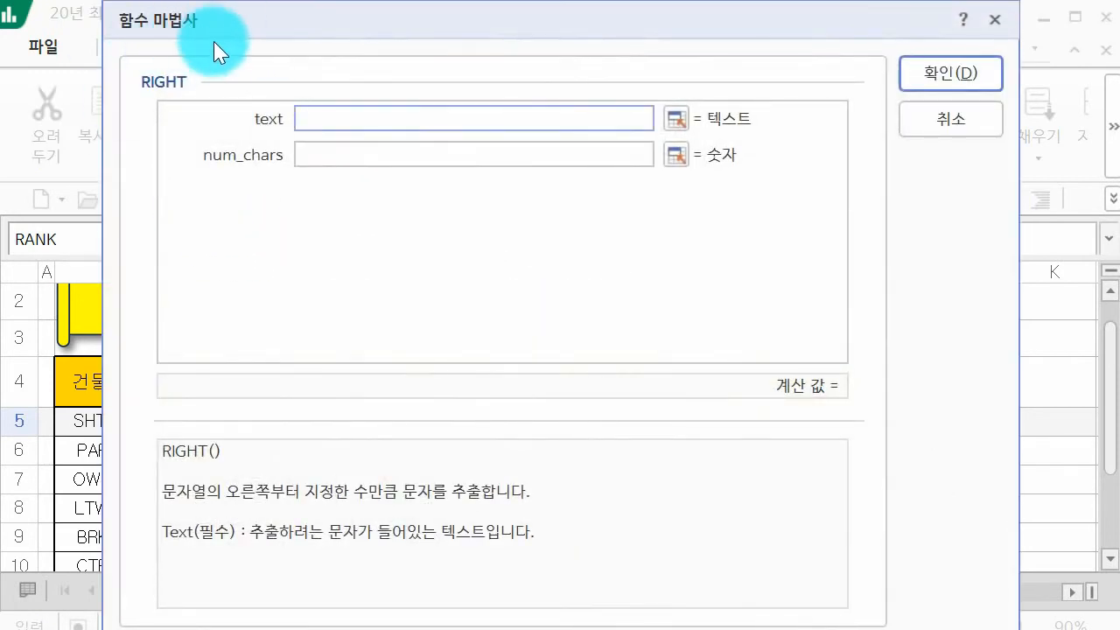
Fill in the RIGHT function for J5 with B5 as text and 1 as num_chars, and confirm it
left_click_drag(293, 25, 337, 497)
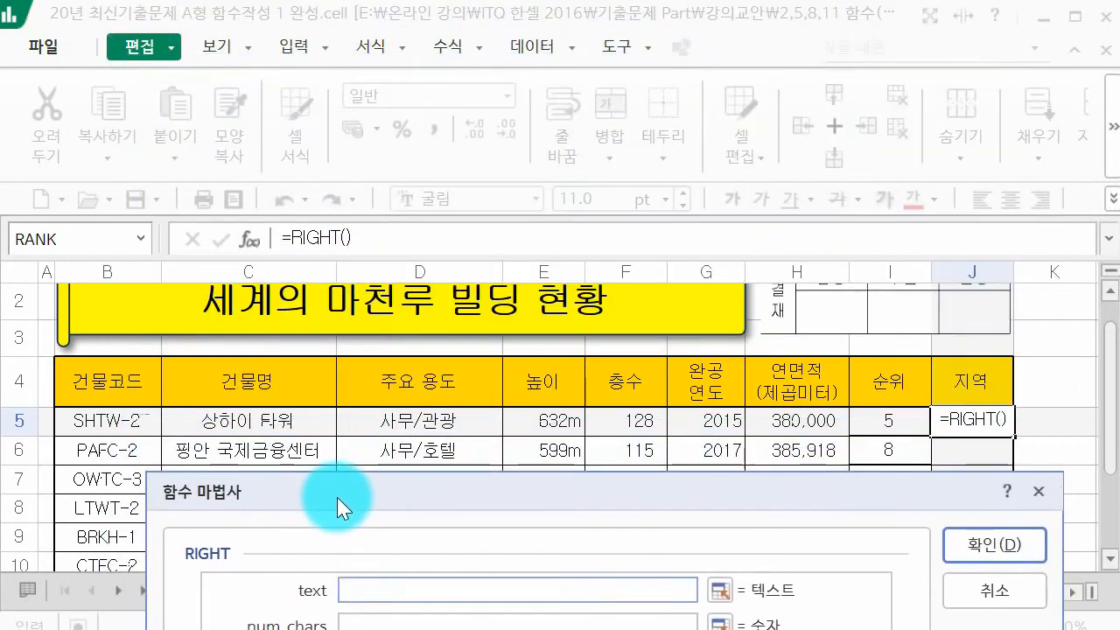
left_click(81, 426)
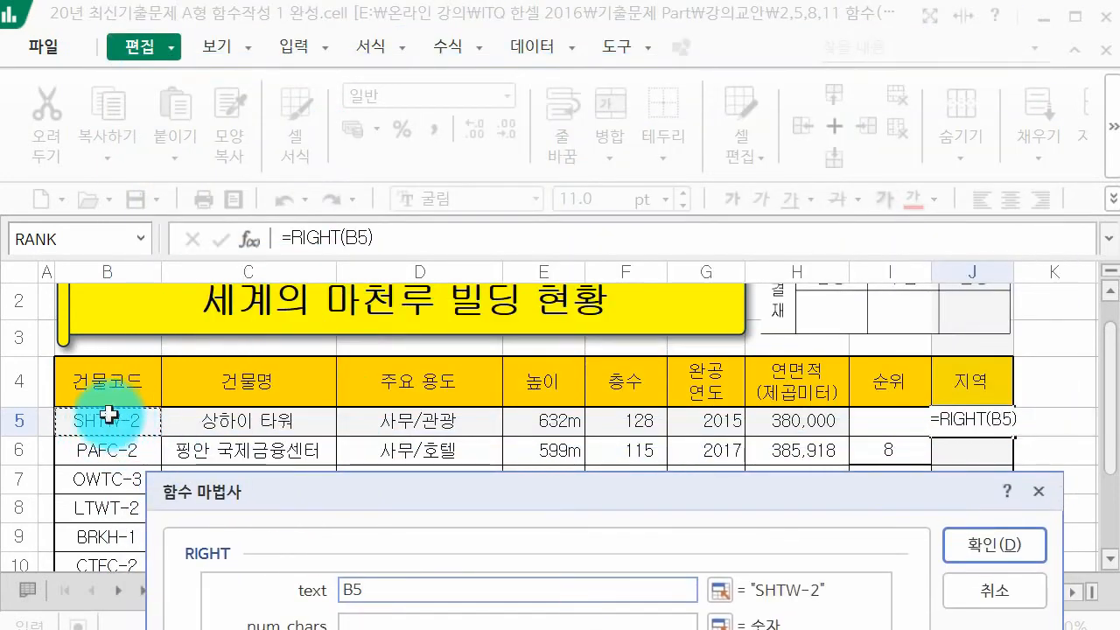
left_click_drag(318, 491, 463, 227)
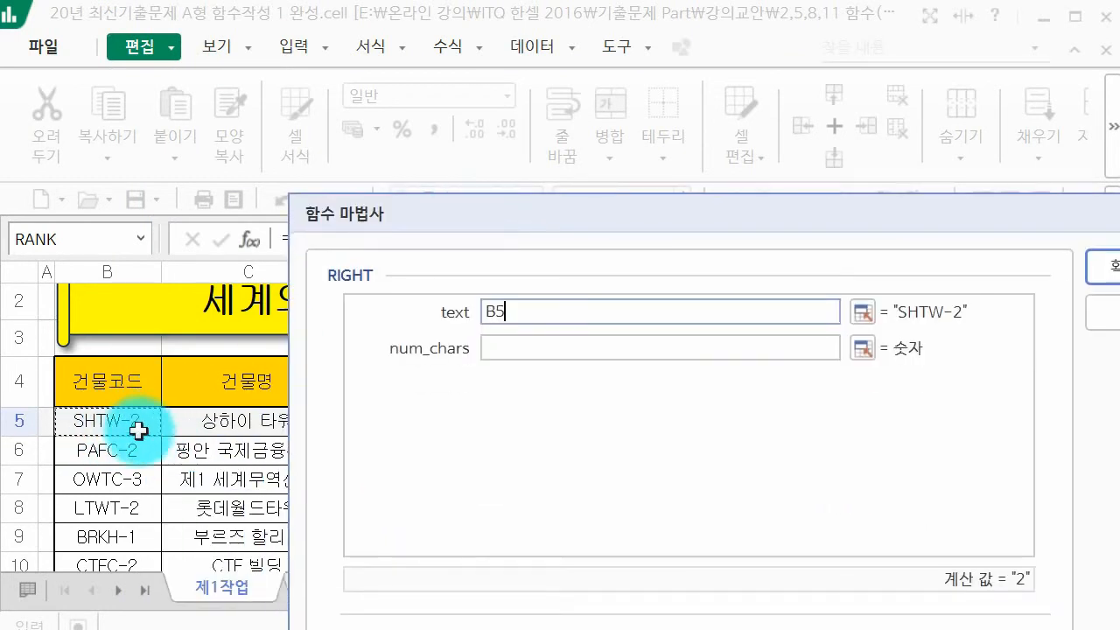
left_click(532, 349)
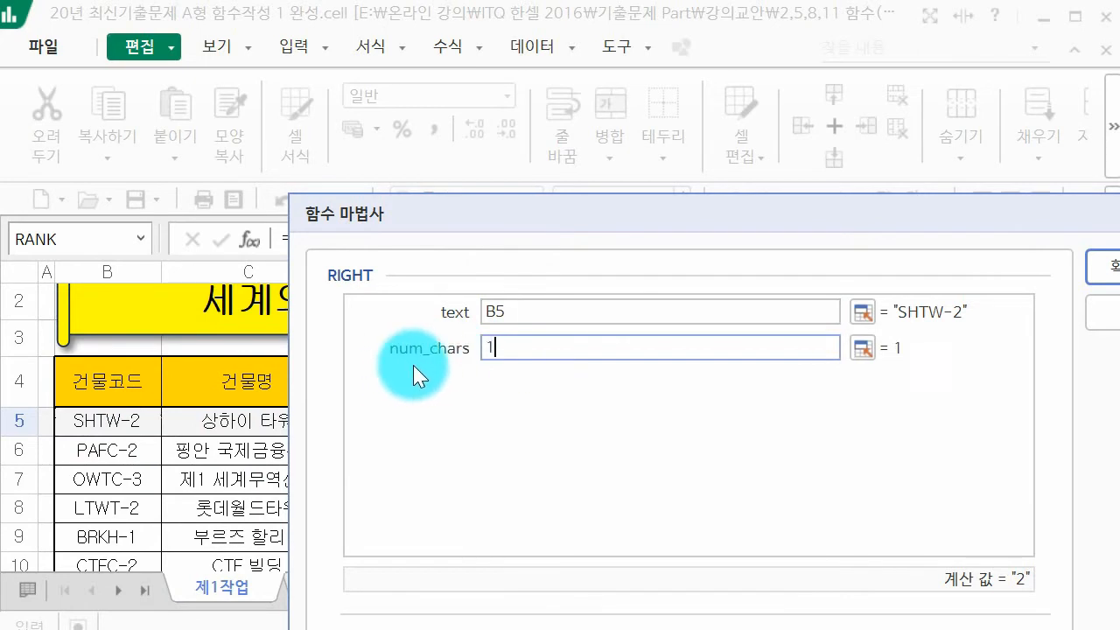
type("1")
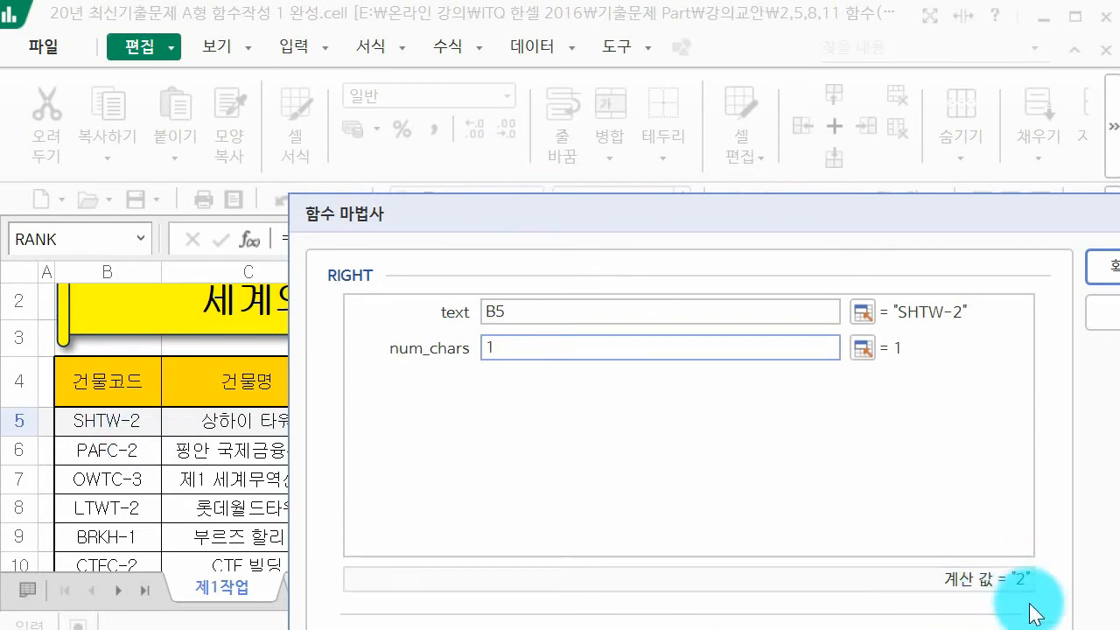
left_click_drag(643, 224, 465, 191)
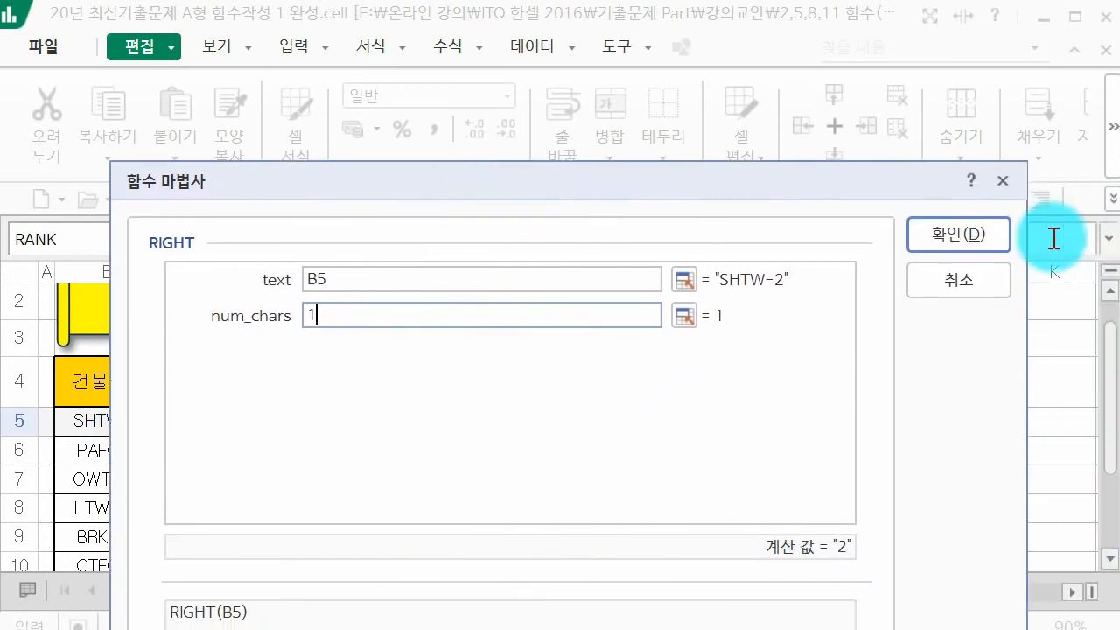
left_click(962, 234)
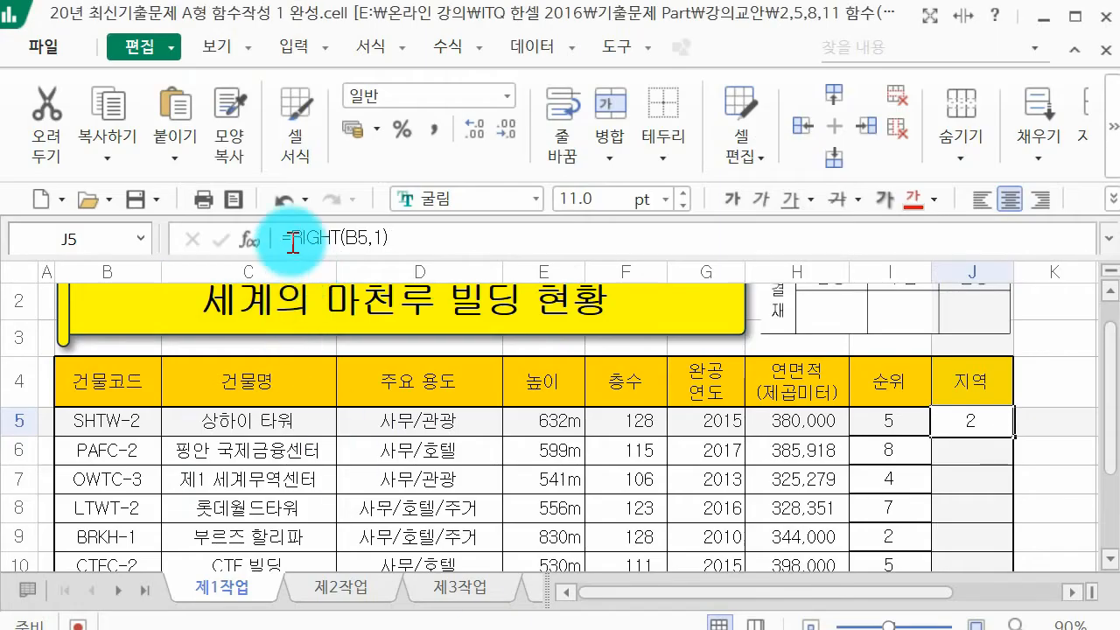
left_click_drag(292, 241, 461, 239)
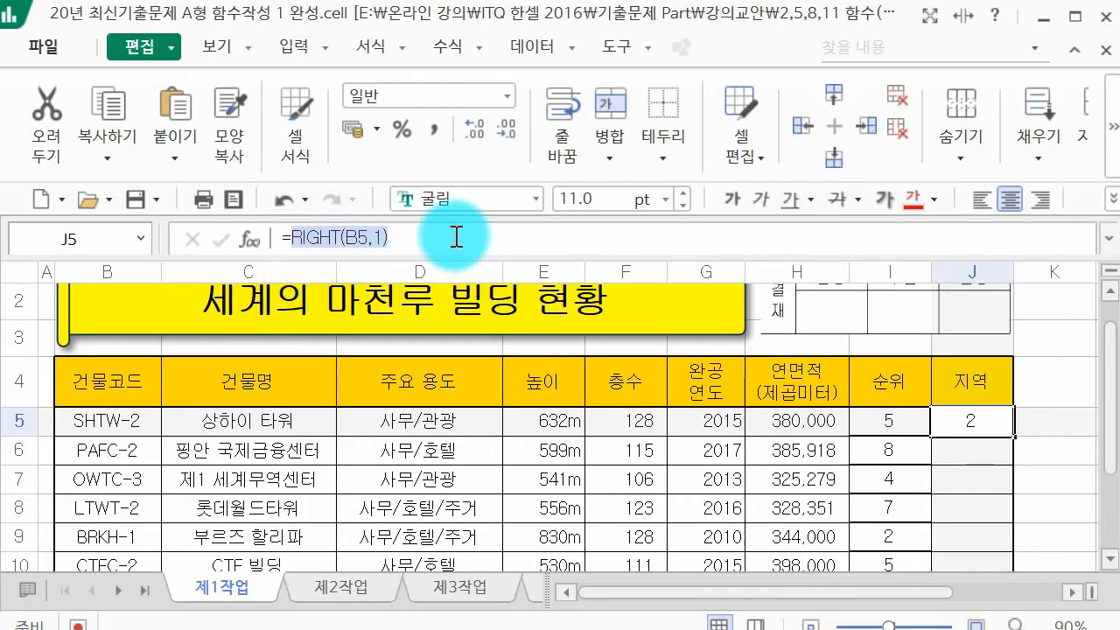
mouse_move(468, 302)
left_mouse_down()
mouse_move(442, 278)
mouse_move(512, 237)
mouse_move(555, 250)
mouse_move(580, 225)
mouse_move(622, 226)
mouse_move(621, 265)
left_mouse_up()
left_click_drag(673, 213, 698, 252)
left_click_drag(696, 221, 673, 247)
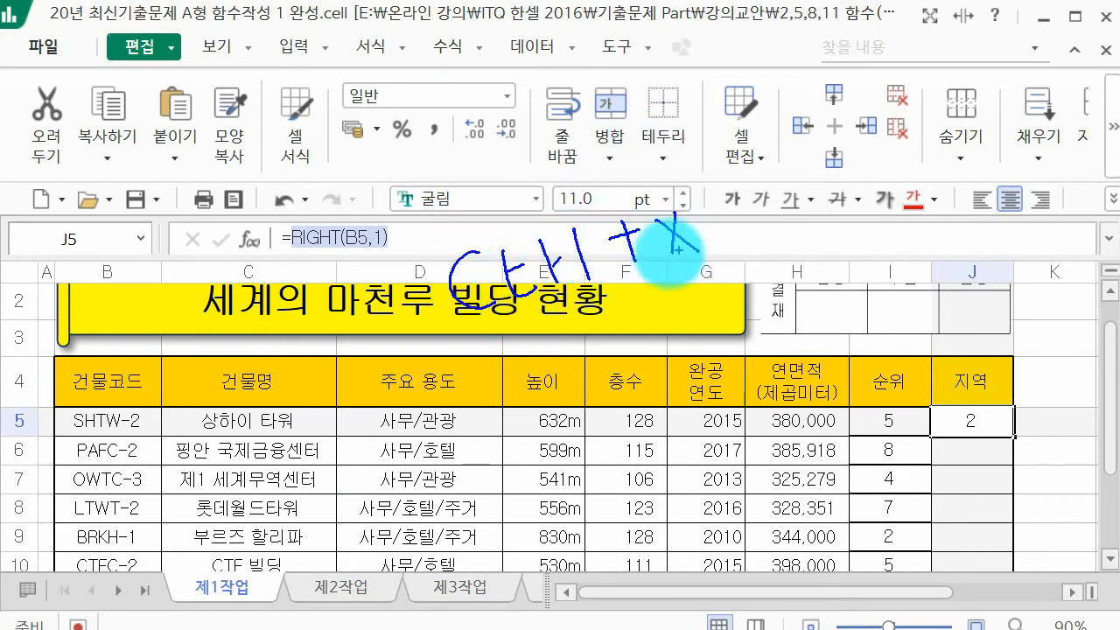
mouse_move(463, 341)
left_mouse_down()
mouse_move(695, 273)
mouse_move(757, 291)
left_mouse_up()
key("Escape")
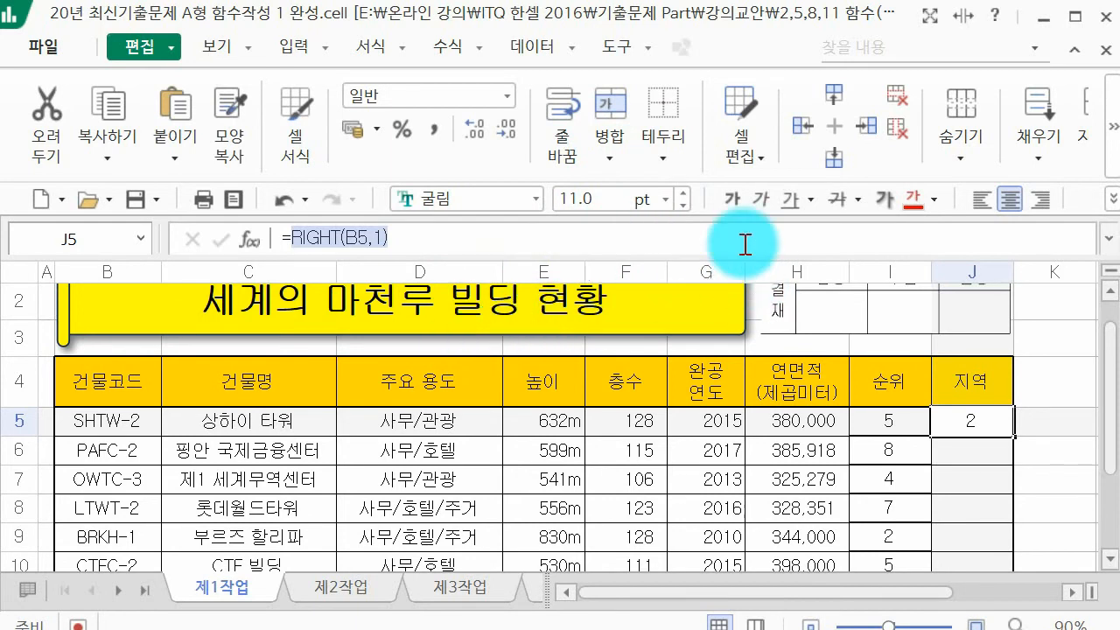
type("ㅋ")
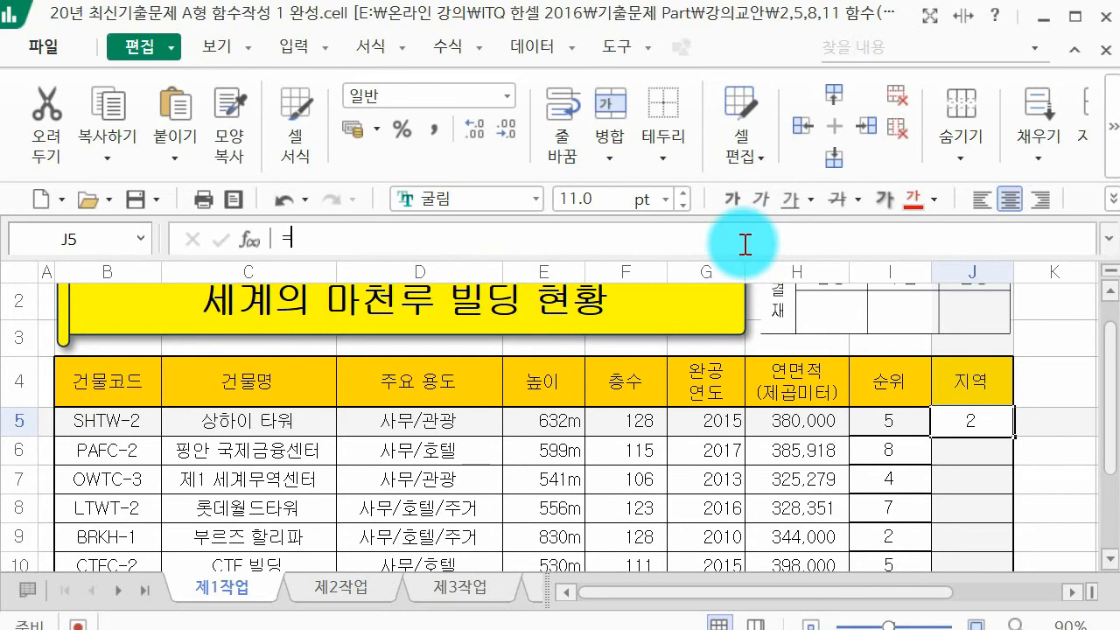
key("BackSpace")
key("Tab")
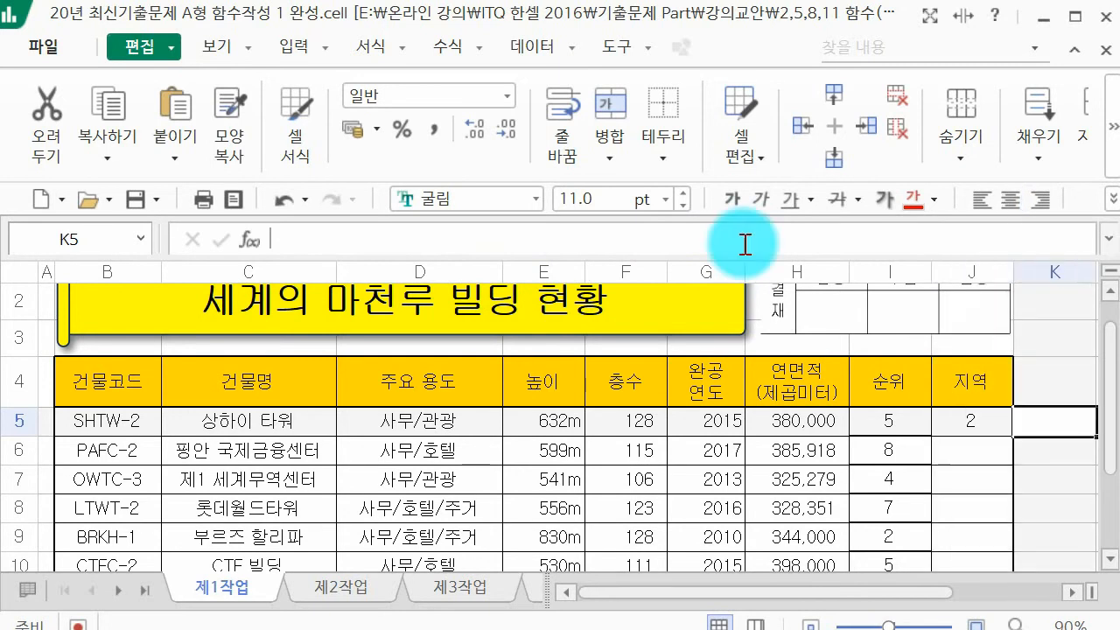
Replace RIGHT(B5,1) in J5 with an IF function and reinsert RIGHT(B5,1) as its logical_test argument
left_click(969, 421)
left_click_drag(292, 236, 647, 255)
key("ctrl+c")
type("ㅋ")
type("if(")
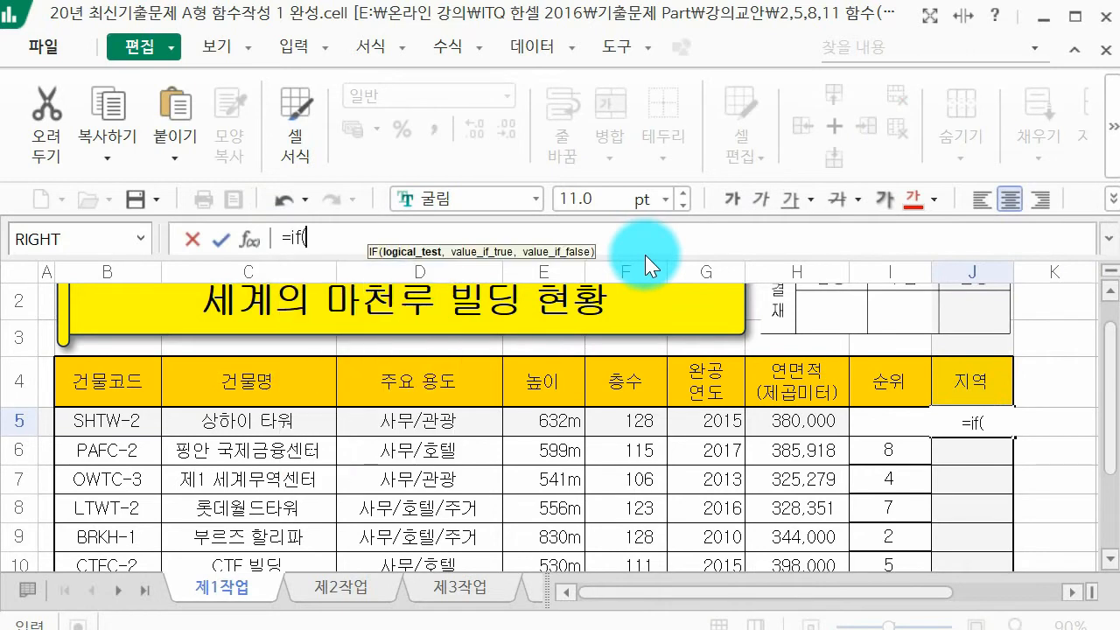
left_click(260, 237)
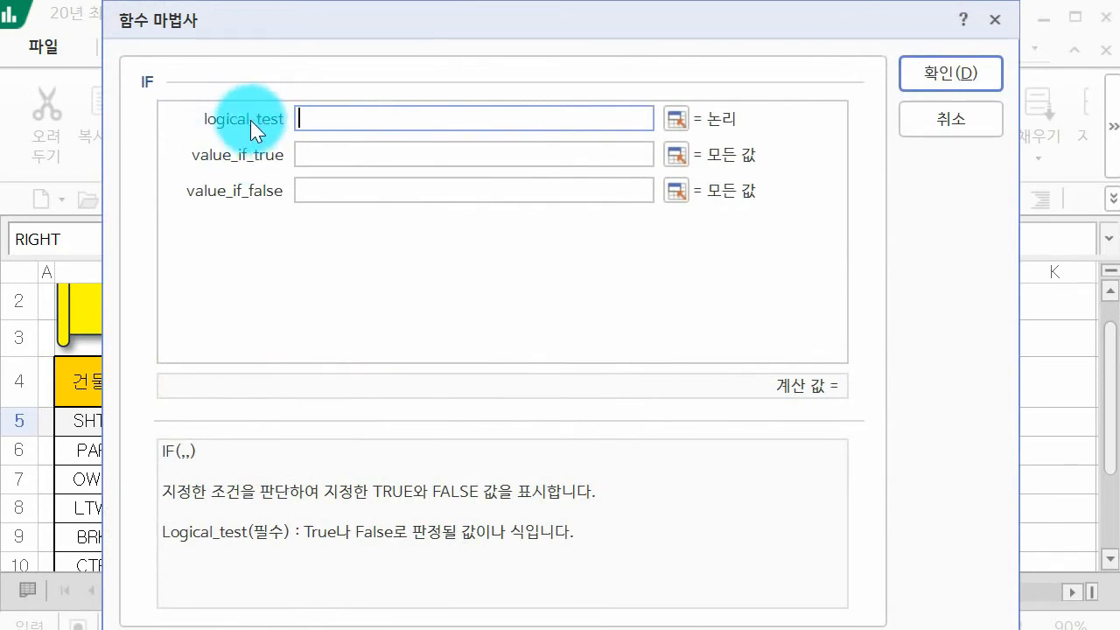
key("ctrl+v")
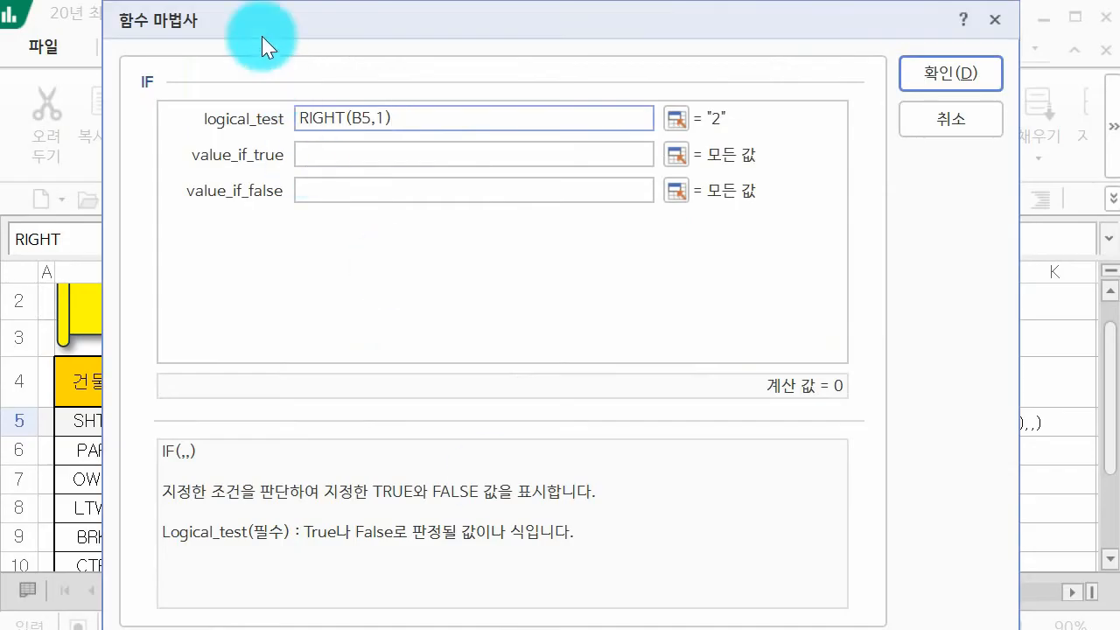
left_click_drag(262, 36, 478, 333)
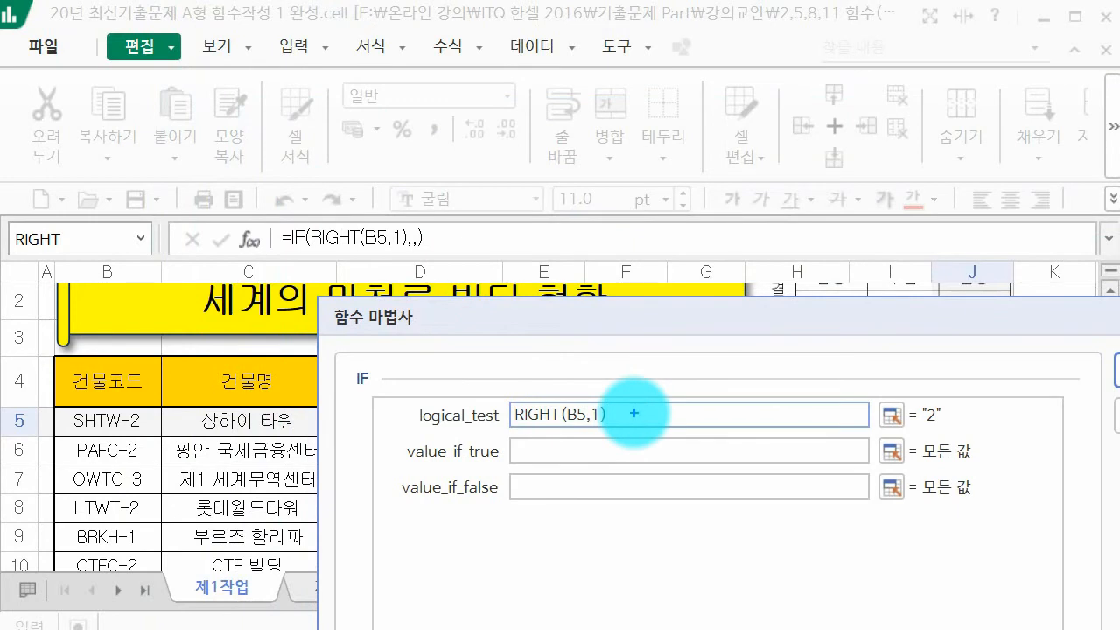
mouse_move(612, 293)
left_mouse_down()
mouse_move(622, 314)
mouse_move(633, 300)
mouse_move(689, 300)
mouse_move(704, 352)
mouse_move(662, 481)
left_mouse_up()
key("Escape")
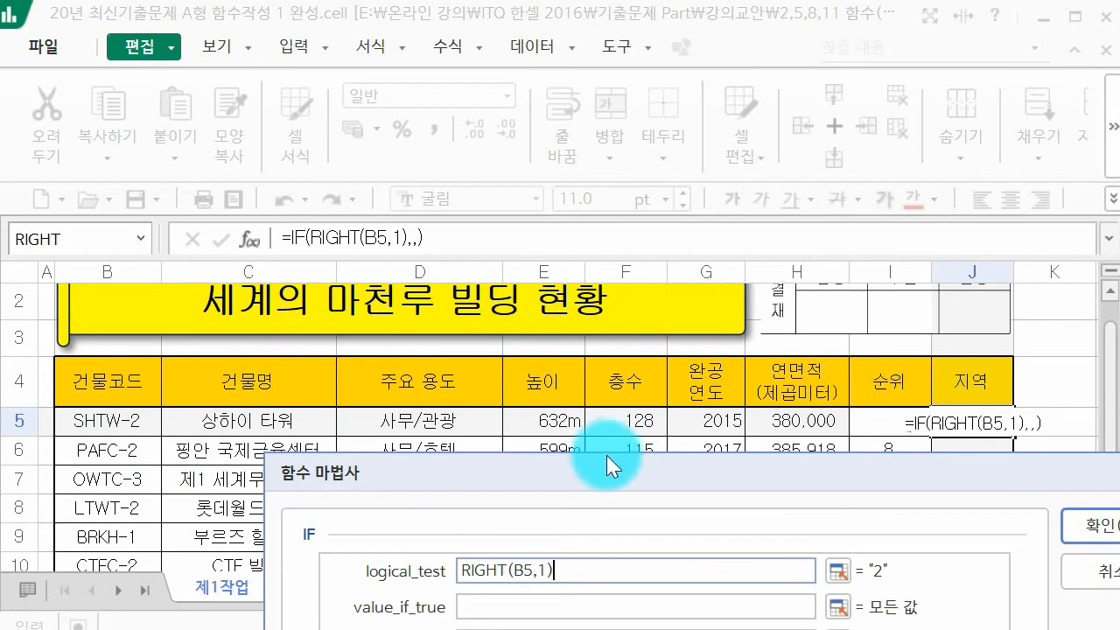
left_click_drag(592, 484, 492, 301)
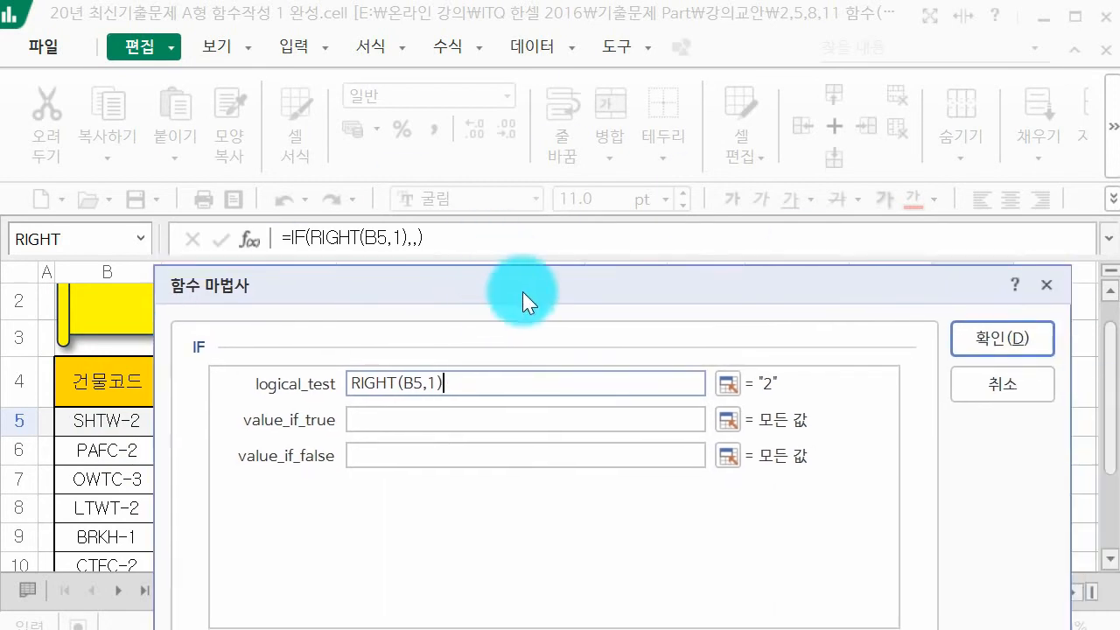
left_click_drag(442, 257, 484, 251)
left_click_drag(449, 278, 492, 269)
left_click_drag(492, 219, 578, 284)
left_click_drag(595, 200, 595, 215)
left_click_drag(616, 194, 616, 220)
mouse_move(518, 320)
left_mouse_down()
mouse_move(638, 298)
mouse_move(574, 153)
mouse_move(490, 320)
mouse_move(620, 195)
mouse_move(570, 345)
left_mouse_up()
key("Escape")
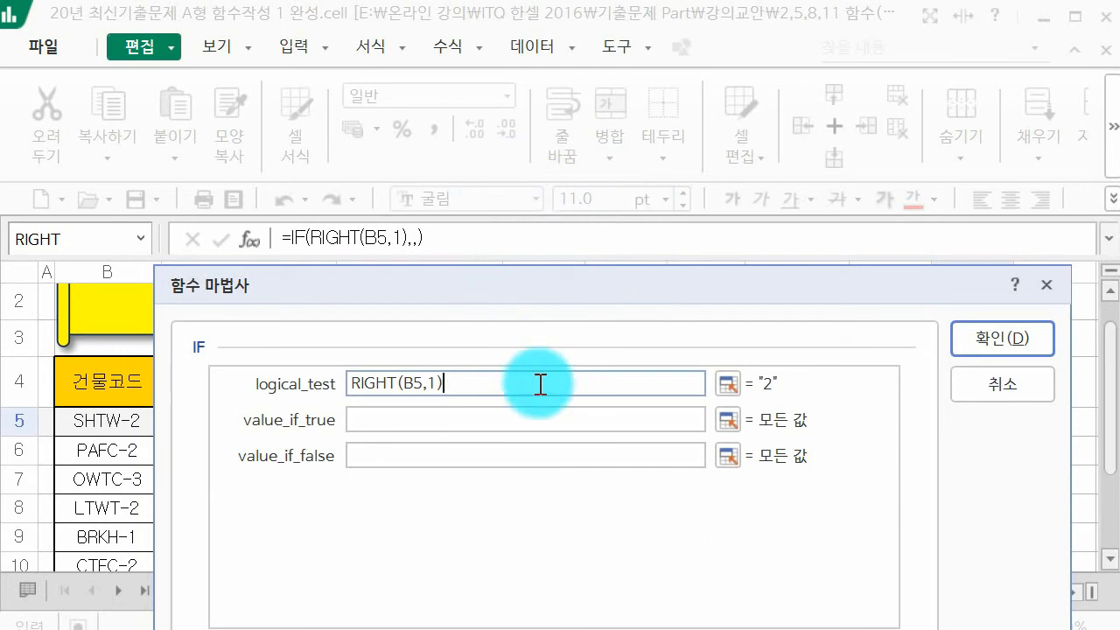
Complete the logical_test as RIGHT(B5,1)="1", set value_if_true to "서아시아", and copy the test expression
type("=")
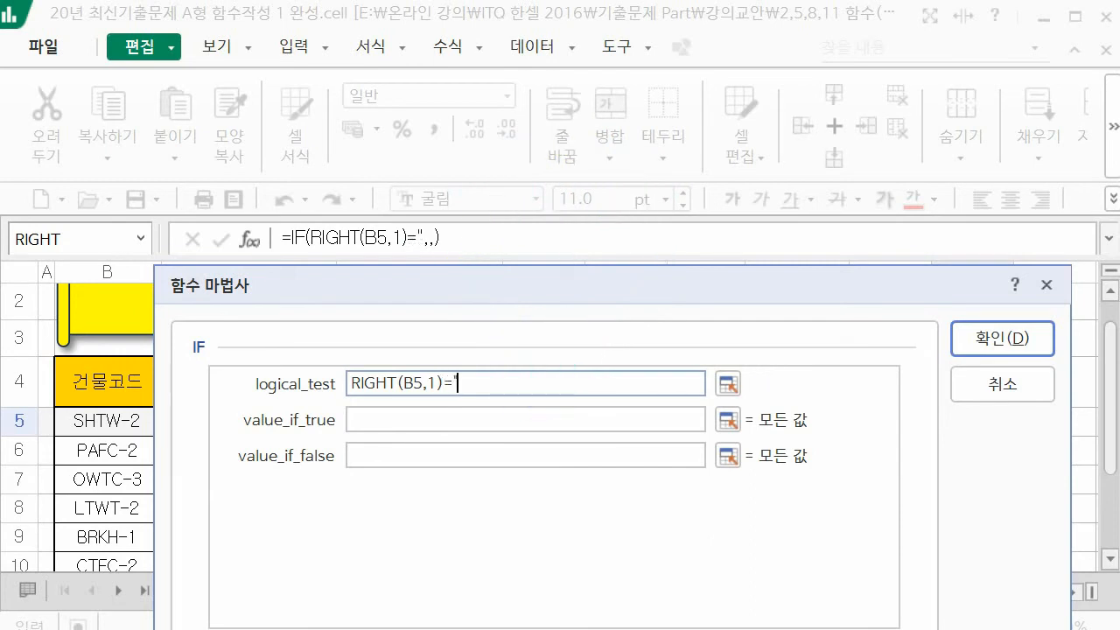
type("\"1\"")
key("Tab")
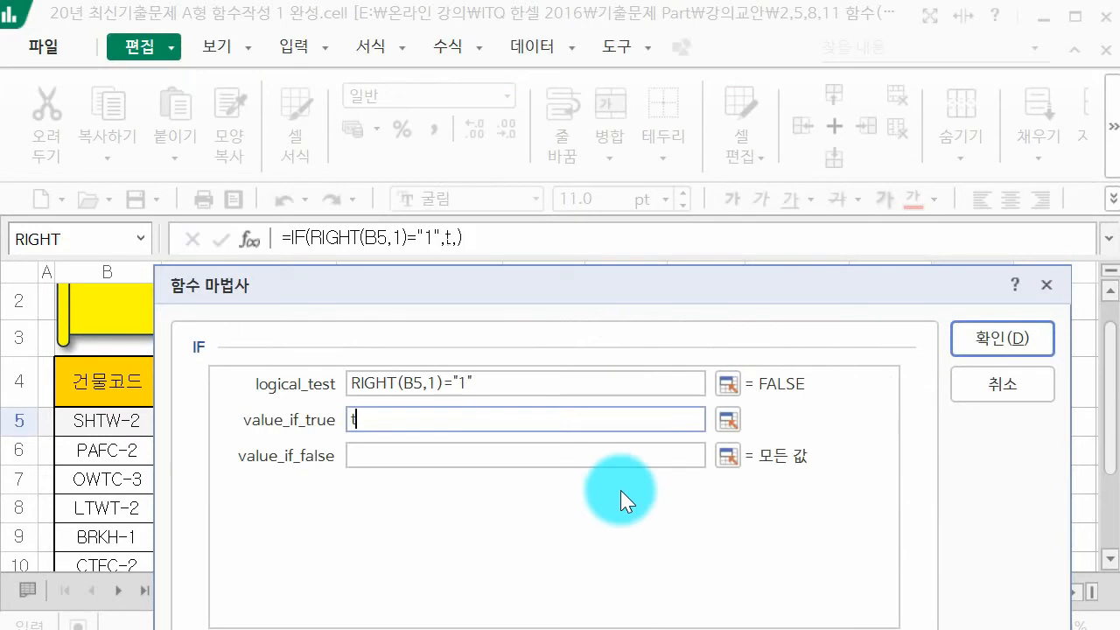
type("서아시아")
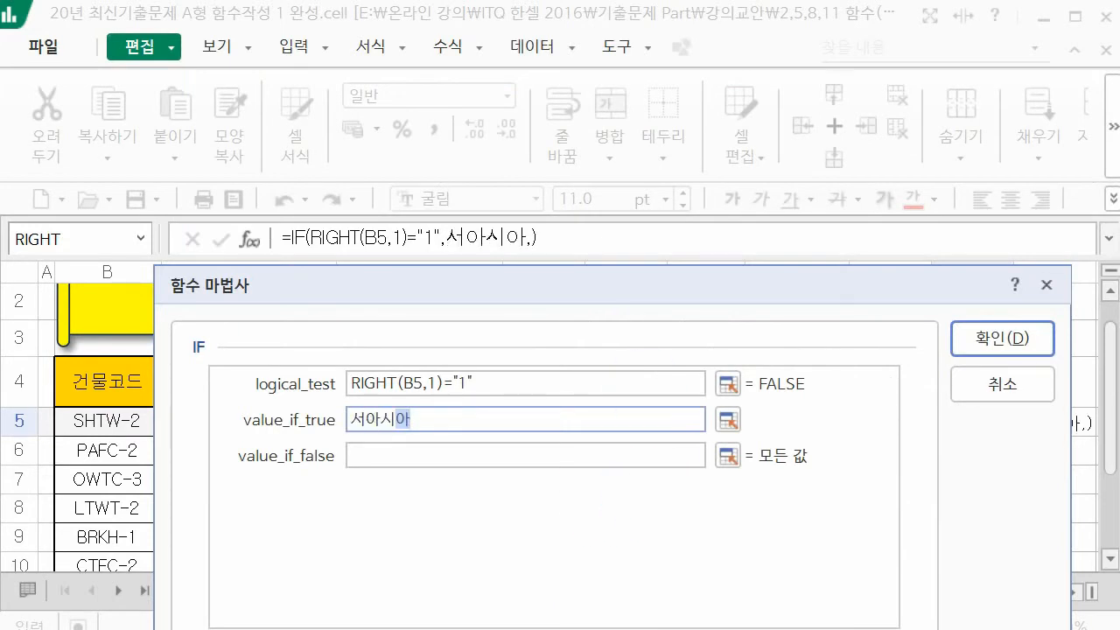
left_click(512, 383)
key("ctrl+c")
Try to nest a second IF by entering iF( as the value_if_false argument and confirming the formula
left_click(412, 463)
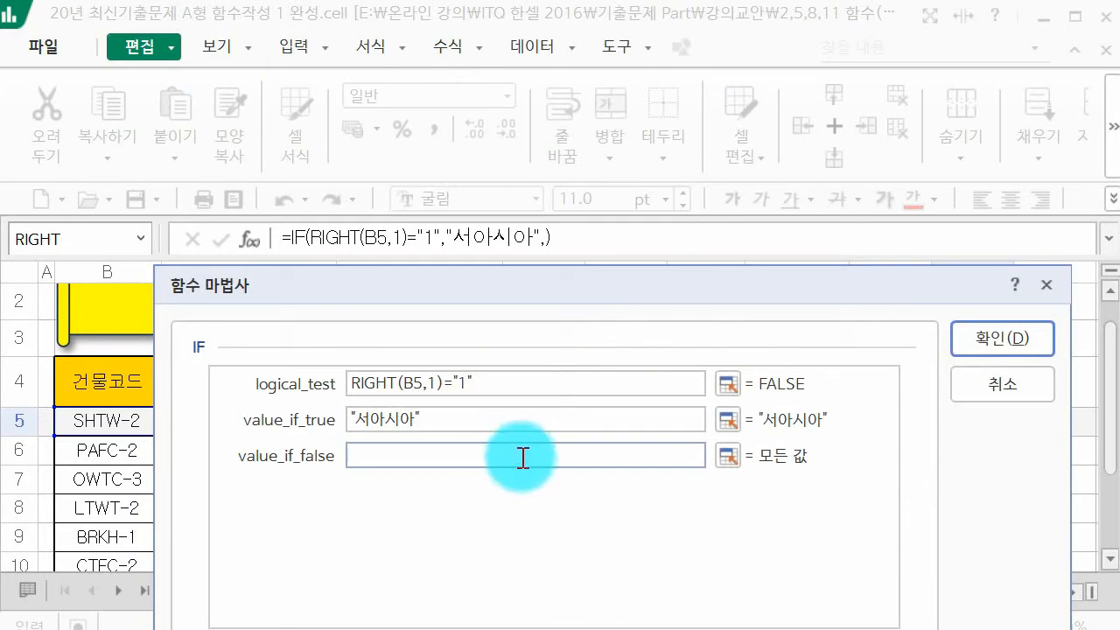
type("iF")
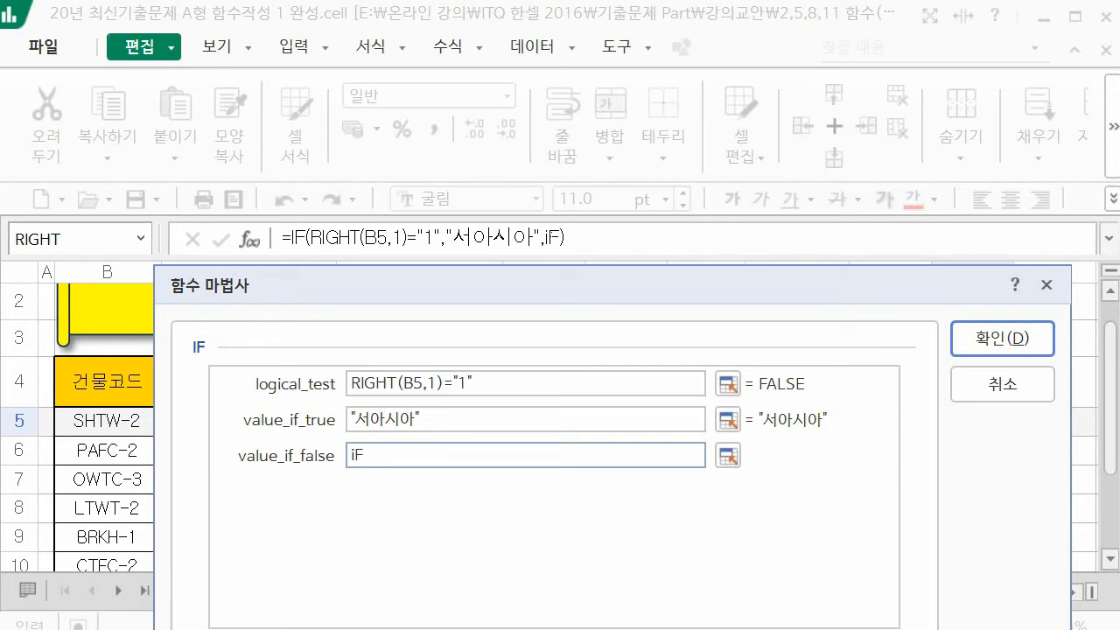
type("(")
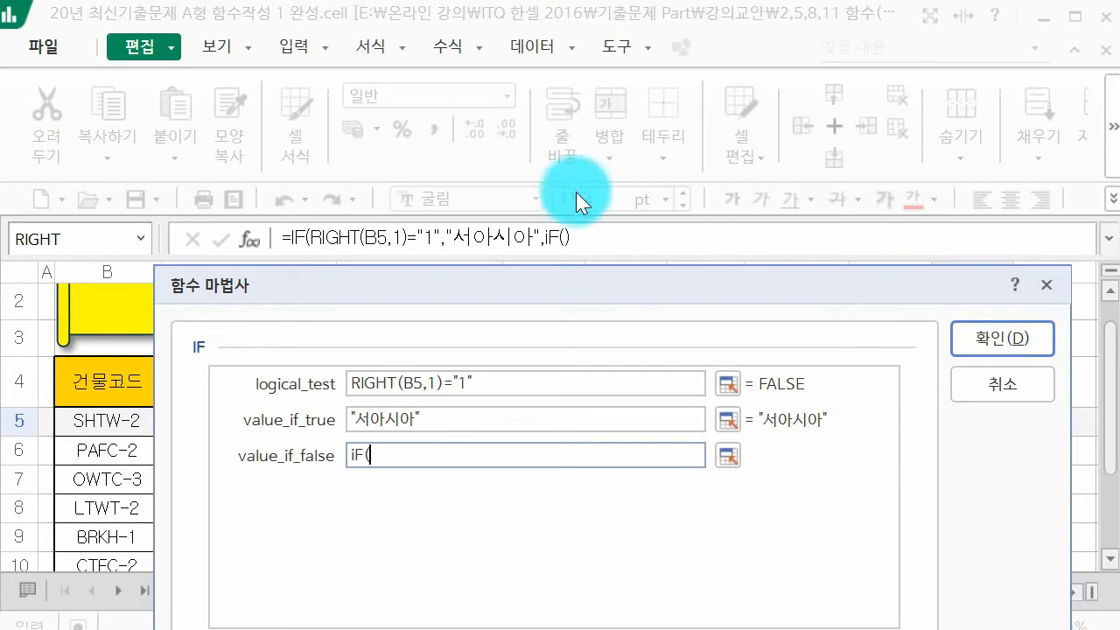
left_click(572, 235)
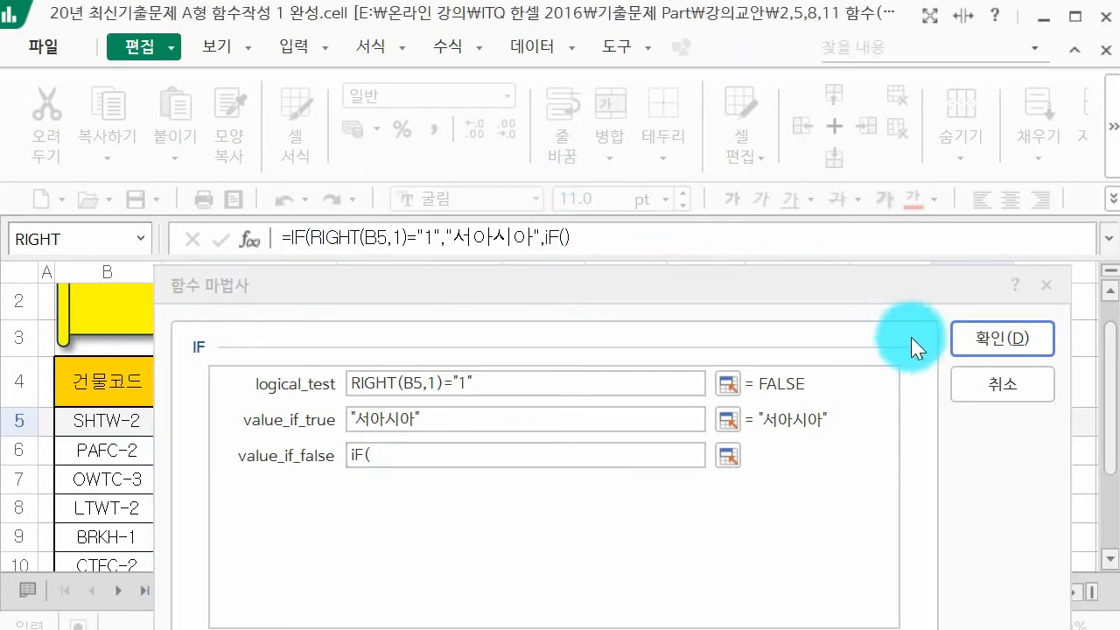
left_click(463, 453)
left_click(609, 238)
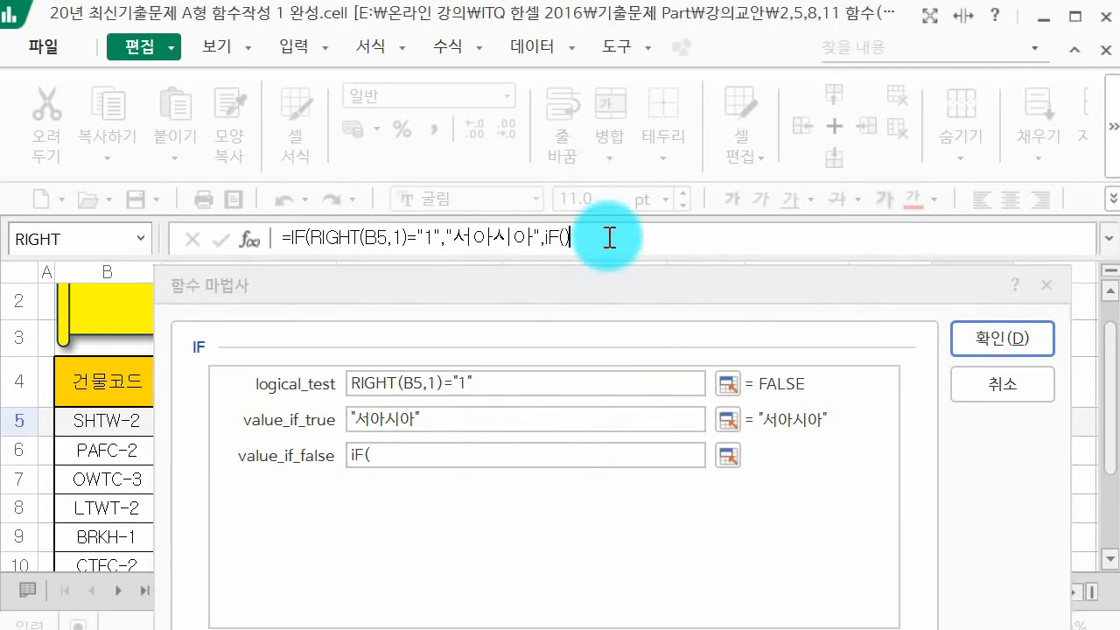
left_click(1001, 339)
left_click_drag(620, 240, 201, 253)
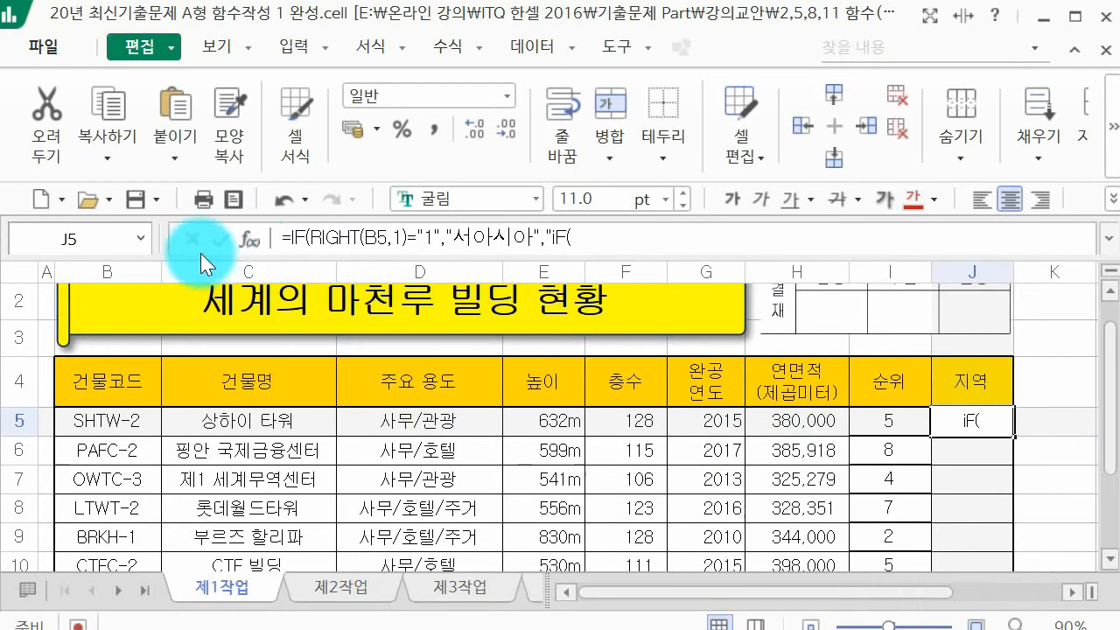
Reopen the IF function arguments of J5 and clear the value_if_false argument
left_click(250, 238)
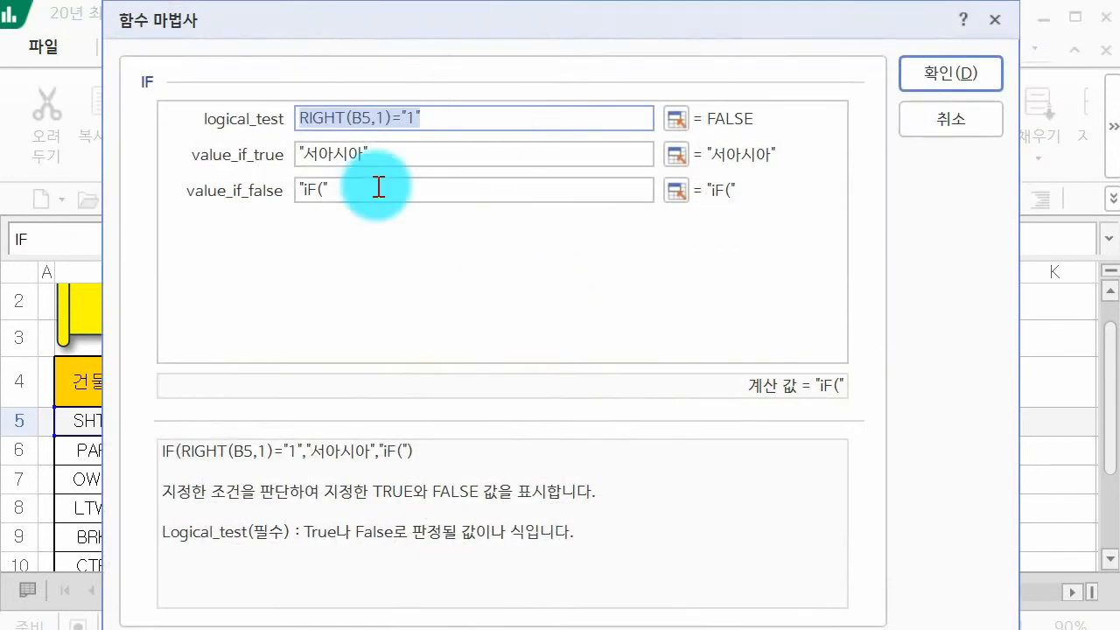
left_click(378, 186)
key("BackSpace")
key("BackSpace")
key("BackSpace")
key("BackSpace")
key("BackSpace")
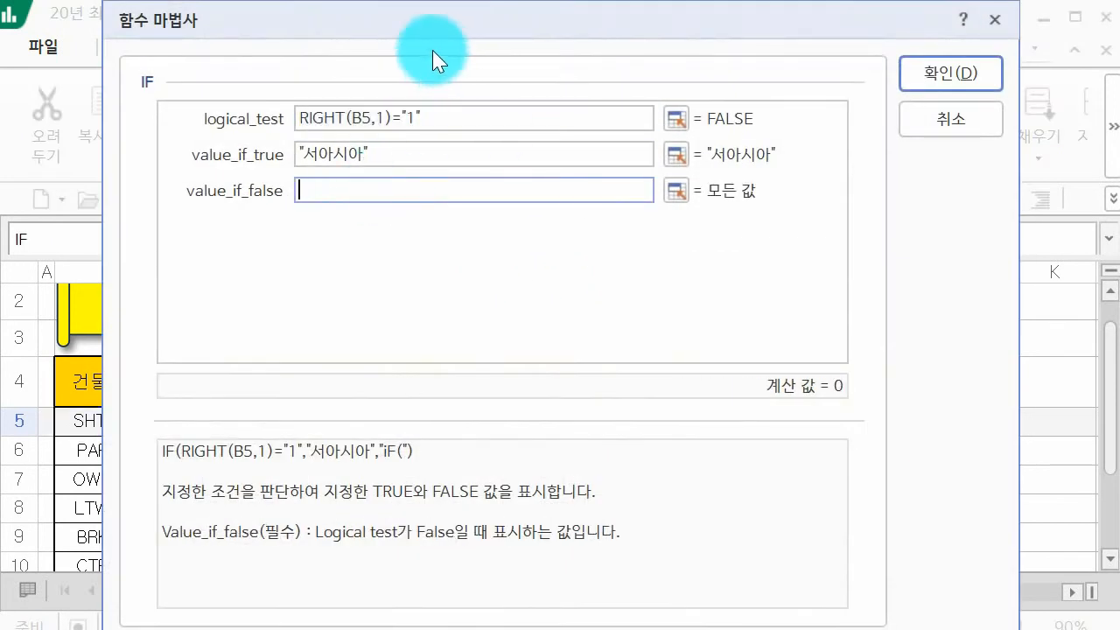
Insert a nested IF function as the value_if_false argument and trim the formula in J5 so it ends at the nested IF(
left_click_drag(293, 25, 262, 375)
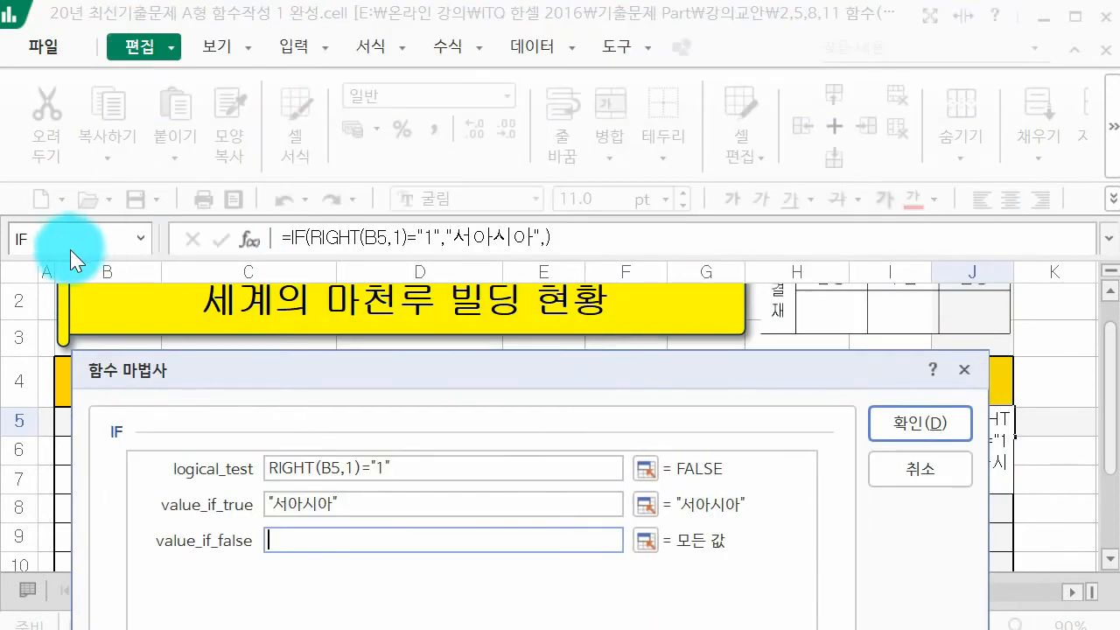
double_click(65, 246)
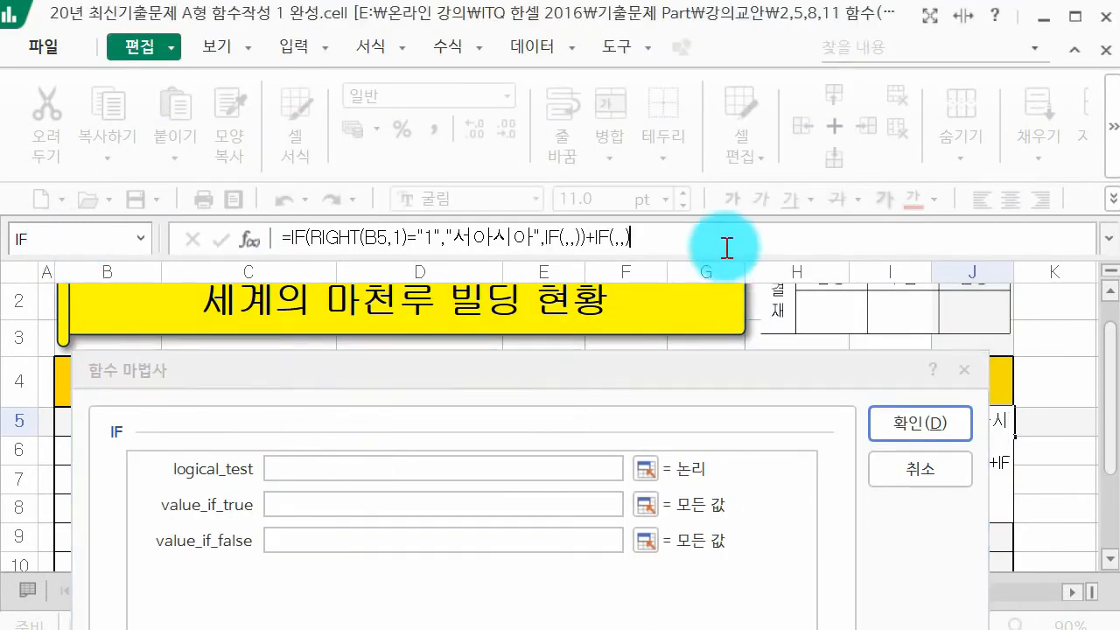
key("BackSpace")
key("BackSpace")
key("BackSpace")
key("BackSpace")
key("BackSpace")
key("BackSpace")
key("BackSpace")
key("BackSpace")
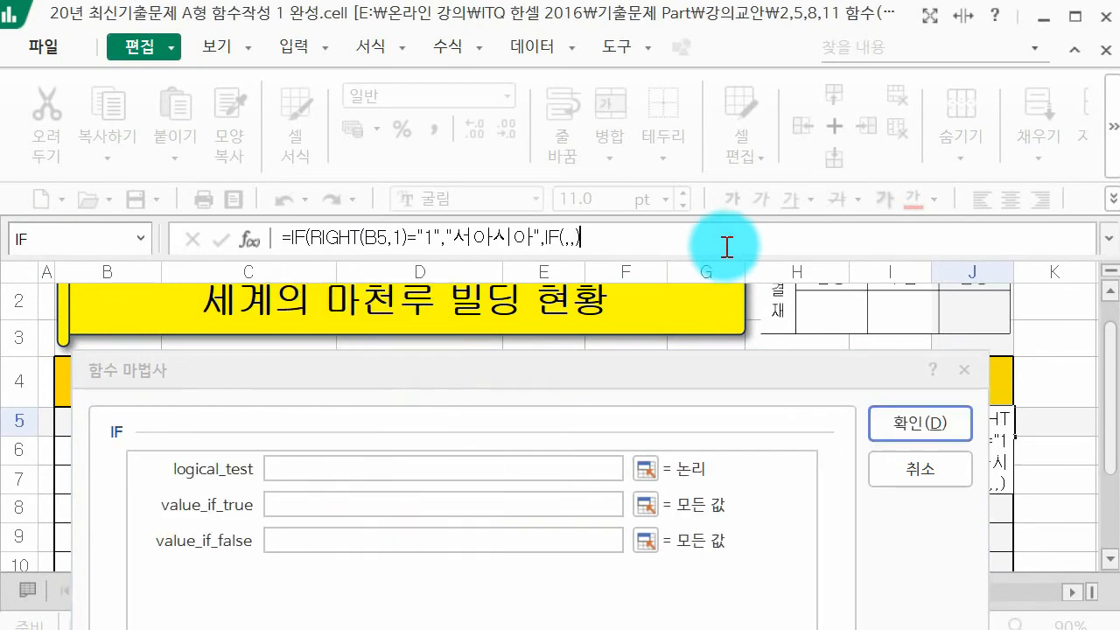
key("BackSpace")
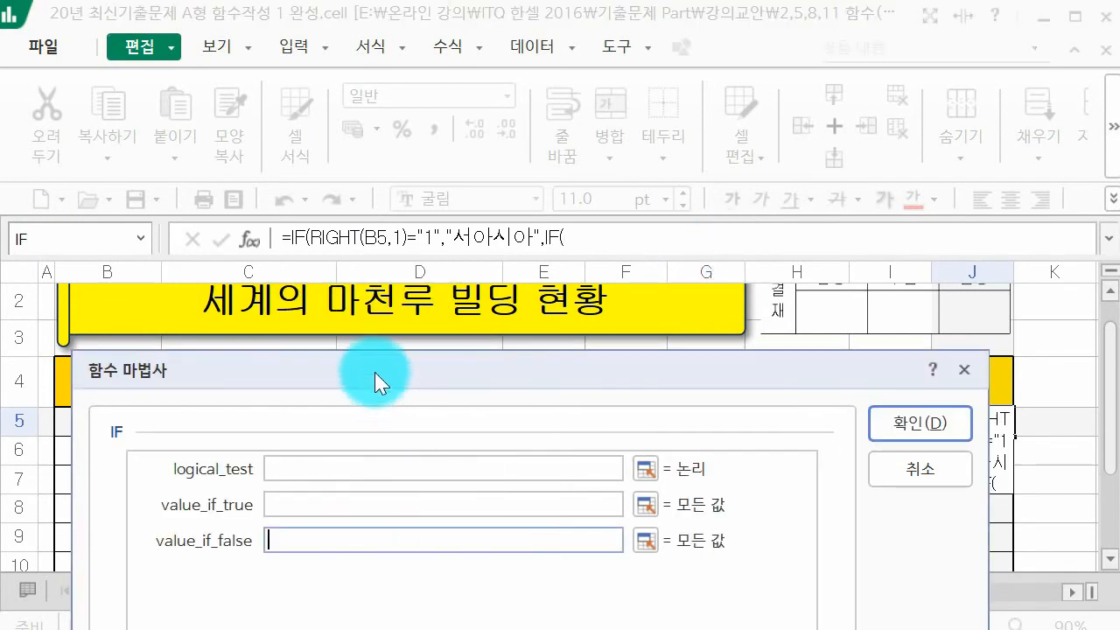
Complete the nested IF with logical_test RIGHT(B5,1)="2", value_if_true "동아시아" and value_if_false "미주", and confirm the formula
left_click_drag(374, 385, 371, 371)
left_click(358, 451)
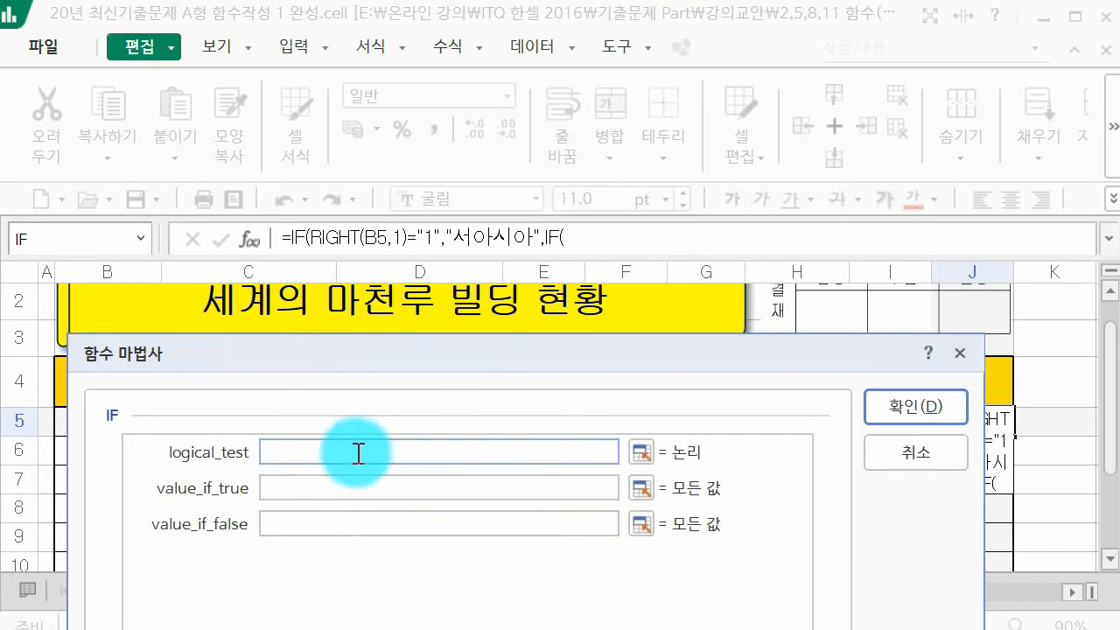
key("ctrl+v")
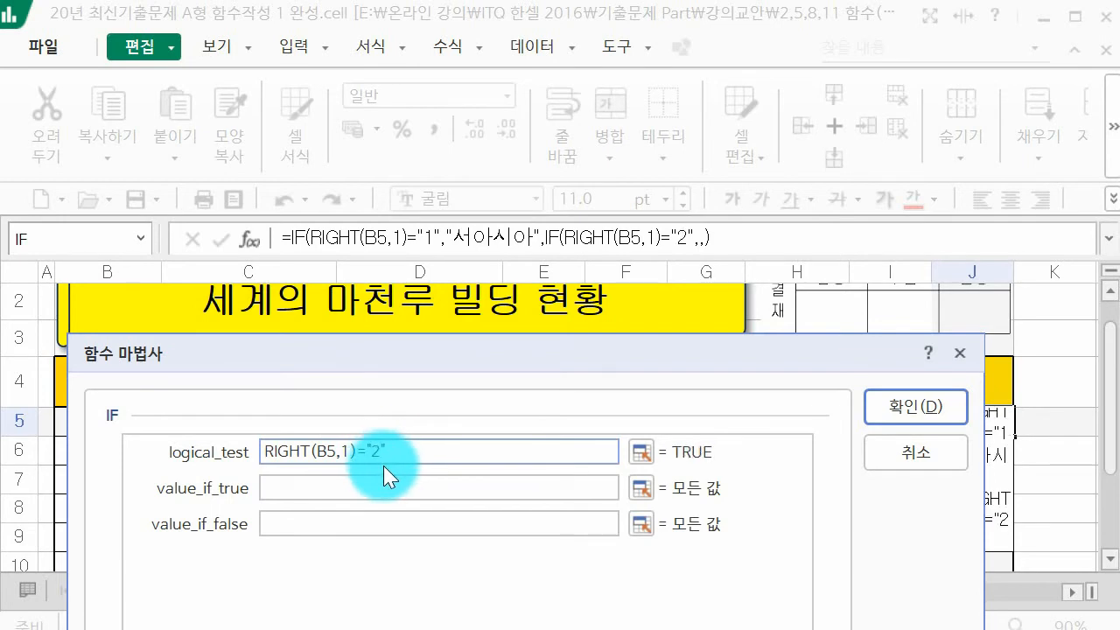
left_click(399, 488)
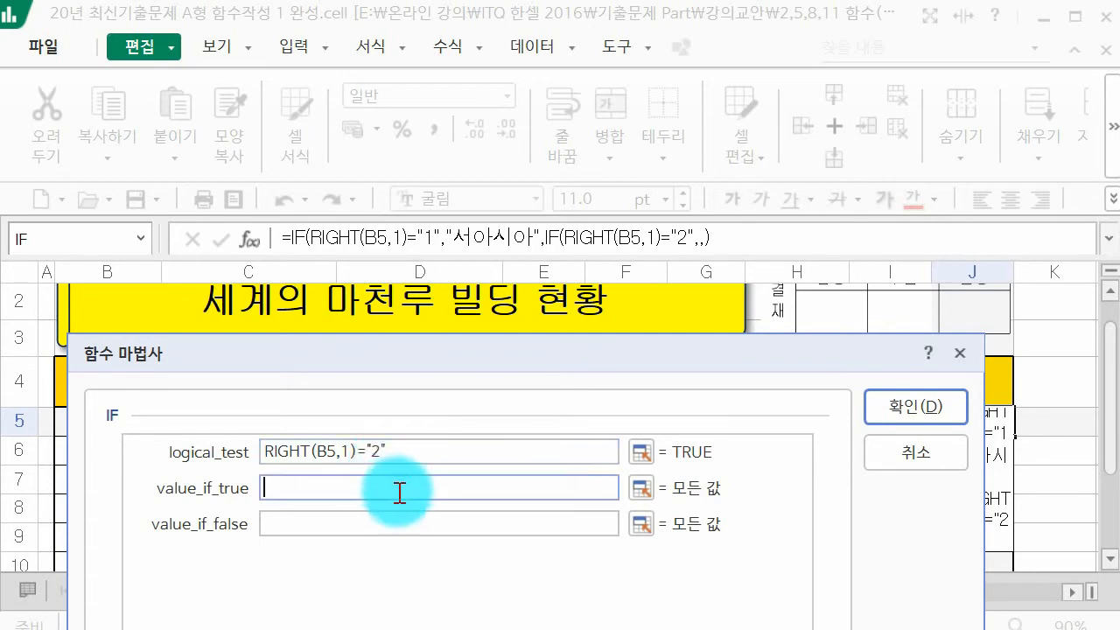
type("동아시아")
key("Tab")
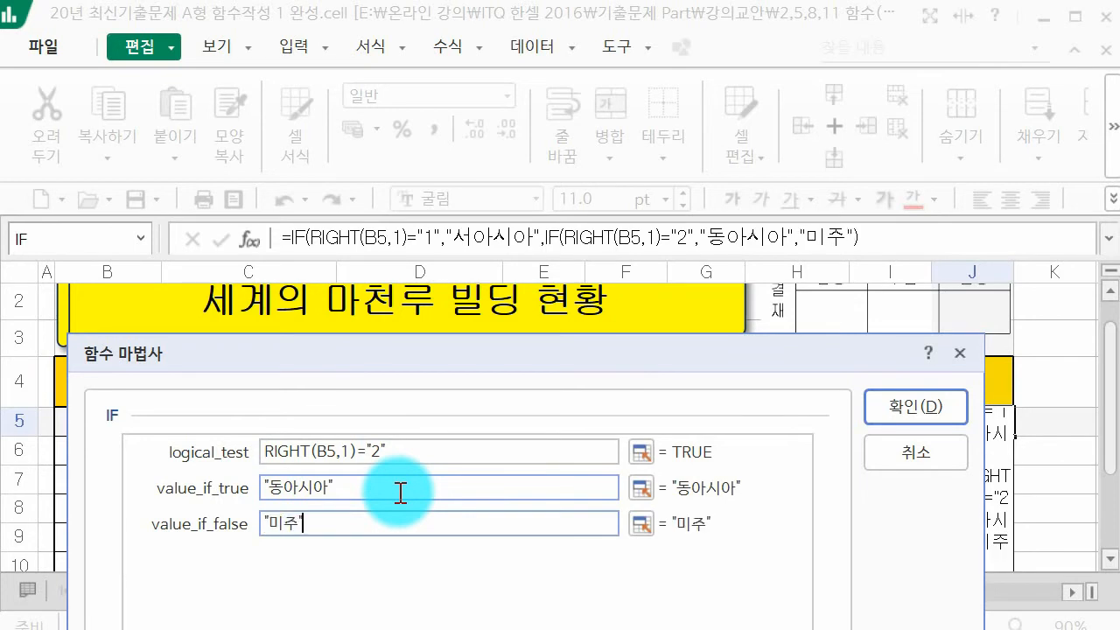
left_click(903, 404)
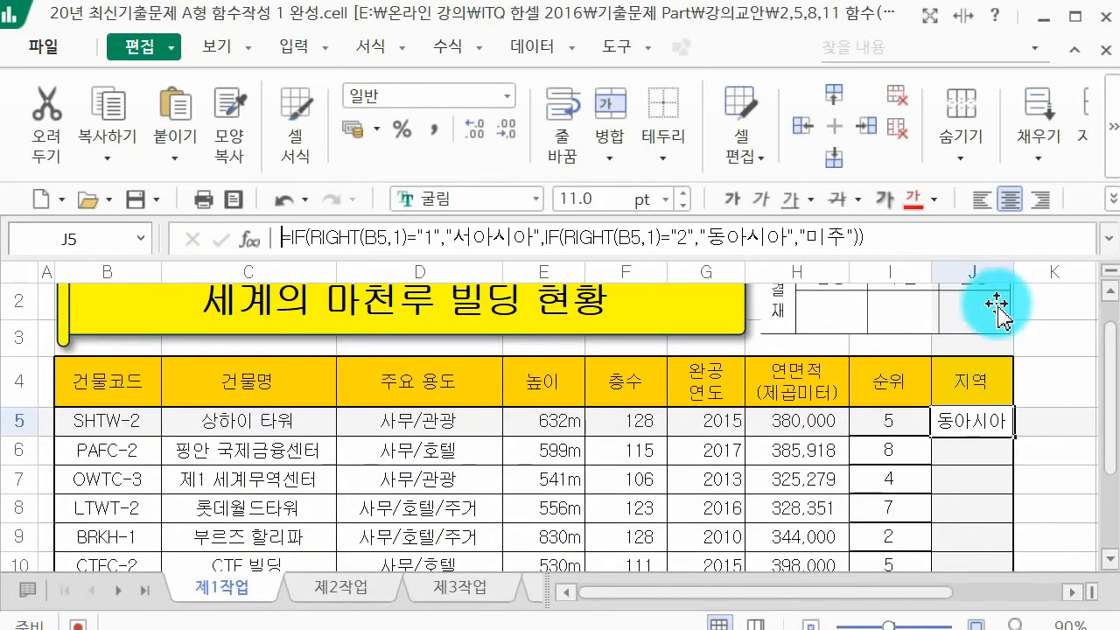
Widen column J slightly and fill the region formula from J5 down to J12
left_click_drag(1012, 272, 1020, 272)
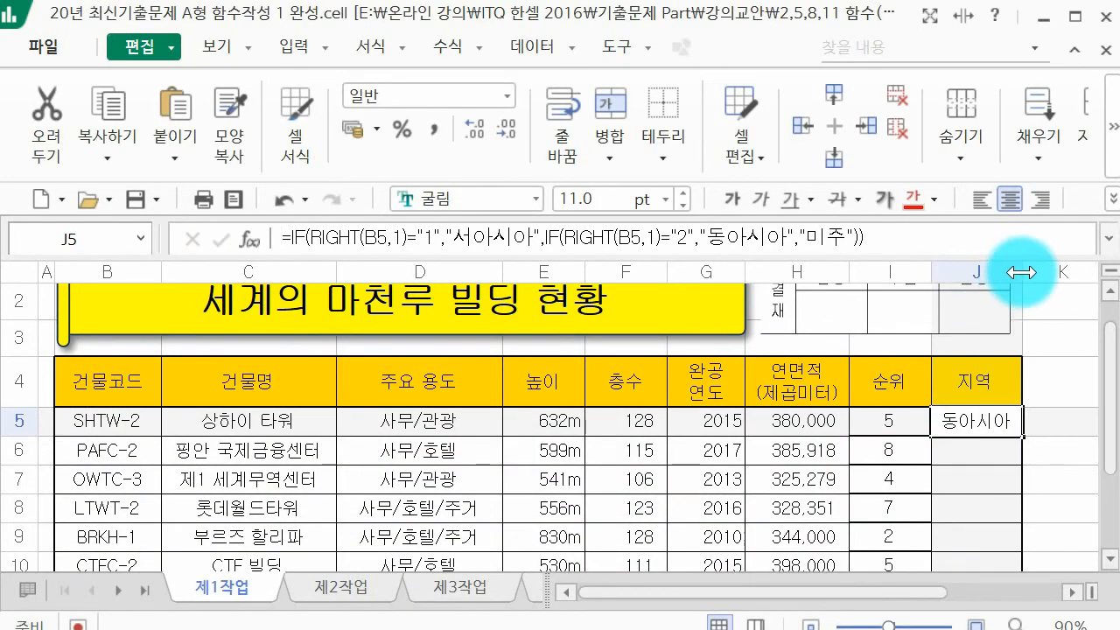
scroll(974, 423, "down", 1)
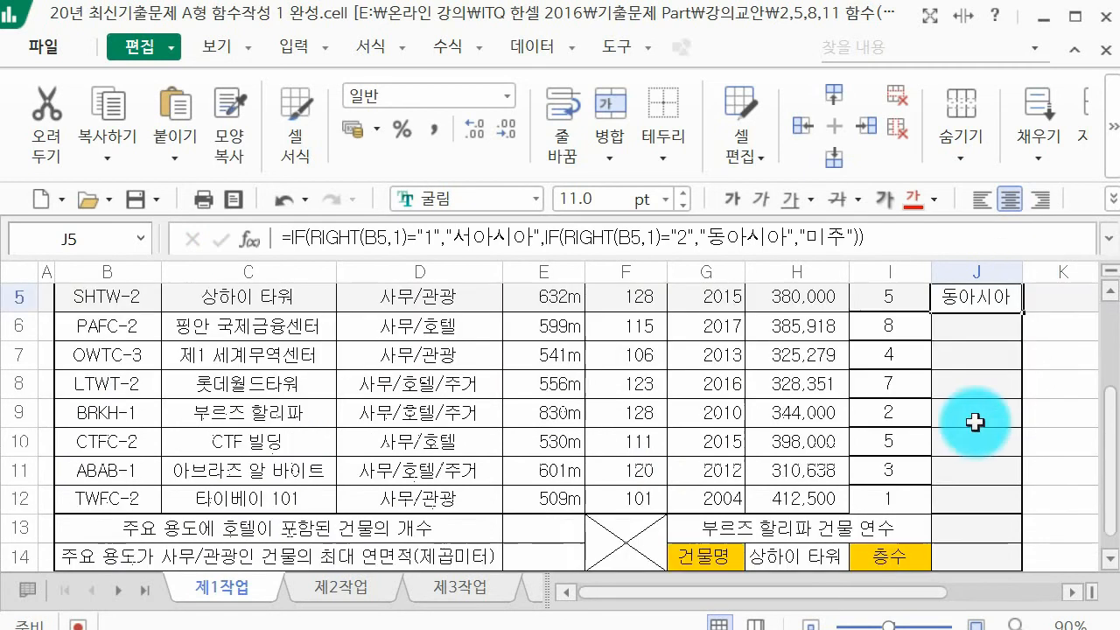
left_click_drag(1022, 313, 1011, 498)
left_click(1052, 481)
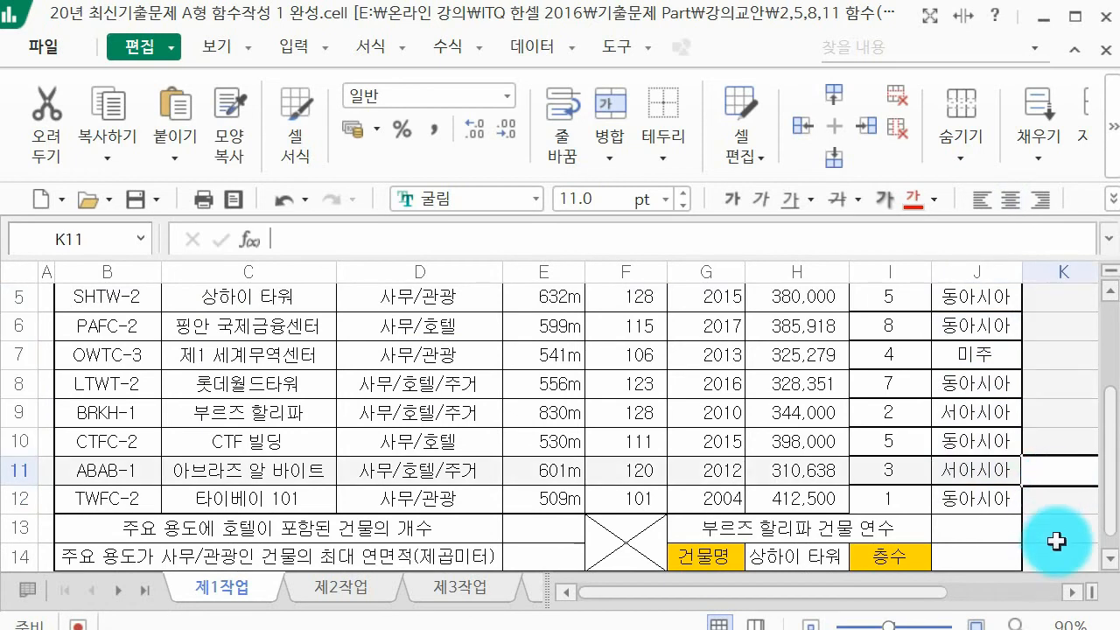
scroll(952, 518, "down", 1)
left_click(536, 432)
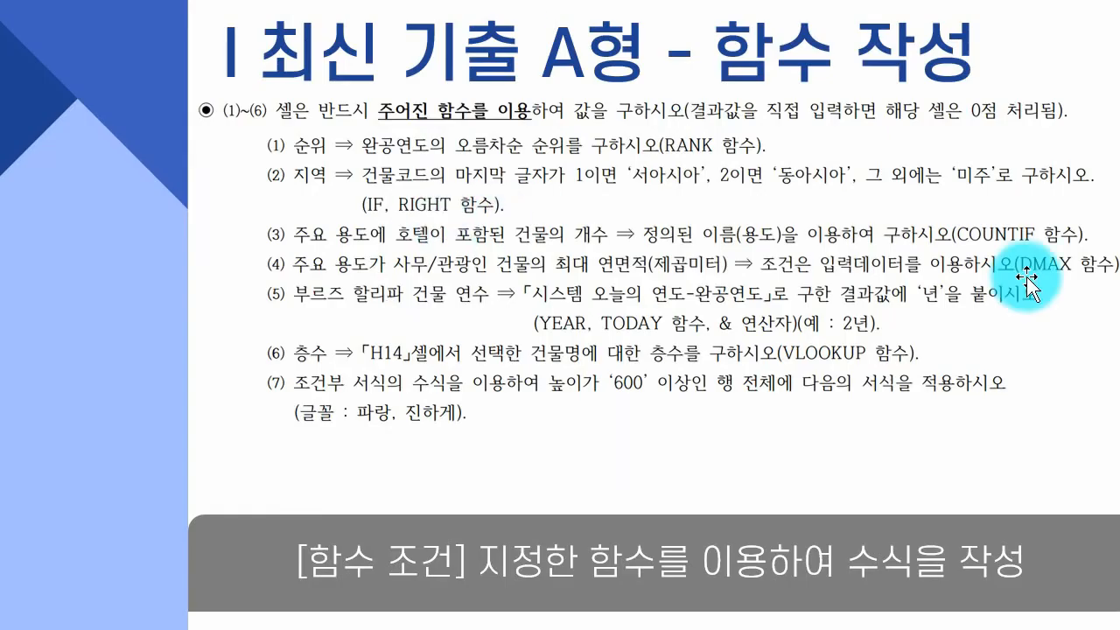
left_click(693, 369)
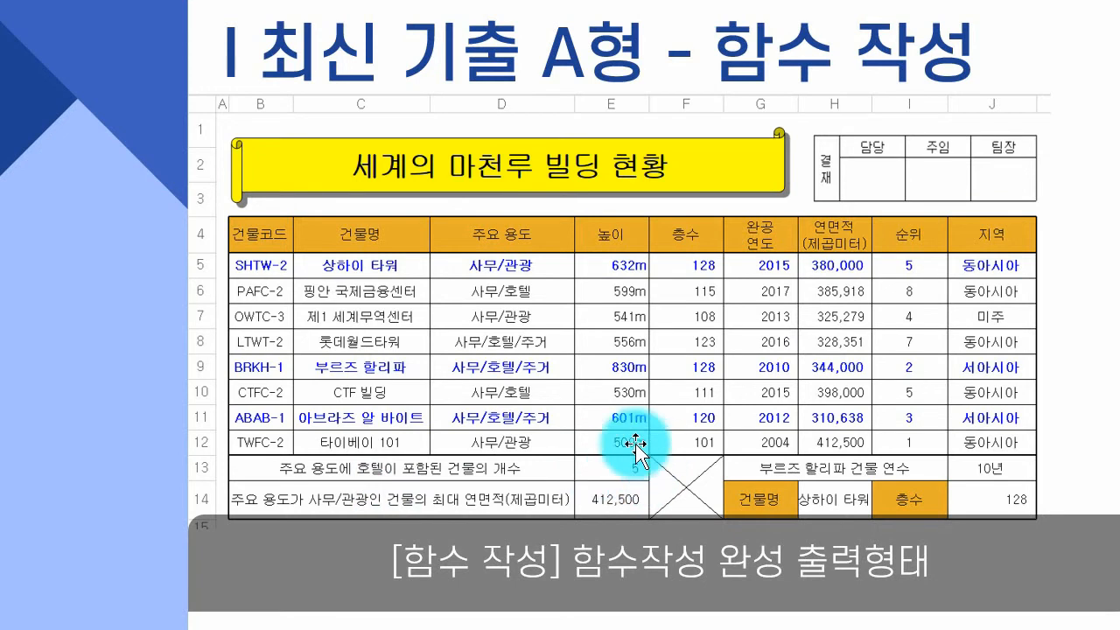
scroll(597, 472, "down", 1)
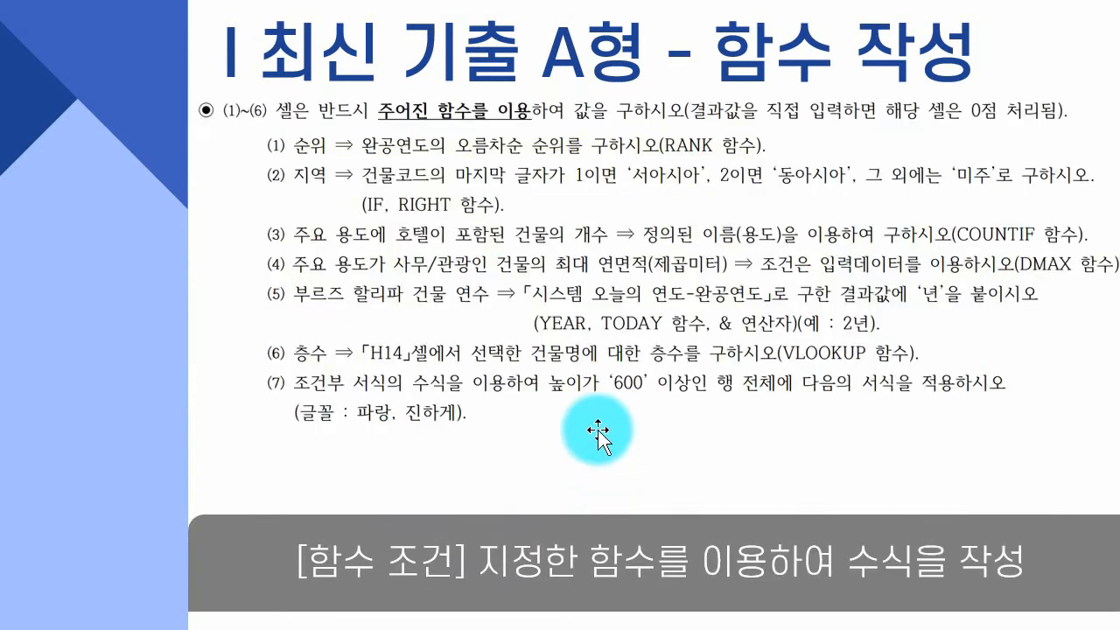
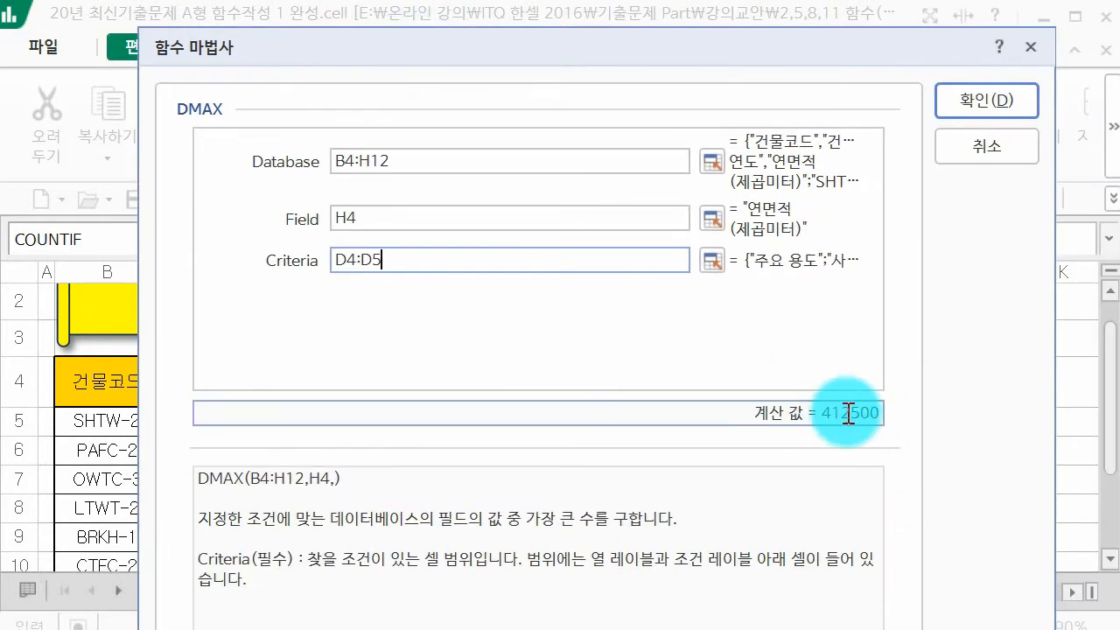
Confirm the DMAX formula in E14 with B4:H12, H4 and D4:D5, and apply the comma style to E14 and E13
left_click(965, 107)
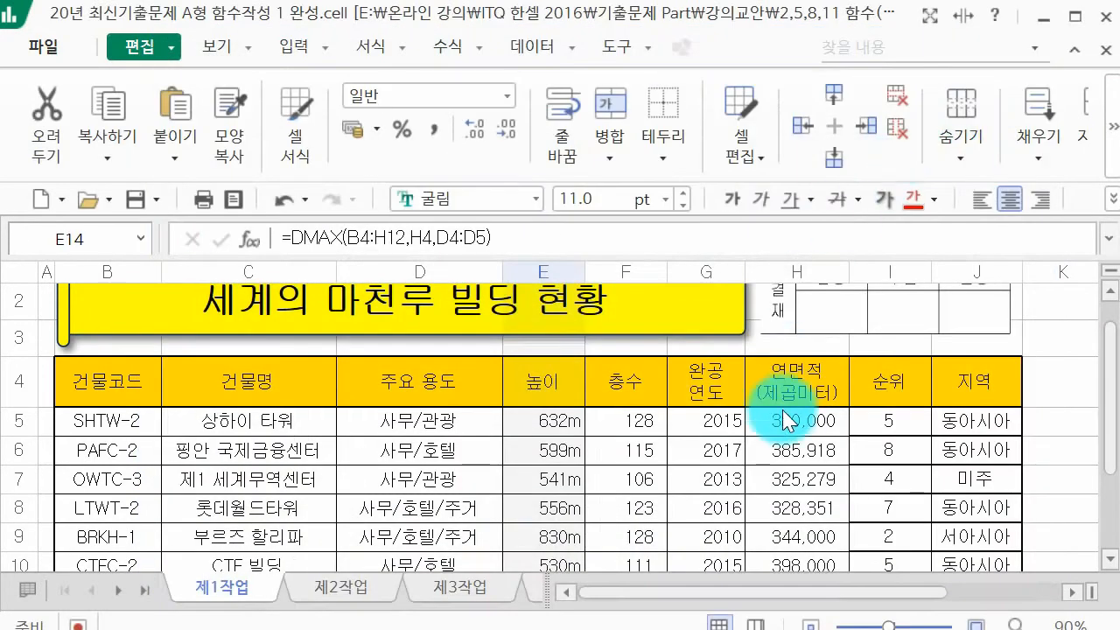
key("Return")
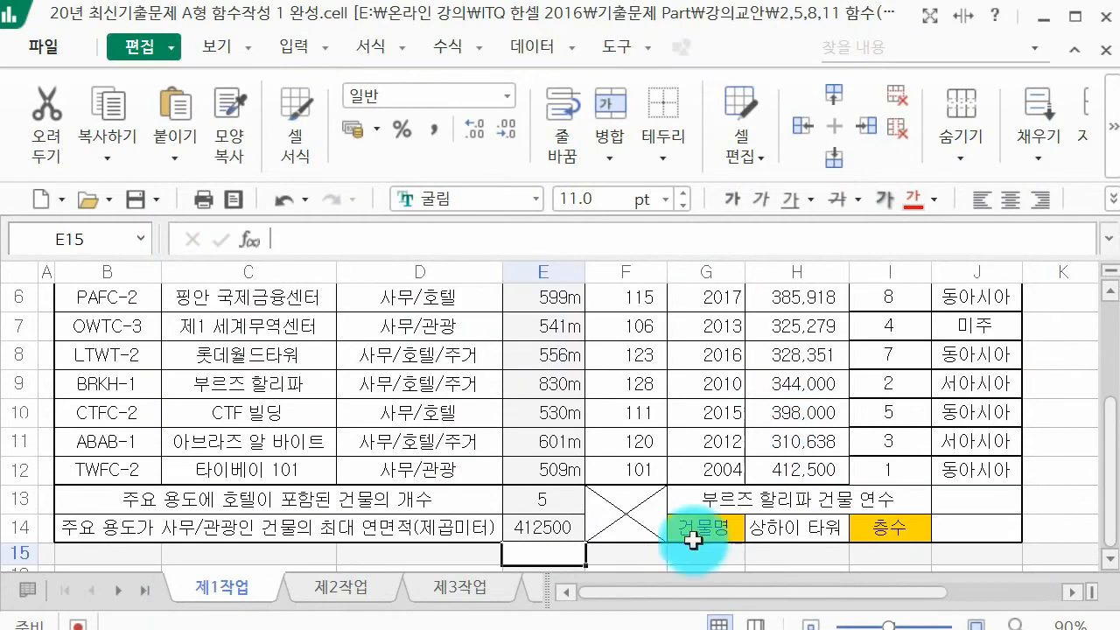
left_click(530, 530)
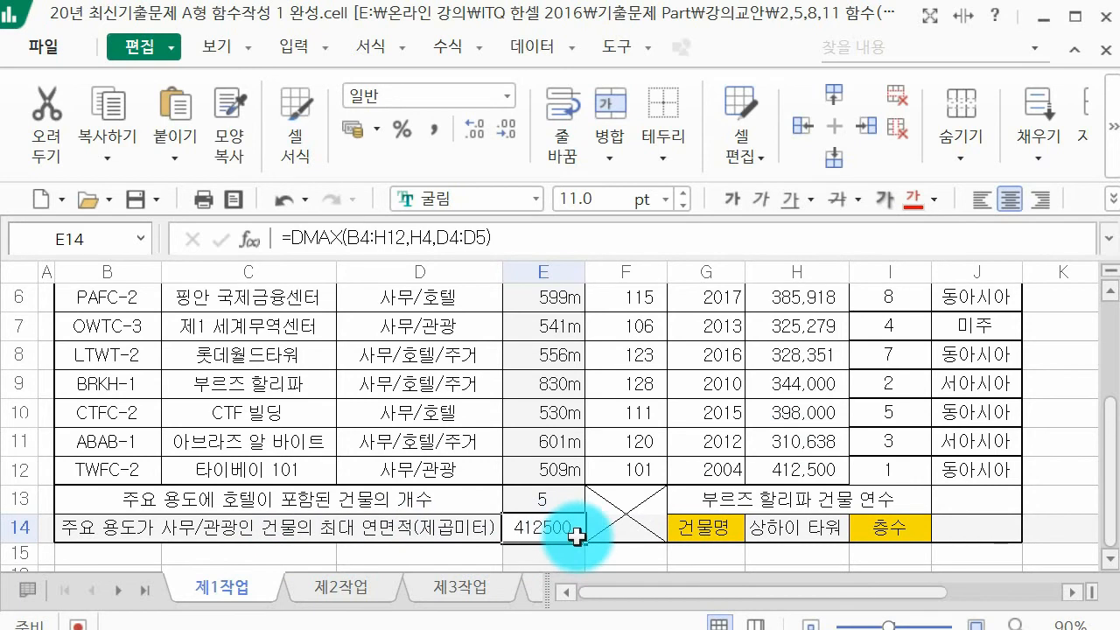
left_click(432, 124)
left_click(525, 494)
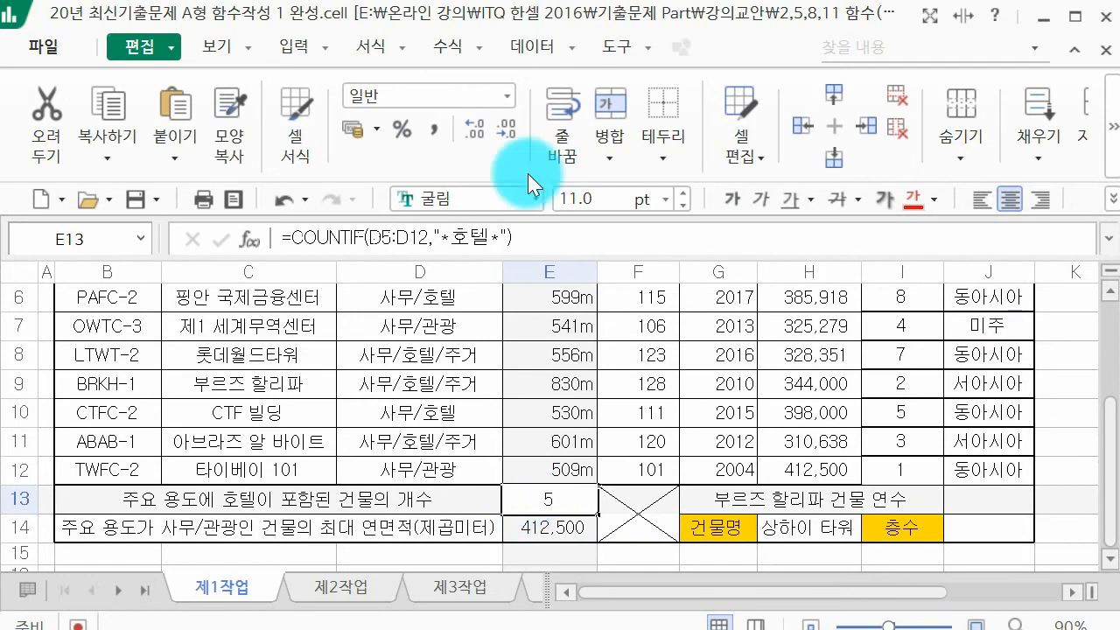
left_click(438, 130)
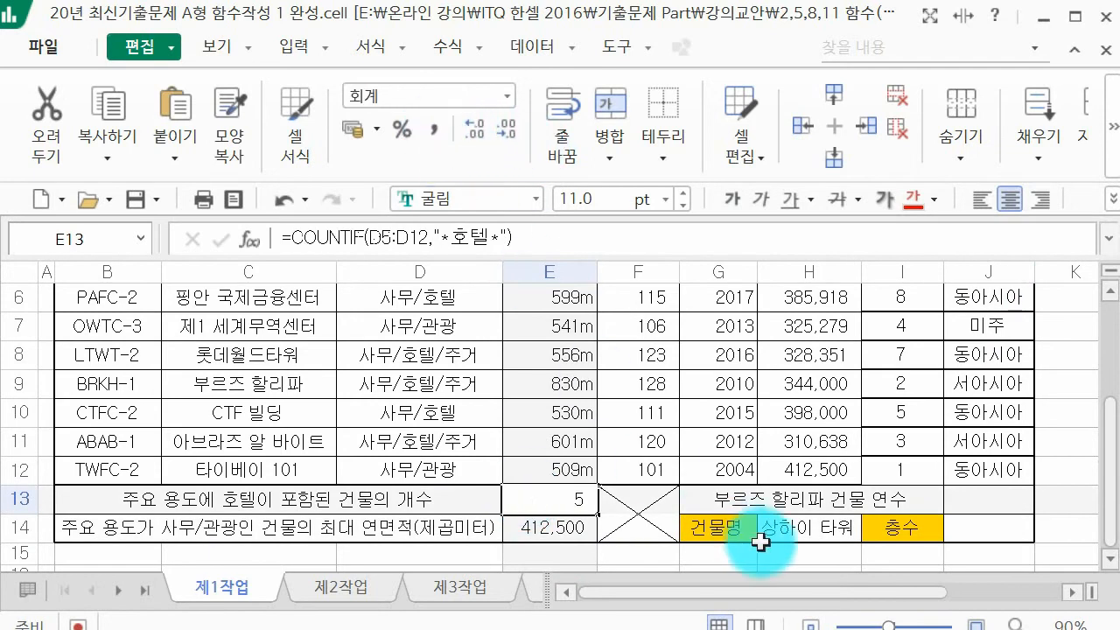
Enter =TODAY() in J13 for the 부르즈 할리파 building age and fit column J to its contents
left_click(984, 508)
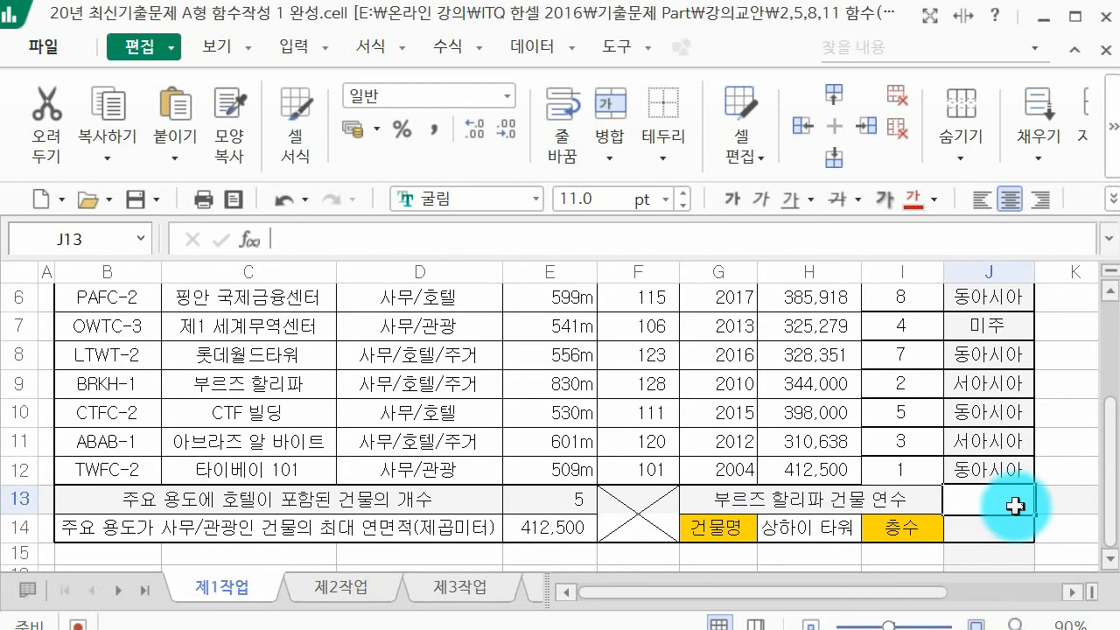
key("alt+Tab")
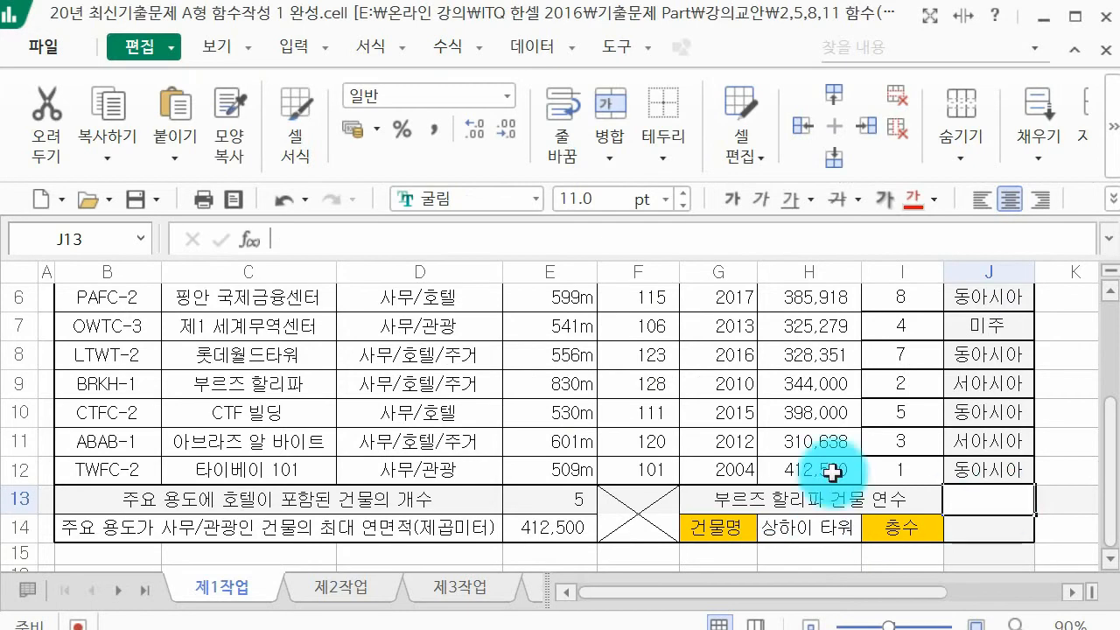
left_click(359, 239)
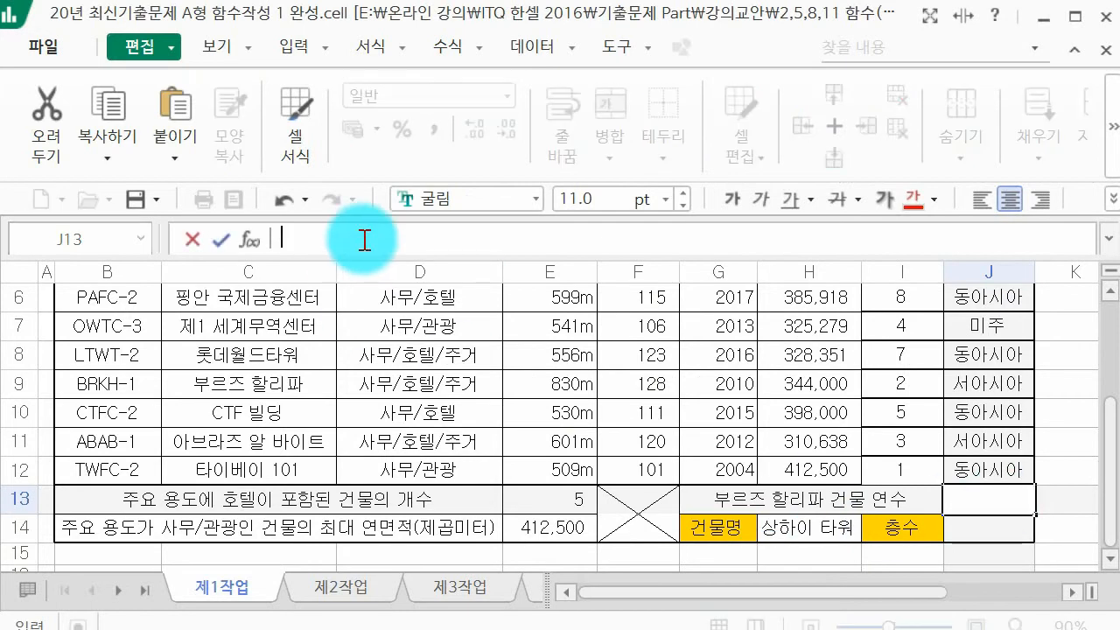
type("=")
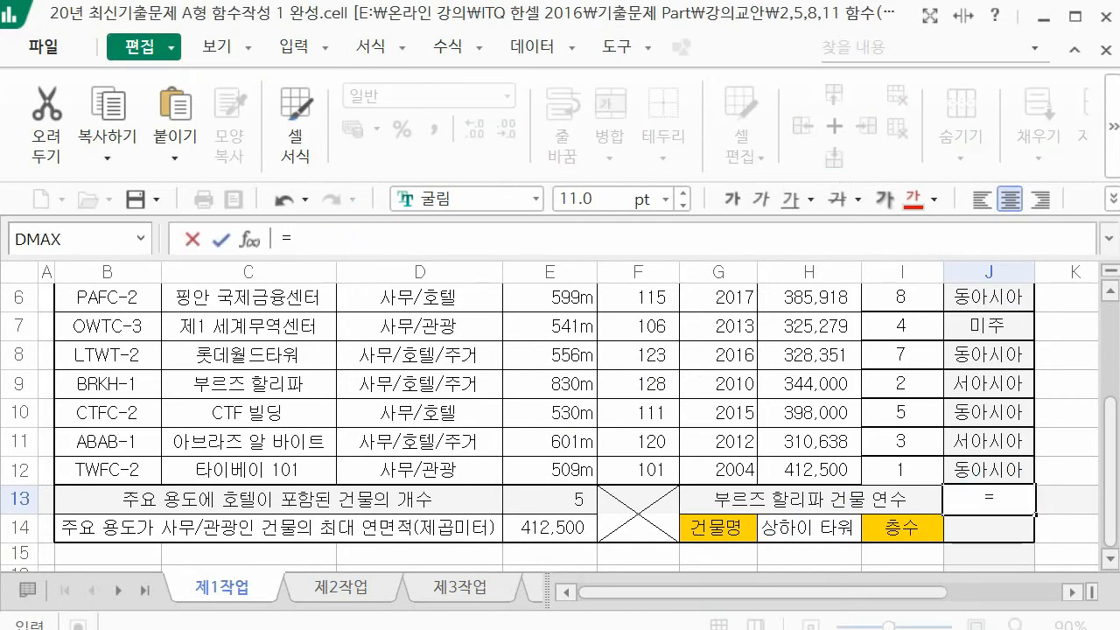
type("to")
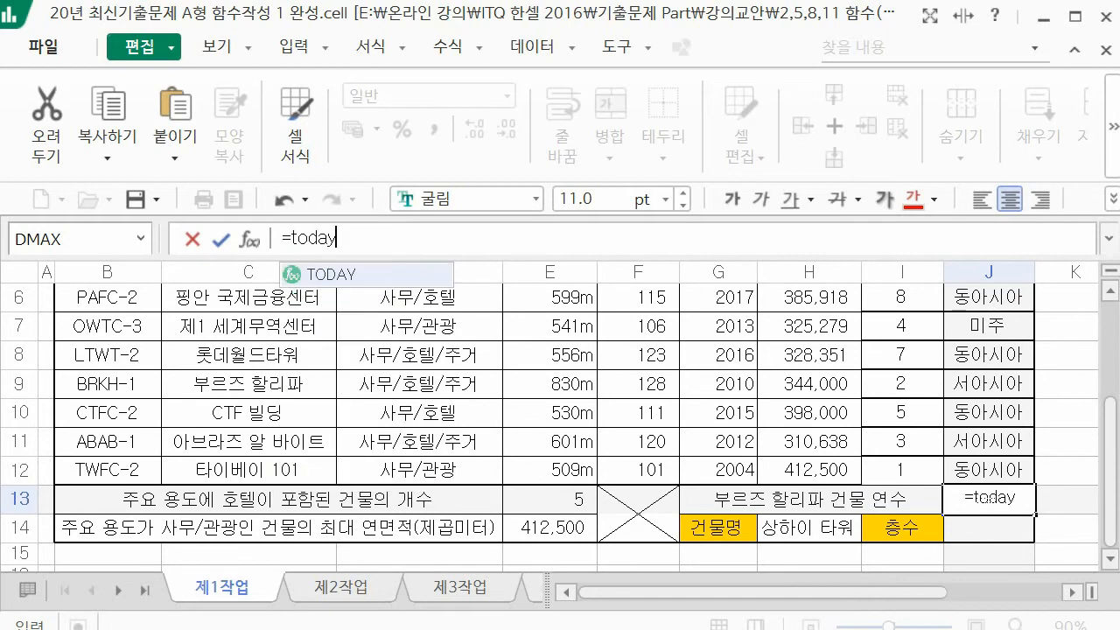
type("day(")
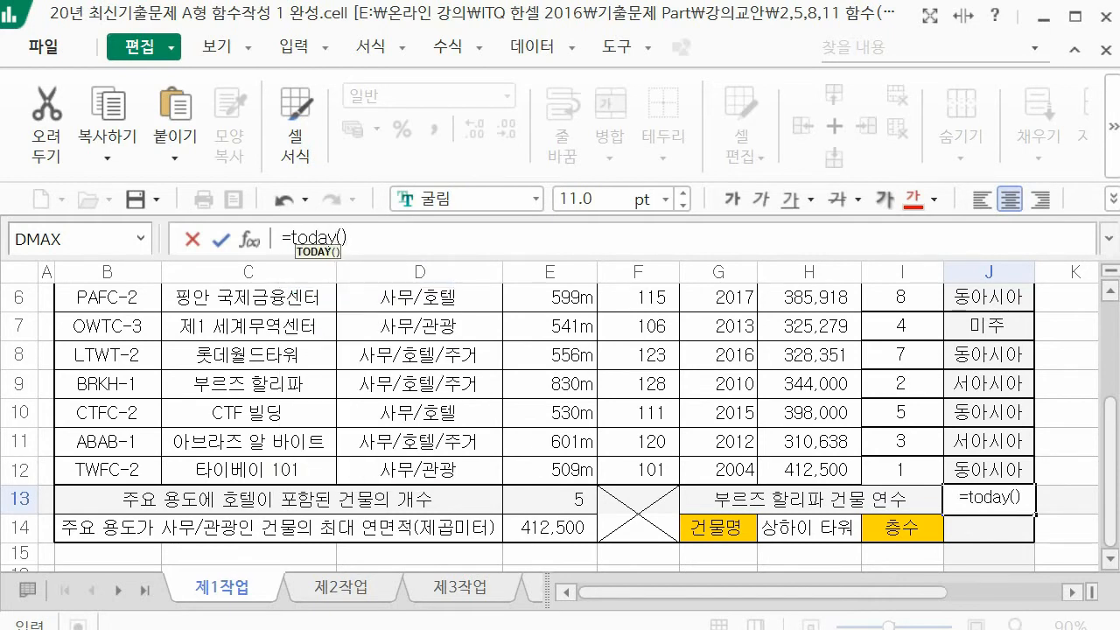
type(")")
key("Return")
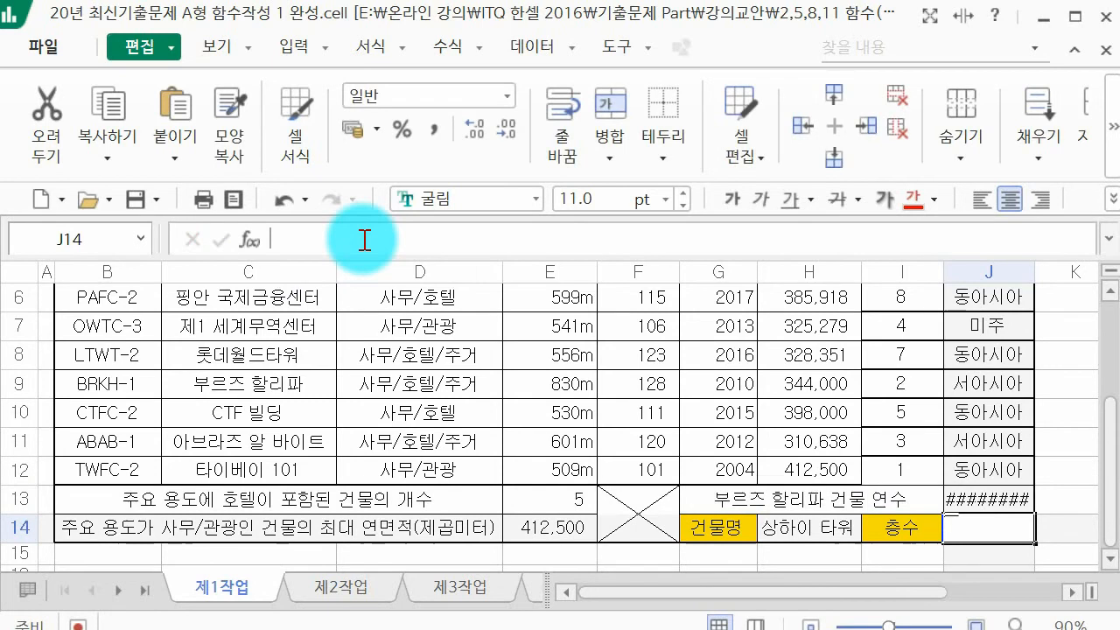
double_click(1034, 273)
left_click(1043, 500)
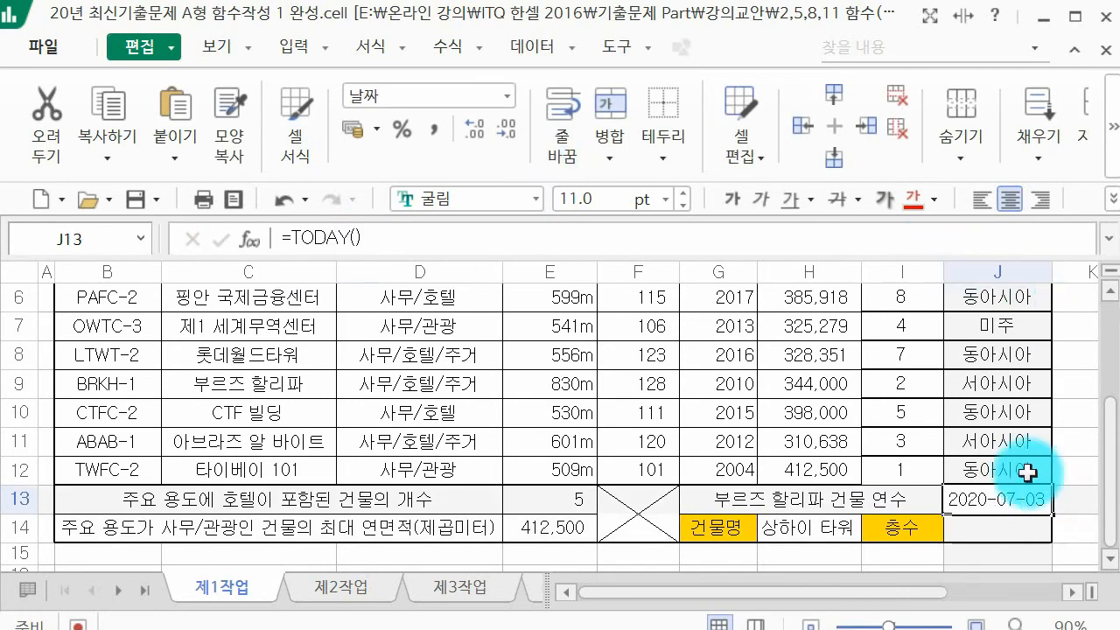
Wrap the date function in J13 with YEAR so the formula reads =YEAR(TODAY())
scroll(1003, 462, "down", 1)
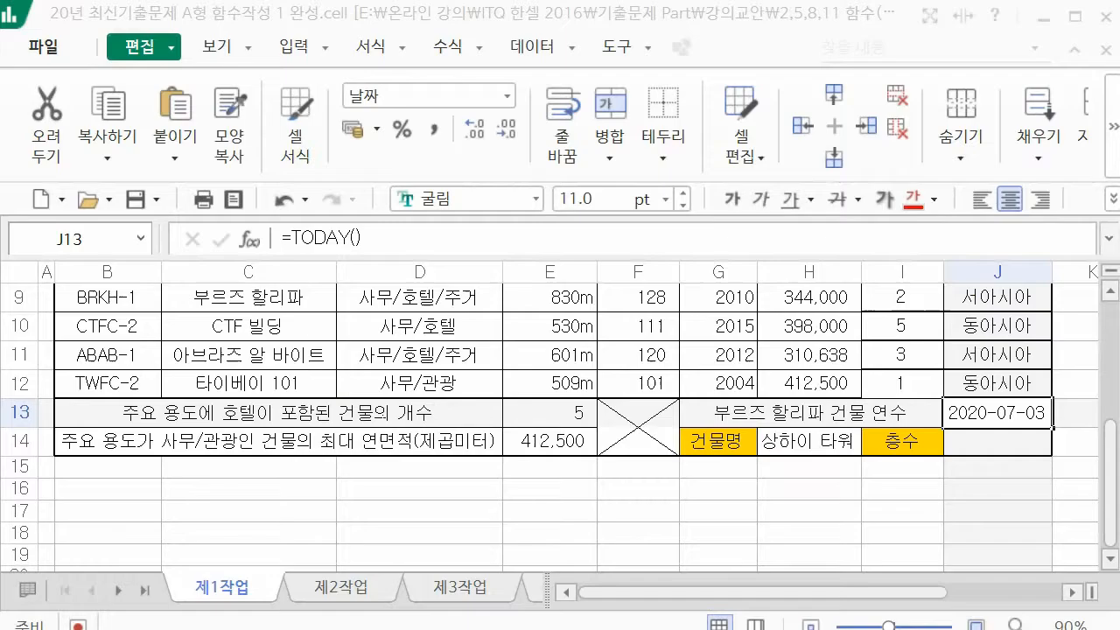
left_click(298, 241)
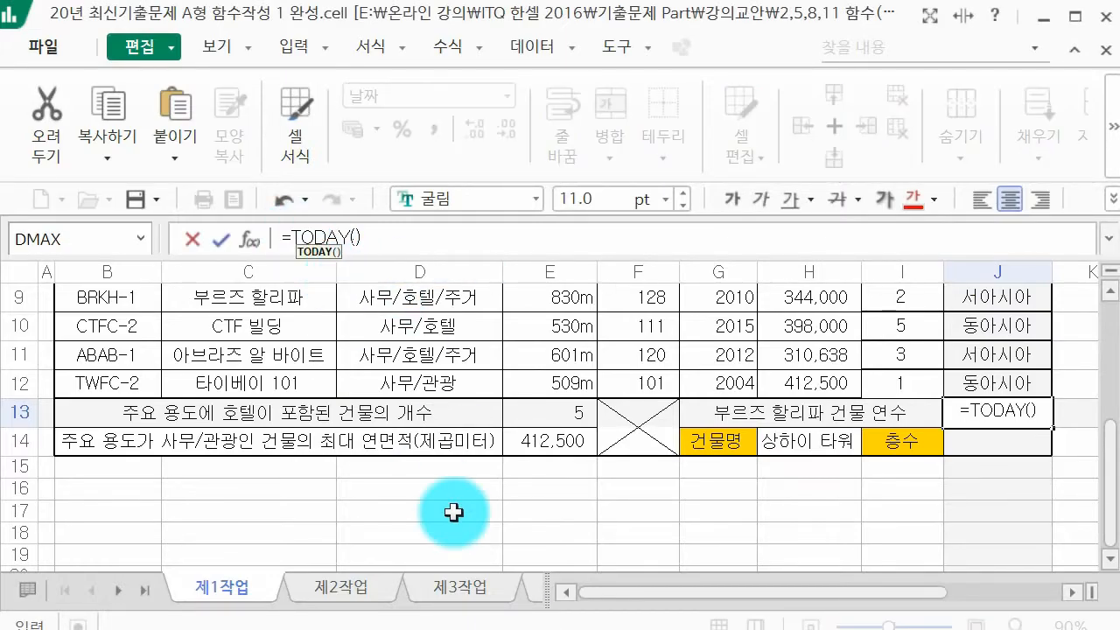
type("Year(TODAY(")
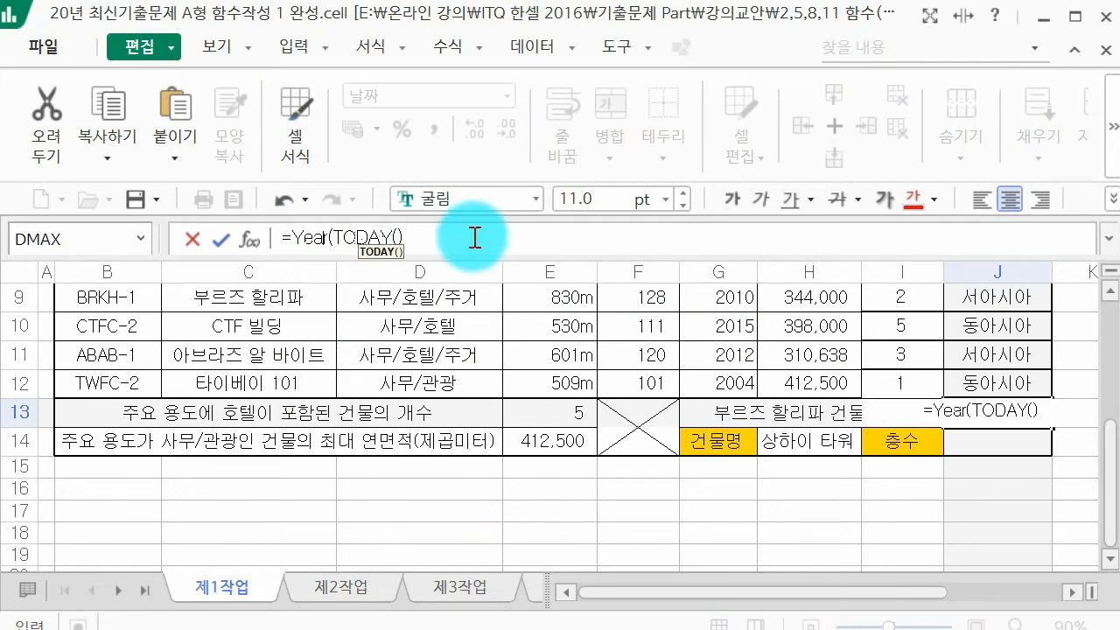
type(")")
key("Return")
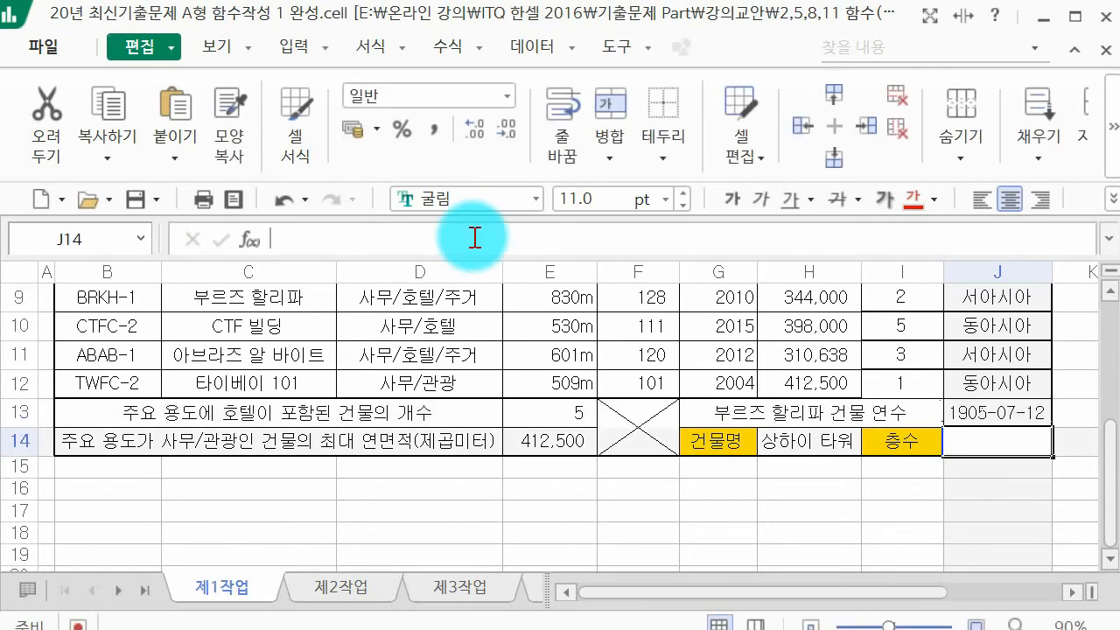
Set the number format of J13 to 숫자
left_click(998, 409)
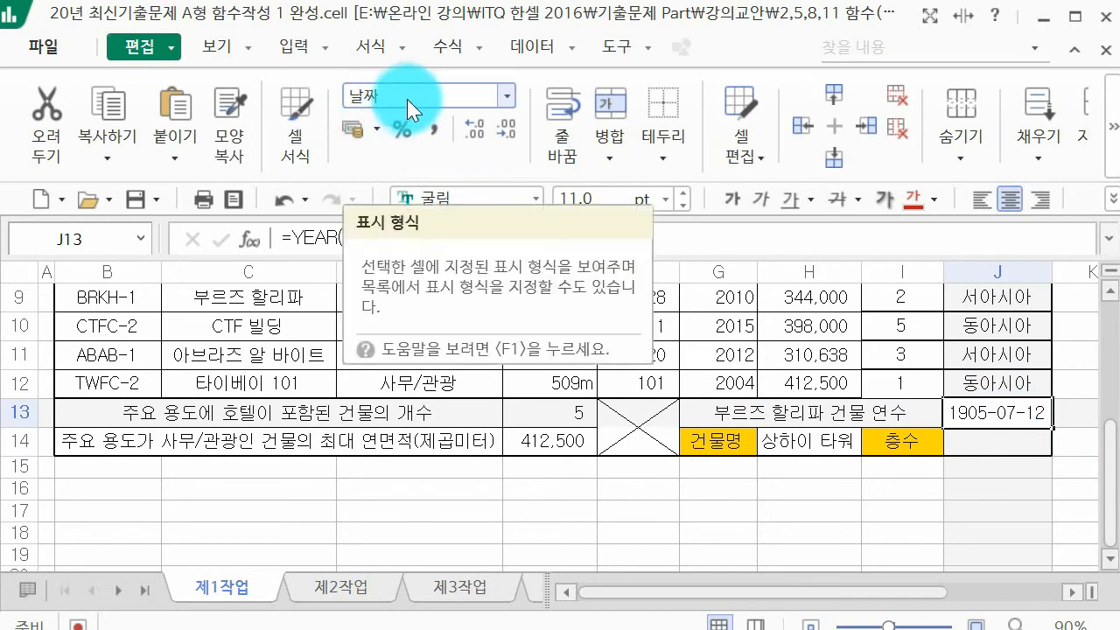
left_click(507, 95)
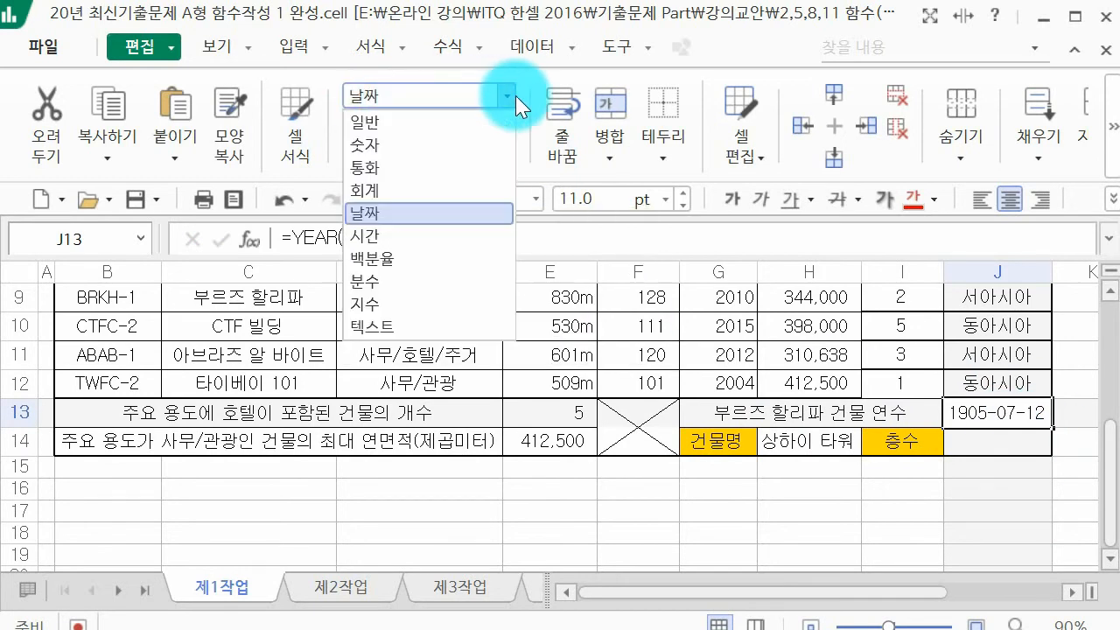
left_click(471, 140)
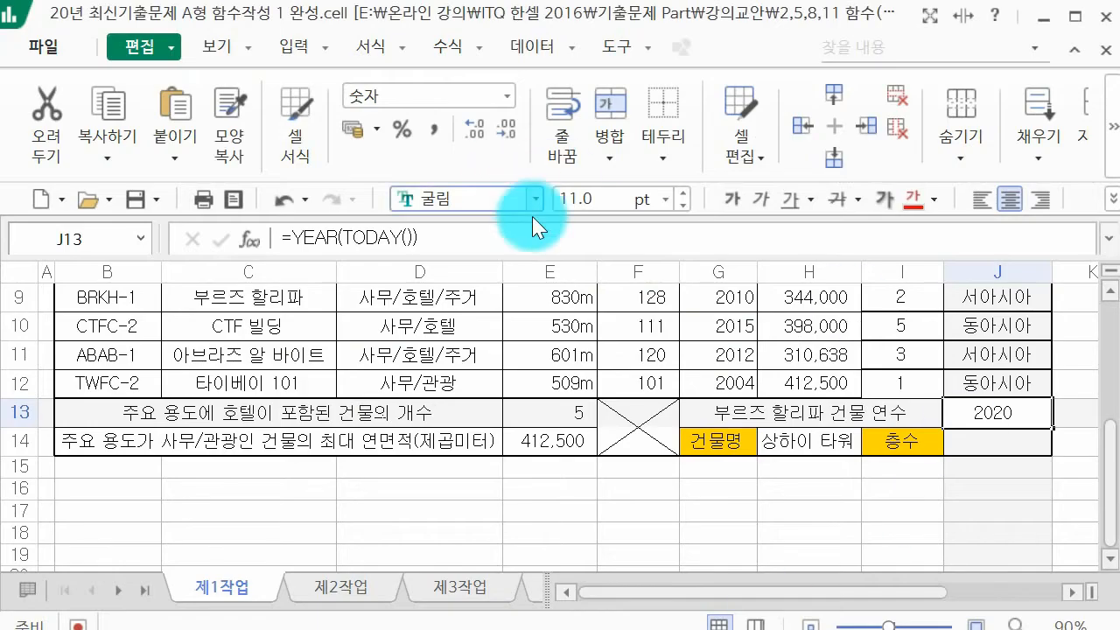
Extend the formula in J13 to subtract the 부르즈 할리파 completion year, making it =YEAR(TODAY())-G9
key("F2")
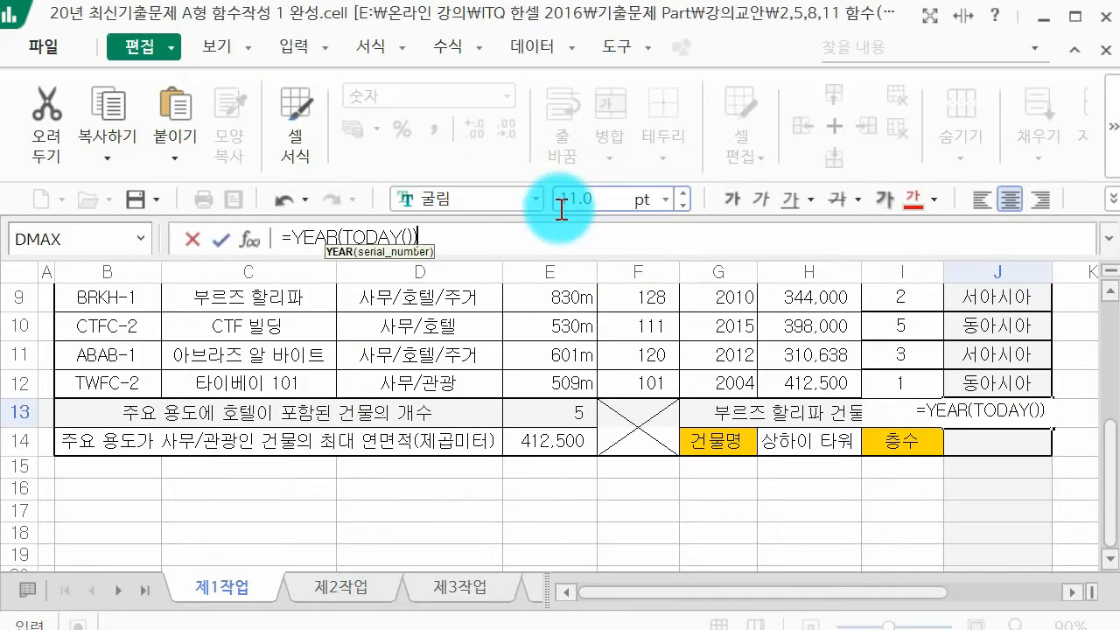
type("=")
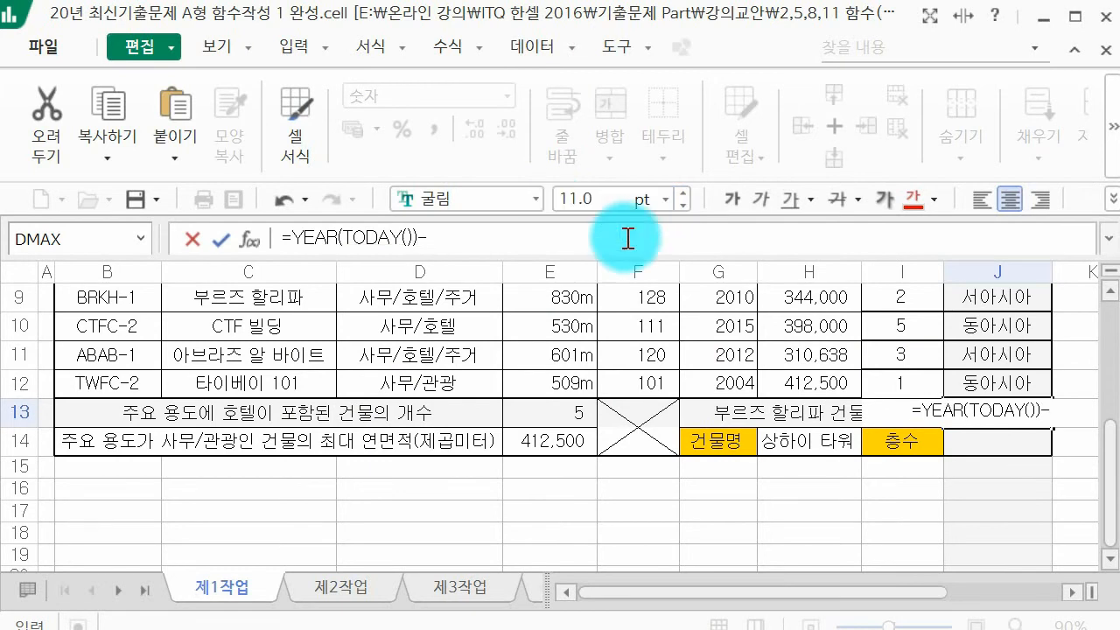
scroll(655, 372, "up", 2)
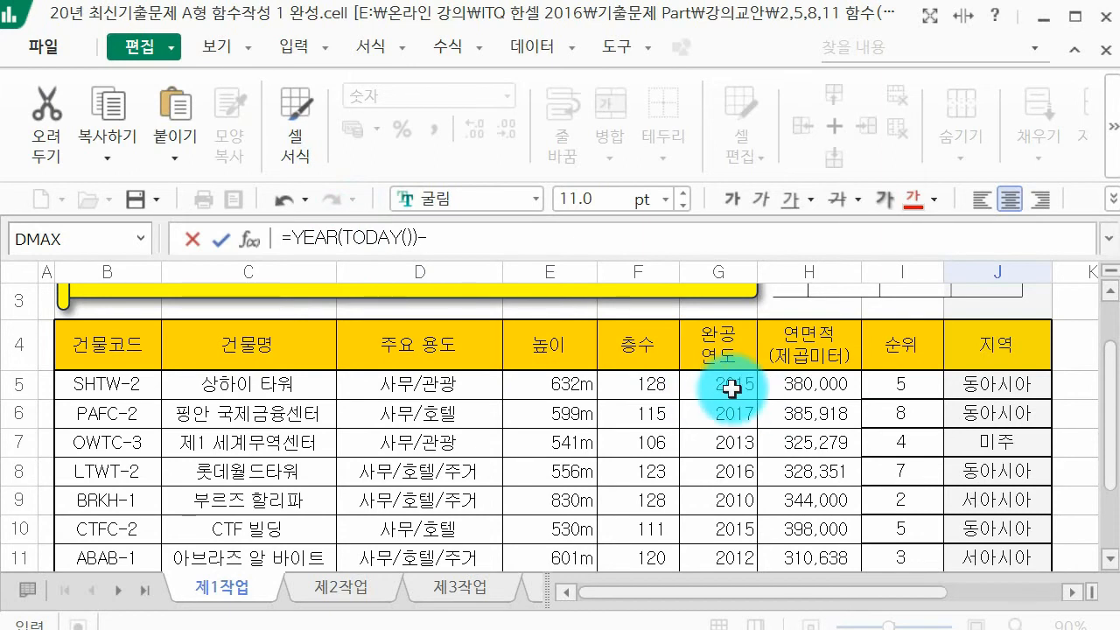
left_click_drag(289, 238, 416, 238)
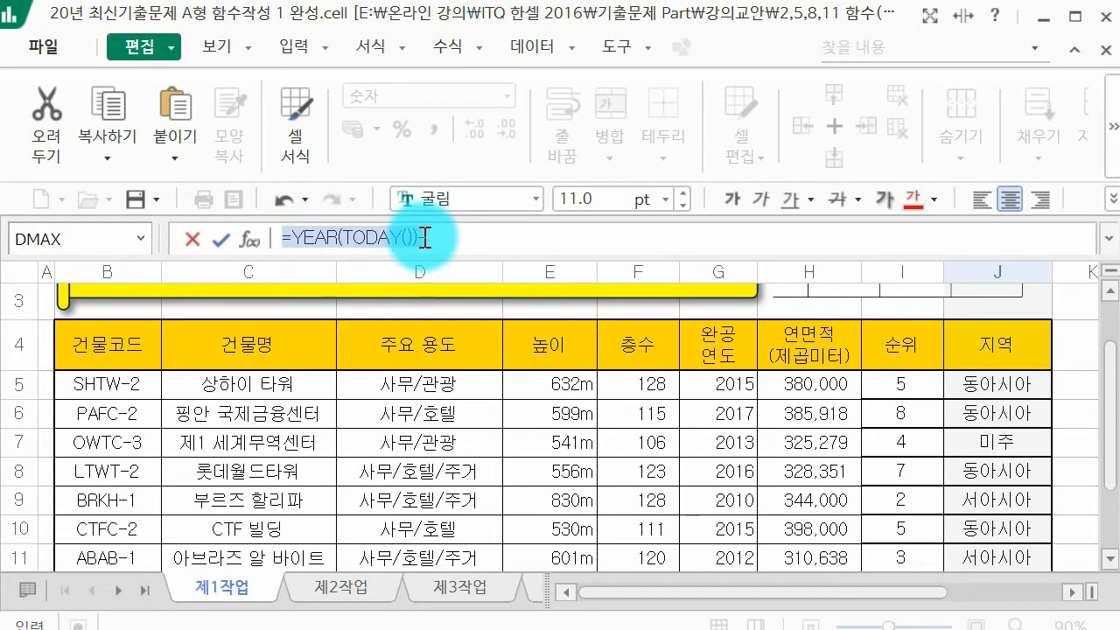
left_click(461, 239)
left_click(722, 383)
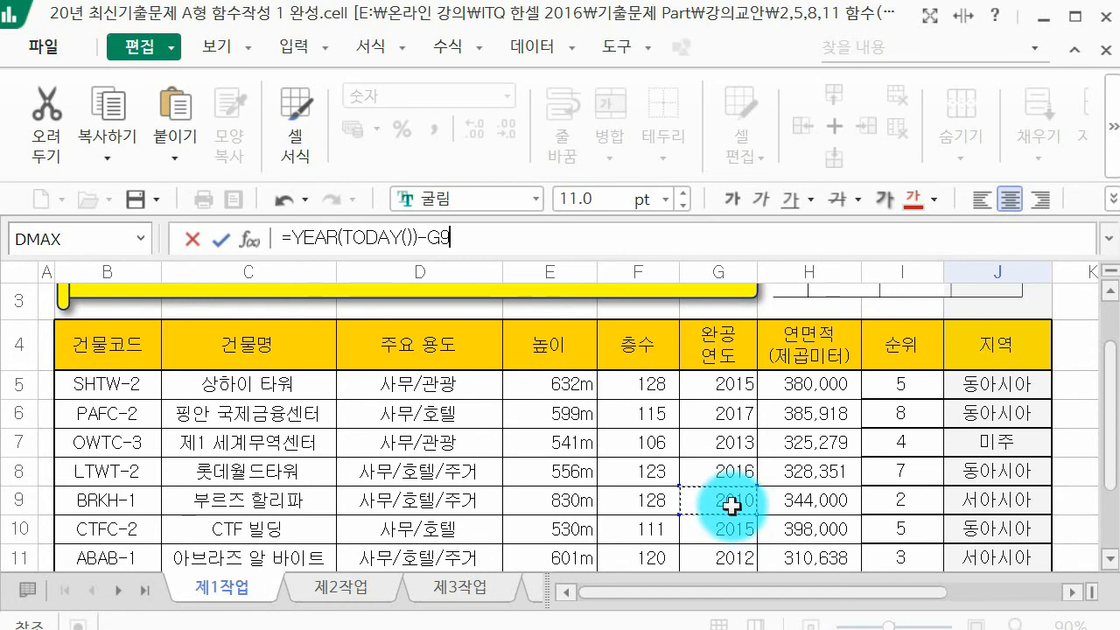
key("Return")
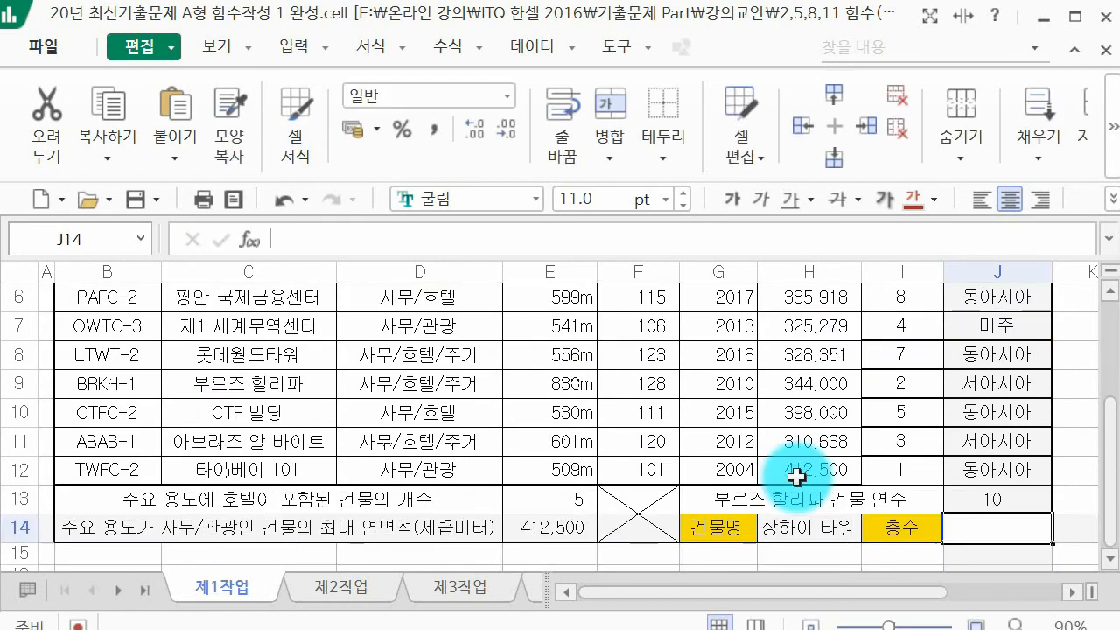
Check the suffix requirement in the exam instructions and append &"년" to the J13 formula, making it =YEAR(TODAY())-G9&"년"
left_click(974, 500)
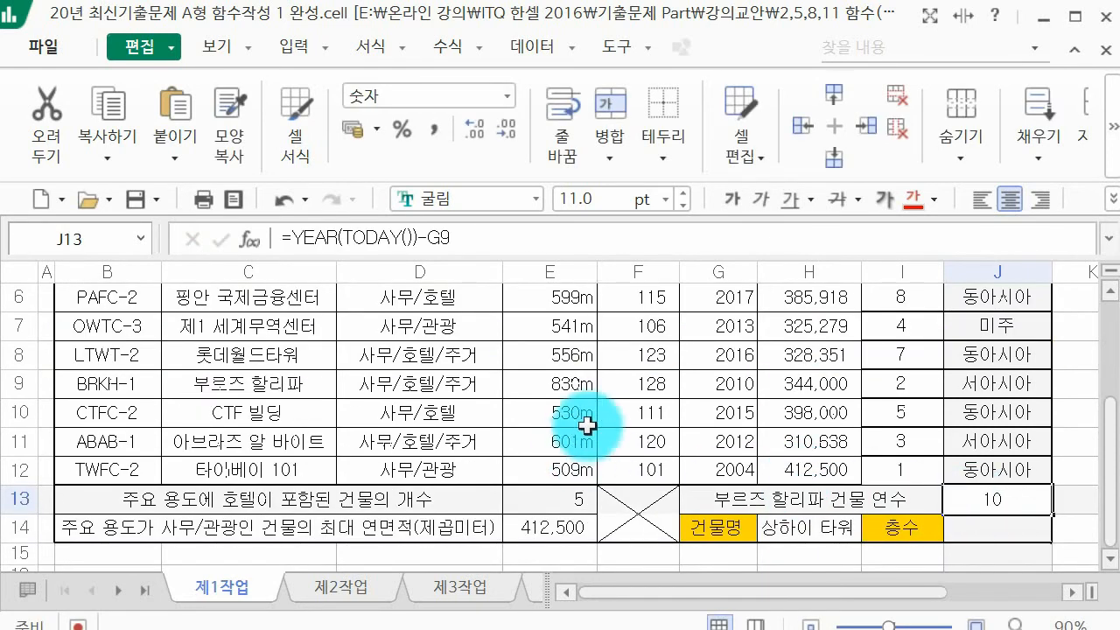
scroll(633, 405, "up", 1)
scroll(712, 489, "down", 1)
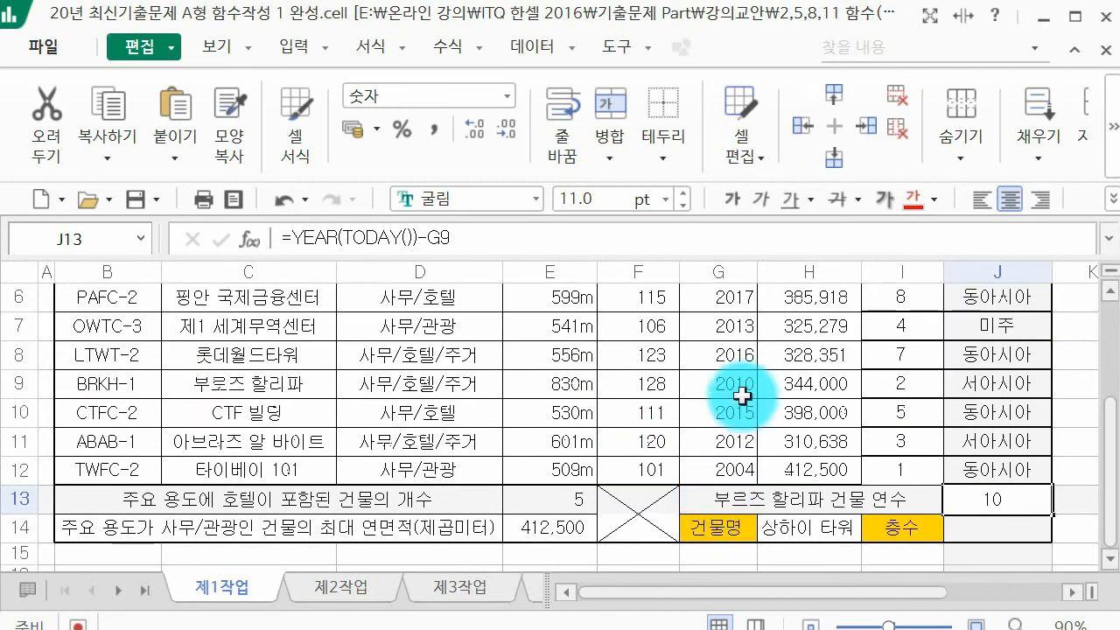
left_click(750, 381)
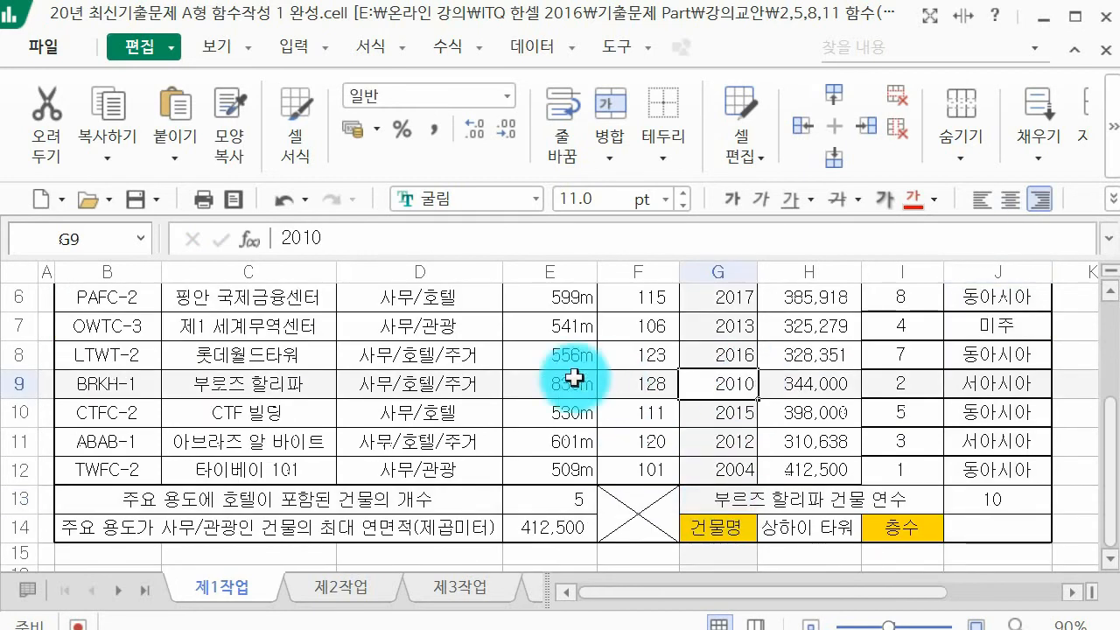
left_click(990, 496)
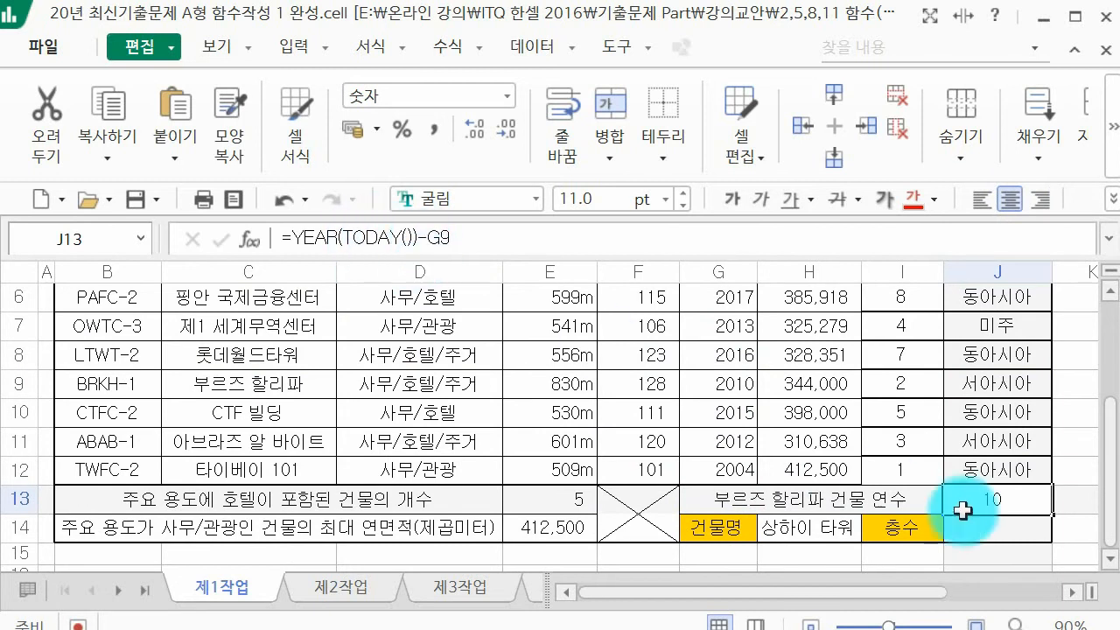
key("alt+Tab")
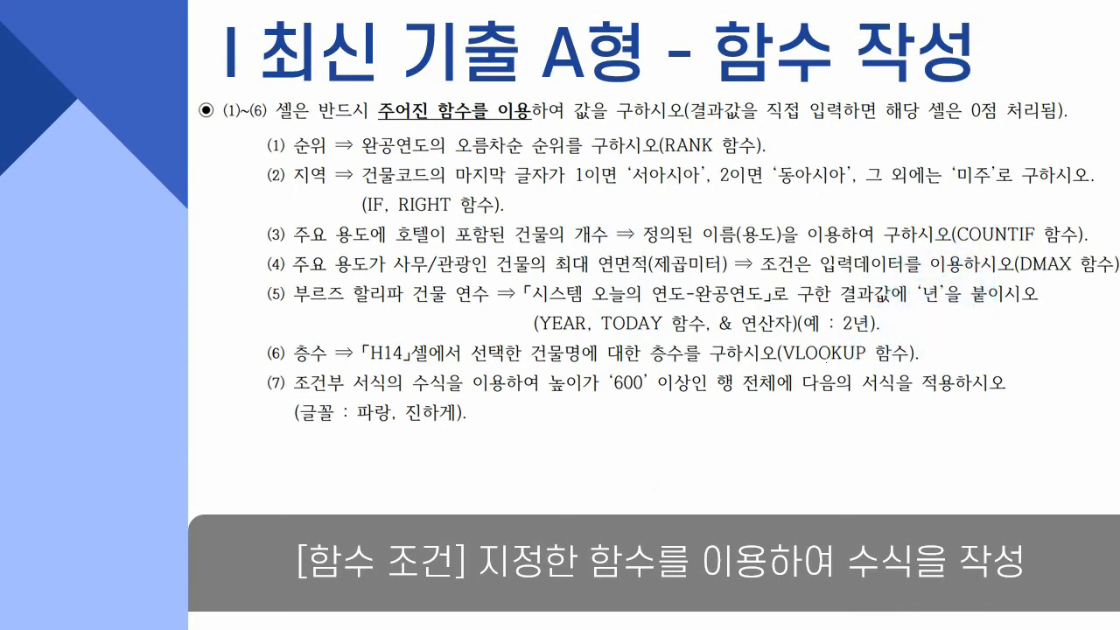
key("alt+Tab")
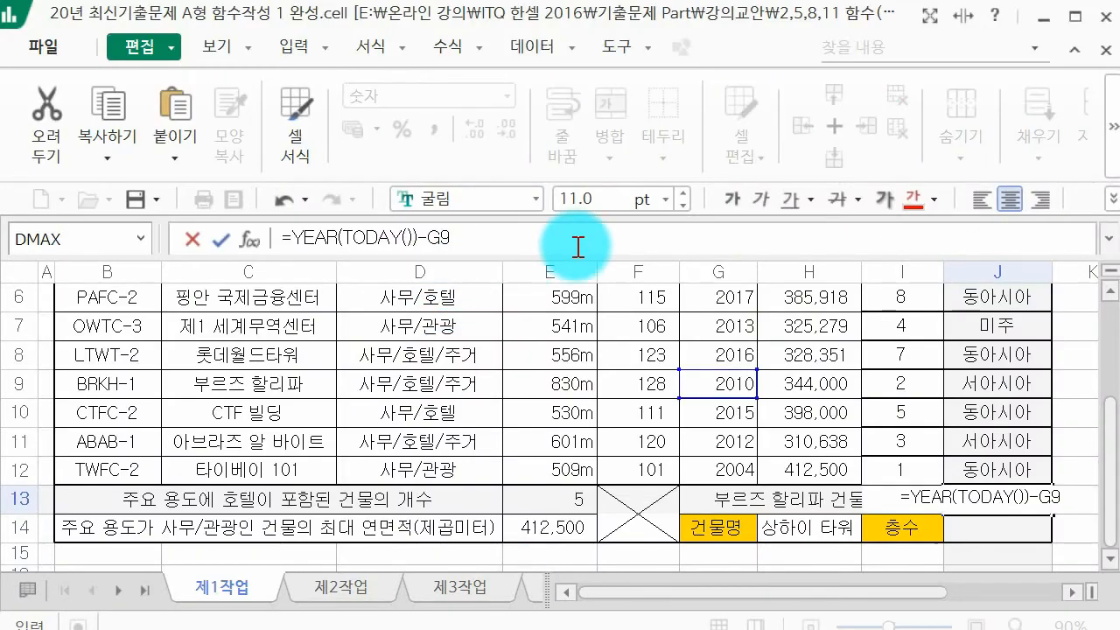
type("&")
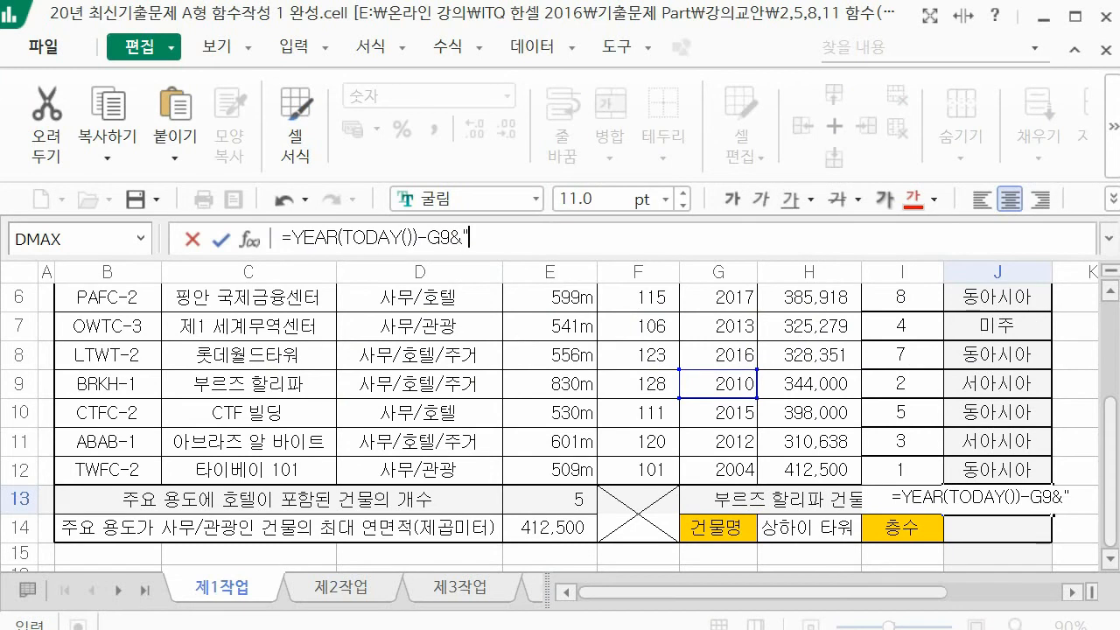
type("ㅕ")
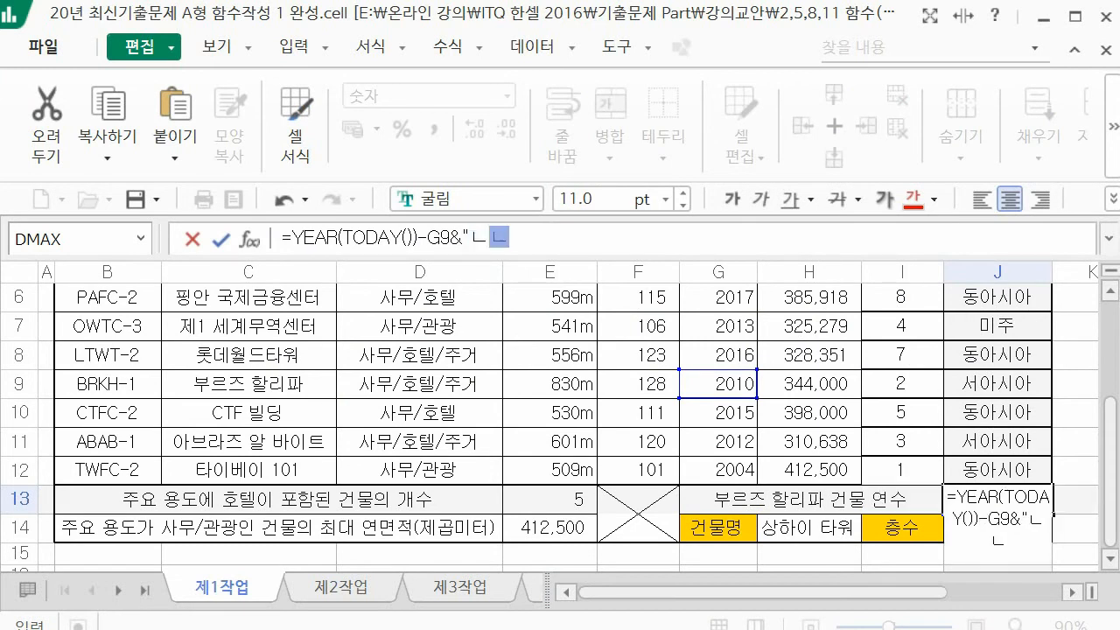
type("ㄴ\"")
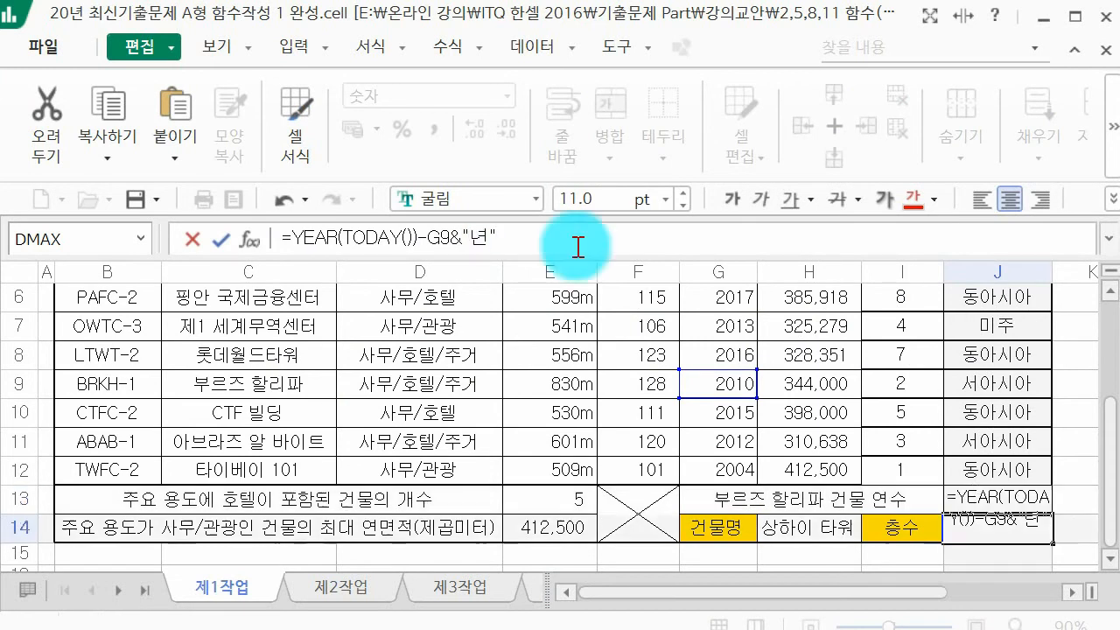
key("Return")
left_click(1000, 497)
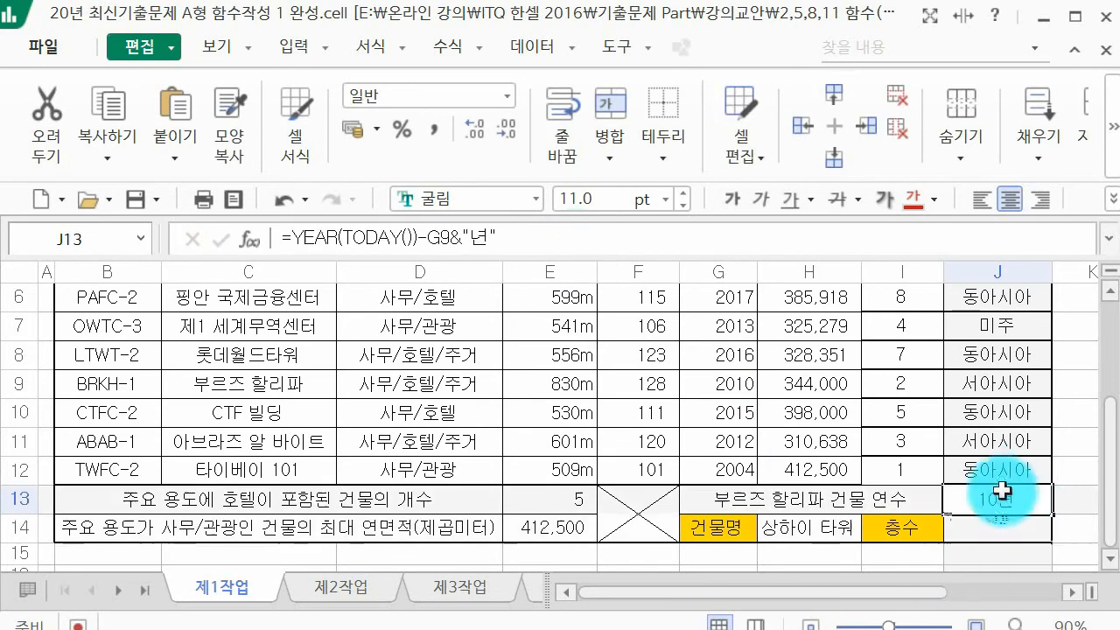
Start a VLOOKUP formula in J14 for the 층수 lookup and open its arguments in the function wizard
left_click(1016, 532)
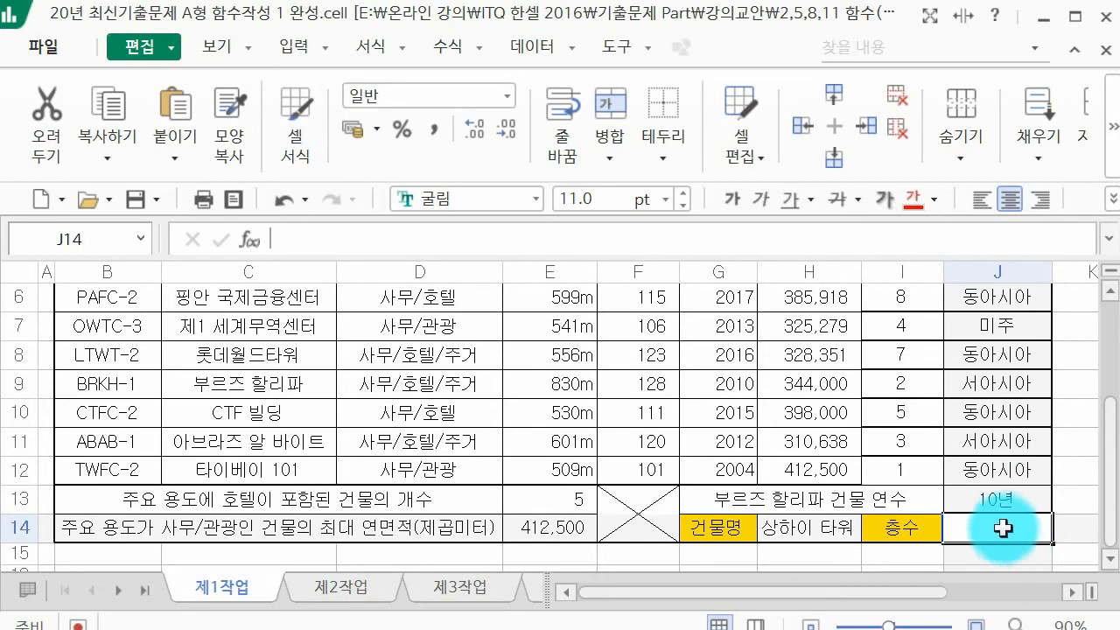
scroll(1017, 533, "down", 1)
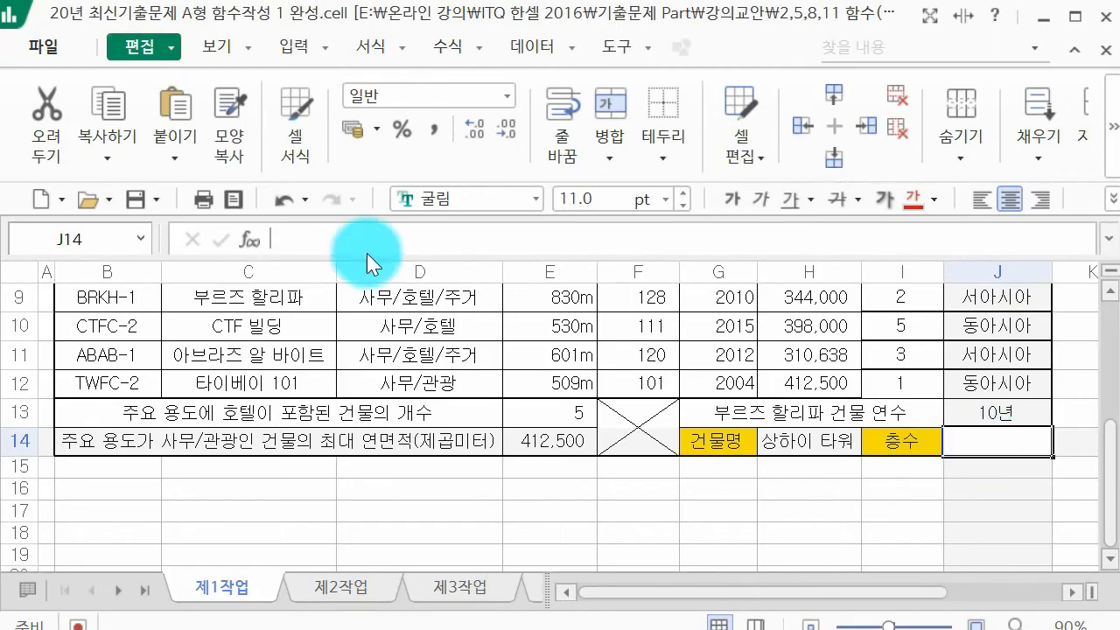
left_click(345, 238)
type("=")
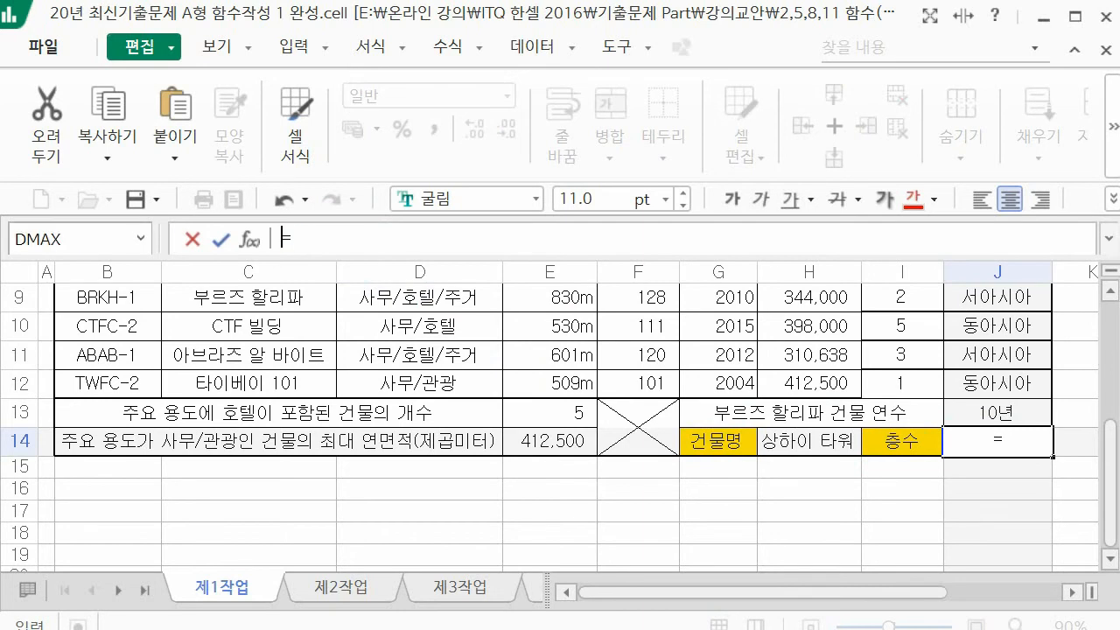
type("v")
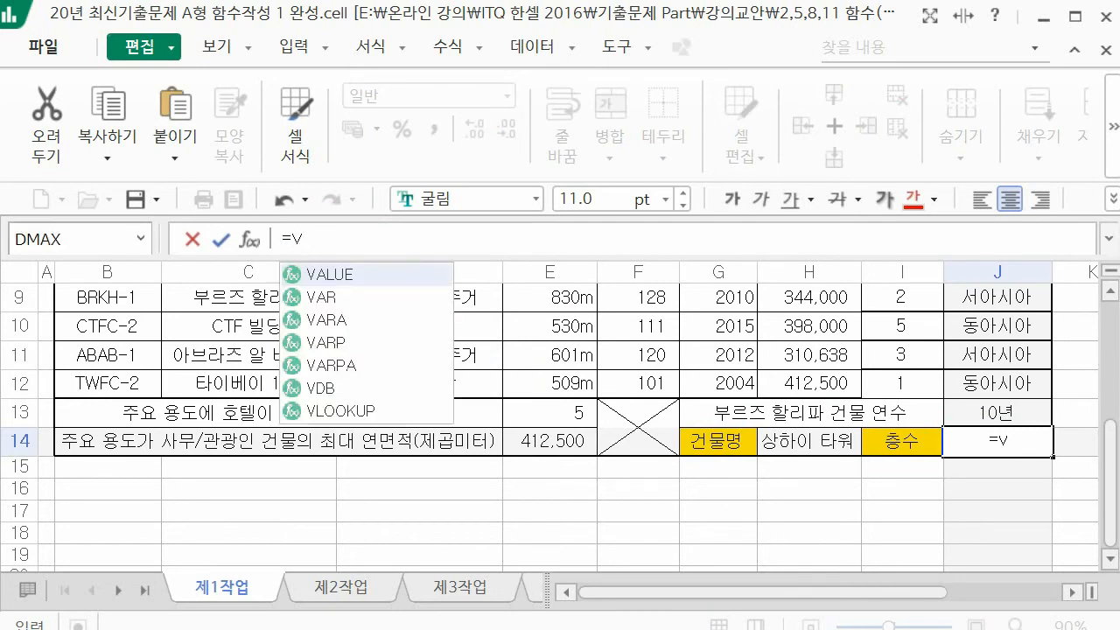
type("loo")
key("Tab")
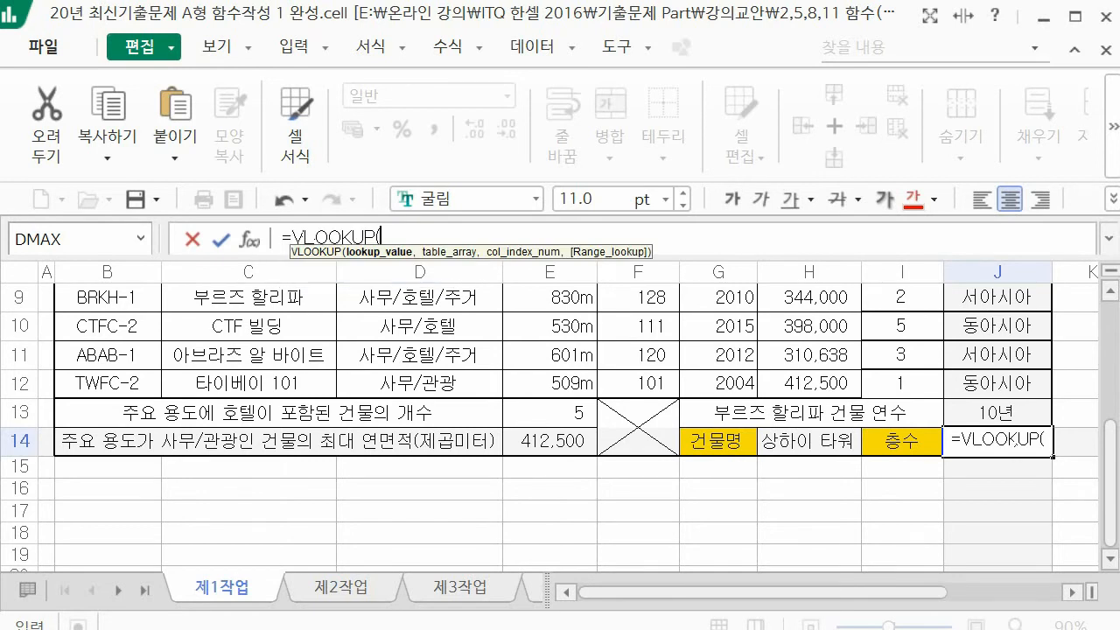
left_click(251, 237)
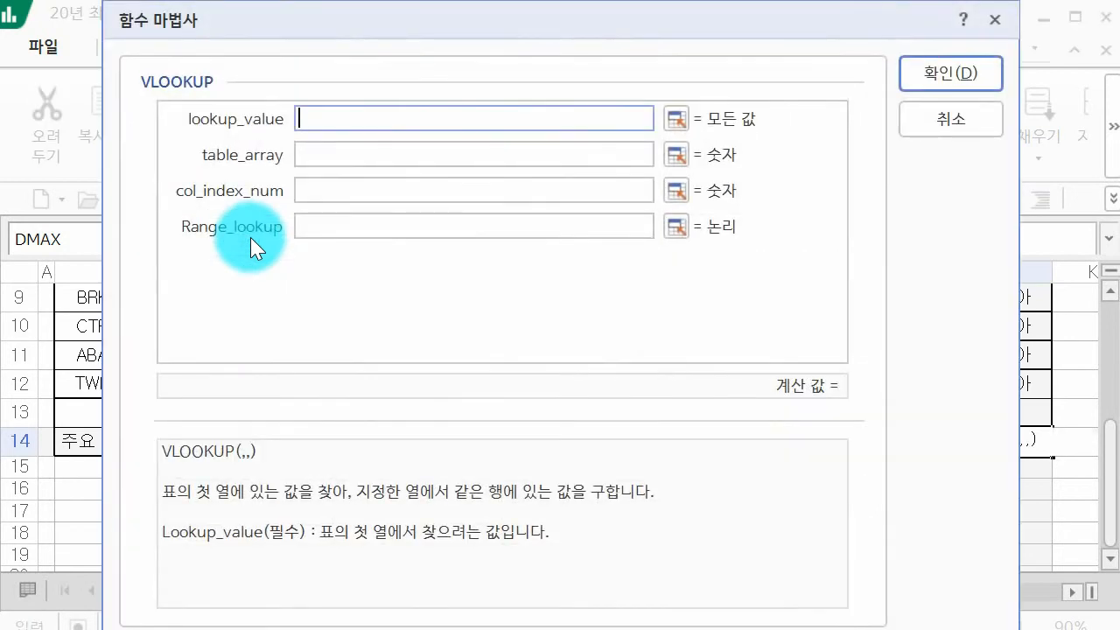
Set the lookup_value of the VLOOKUP to the building name cell H14
left_click_drag(271, 25, 317, 449)
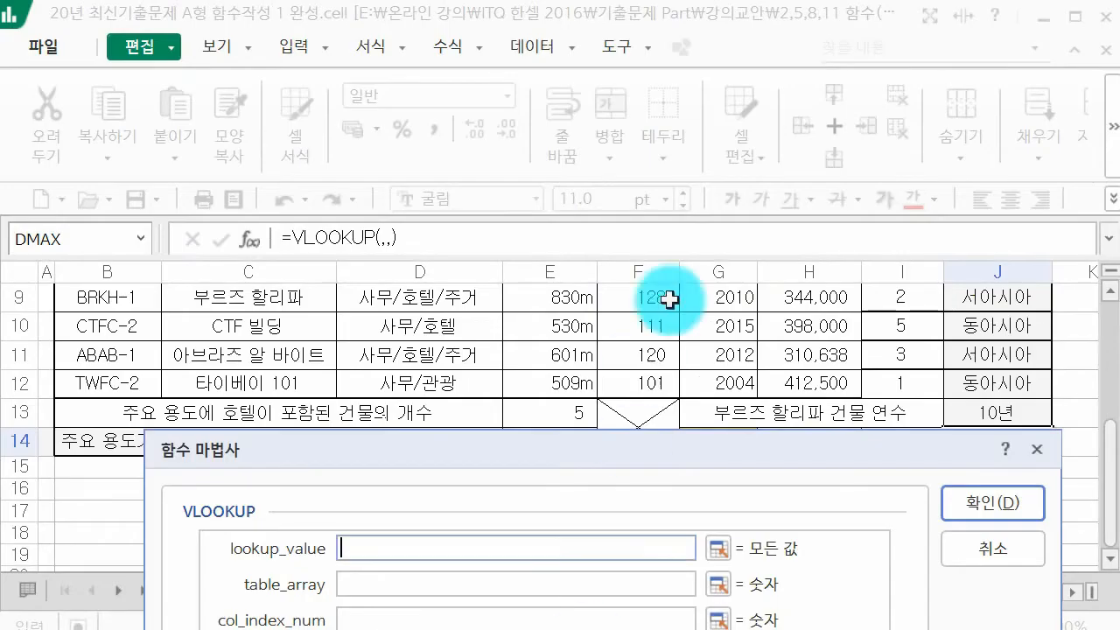
scroll(691, 325, "down", 1)
left_click(831, 362)
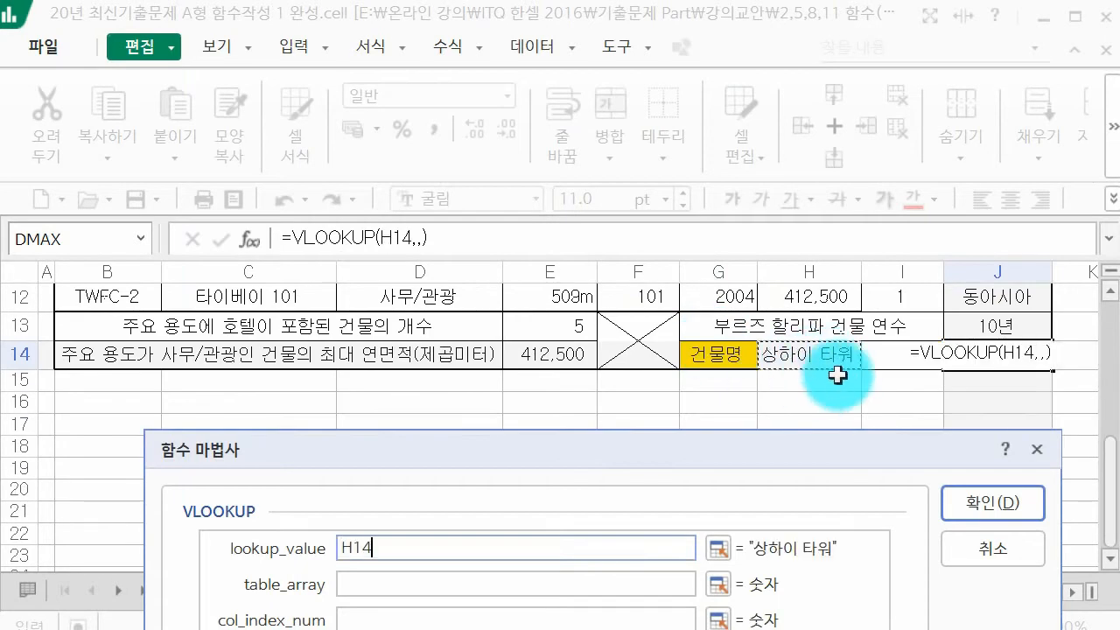
Set the table_array of the VLOOKUP to the building data range B5:H12
left_click(388, 579)
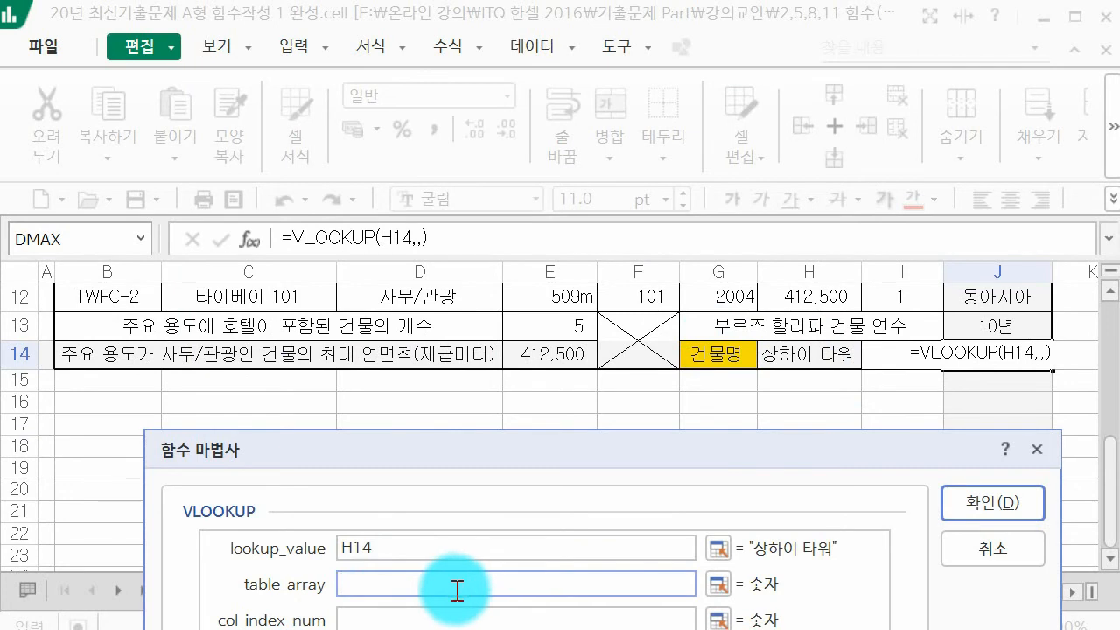
scroll(515, 380, "up", 3)
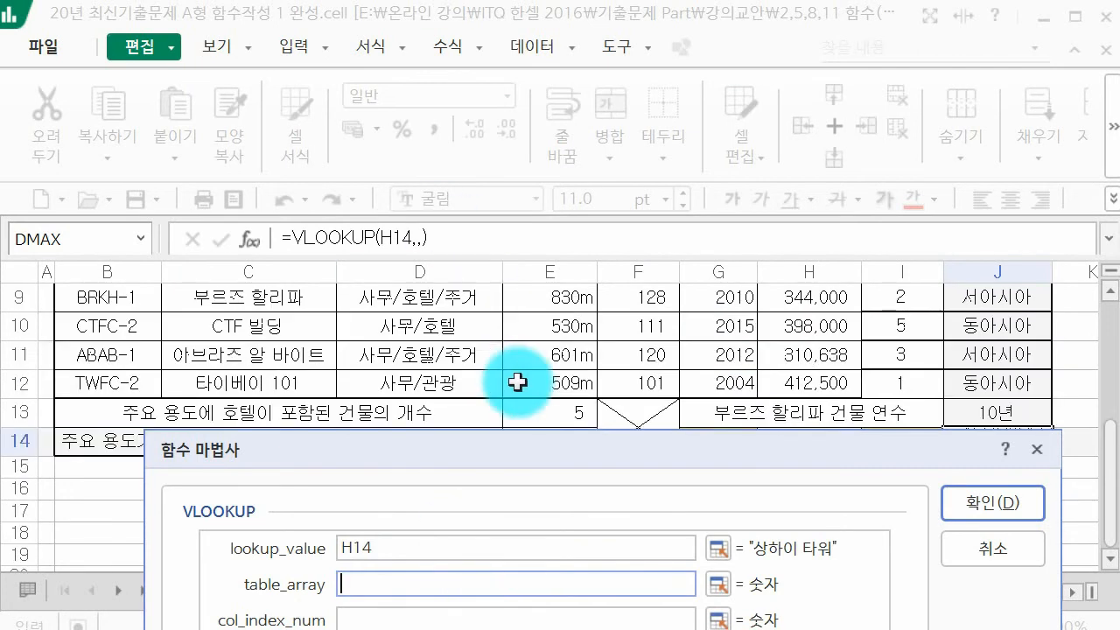
scroll(602, 398, "down", 2)
scroll(602, 398, "down", 1)
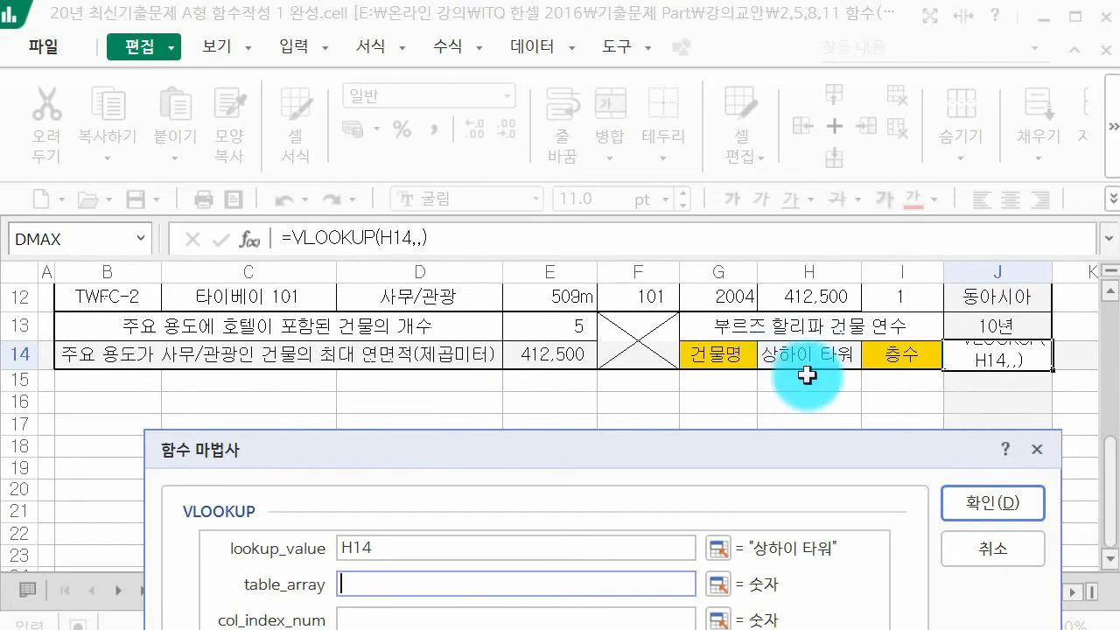
scroll(752, 368, "up", 4)
scroll(210, 363, "down", 1)
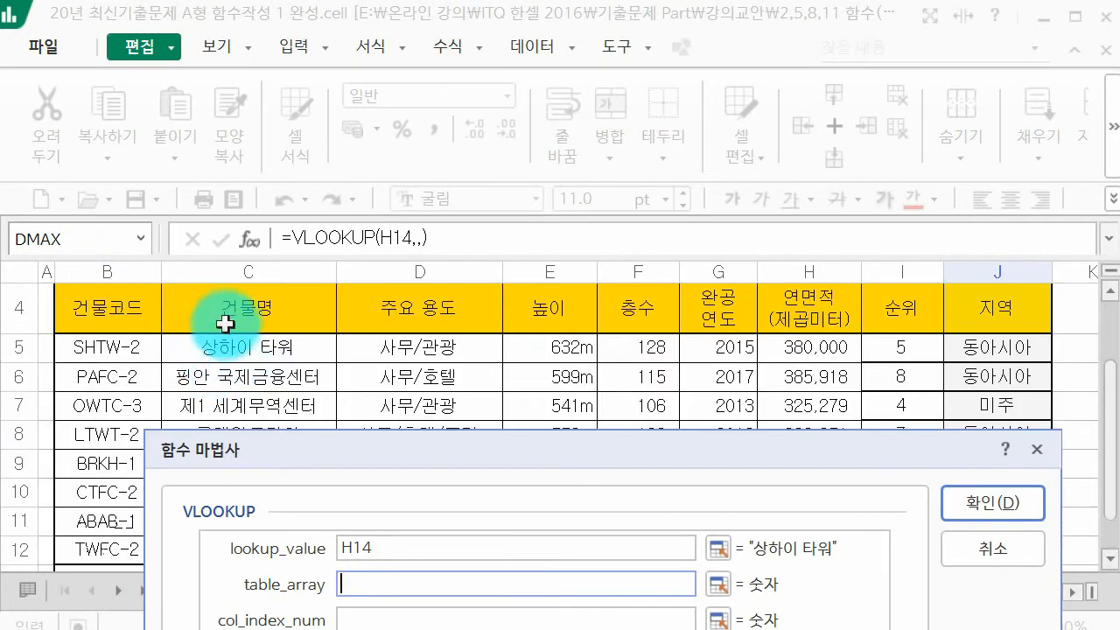
left_click(263, 349)
left_click_drag(263, 349, 815, 498)
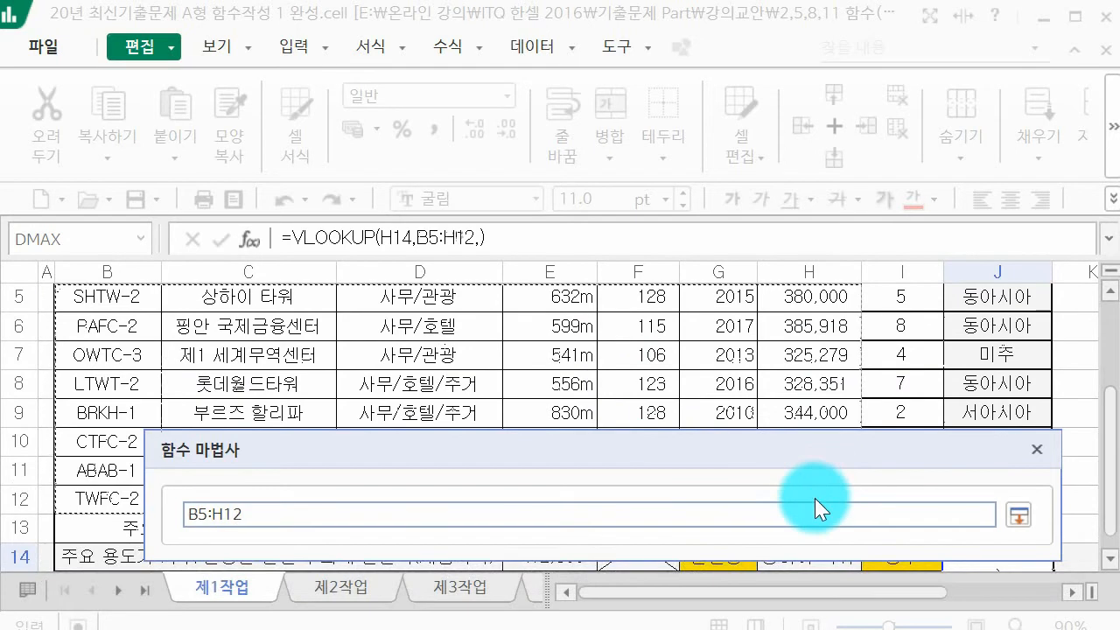
Count the columns from 건물명 to 층수 and set the col_index_num of the VLOOKUP to 4
left_click(379, 566)
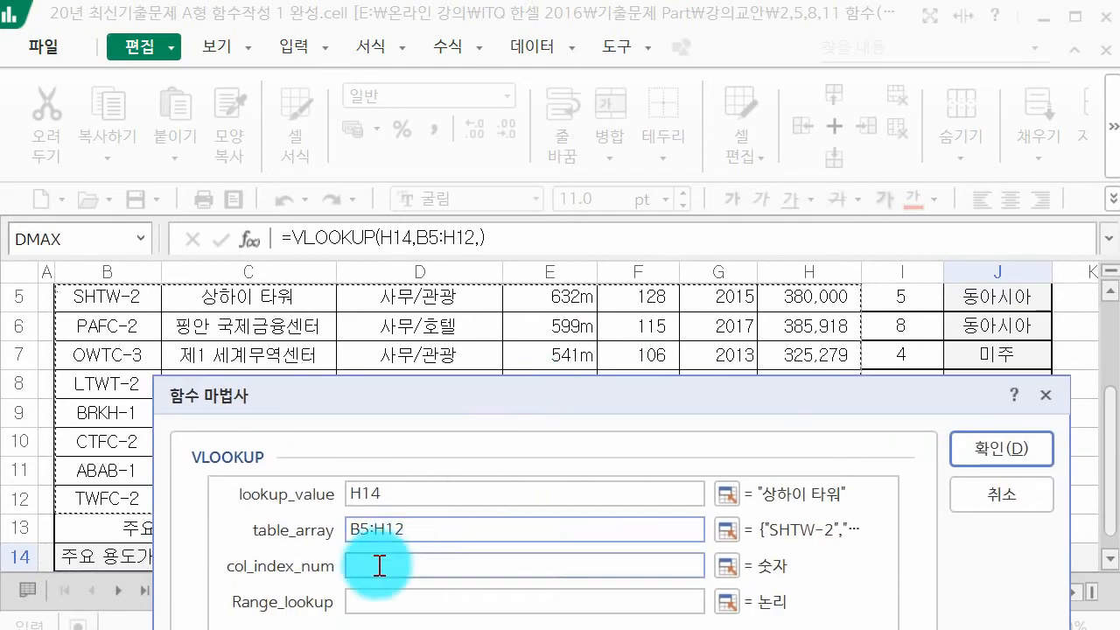
scroll(442, 353, "up", 1)
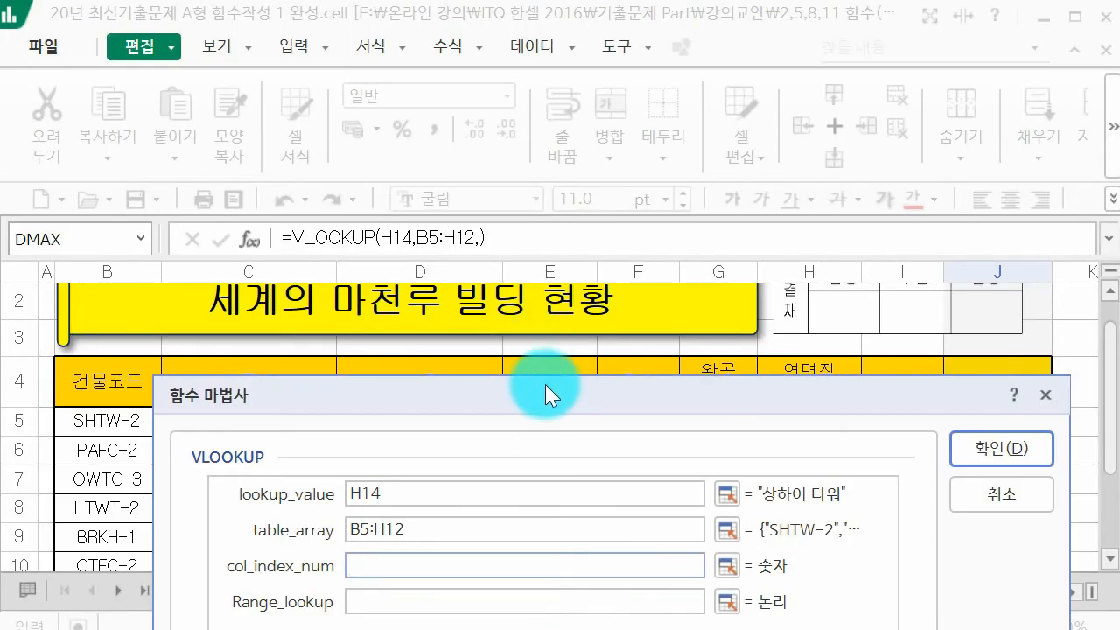
left_click_drag(545, 385, 533, 477)
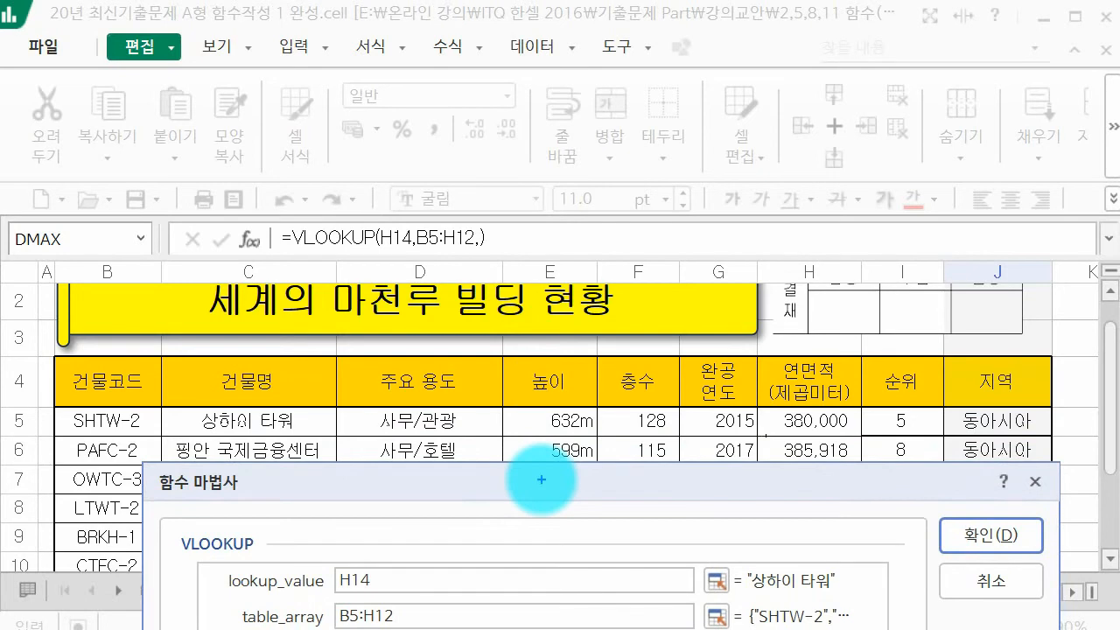
left_click_drag(253, 304, 225, 404)
mouse_move(406, 337)
left_mouse_down()
mouse_move(446, 328)
mouse_move(473, 378)
left_mouse_up()
mouse_move(524, 308)
left_mouse_down()
mouse_move(547, 287)
mouse_move(564, 325)
mouse_move(557, 374)
left_mouse_up()
mouse_move(622, 300)
left_mouse_down()
mouse_move(657, 312)
mouse_move(645, 337)
mouse_move(670, 400)
mouse_move(726, 376)
mouse_move(725, 317)
mouse_move(692, 390)
left_mouse_up()
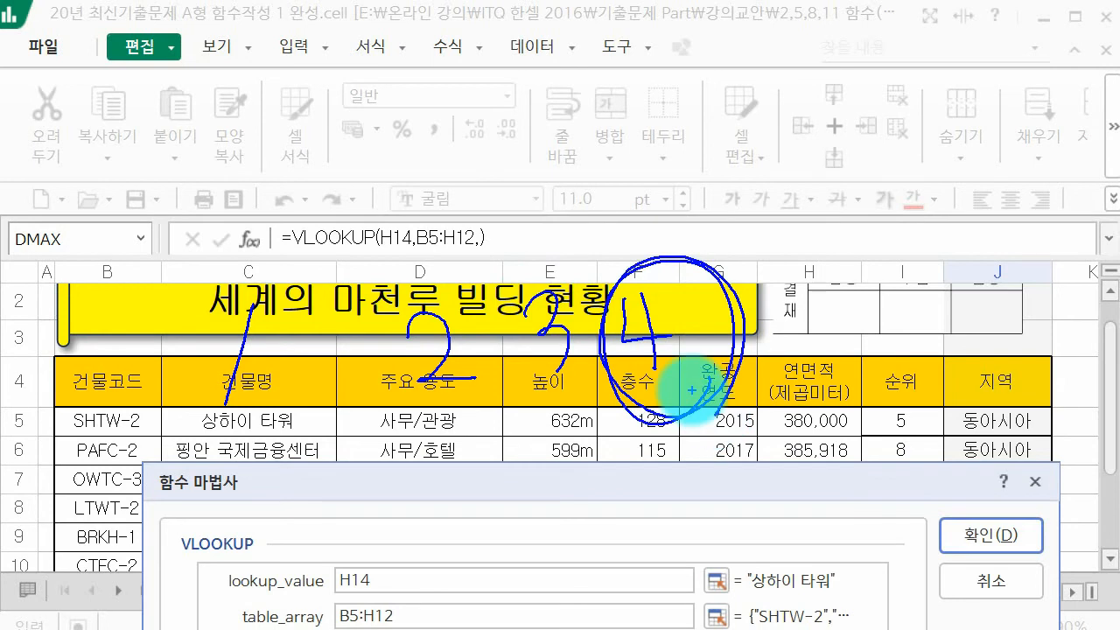
key("Escape")
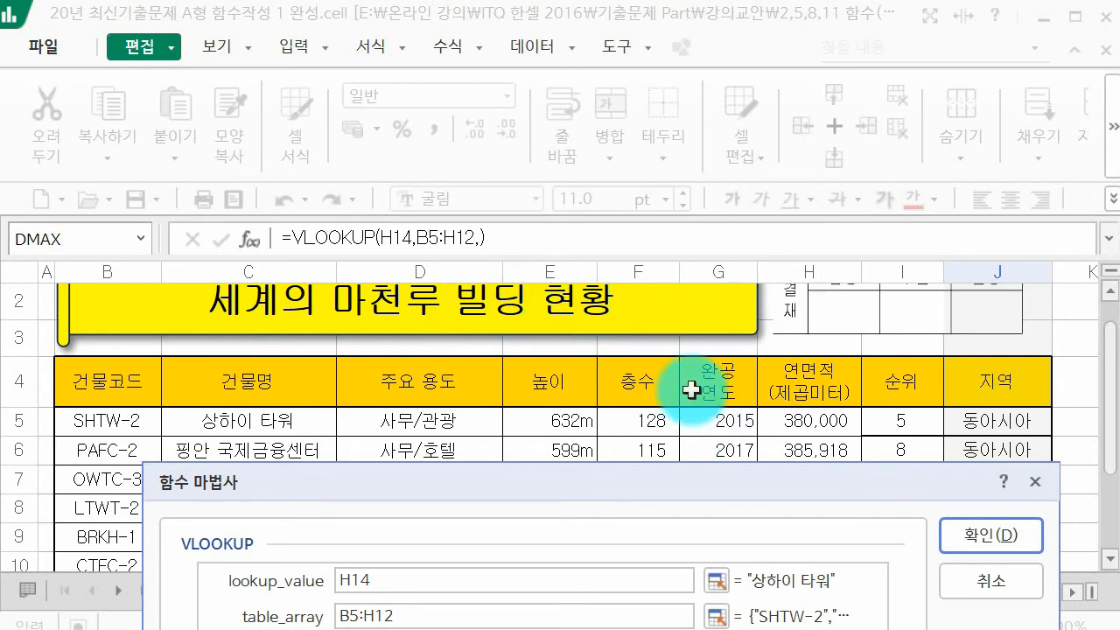
left_click_drag(587, 485, 662, 264)
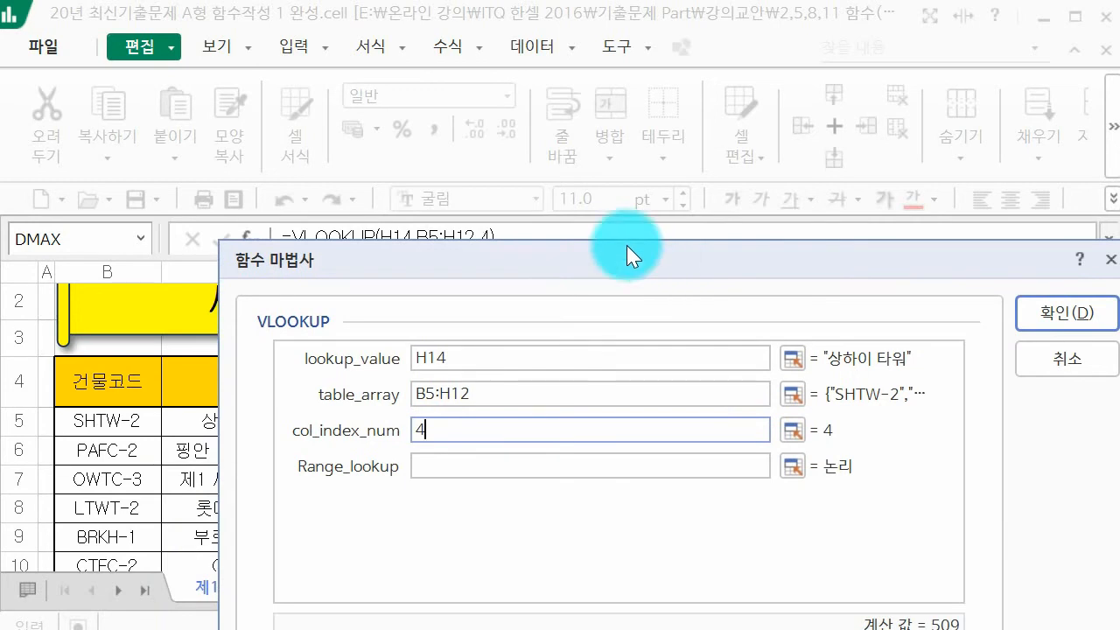
Set the VLOOKUP's Range_lookup to false, correct its table range to C5:H12, and commit the formula in J14
left_click(476, 470)
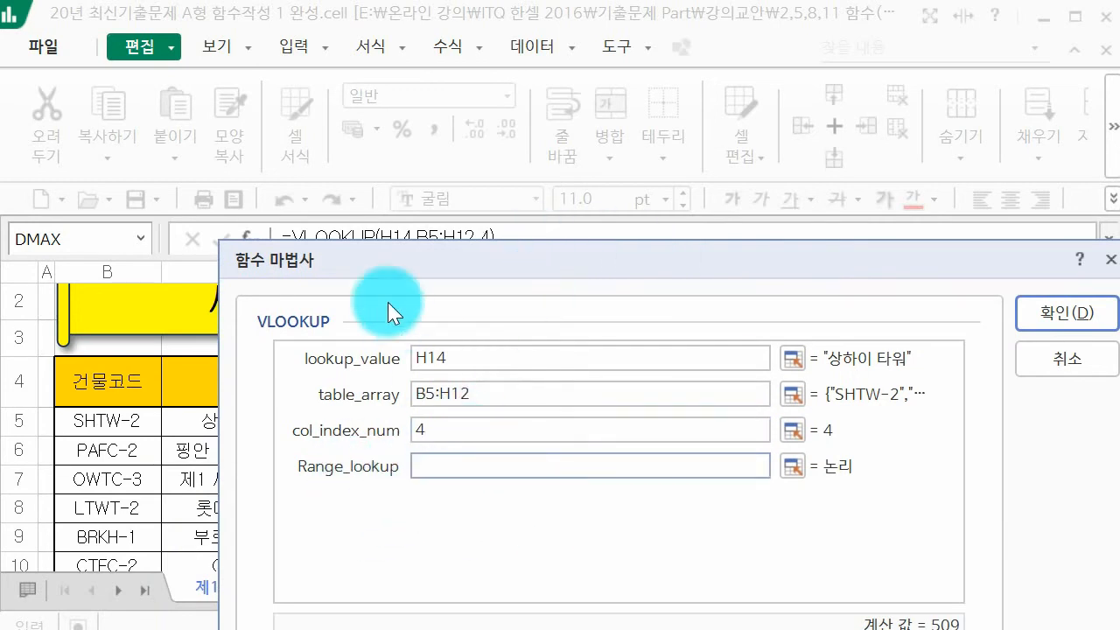
left_click_drag(405, 279, 332, 534)
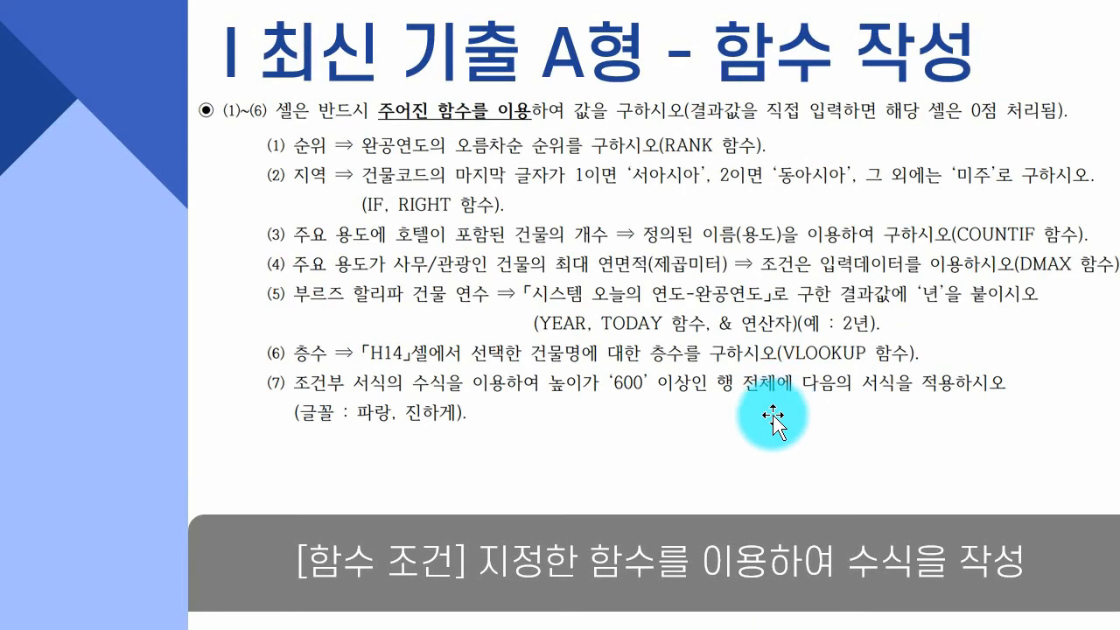
scroll(773, 416, "up", 1)
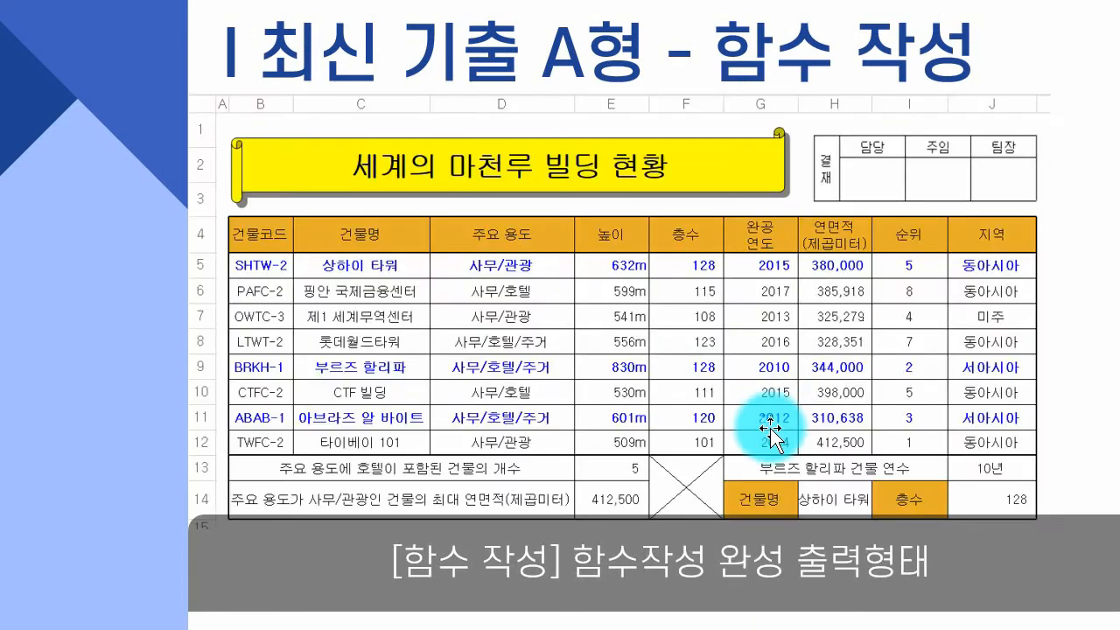
scroll(767, 429, "down", 1)
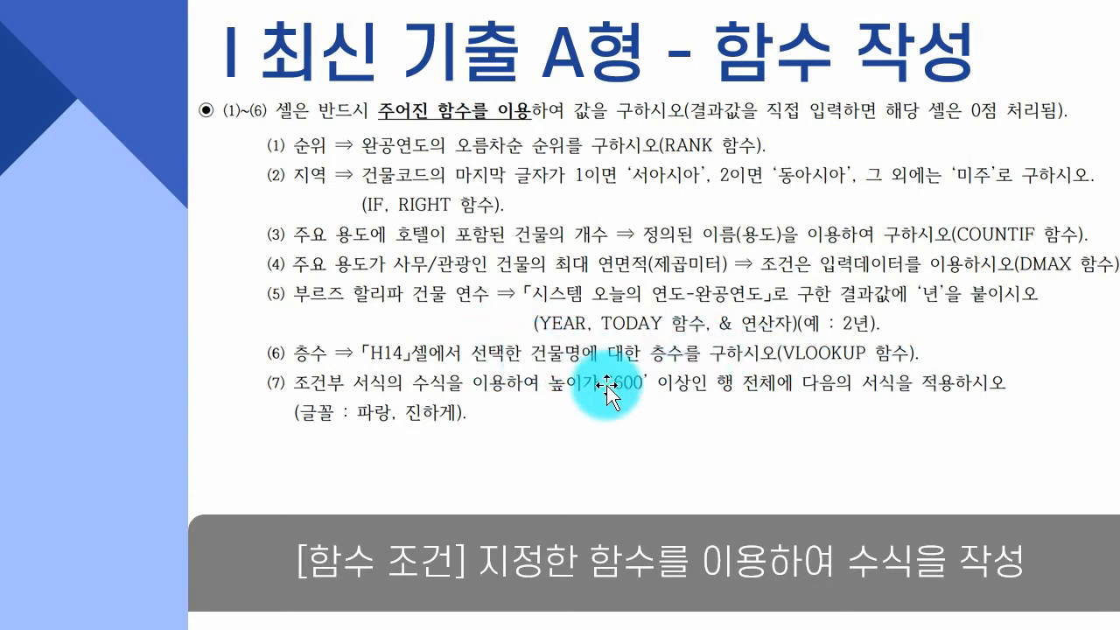
left_click(529, 628)
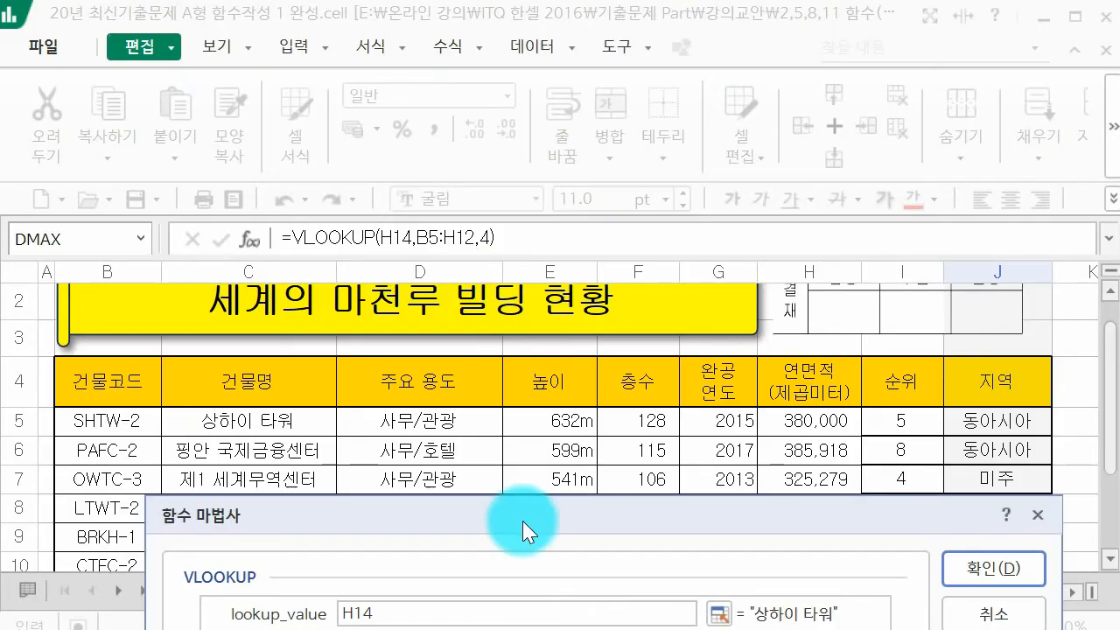
left_click_drag(446, 516, 428, 52)
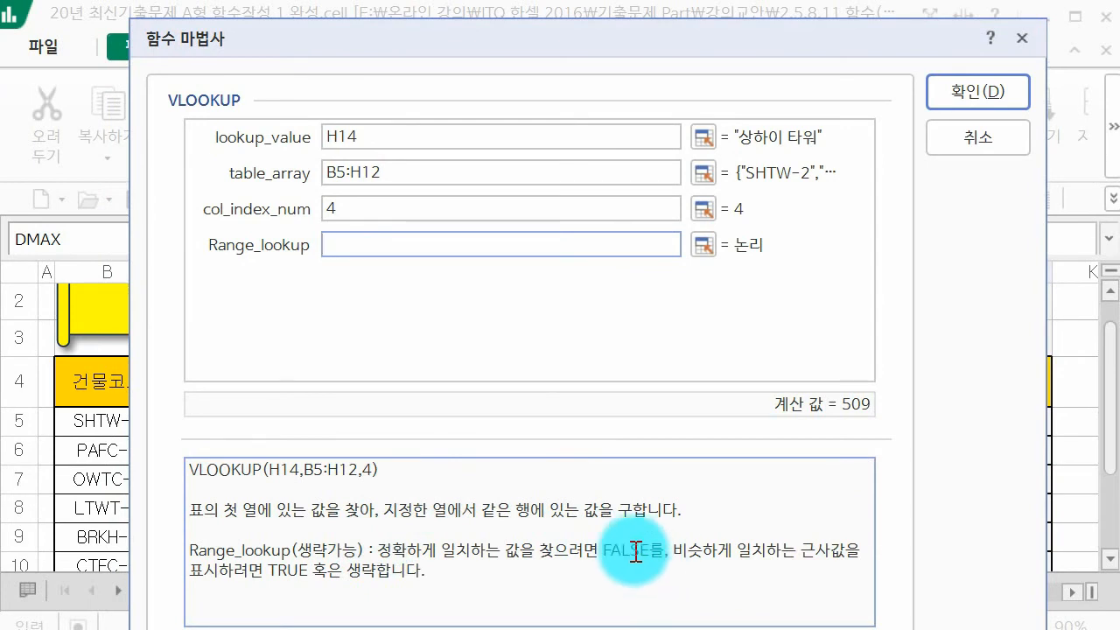
type("se")
key("BackSpace")
type("alse")
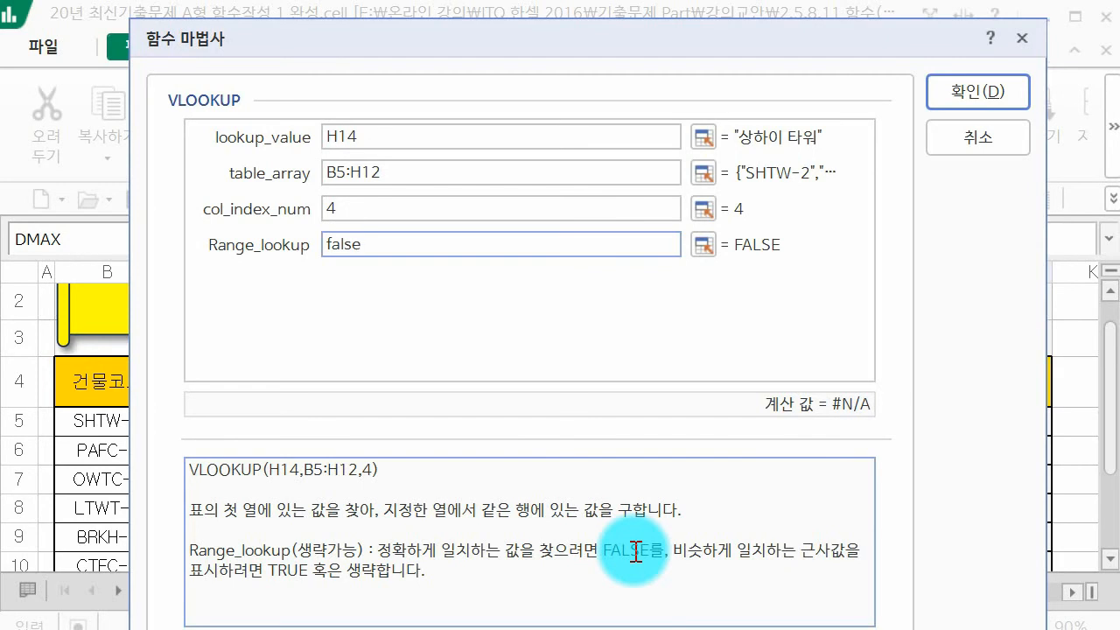
key("Return")
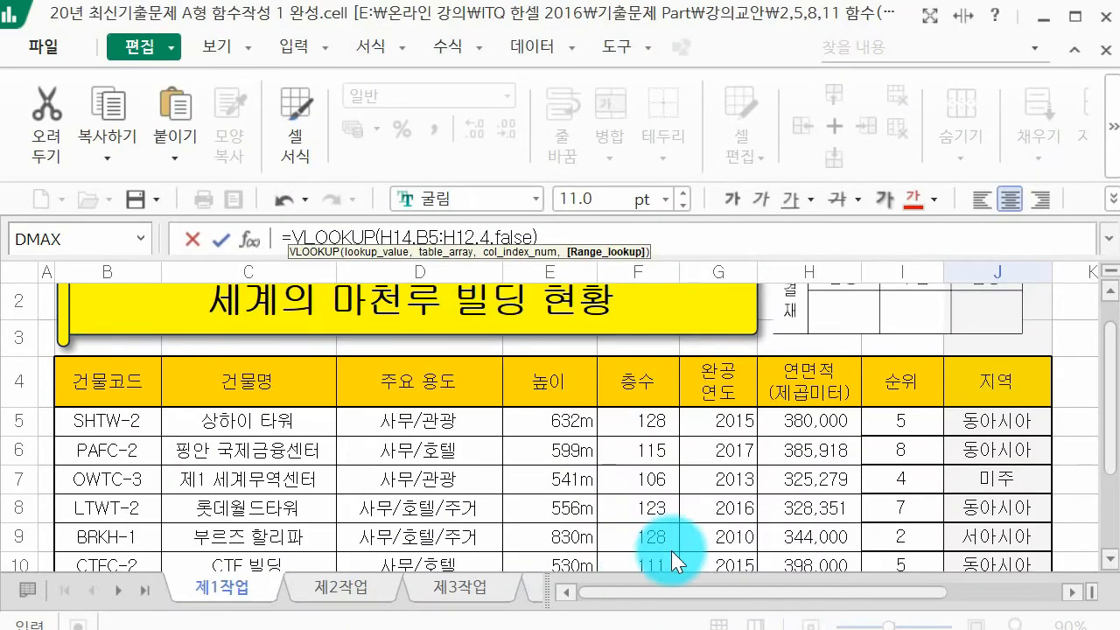
key("Return")
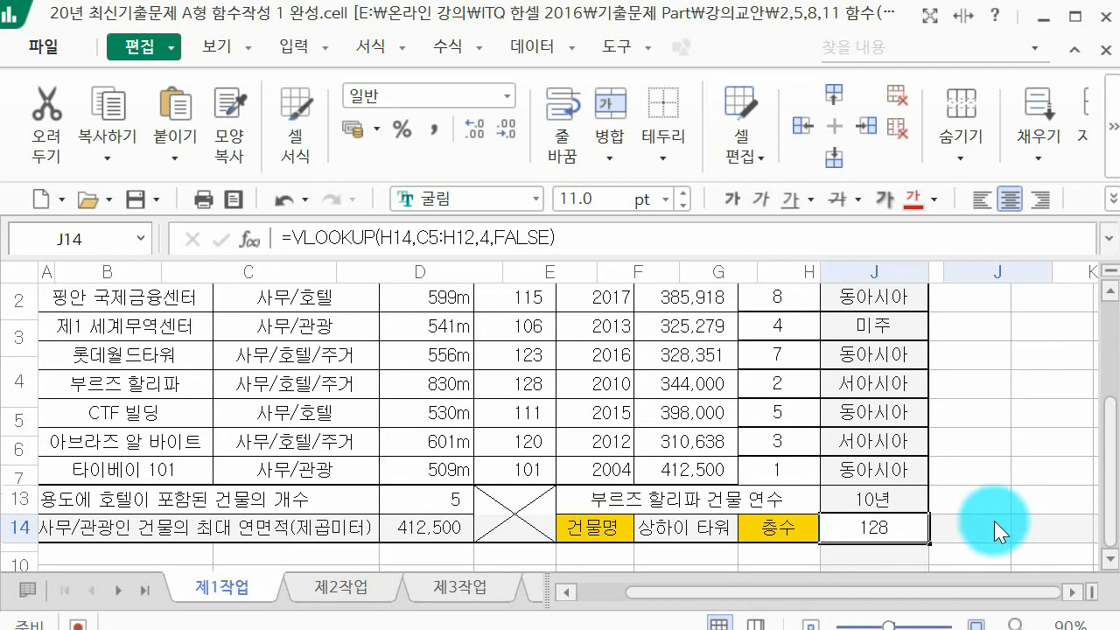
key("Return")
Right-align the results in J13:J14 and apply the thousands-separator number style to J14
left_click_drag(873, 499, 884, 521)
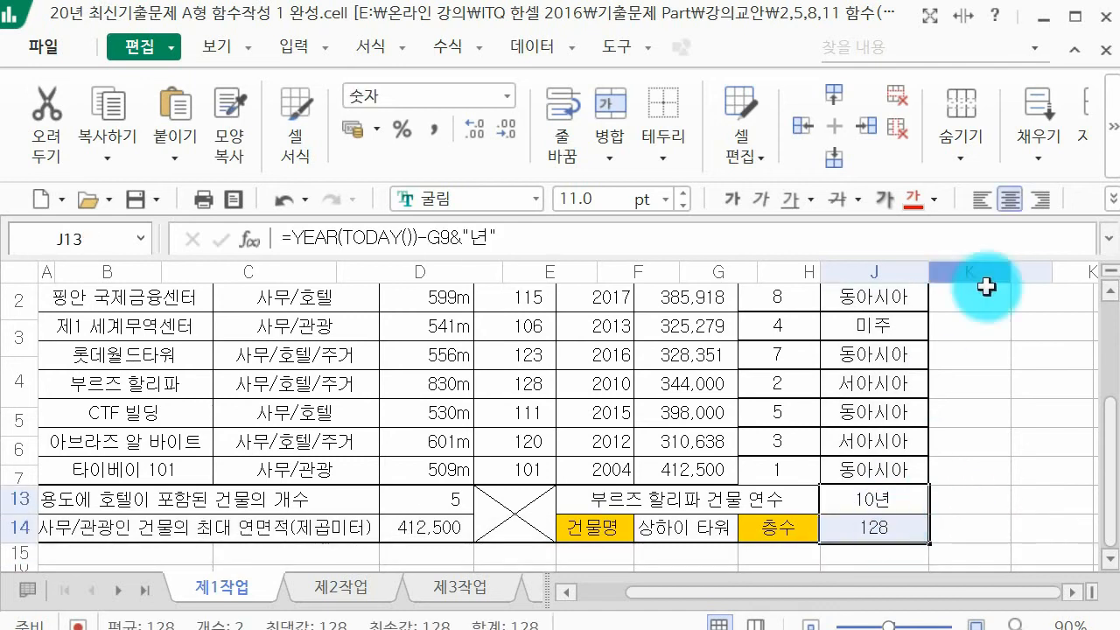
left_click(1039, 200)
left_click(896, 523)
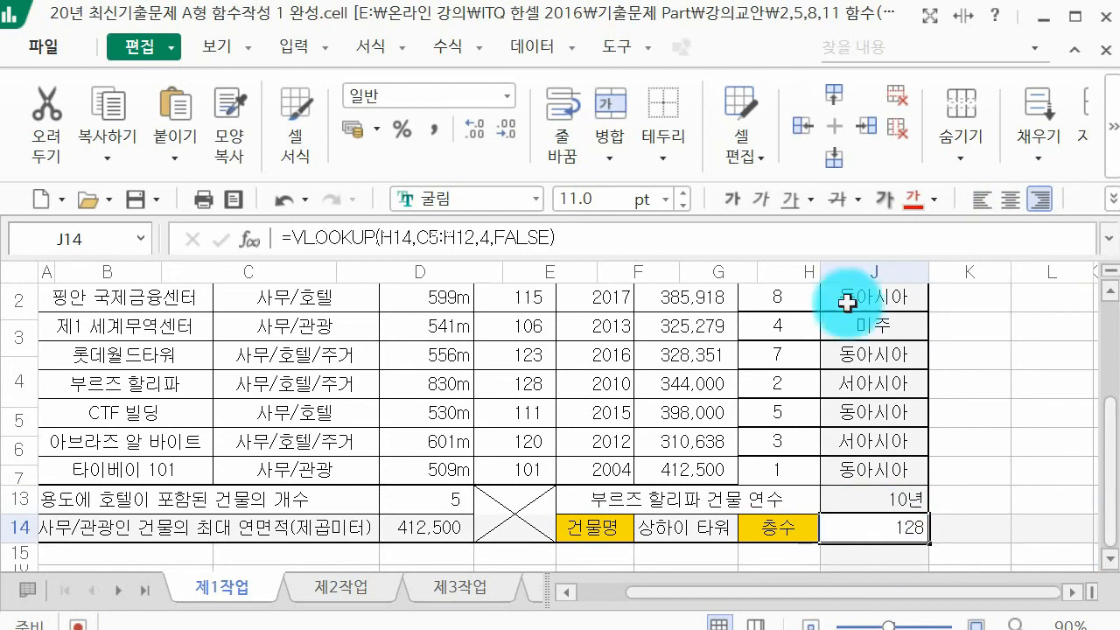
left_click(433, 133)
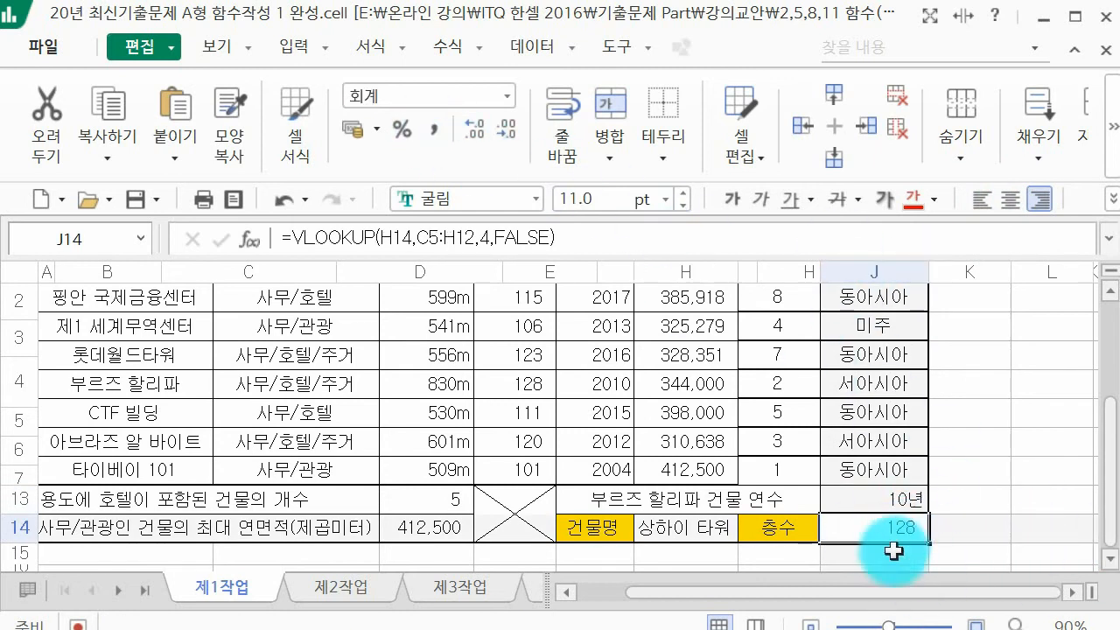
Test the 층수 lookup against the table by switching H14 to 부르즈 할리파, 롯데월드타워 and back to 상하이 타워
scroll(595, 495, "up", 1)
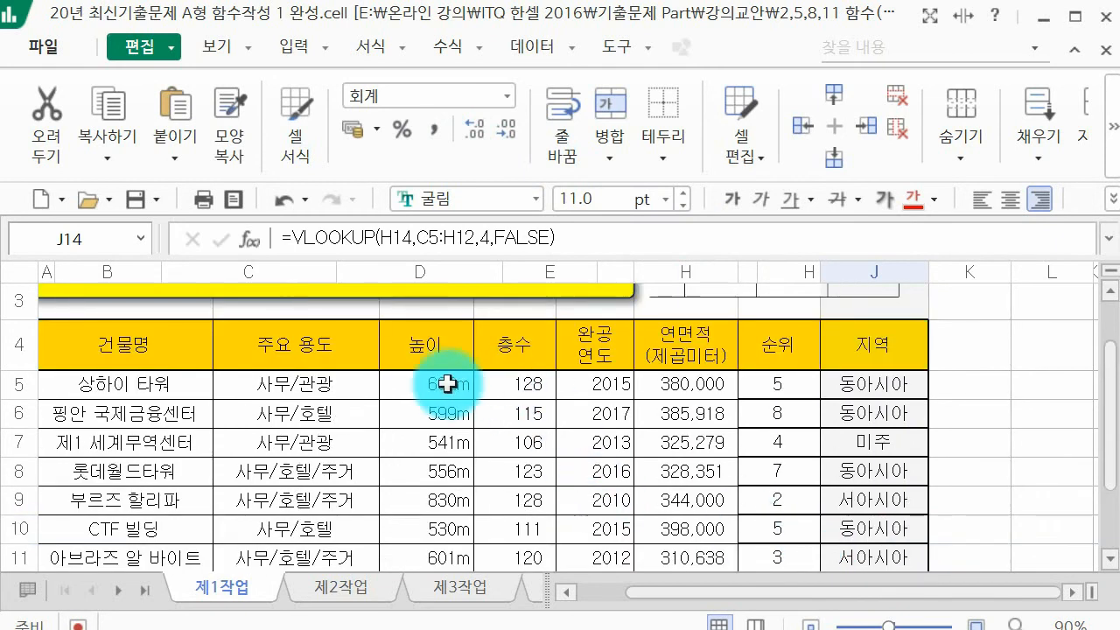
left_click(96, 385)
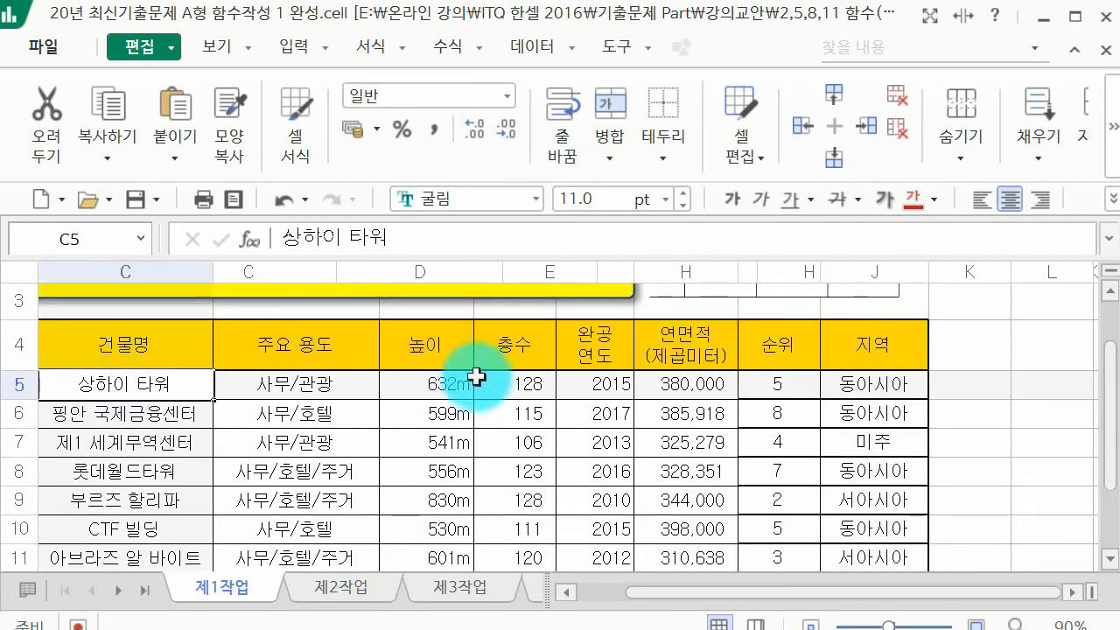
left_click(517, 385)
scroll(713, 449, "down", 2)
left_click(715, 443)
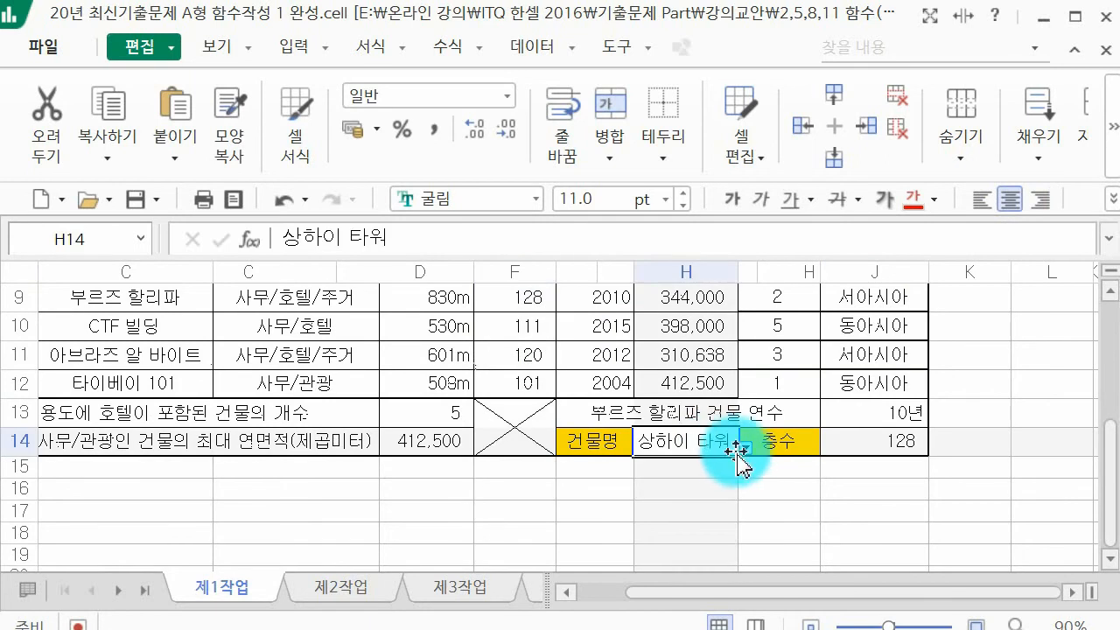
left_click(746, 449)
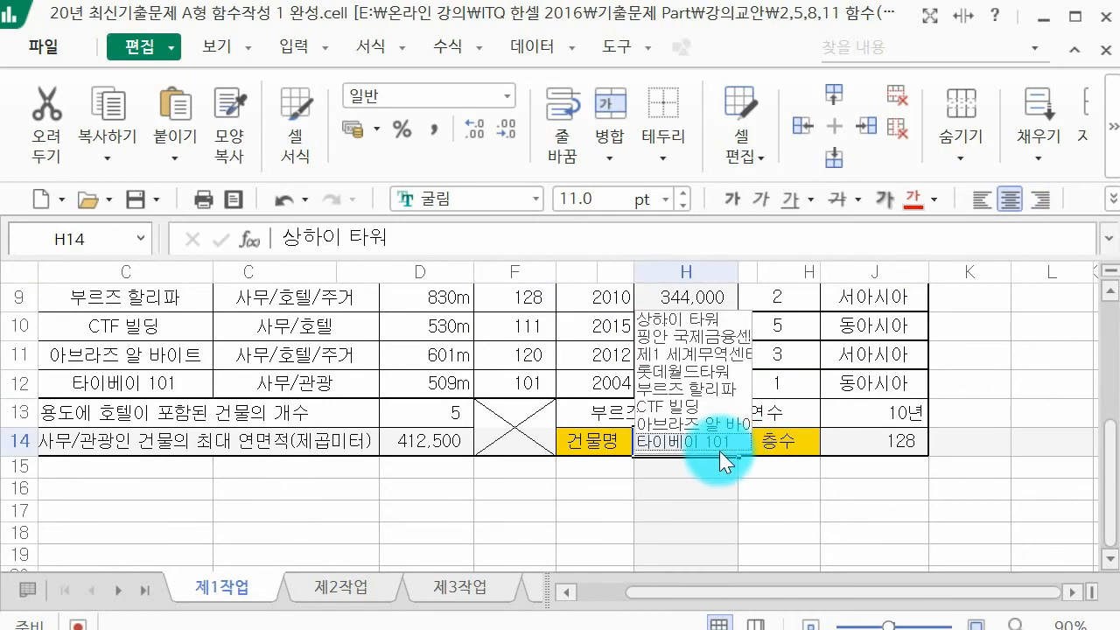
left_click(716, 399)
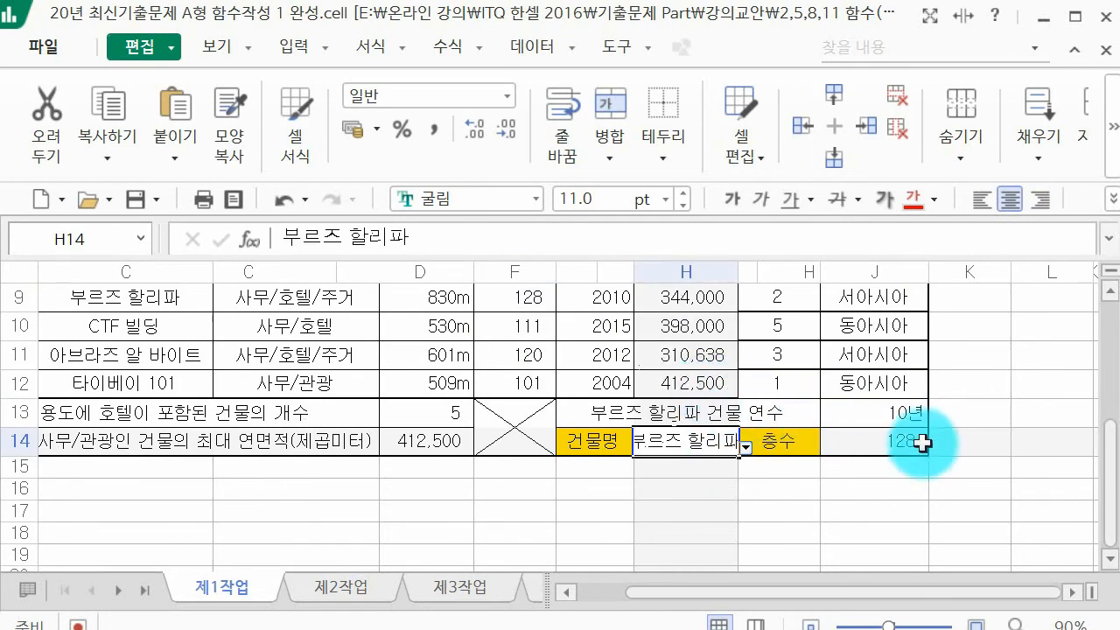
left_click(746, 448)
left_click(715, 378)
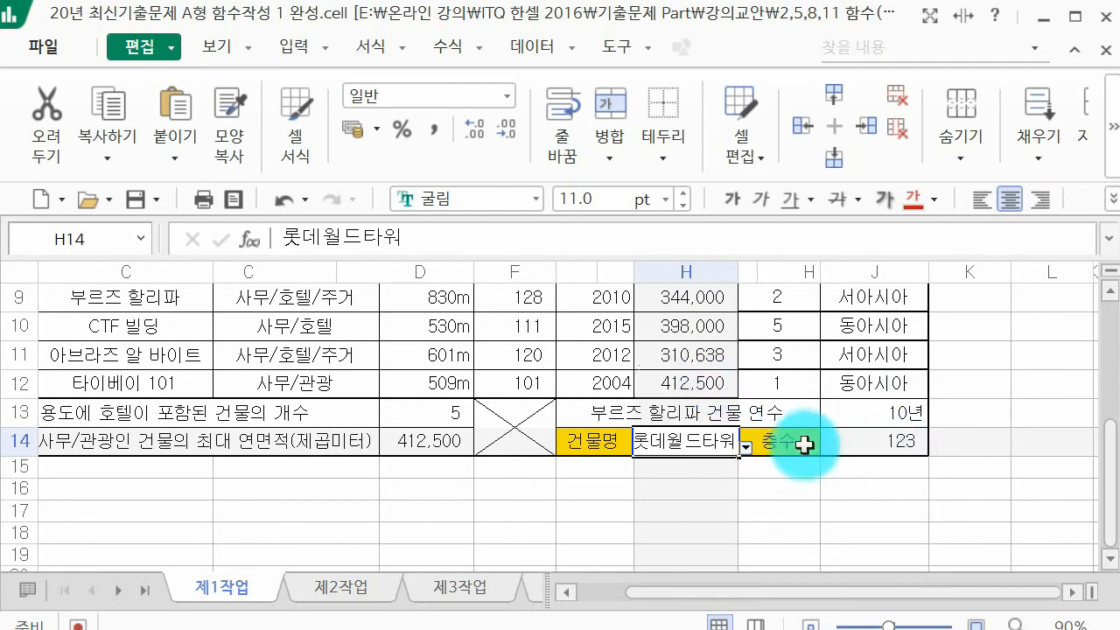
left_click(745, 447)
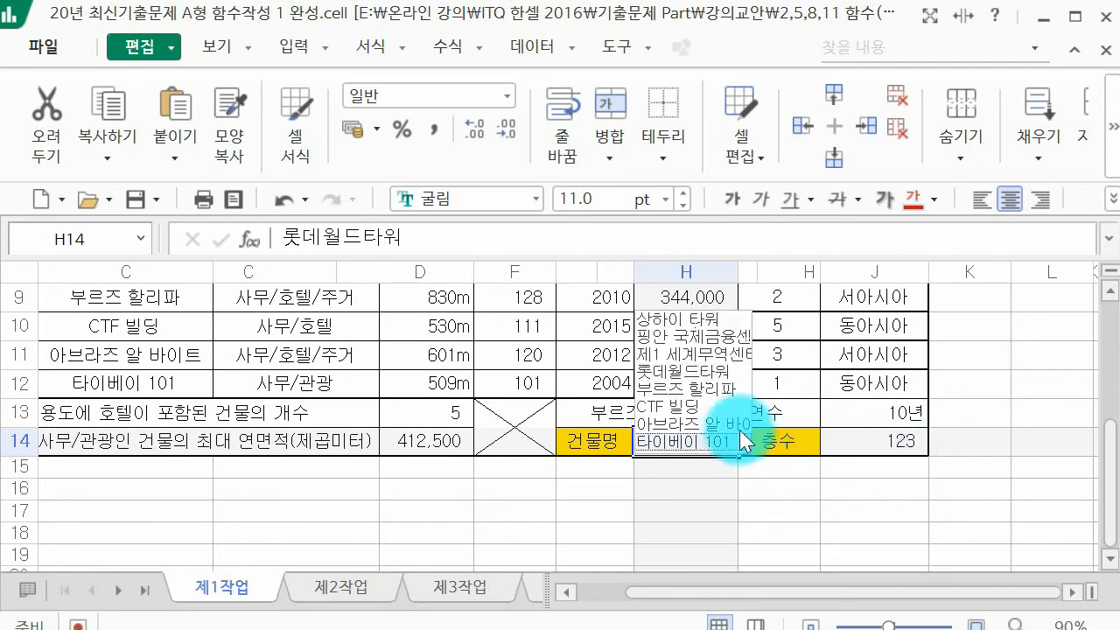
left_click(725, 322)
left_click(886, 438)
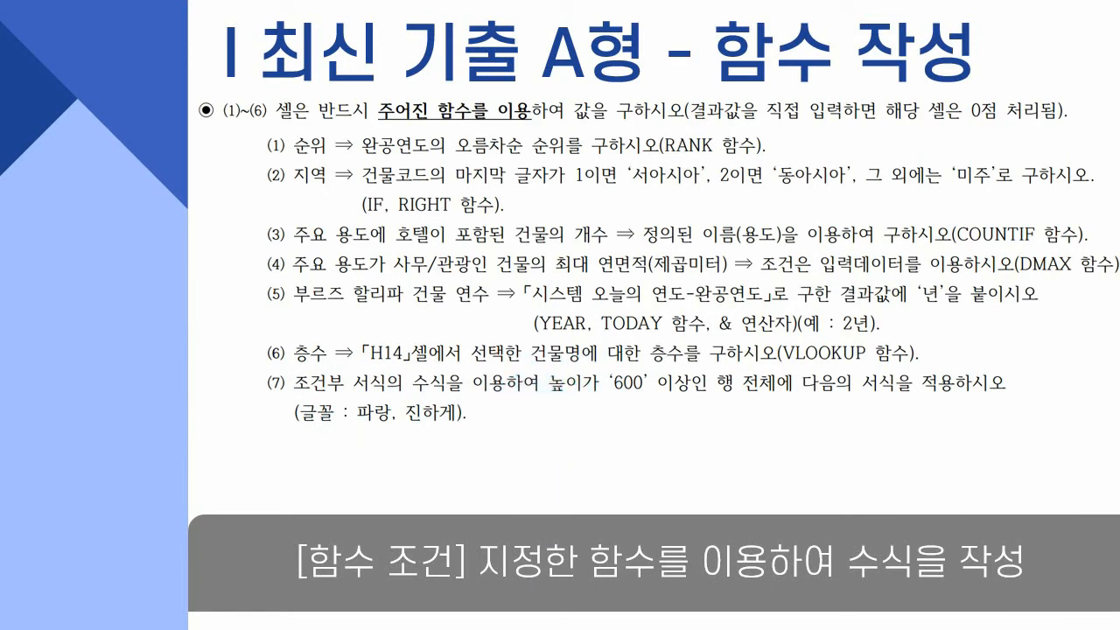
scroll(547, 439, "down", 1)
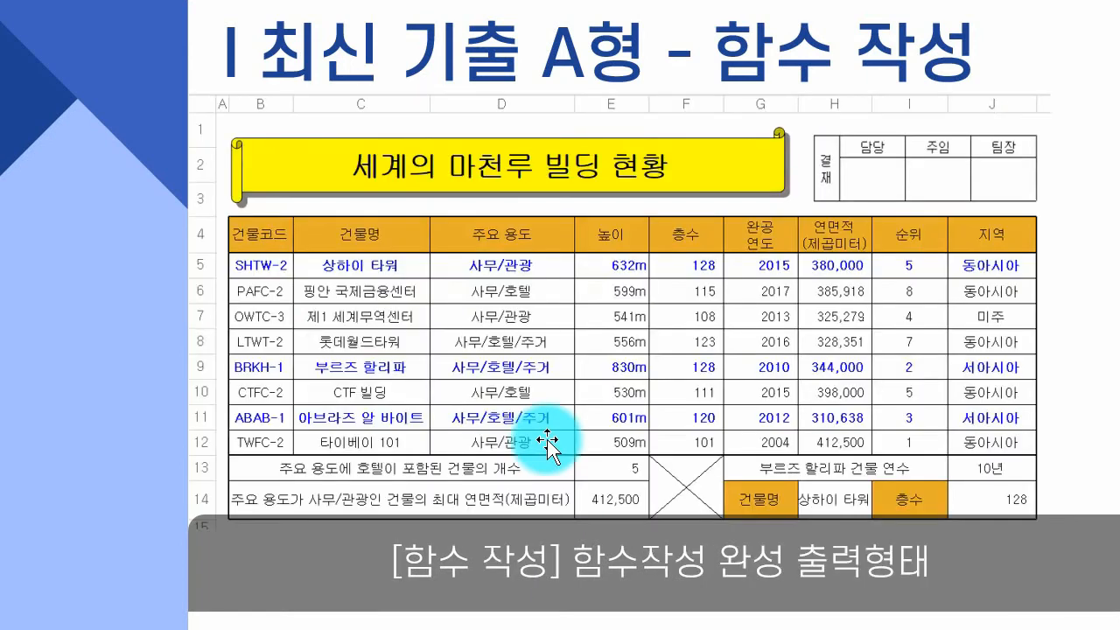
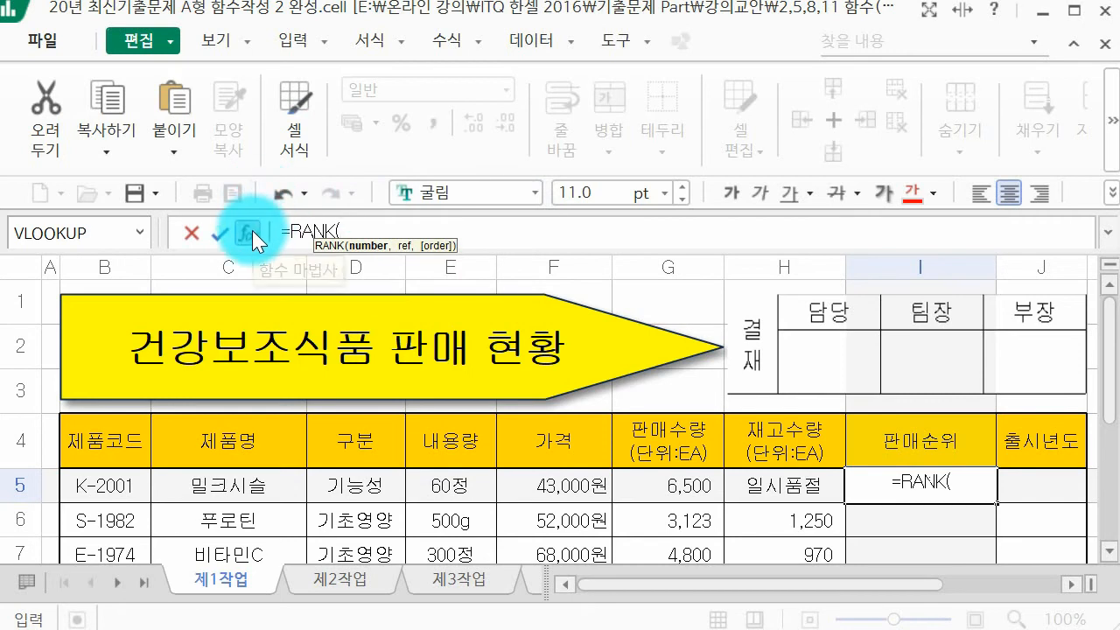
Open the RANK arguments for I5 in the function wizard and set number to the 판매수량 cell G5
left_click(252, 230)
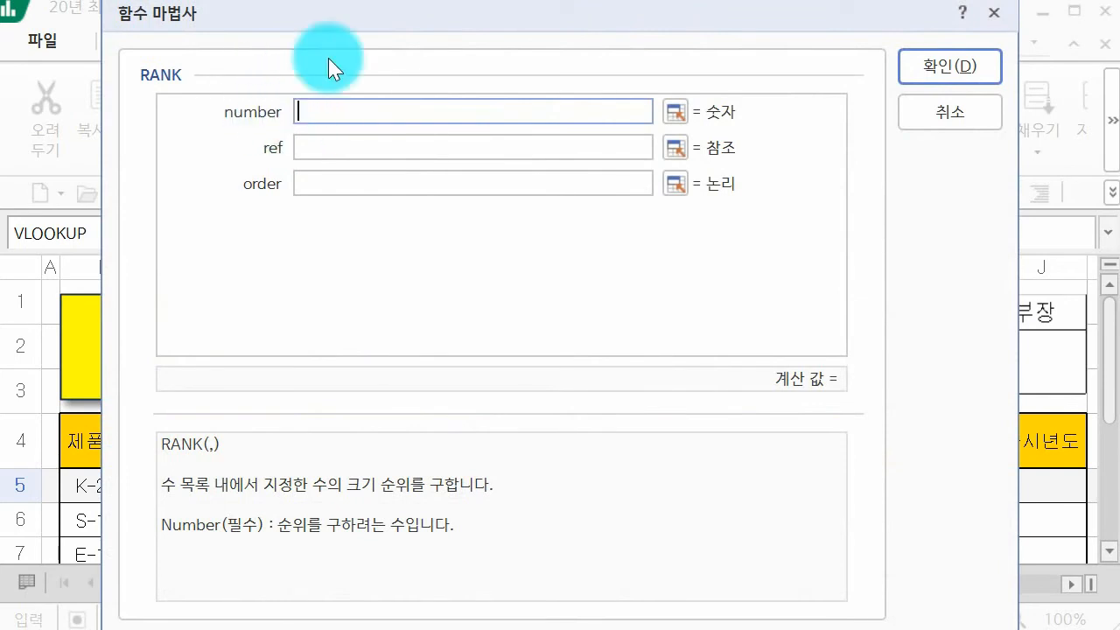
left_click_drag(303, 27, 558, 530)
scroll(688, 307, "down", 1)
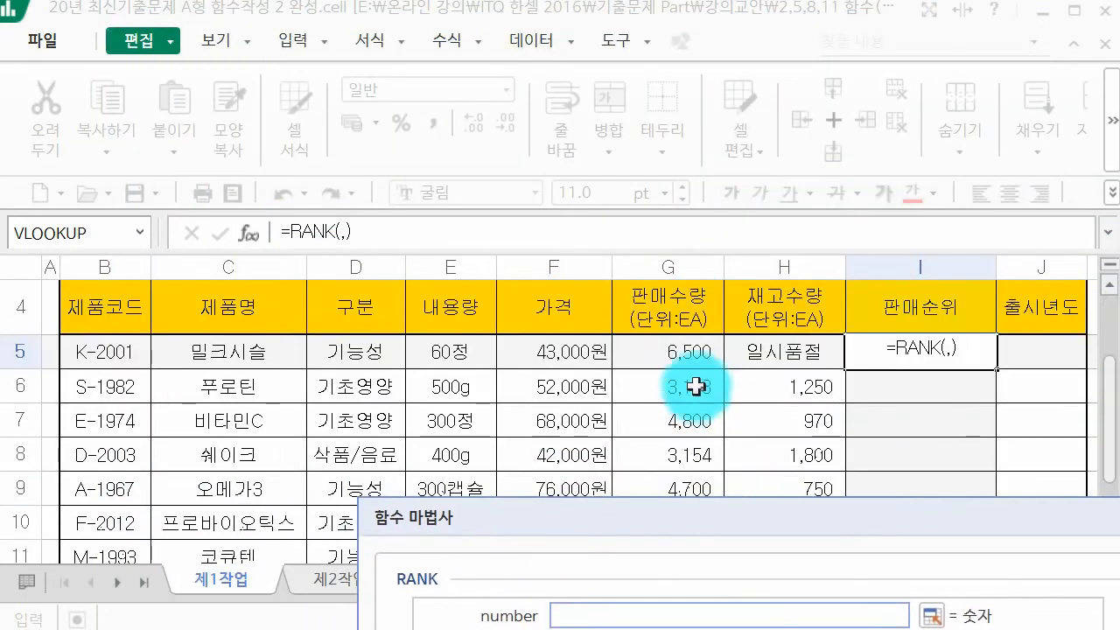
left_click(680, 354)
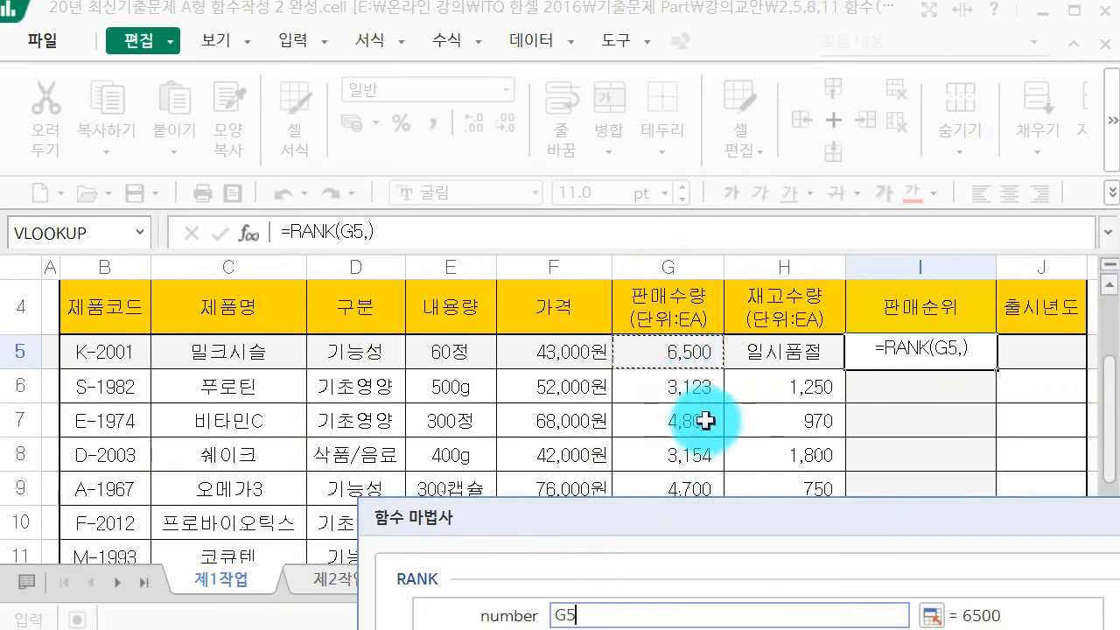
left_click_drag(622, 525, 618, 443)
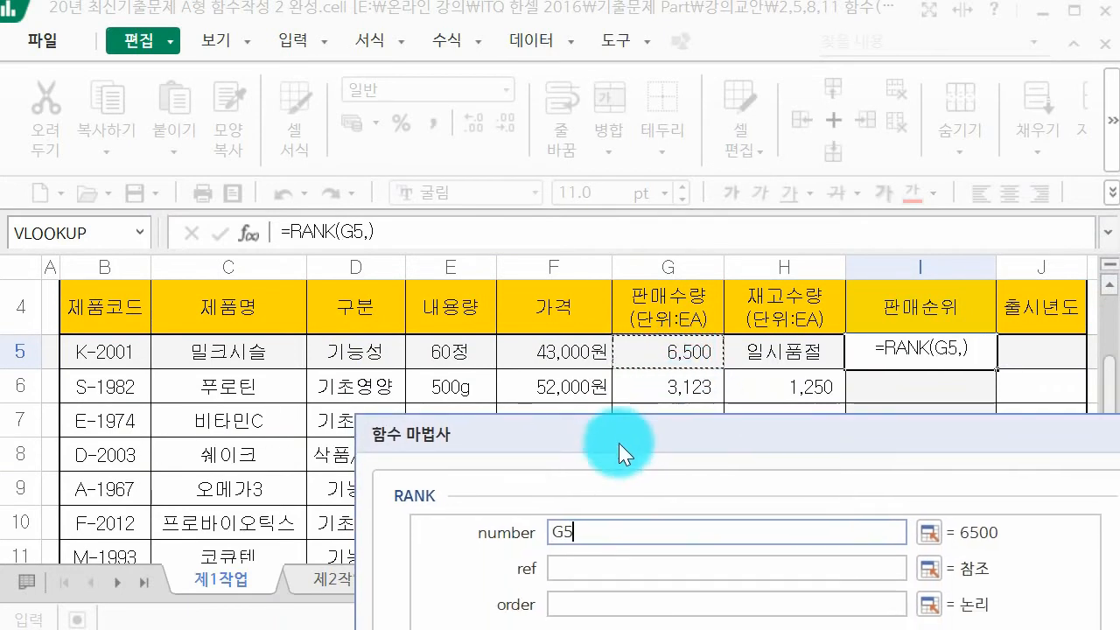
left_click(621, 567)
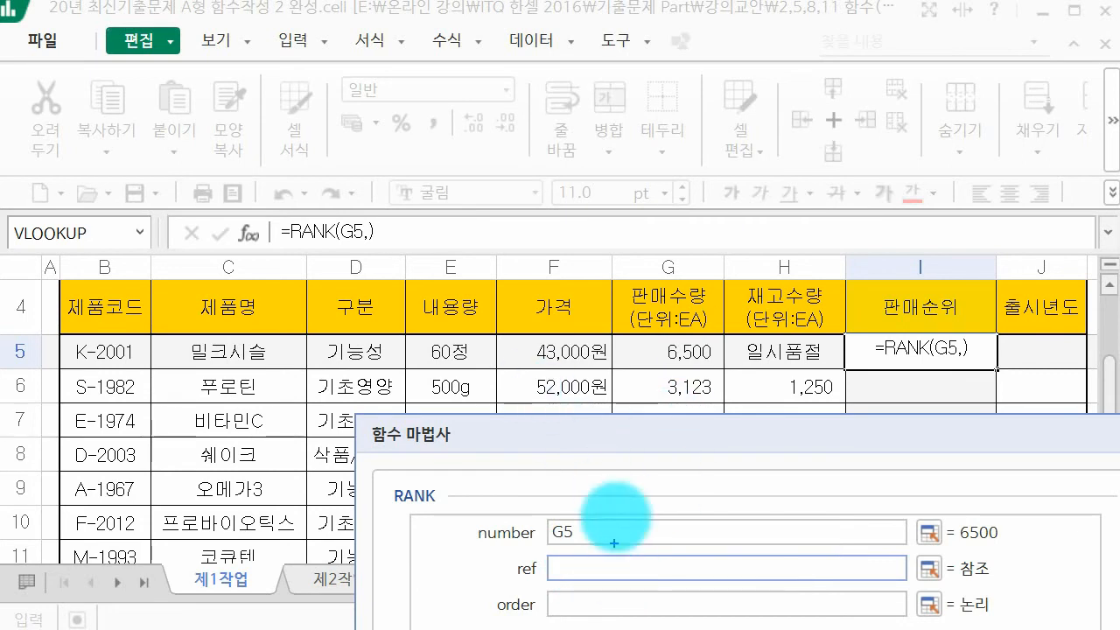
mouse_move(637, 325)
left_mouse_down()
mouse_move(615, 490)
mouse_move(654, 348)
mouse_move(623, 348)
left_mouse_up()
mouse_move(755, 306)
left_mouse_down()
mouse_move(755, 350)
mouse_move(779, 321)
left_mouse_up()
mouse_move(756, 350)
left_mouse_down()
mouse_move(800, 339)
mouse_move(787, 373)
left_mouse_up()
left_click_drag(768, 376, 802, 378)
mouse_move(810, 321)
left_mouse_down()
mouse_move(875, 358)
mouse_move(909, 315)
mouse_move(940, 350)
mouse_move(1014, 346)
mouse_move(1071, 306)
left_mouse_up()
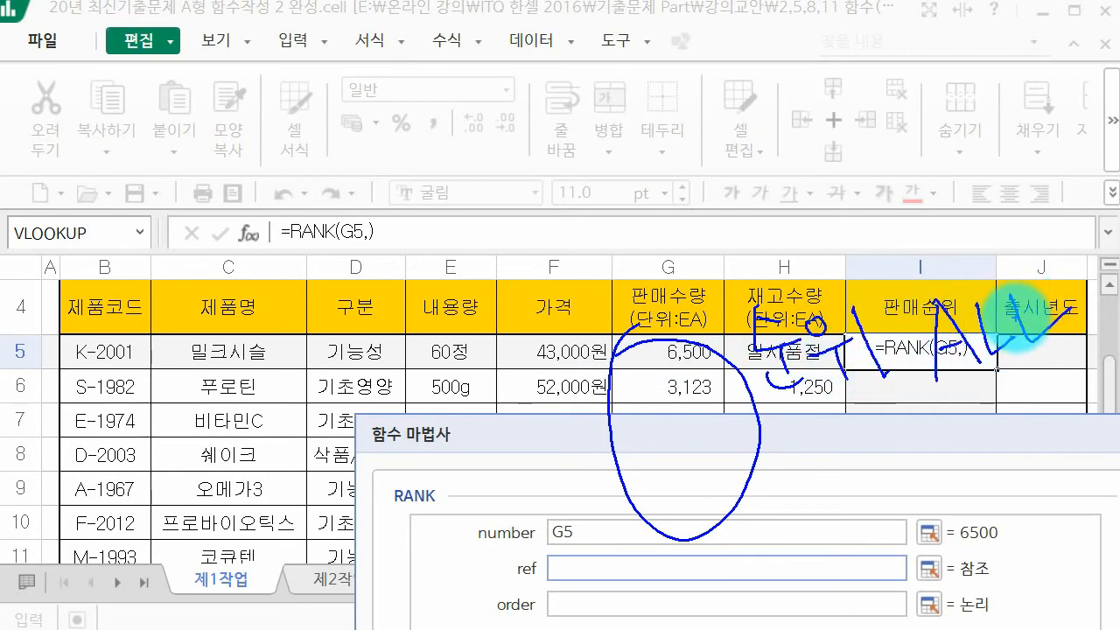
key("Escape")
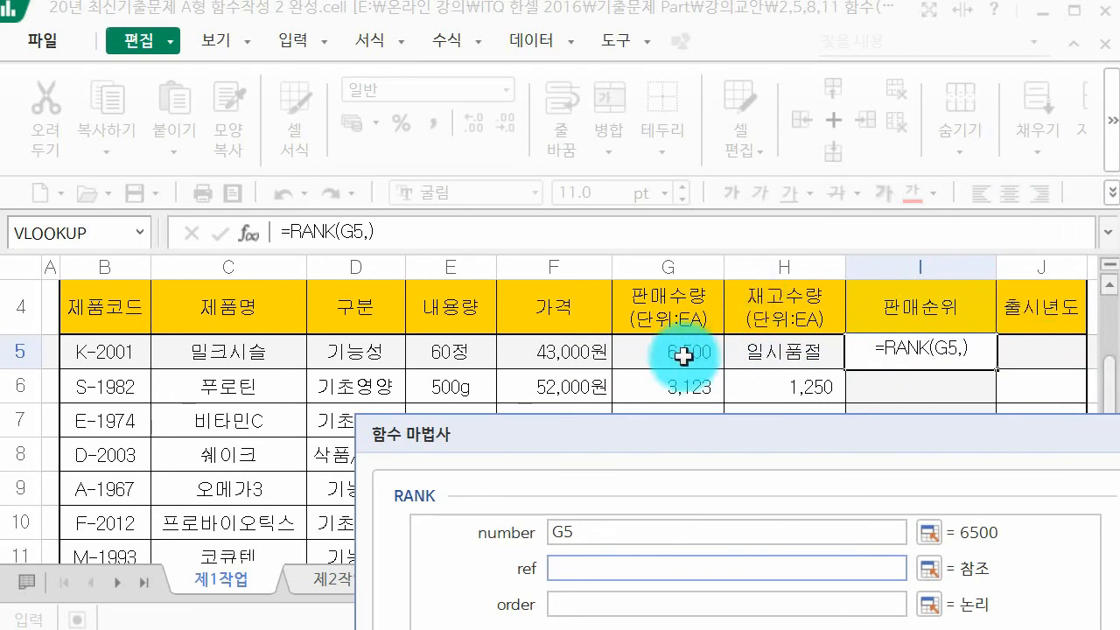
Set the RANK's ref to the absolute range $G$5:$G$12 and its order to 0, completing the formula in I5
left_click_drag(683, 354, 678, 491)
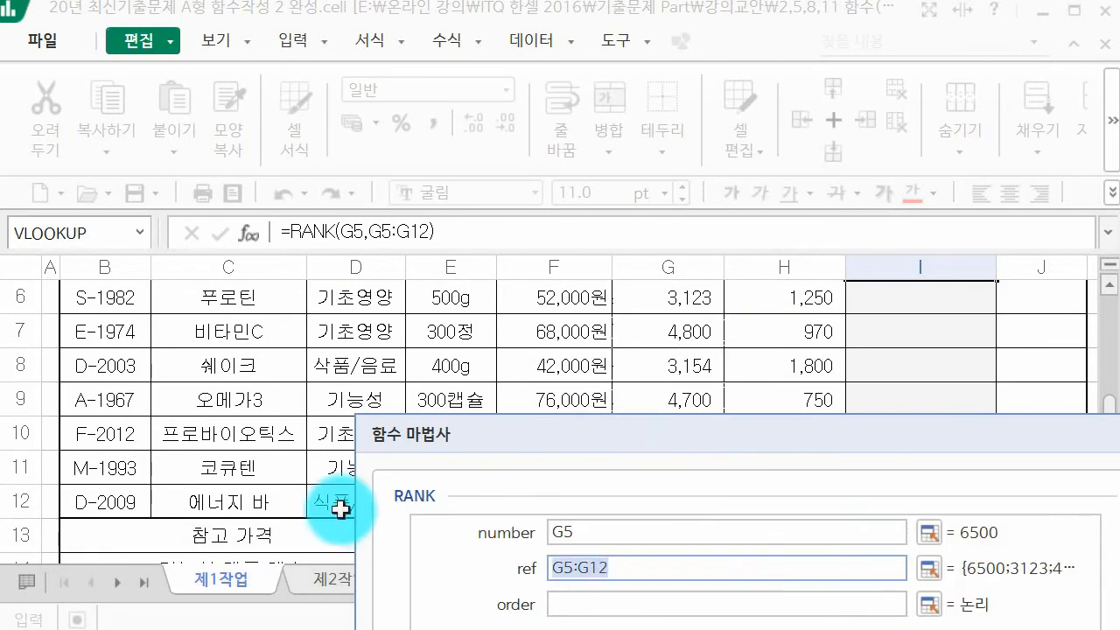
key("F4")
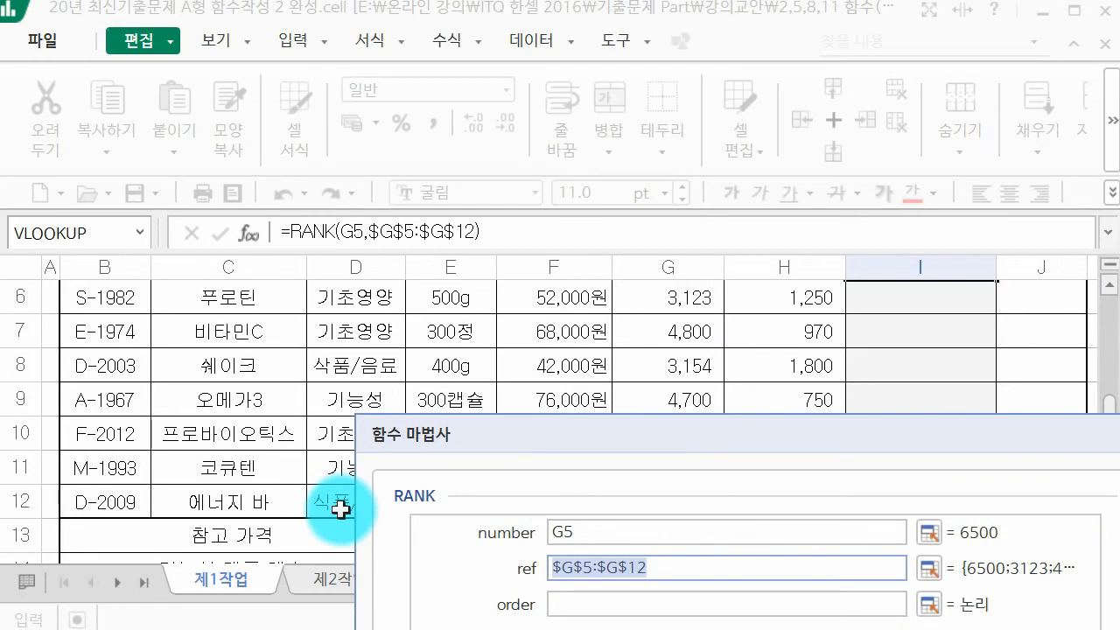
left_click(674, 604)
left_click_drag(552, 444, 353, 78)
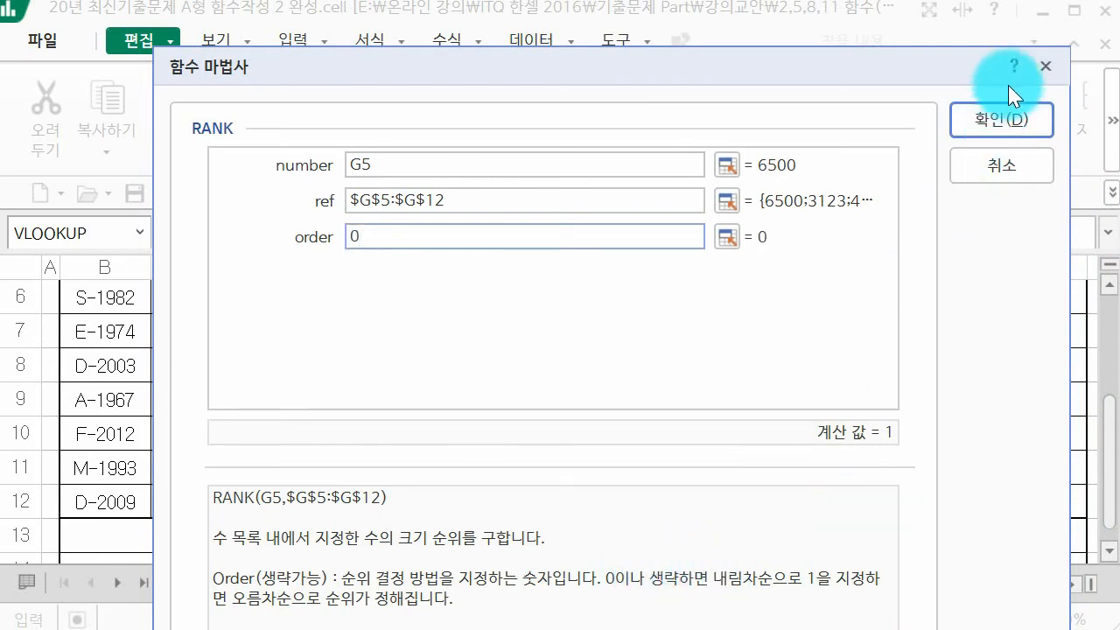
left_click(1009, 115)
scroll(893, 475, "up", 1)
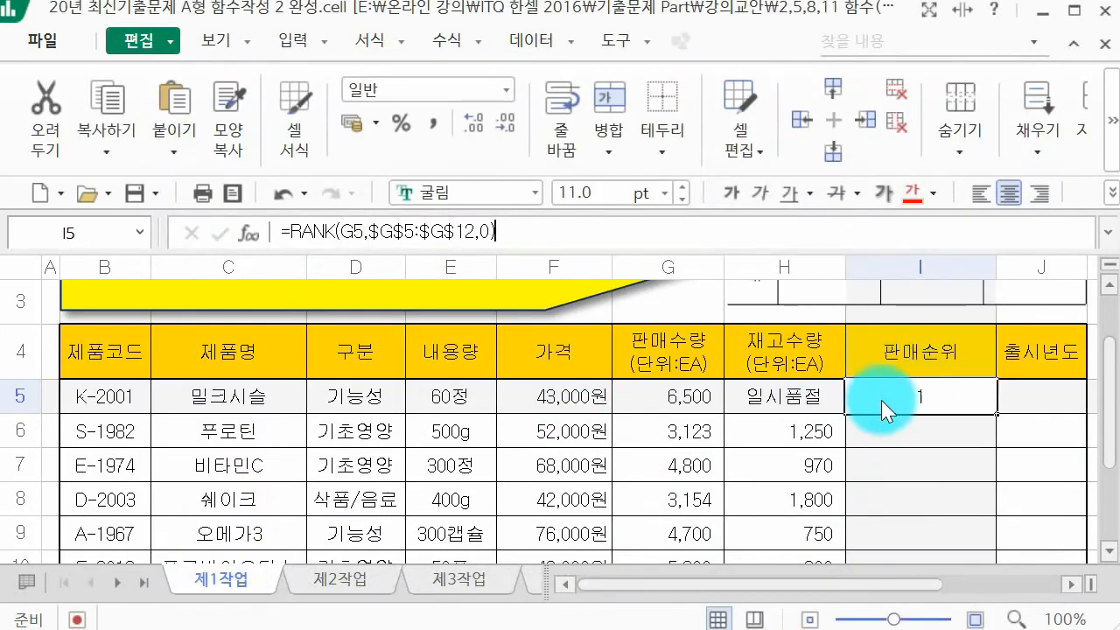
key("Down")
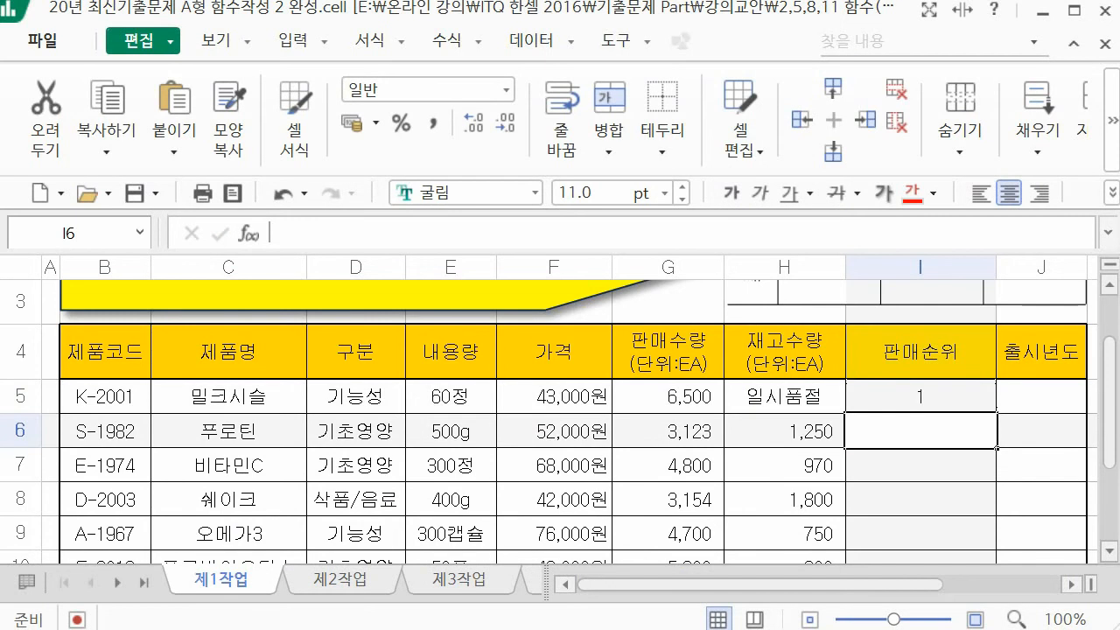
scroll(1075, 405, "down", 1)
scroll(1055, 402, "up", 1)
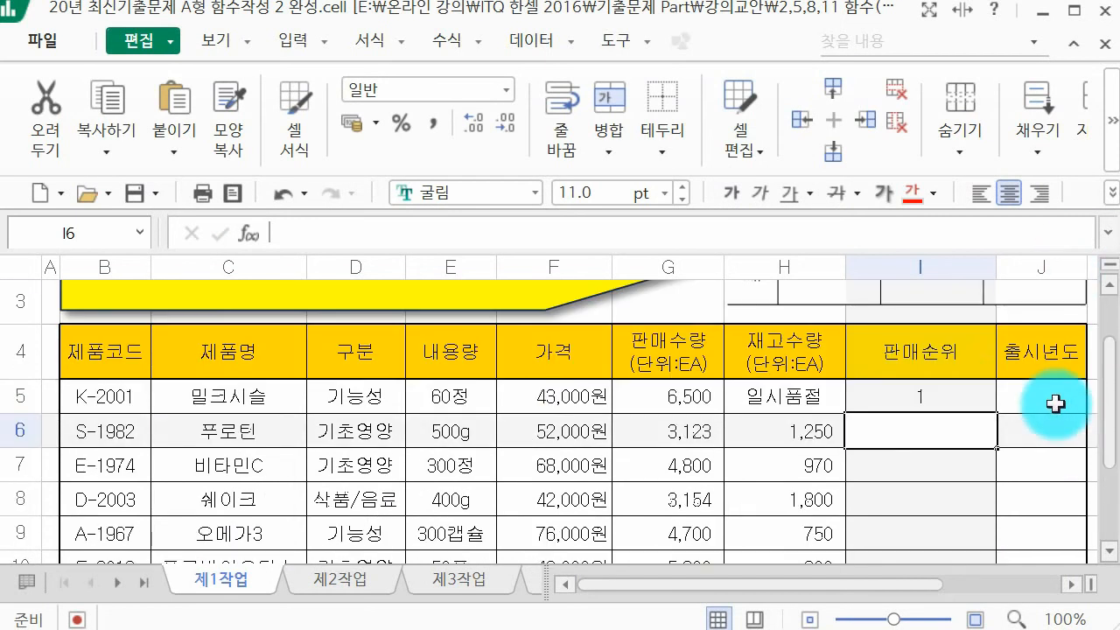
Select the first 판매순위 cell, I5, which holds the RANK formula
left_click(957, 394)
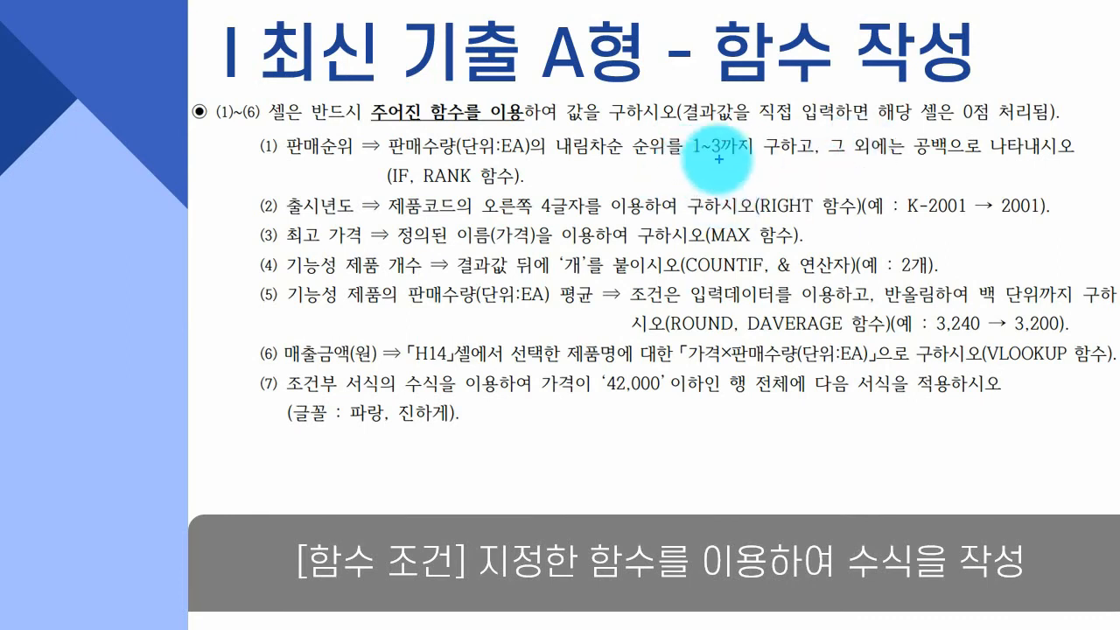
left_click_drag(717, 160, 704, 234)
mouse_move(730, 181)
left_mouse_down()
mouse_move(764, 183)
mouse_move(772, 199)
mouse_move(796, 157)
mouse_move(816, 210)
left_mouse_up()
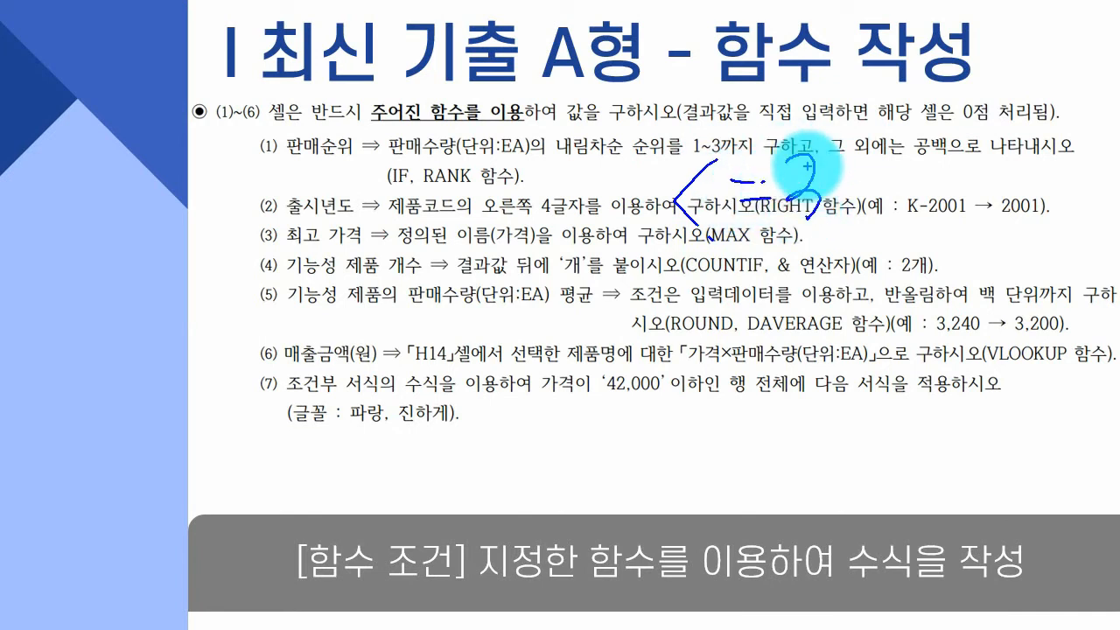
key("Escape")
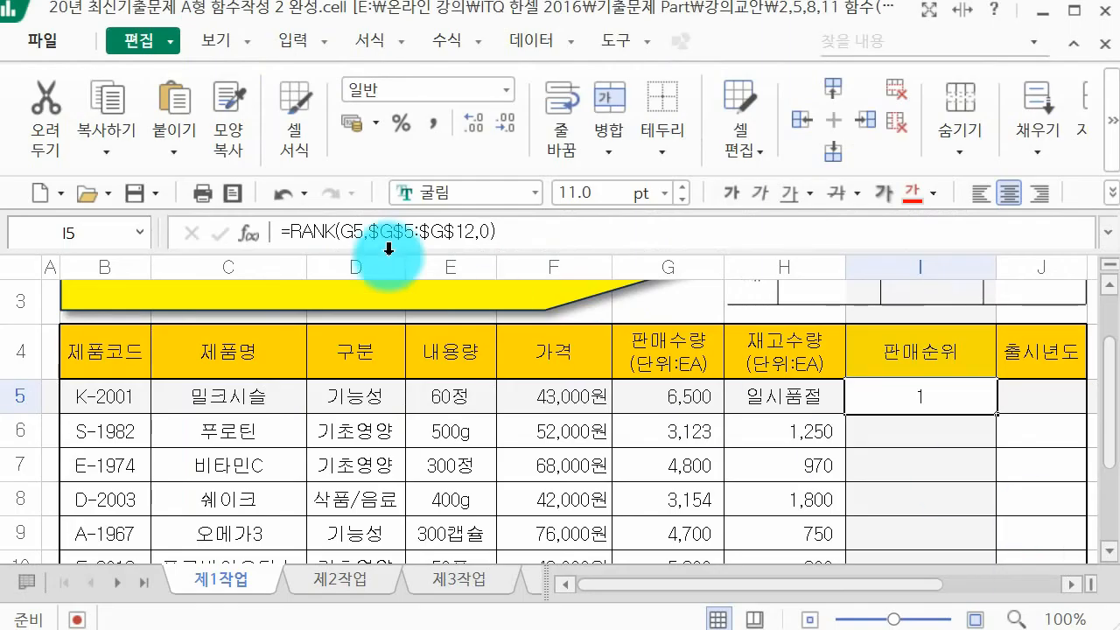
left_click(292, 230)
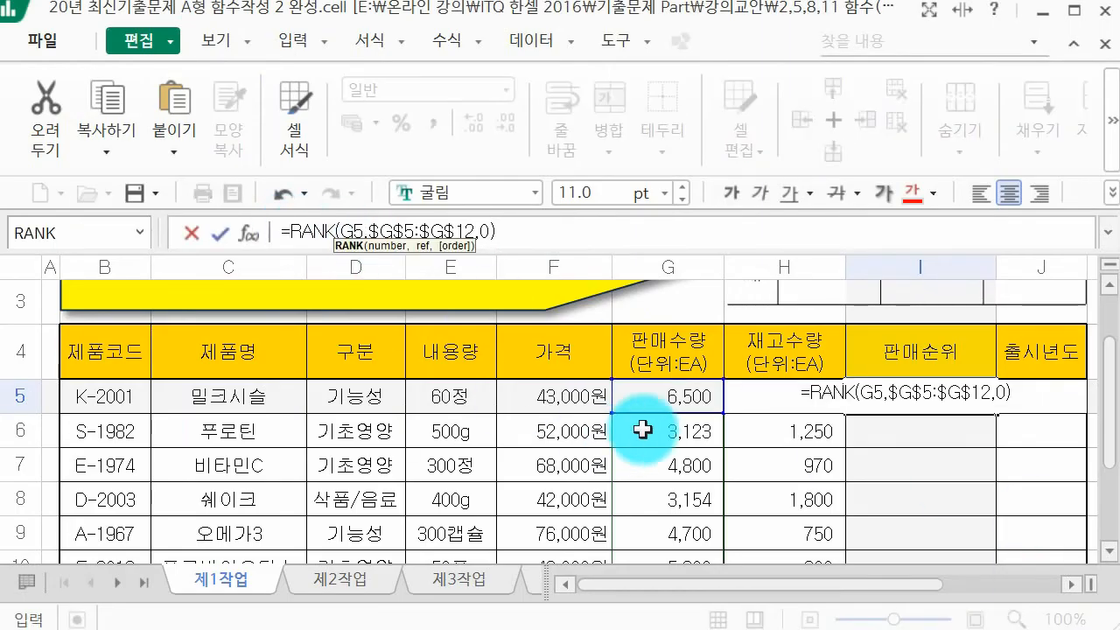
type("I")
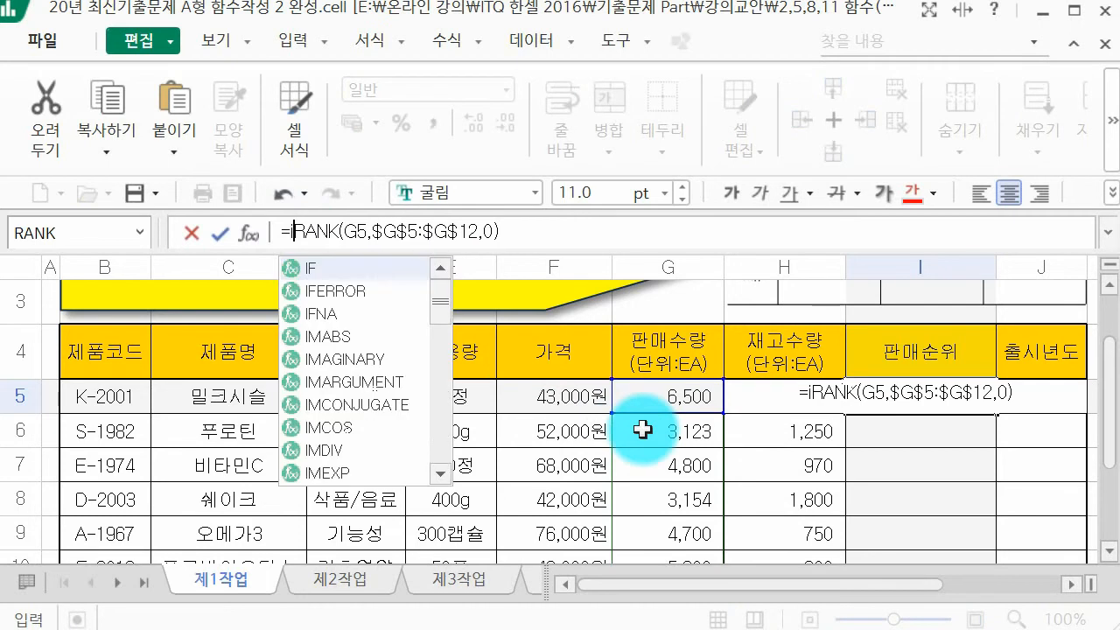
type("F(")
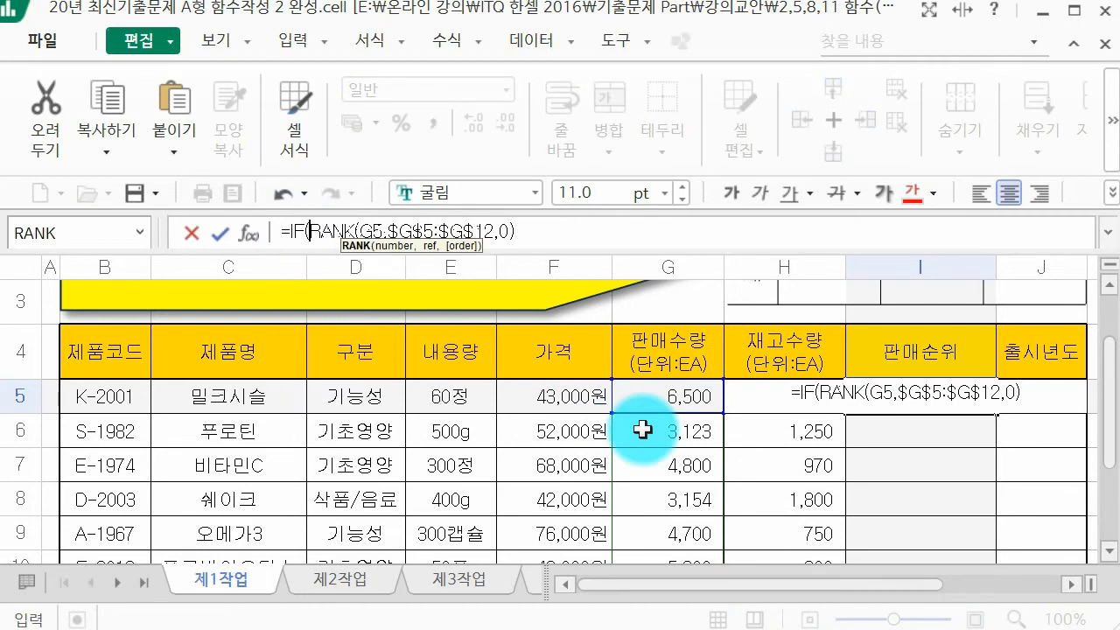
left_click(301, 230)
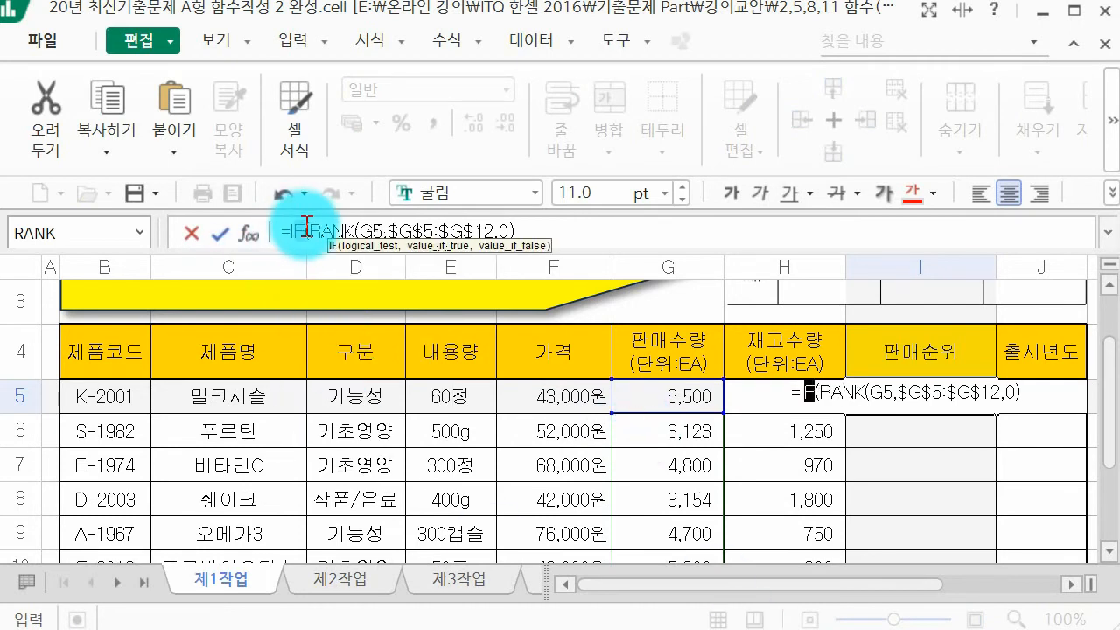
left_click_drag(283, 230, 313, 230)
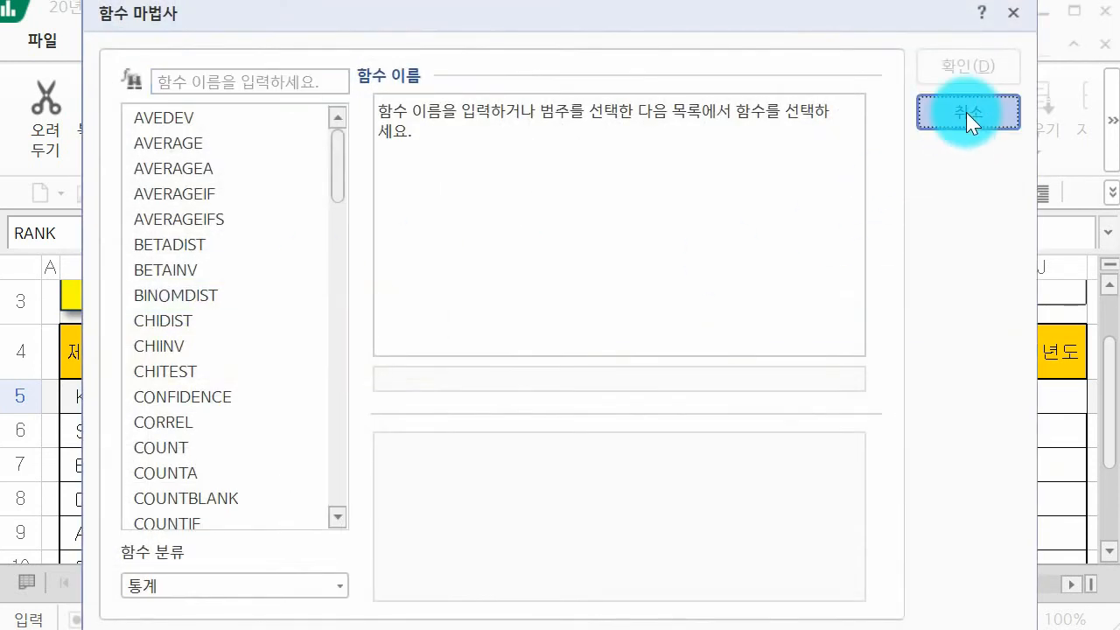
left_click(964, 111)
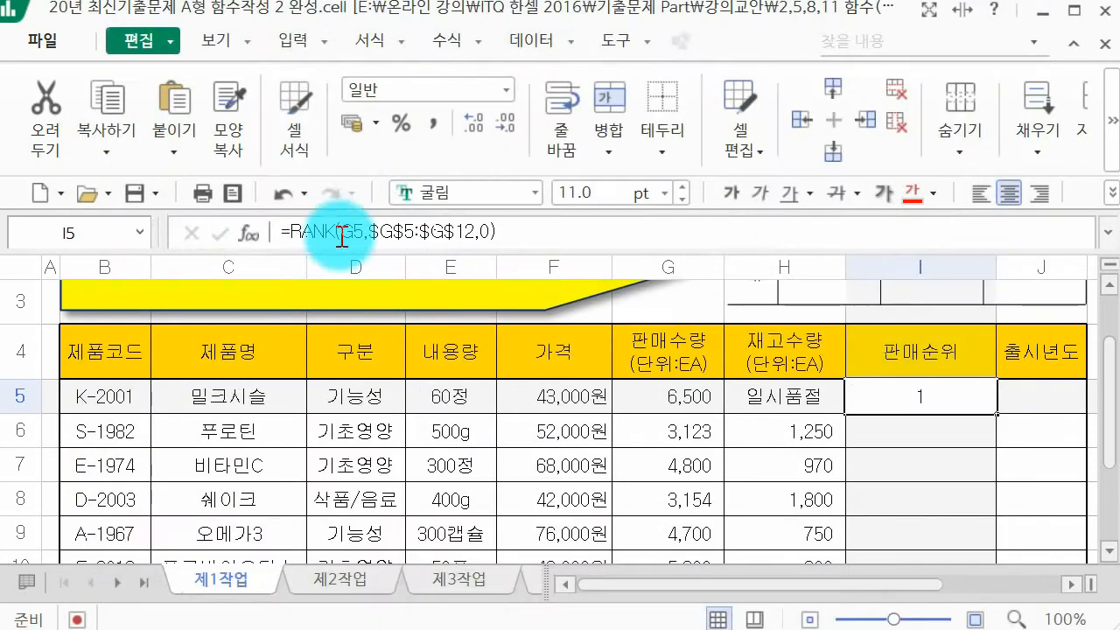
left_click(292, 231)
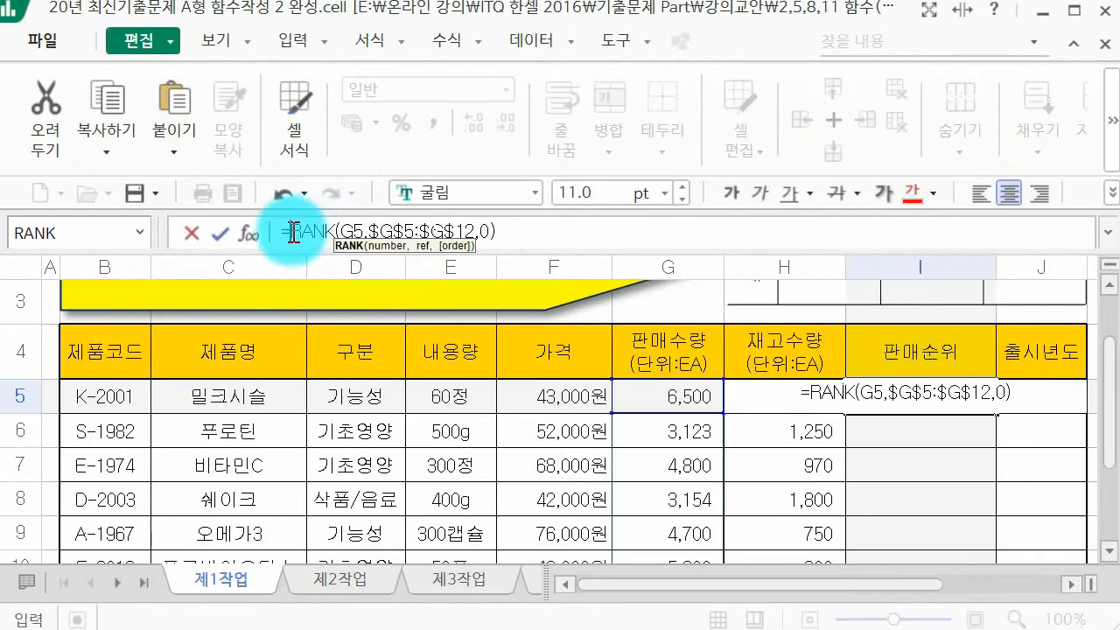
left_click(141, 231)
left_click(71, 369)
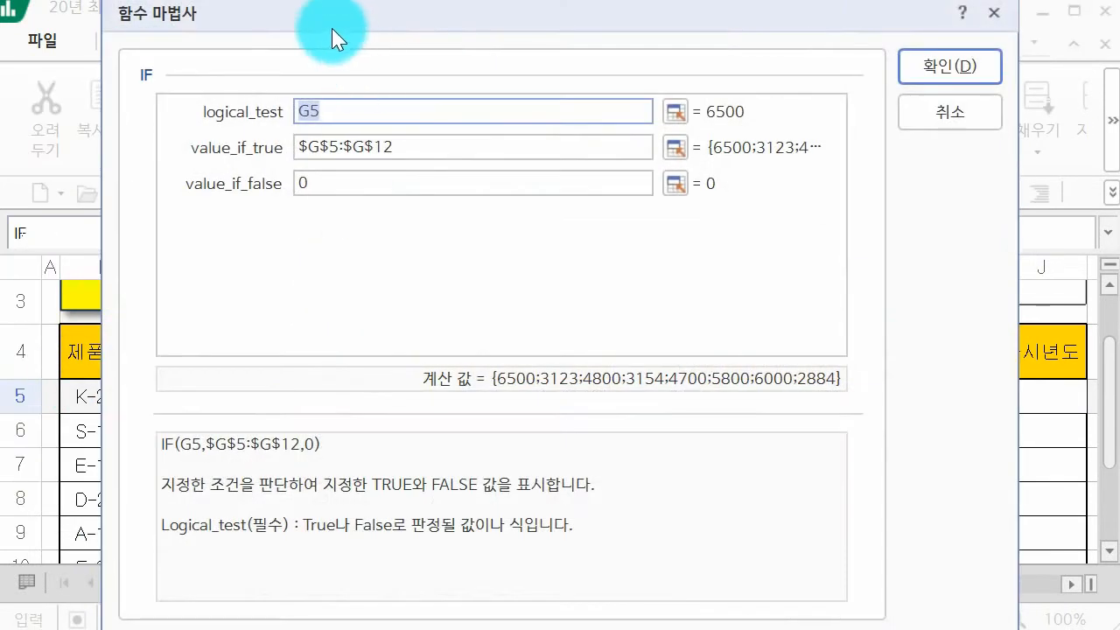
left_click_drag(332, 28, 298, 341)
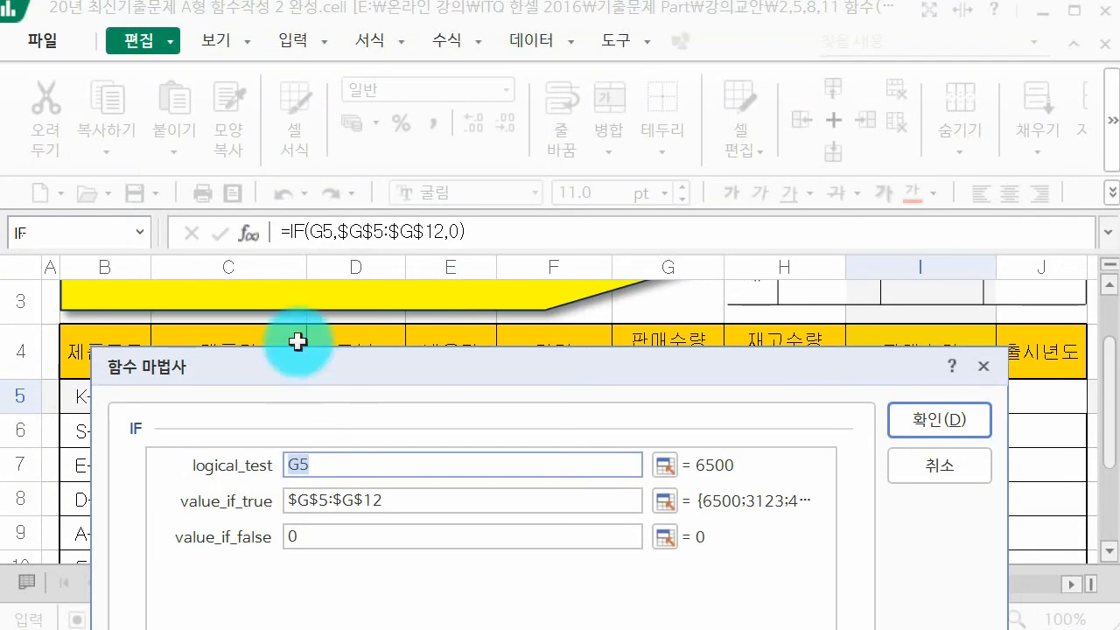
left_click(298, 233)
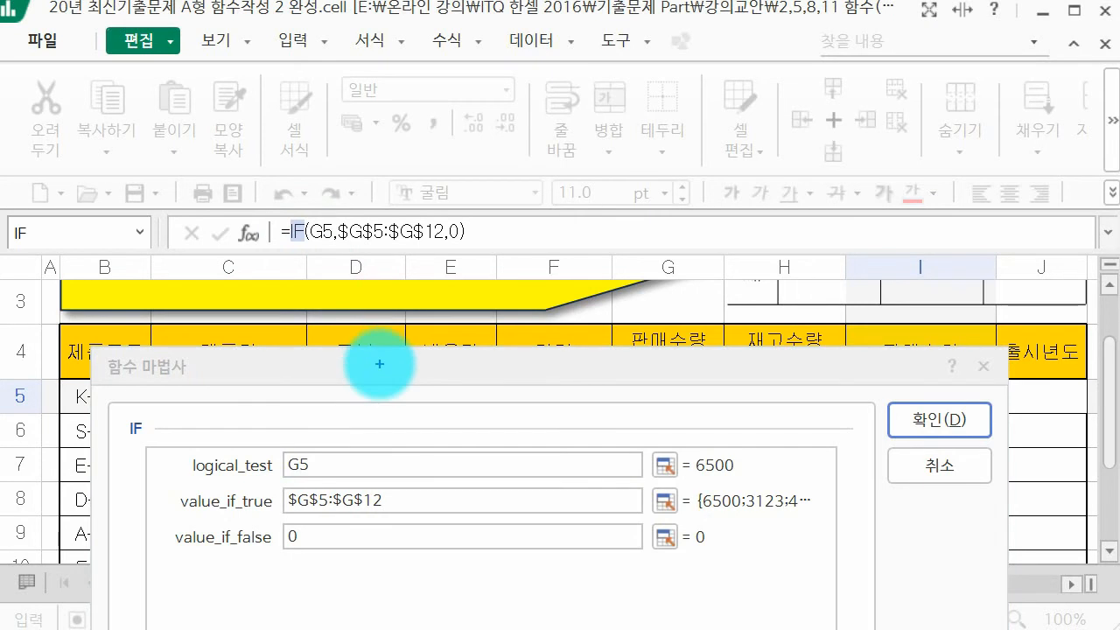
key("Escape")
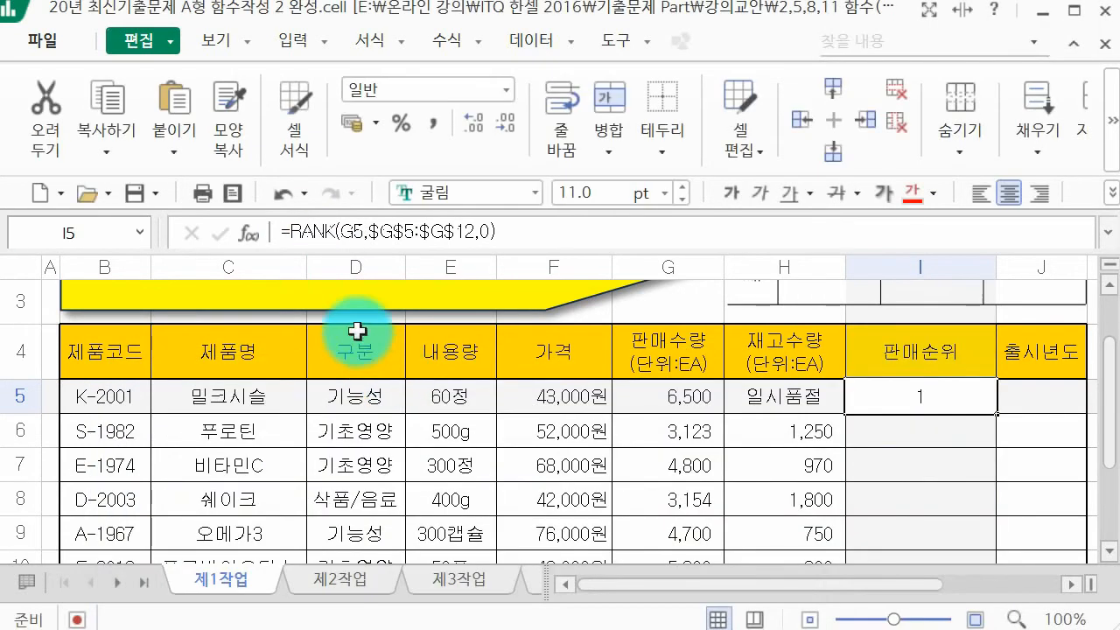
Nest the RANK formula in I5 inside an IF function and bring up the IF arguments in the function wizard
left_click(291, 238)
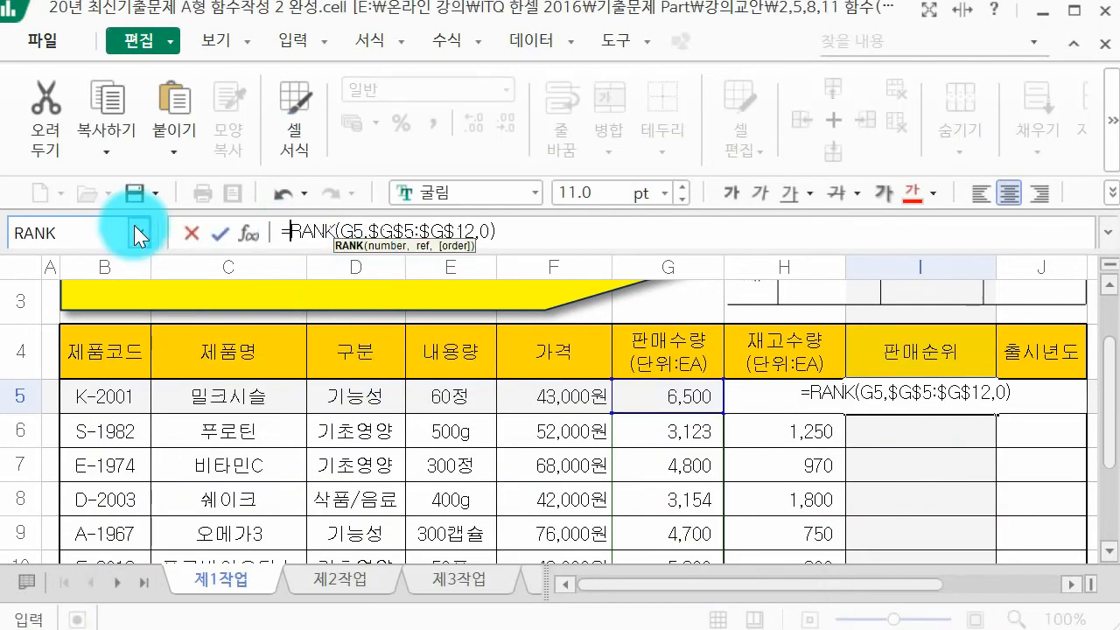
type("if(")
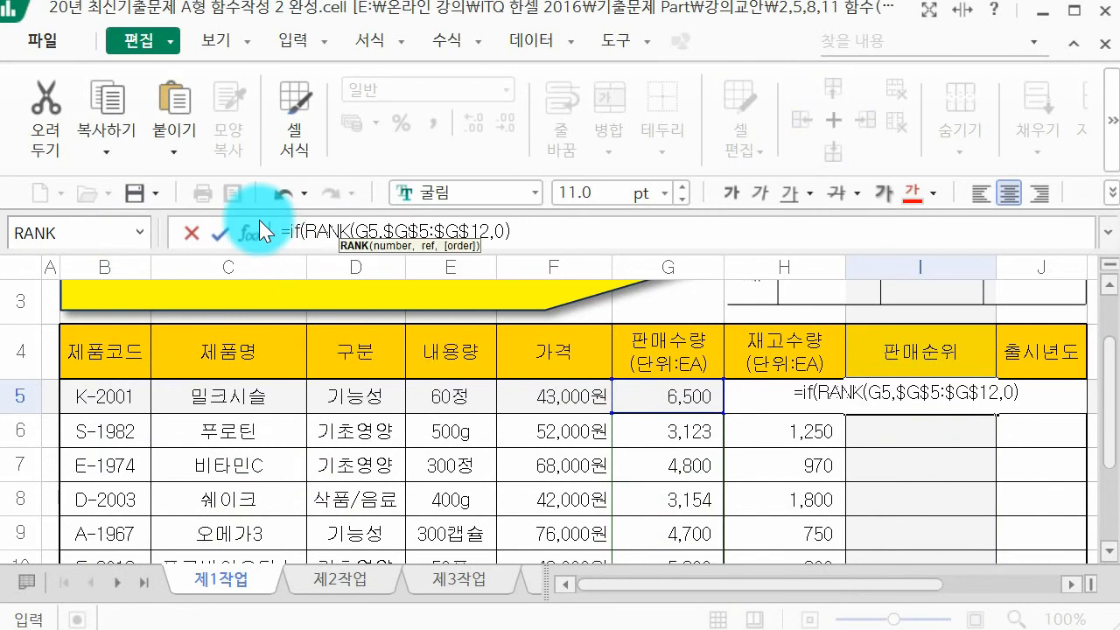
left_click(246, 234)
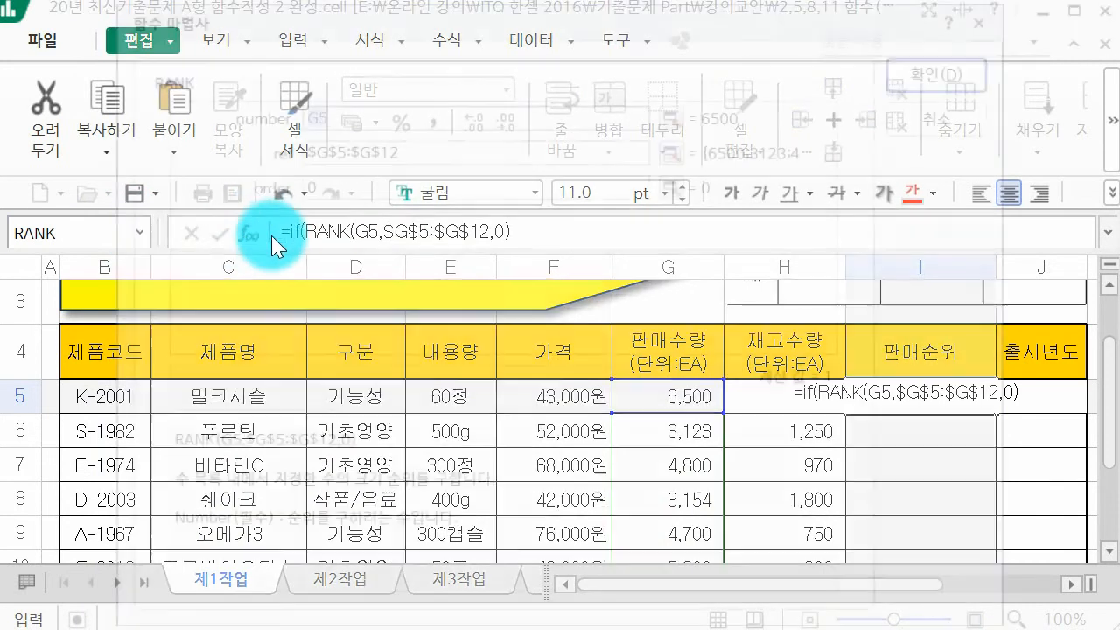
left_click_drag(337, 90, 328, 289)
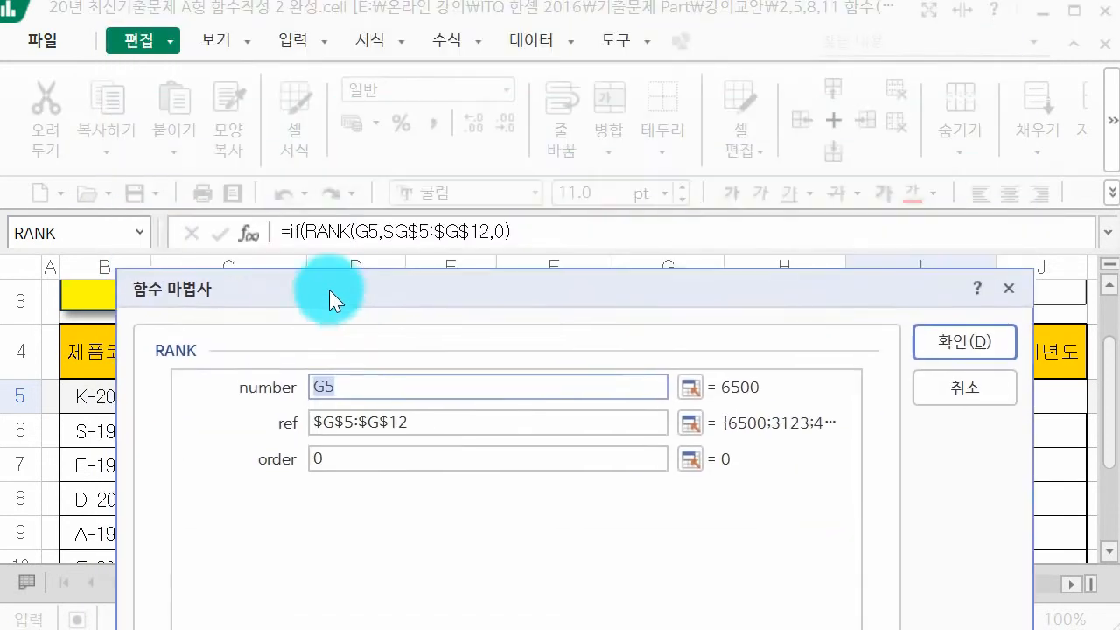
left_click(295, 233)
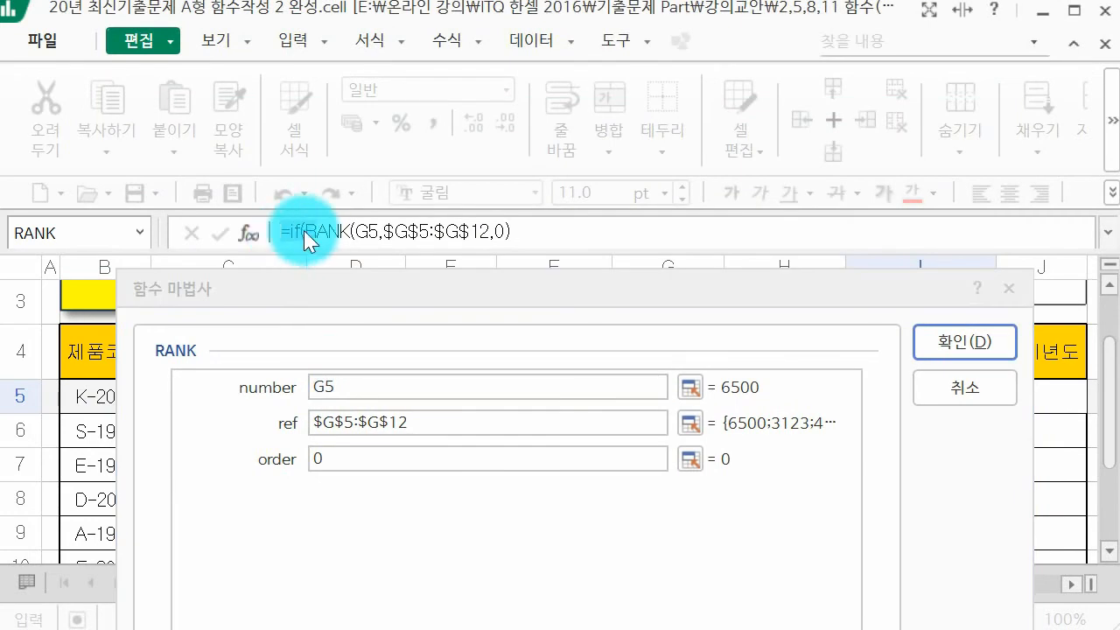
left_click(573, 225)
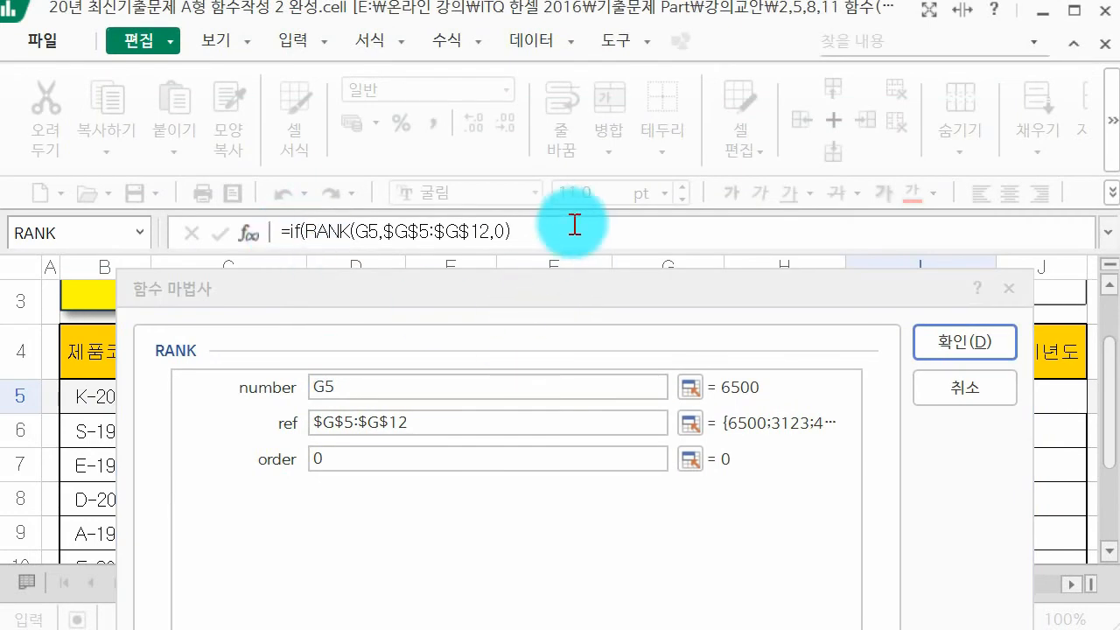
type(",")
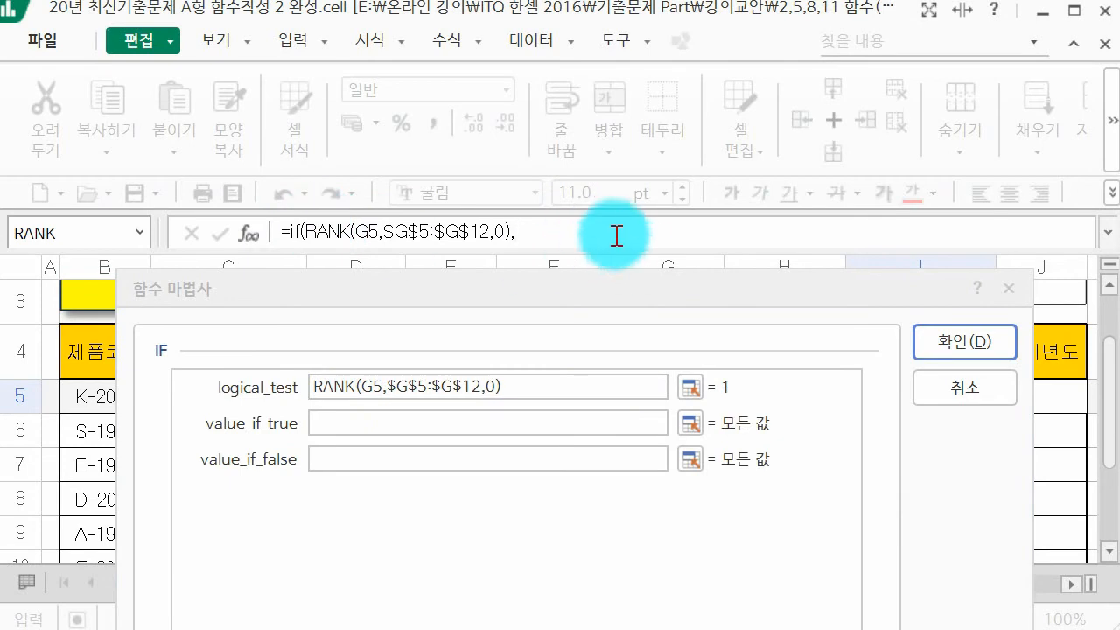
left_click(617, 236)
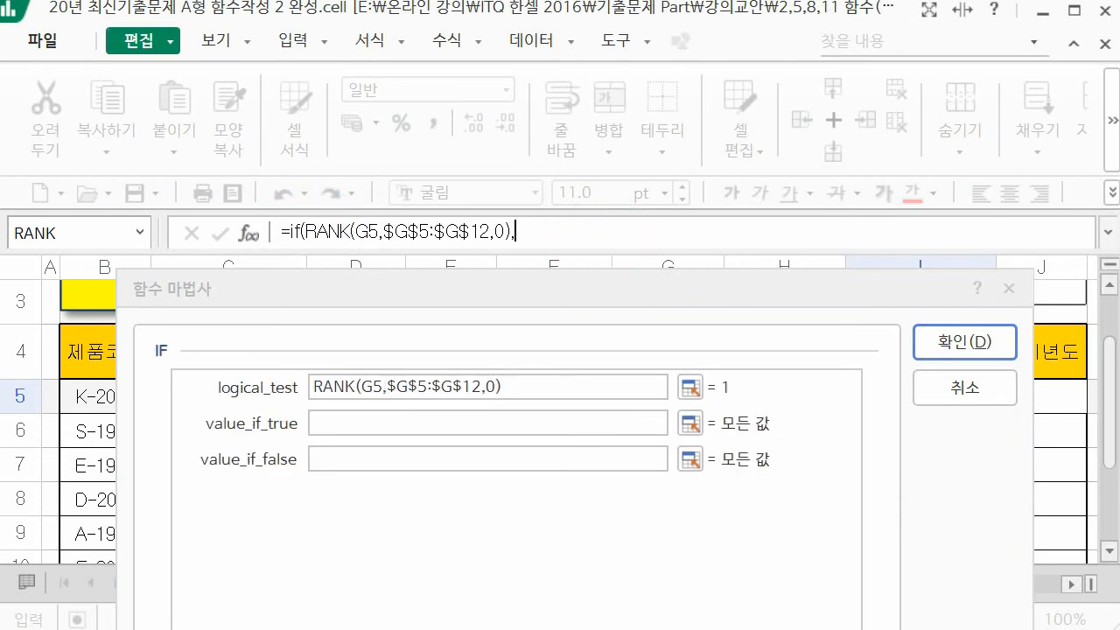
Complete the IF's logical_test as RANK(G5,$G$5:$G$12,0)<=3
left_click(549, 386)
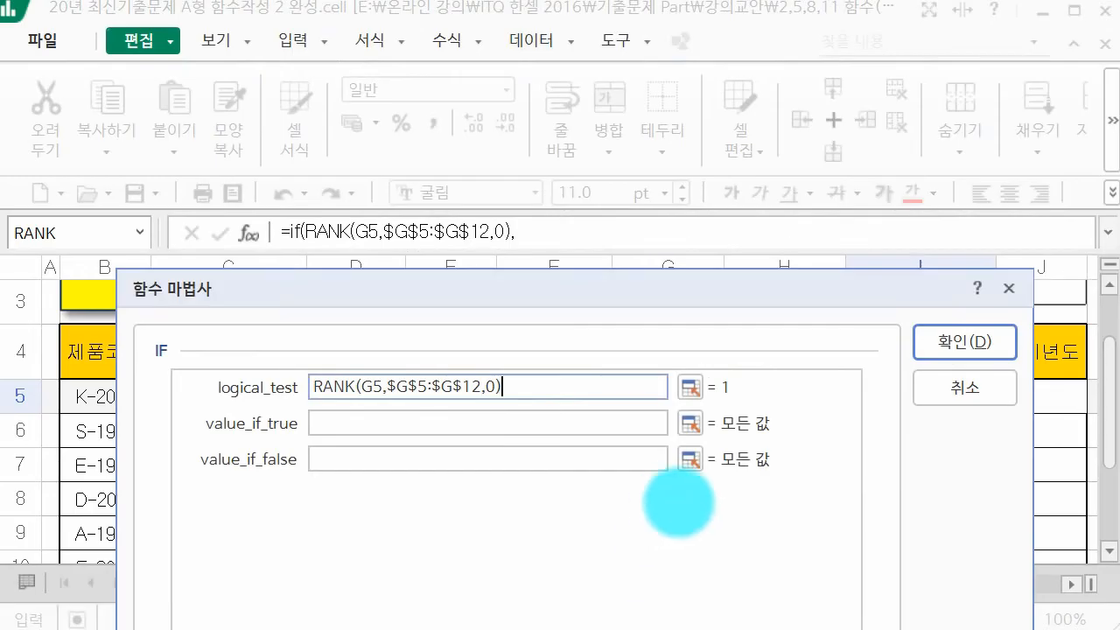
mouse_move(680, 232)
left_mouse_down()
mouse_move(626, 313)
mouse_move(687, 352)
left_mouse_up()
mouse_move(712, 272)
left_mouse_down()
mouse_move(754, 270)
mouse_move(763, 293)
left_mouse_up()
mouse_move(767, 252)
left_mouse_down()
mouse_move(779, 244)
mouse_move(806, 332)
left_mouse_up()
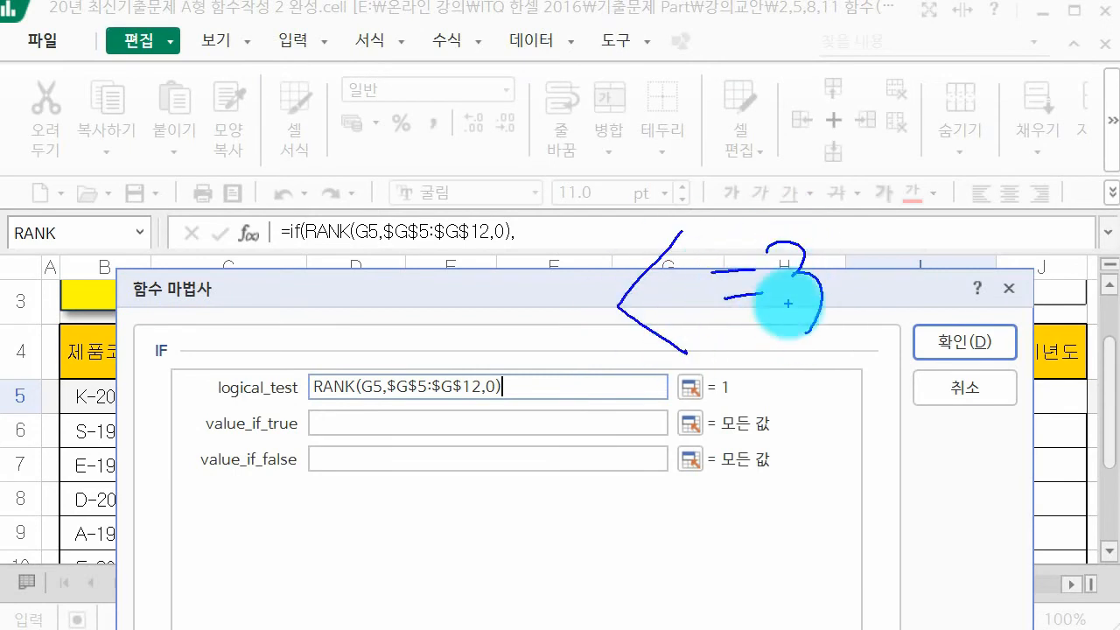
key("Escape")
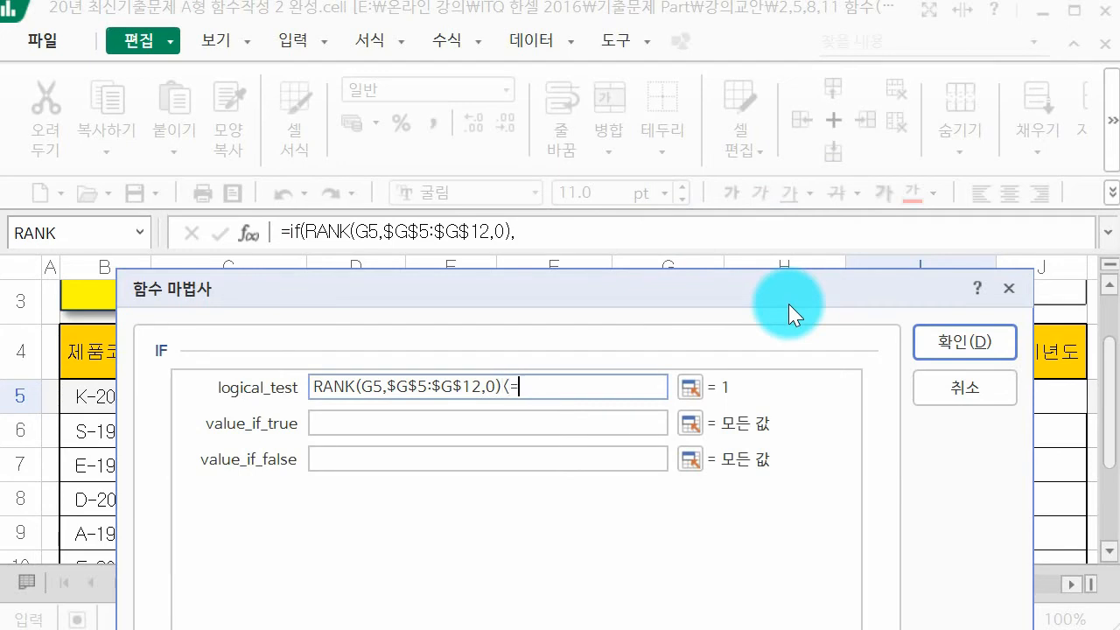
key("Tab")
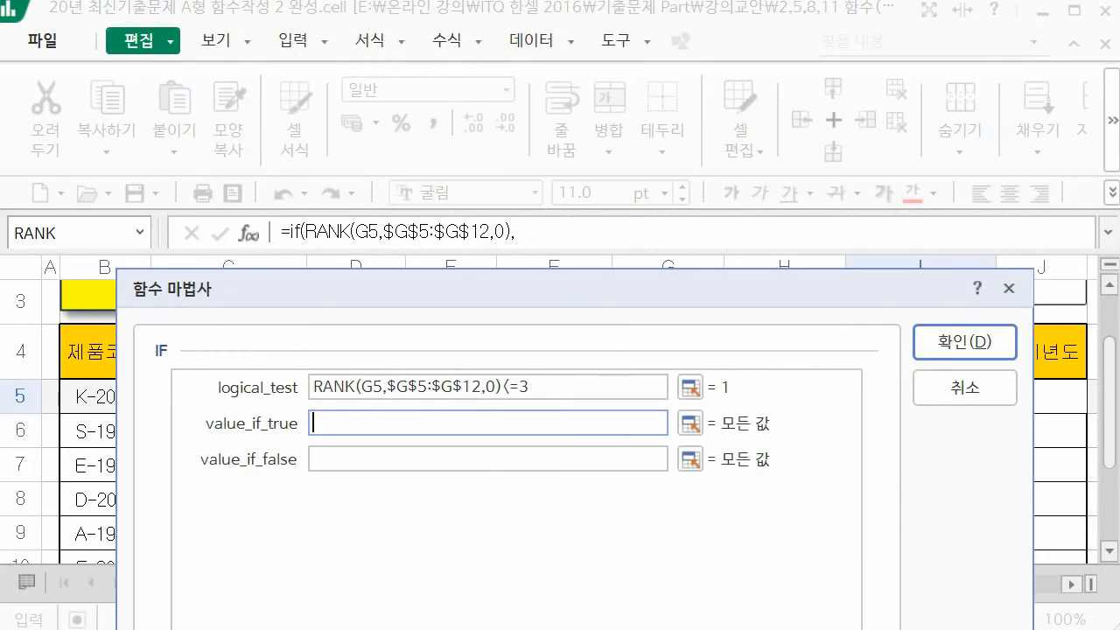
Set the IF's value_if_true to RANK(G5,$G$5:$G$12,0)
left_click(524, 413)
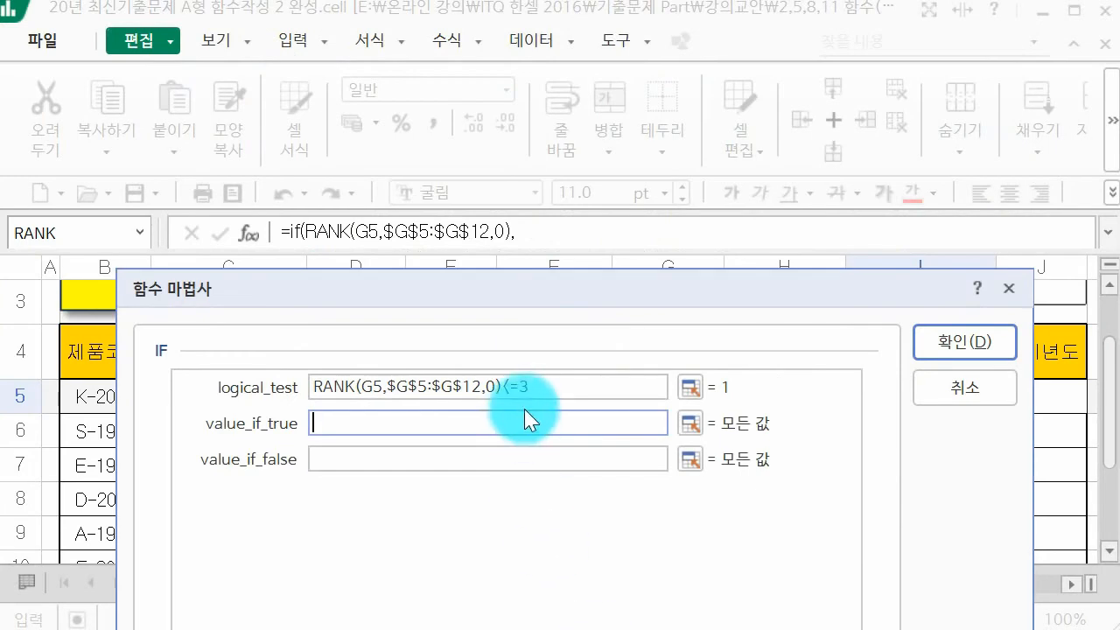
type("RIGHT(B5,1)=\"1\"")
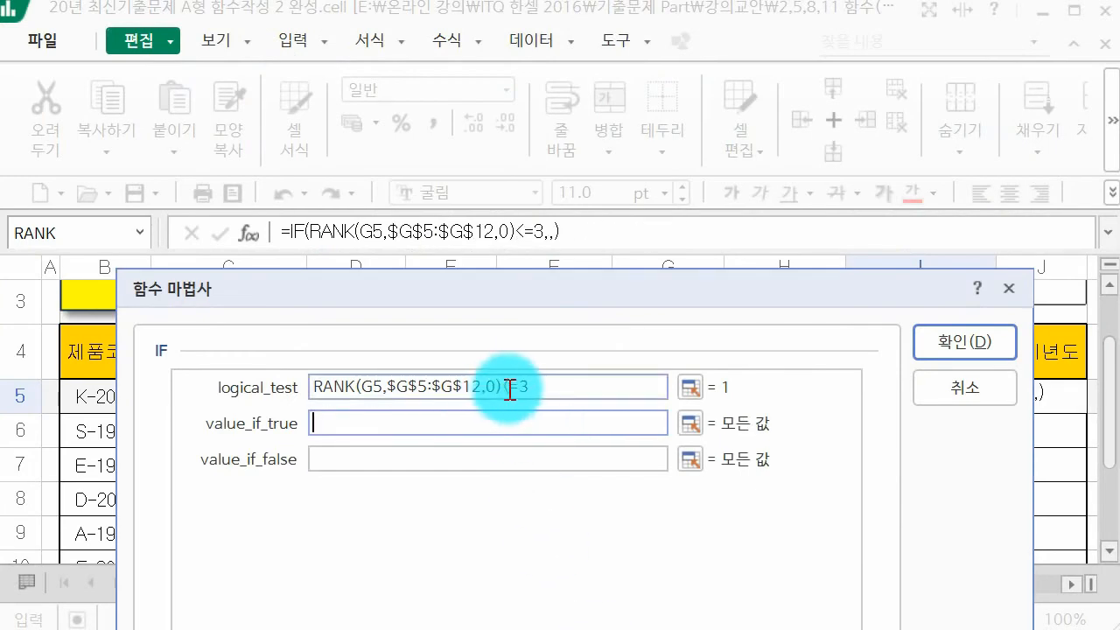
left_click(370, 420)
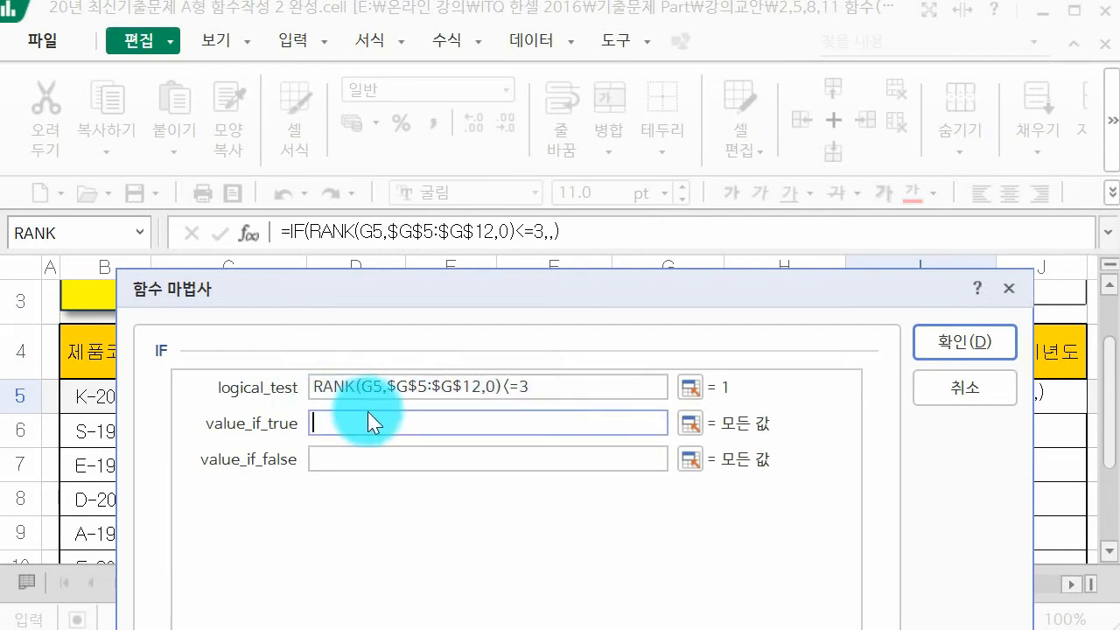
type("RANK(G5,$G$5:$G$12,0)")
Set the IF's value_if_false to the empty string "" and apply the finished formula to I5
left_click(394, 457)
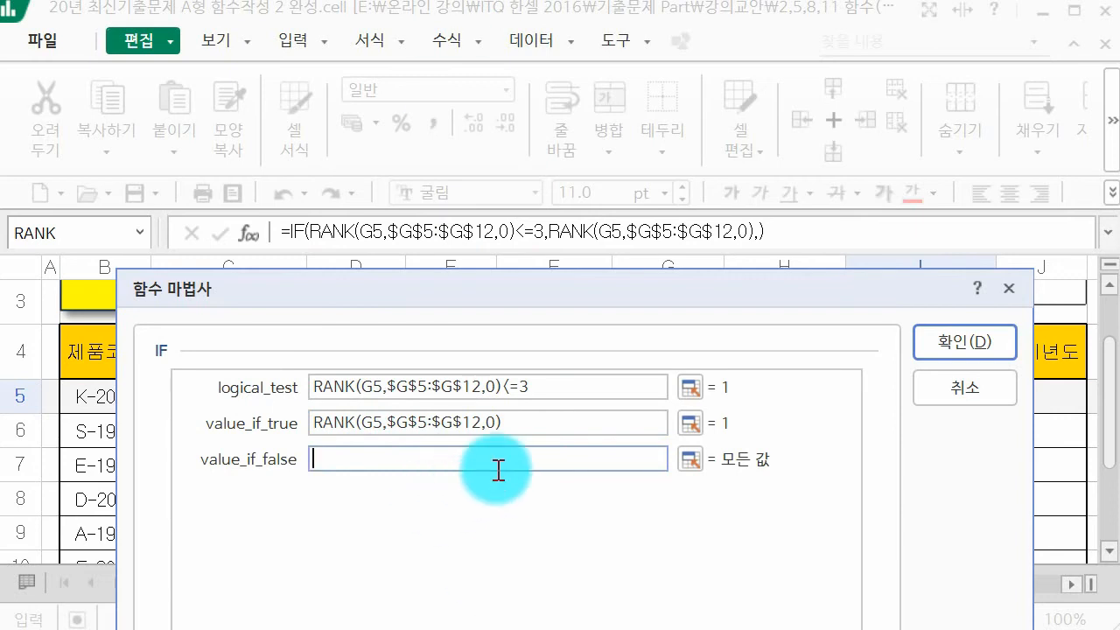
type("\"")
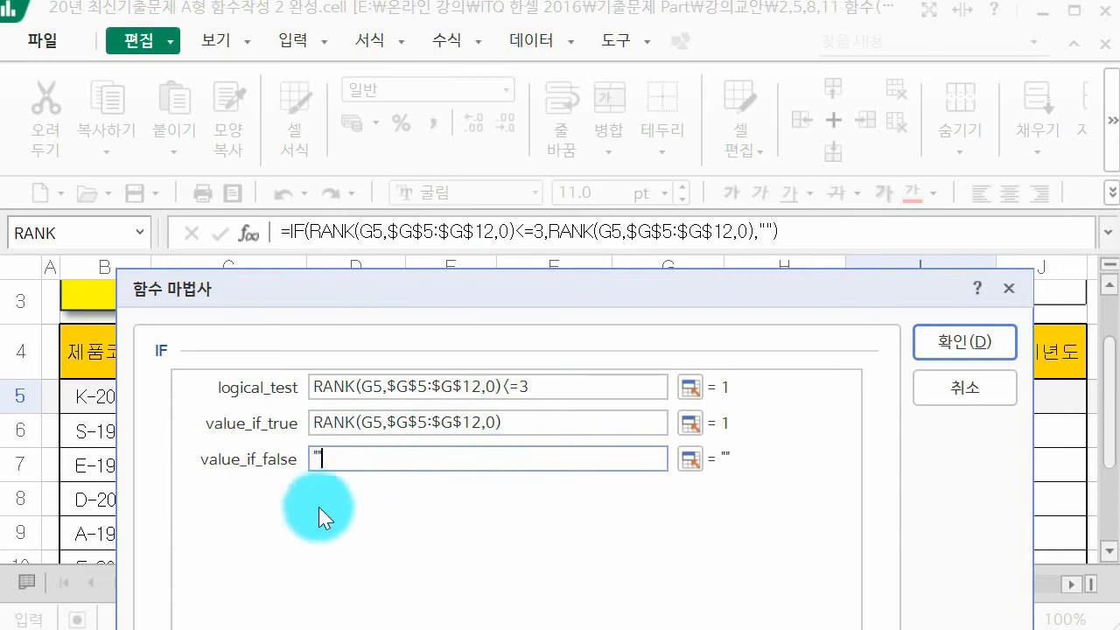
type("\"")
left_click_drag(486, 294, 407, 54)
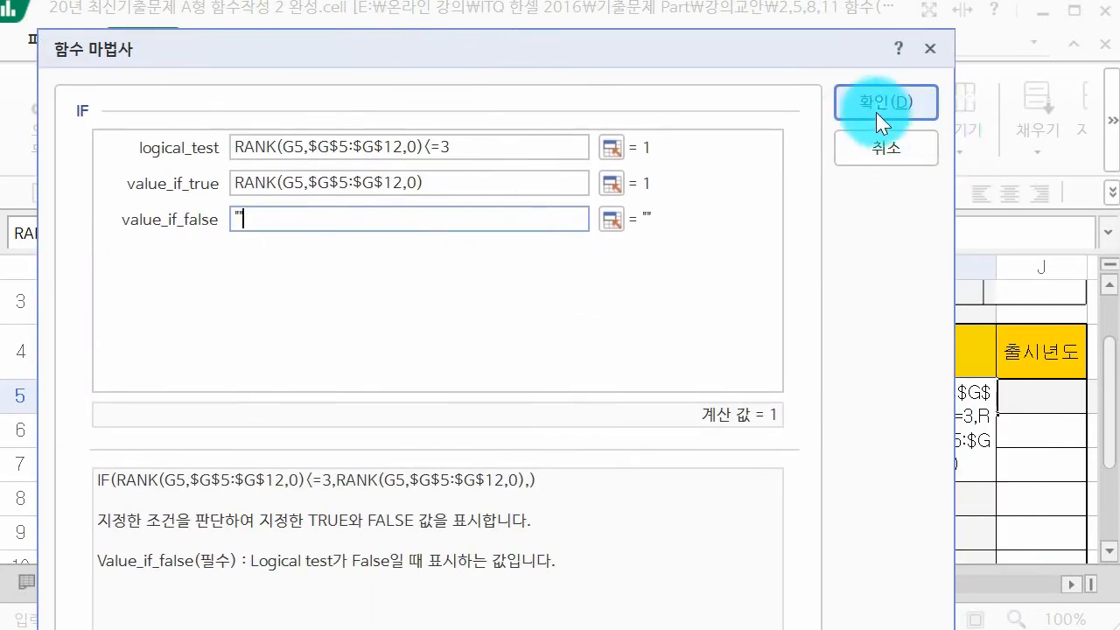
key("shift+Tab")
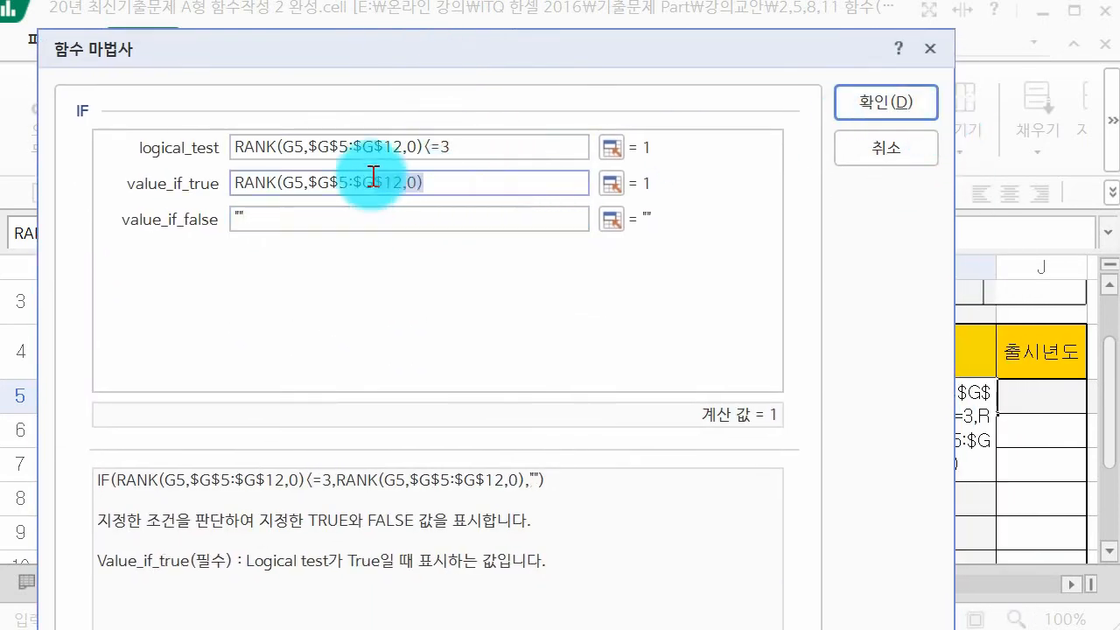
left_click(262, 218)
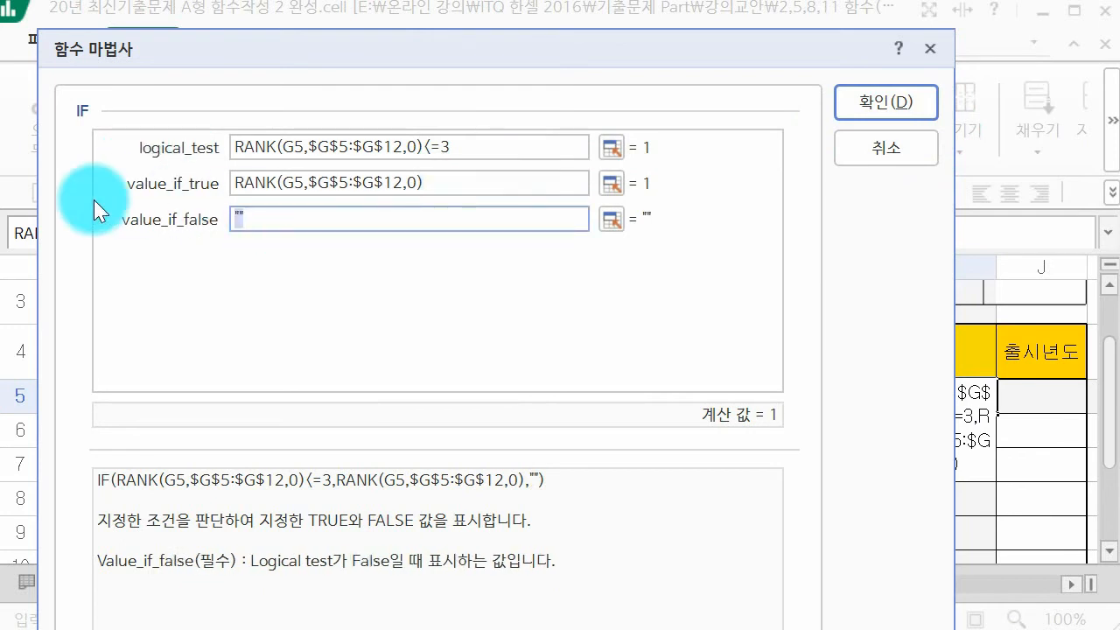
left_click(333, 224)
left_click(878, 103)
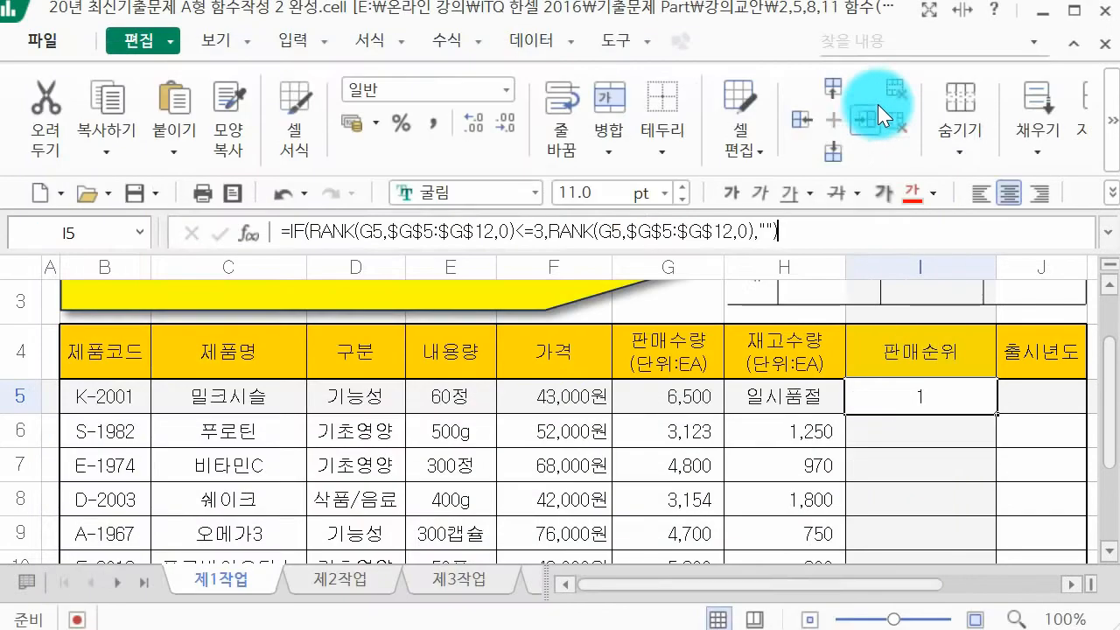
Copy the IF/RANK formula from I5 down through I12 in the 판매순위 column
left_click_drag(993, 411, 986, 462)
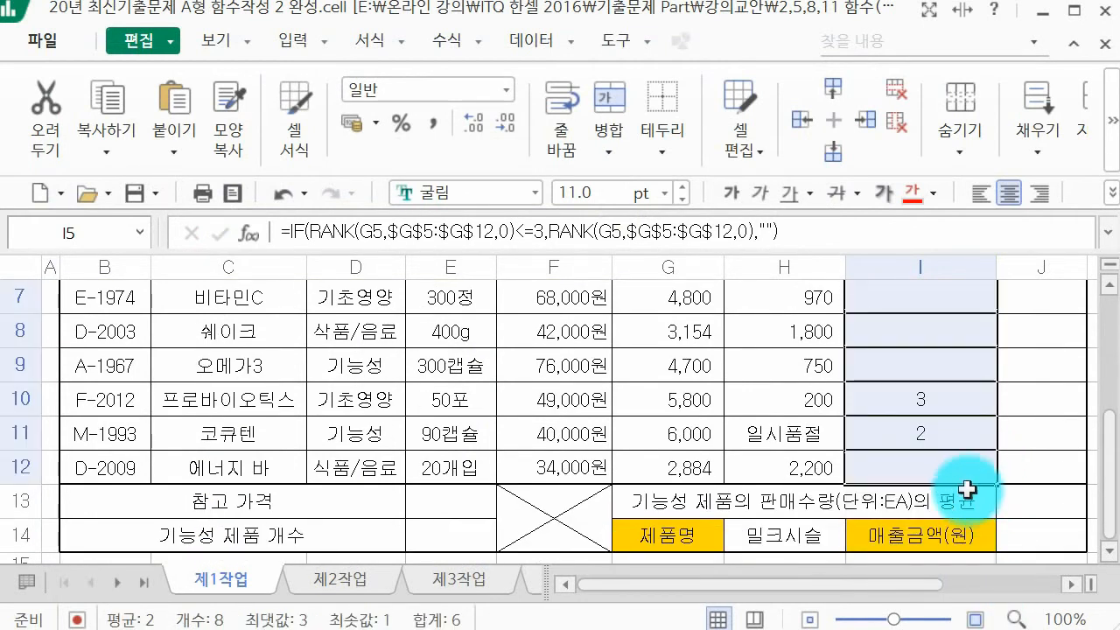
scroll(957, 470, "up", 1)
scroll(919, 516, "down", 1)
left_click(940, 468)
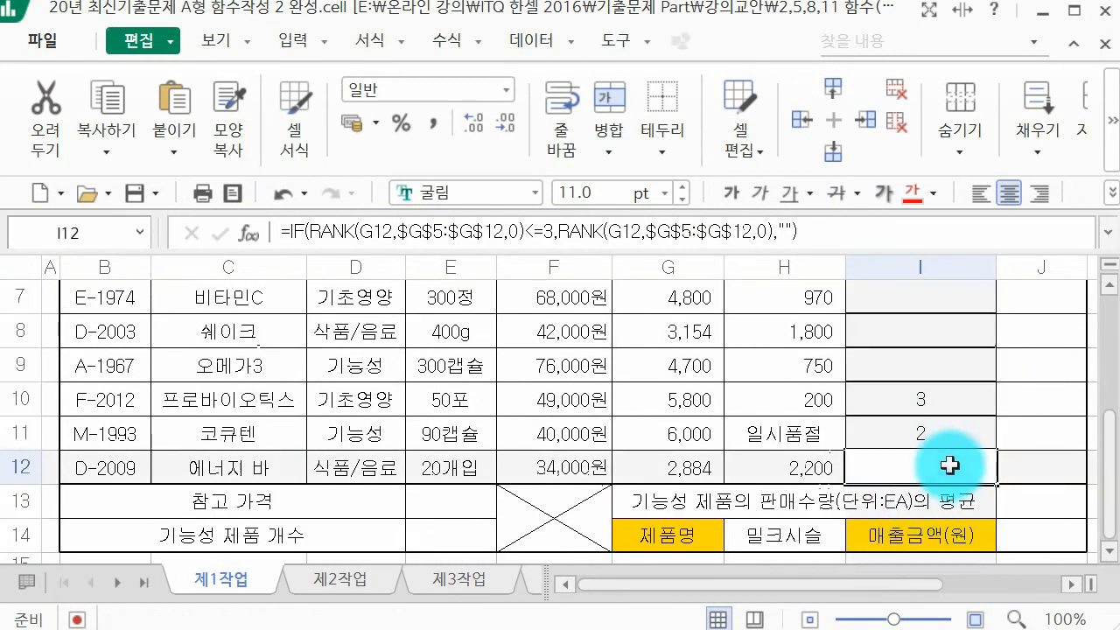
scroll(973, 516, "up", 1)
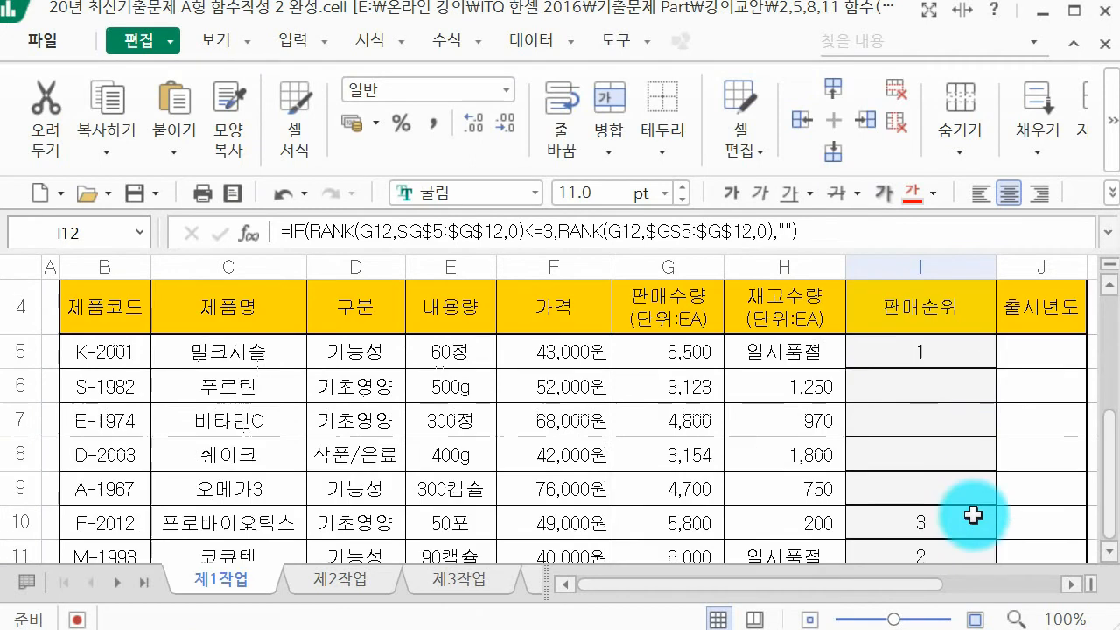
Slightly widen column J, which holds 출시년도, keeping J5 selected
left_click(1012, 359)
left_click_drag(868, 585, 936, 584)
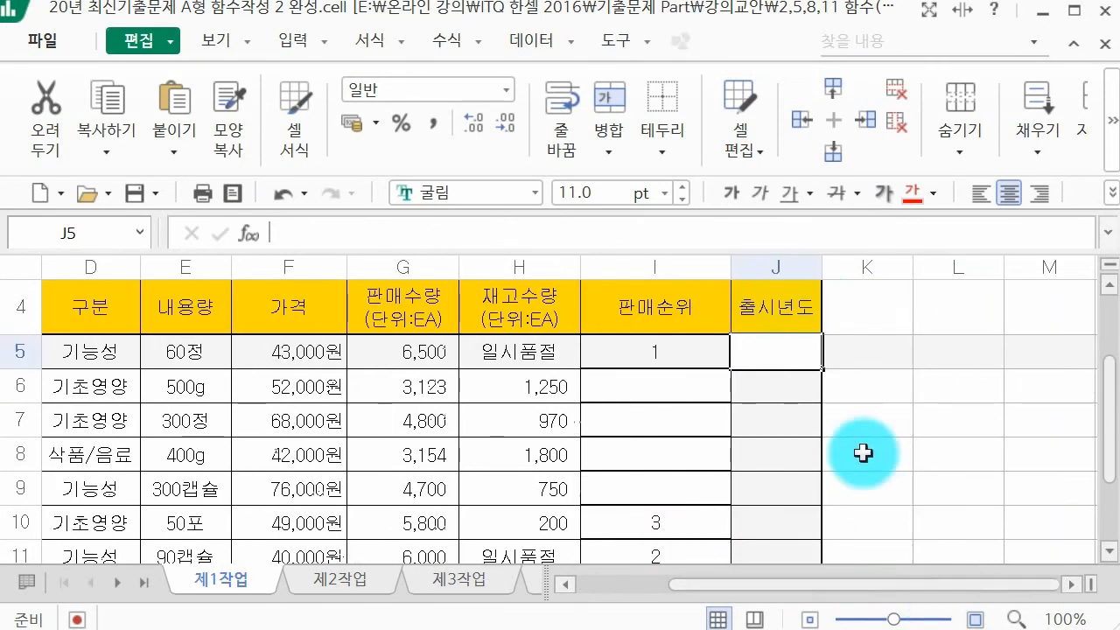
left_click_drag(821, 267, 847, 267)
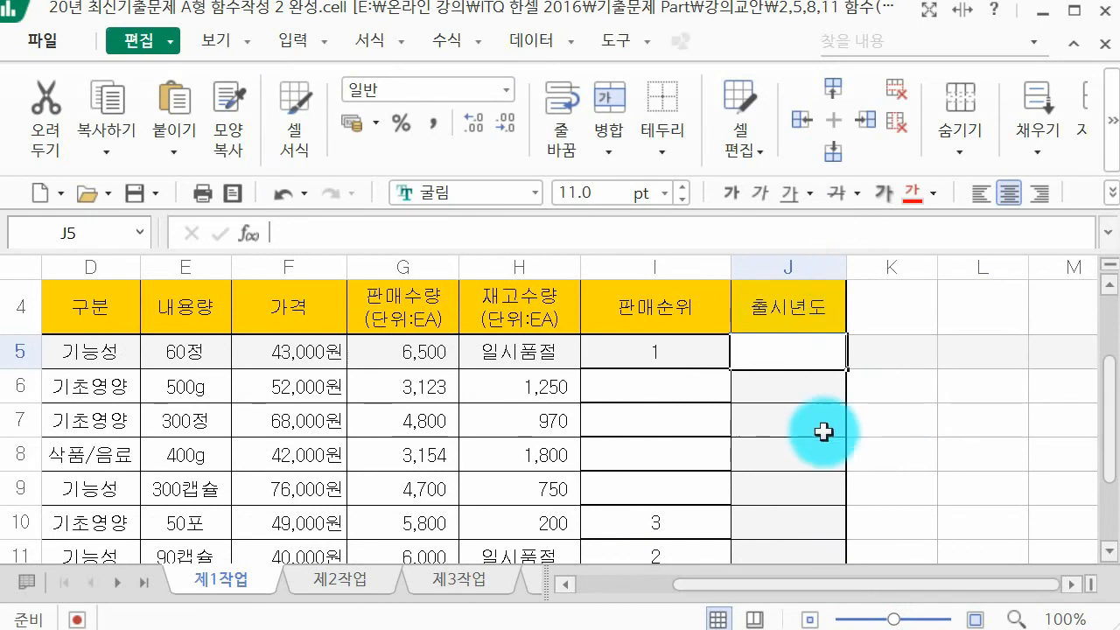
scroll(840, 445, "down", 1)
scroll(849, 452, "up", 1)
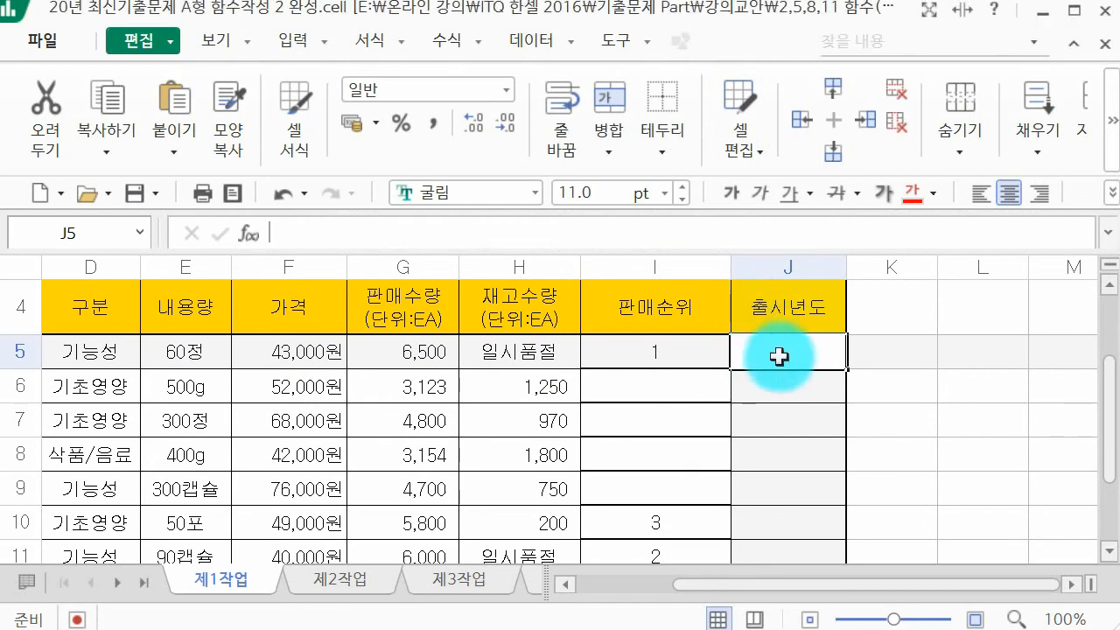
Start a RIGHT formula in J5 and bring up its arguments in the function wizard
left_click(468, 232)
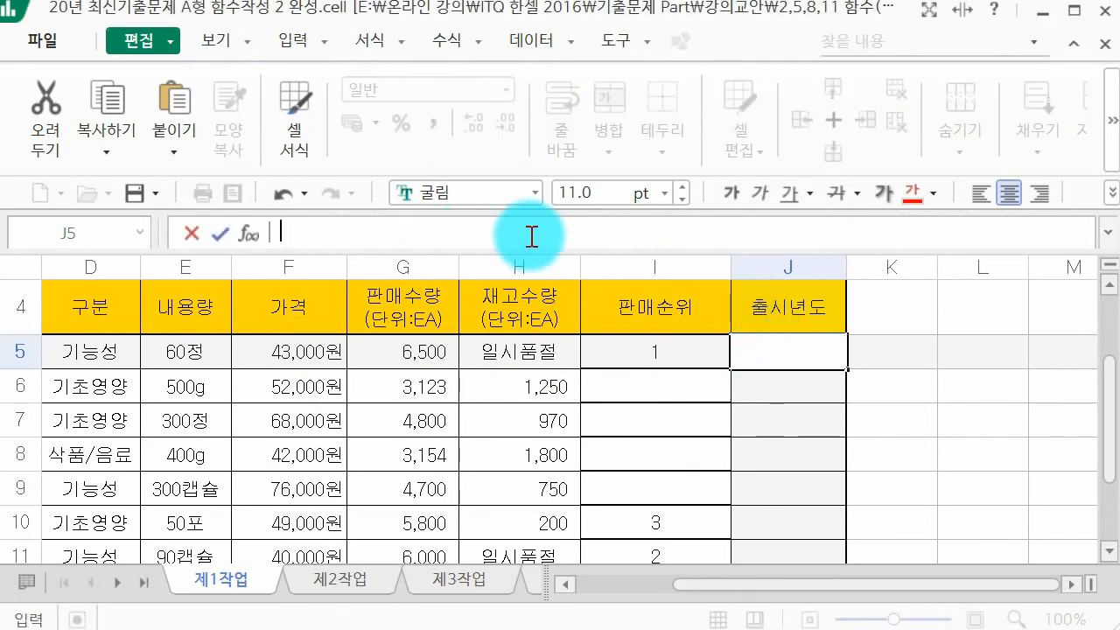
type("=")
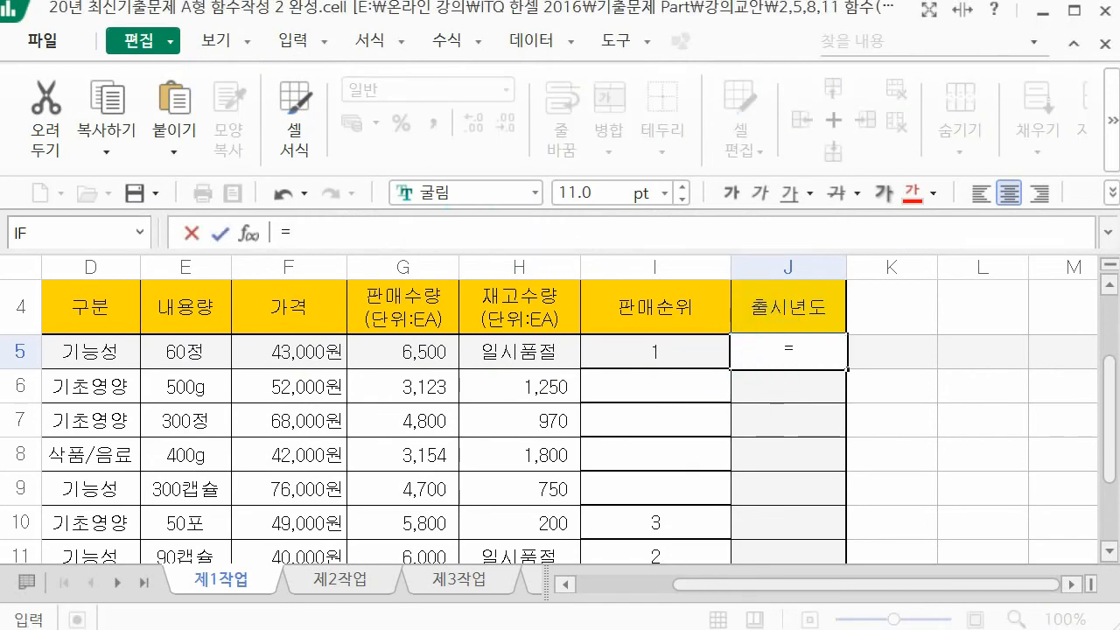
type("r")
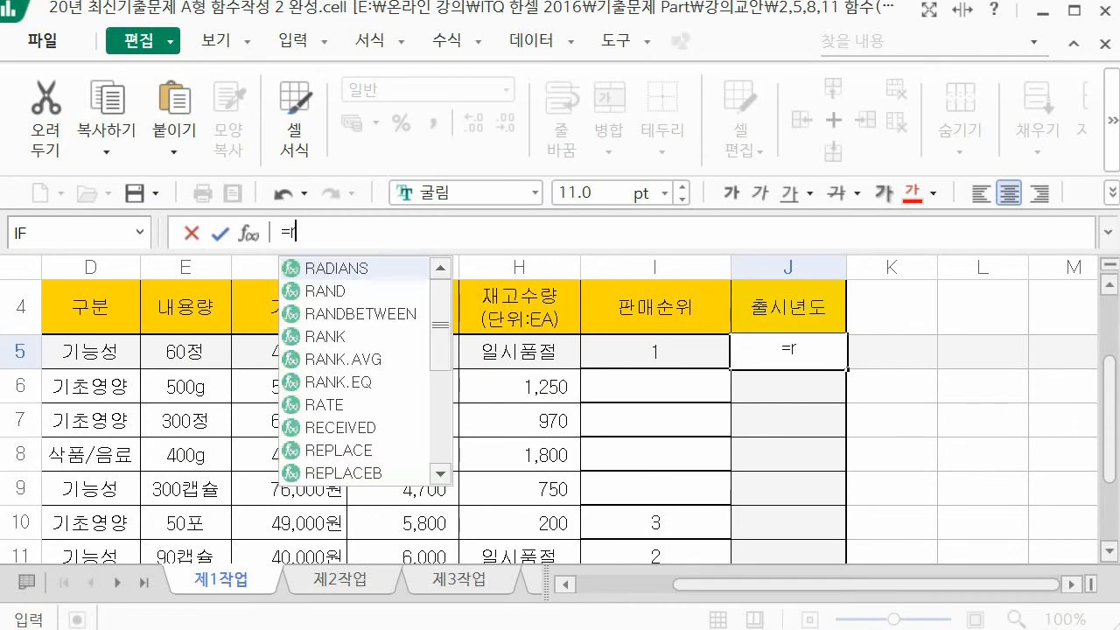
type("ight")
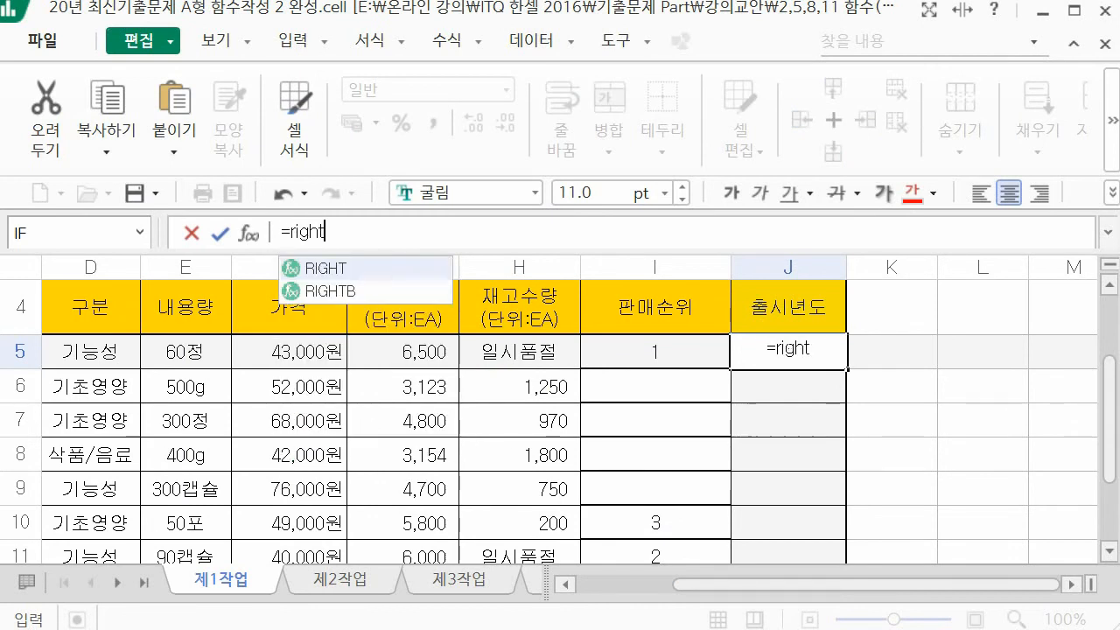
type("(")
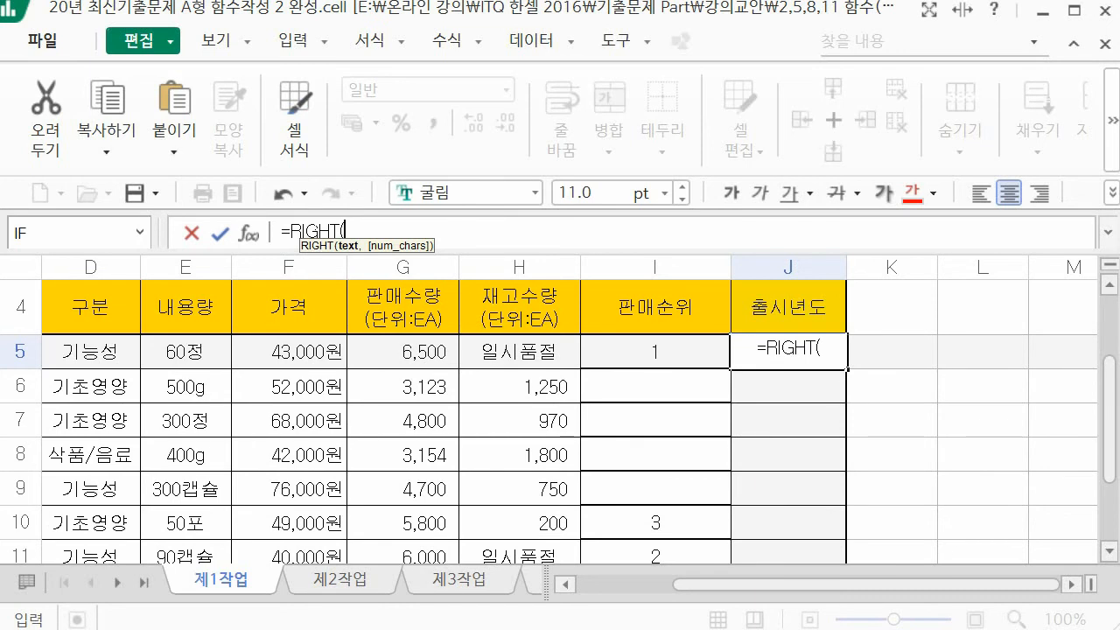
left_click(254, 227)
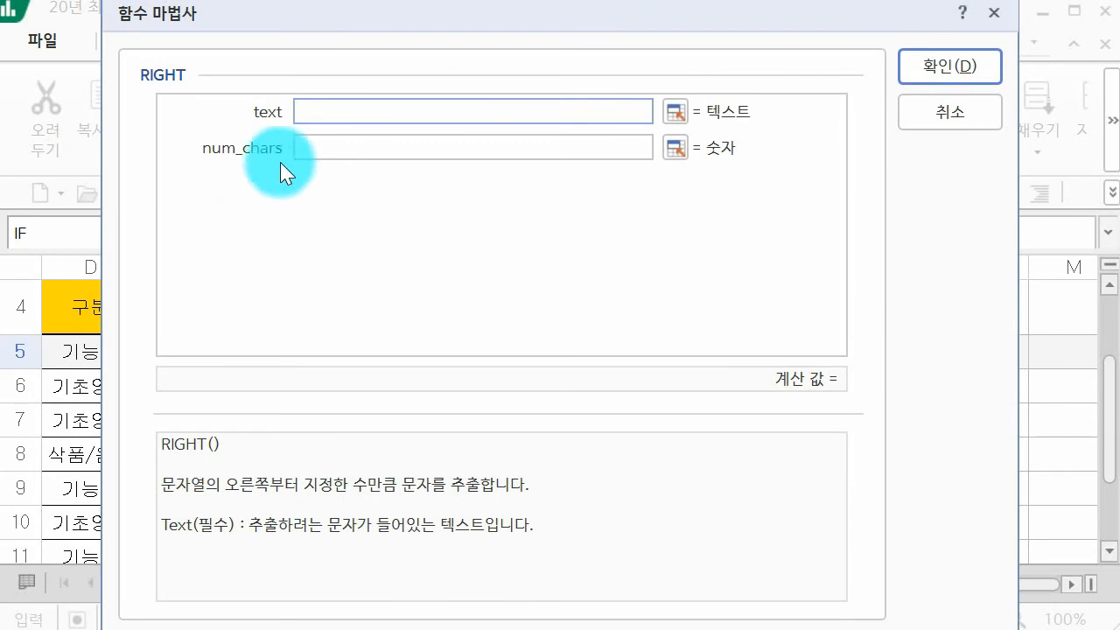
Set the RIGHT function's text to B5 and num_chars to 4, and apply the formula to J5
left_click_drag(279, 13, 452, 493)
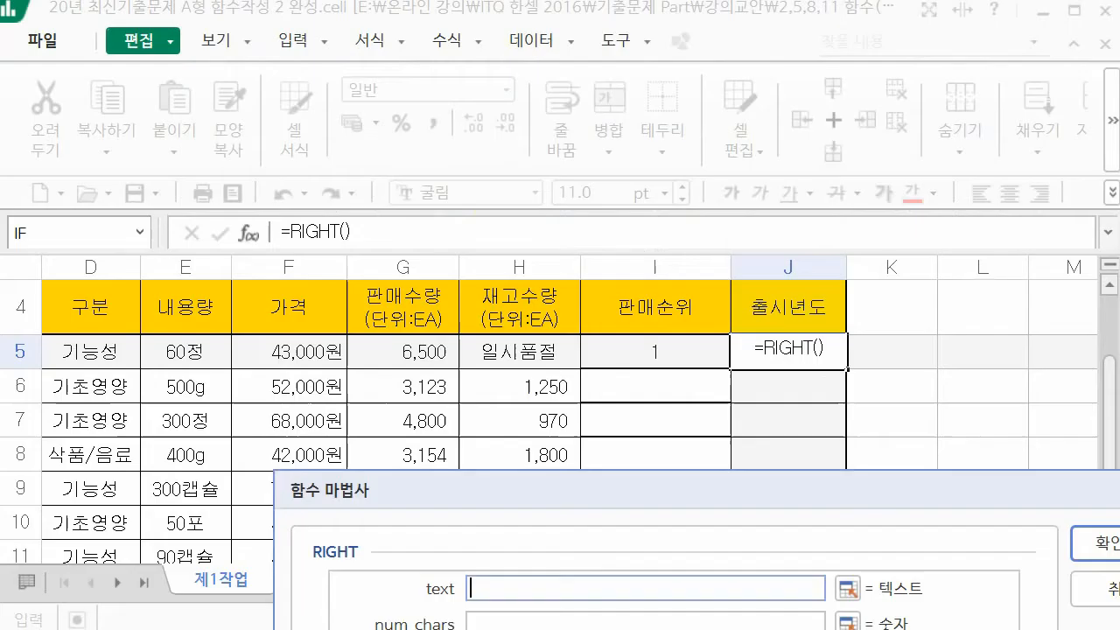
left_click_drag(560, 489, 448, 367)
left_click(580, 584)
left_click(110, 352)
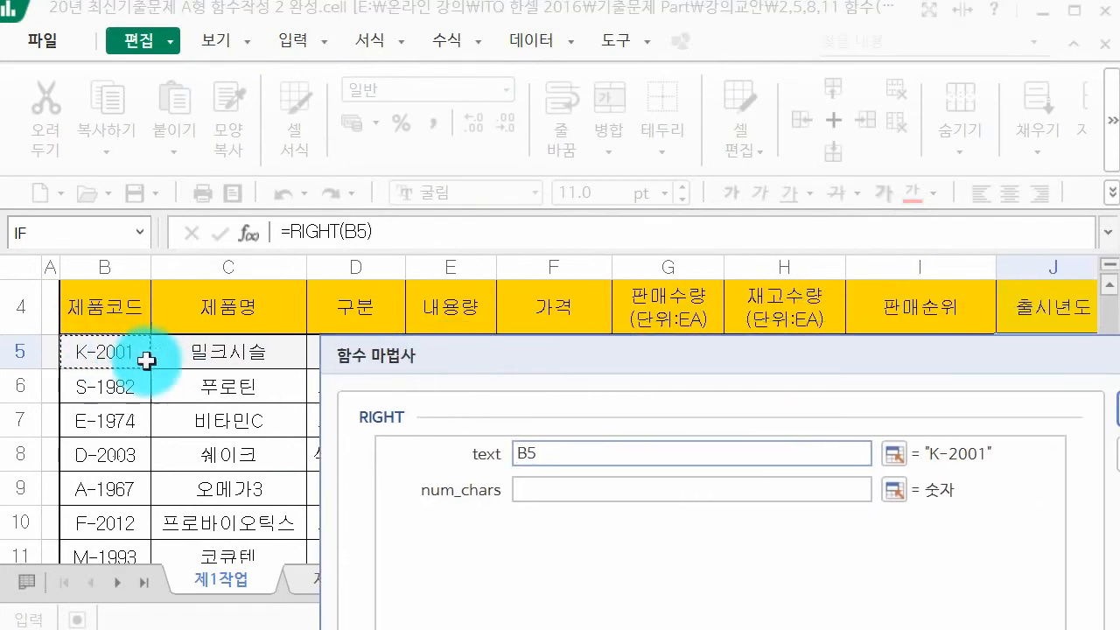
left_click(623, 492)
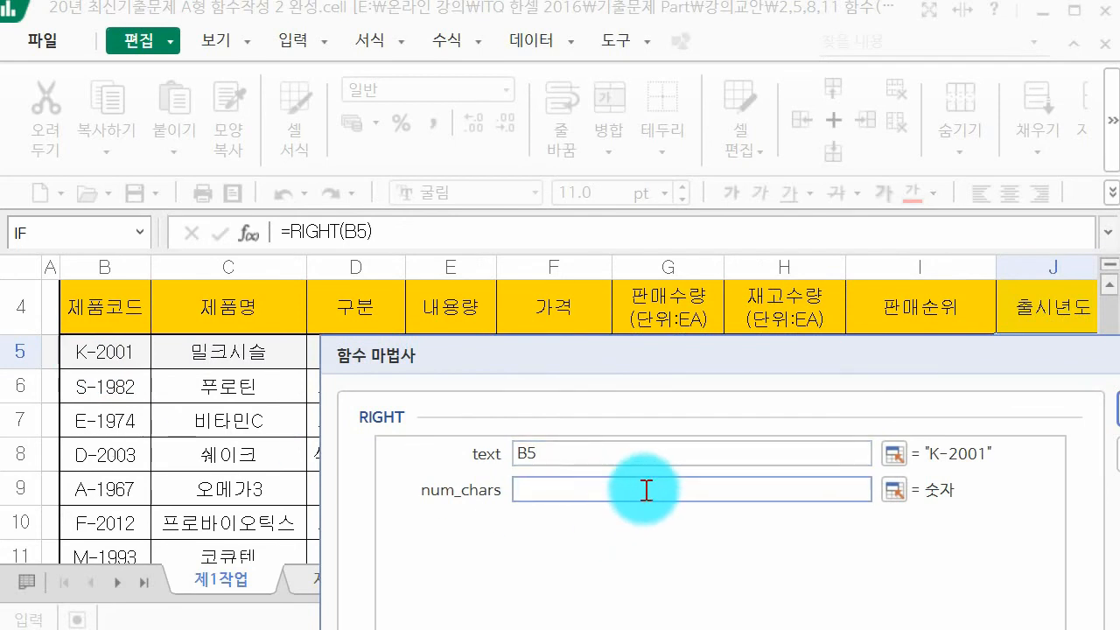
type("4")
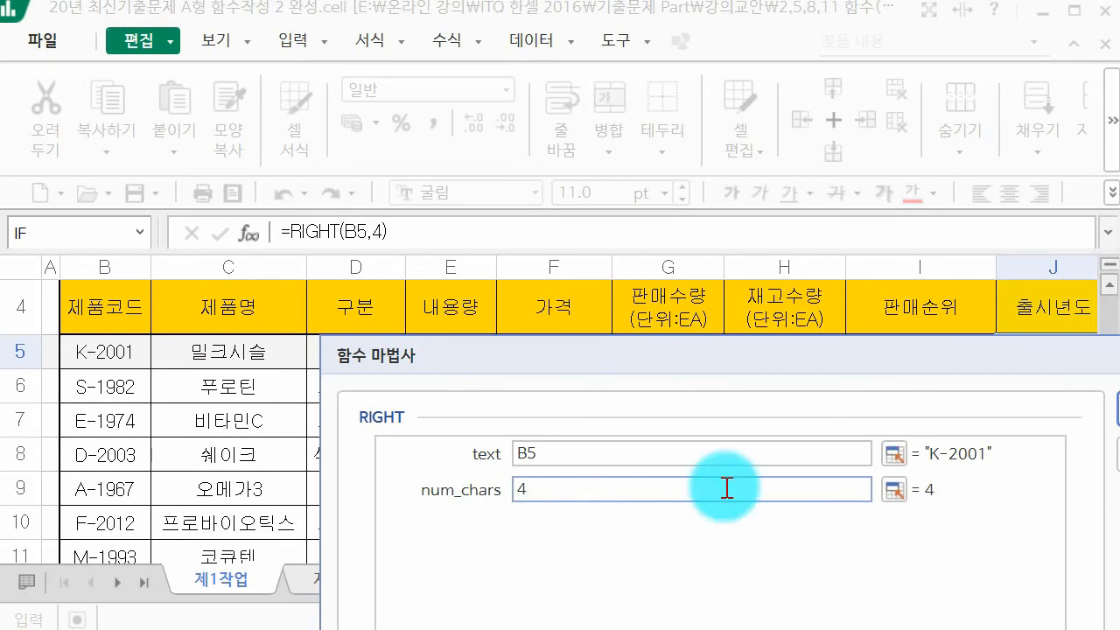
left_click_drag(615, 365, 425, 47)
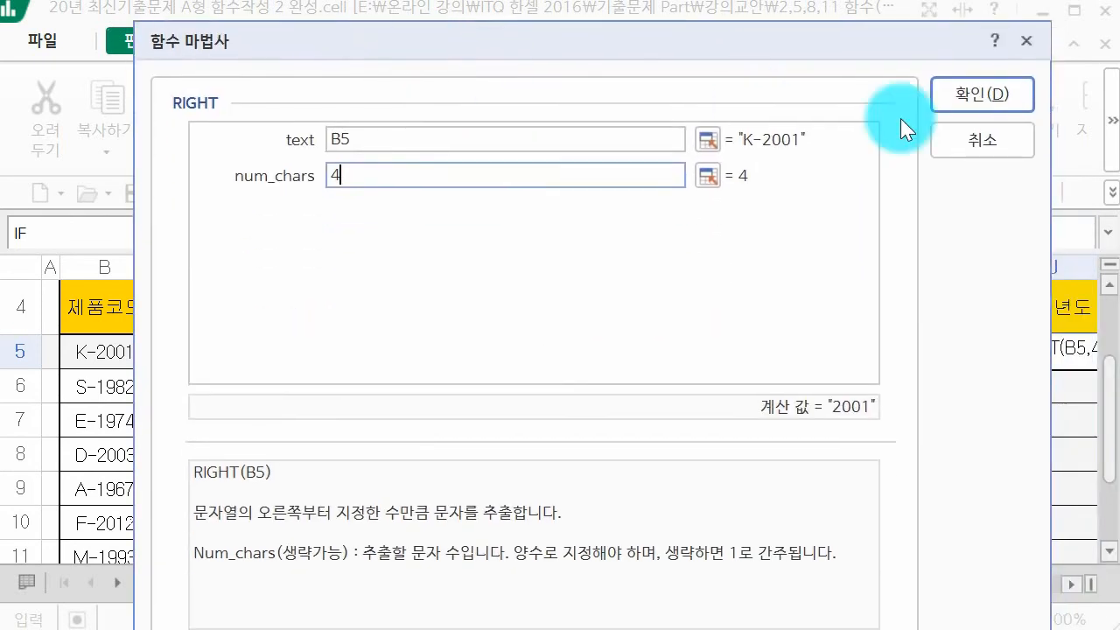
left_click(977, 94)
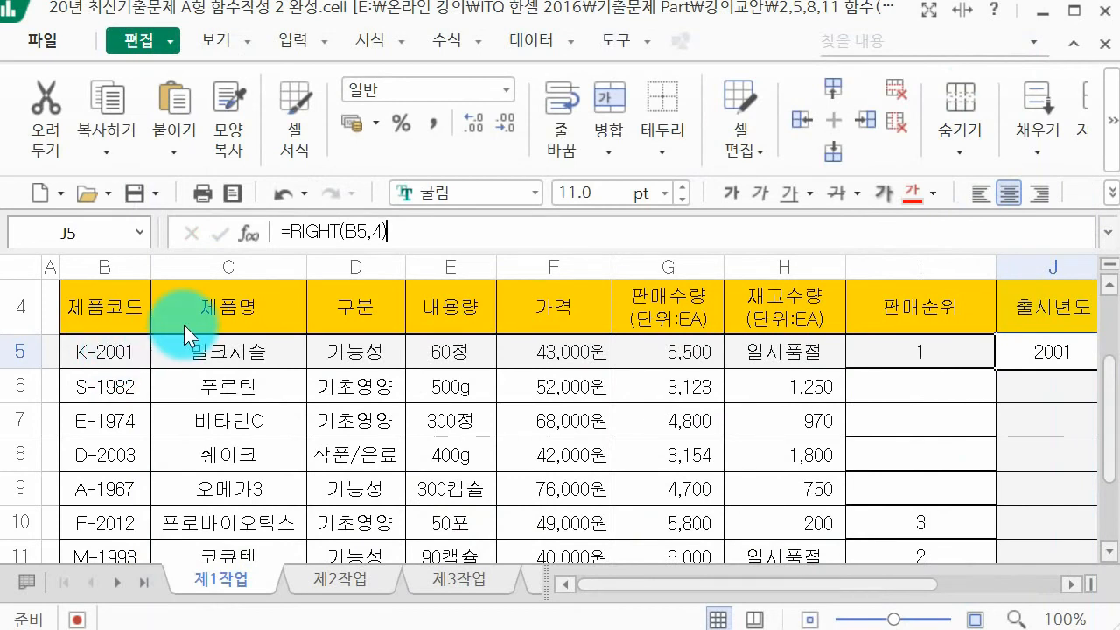
key("Return")
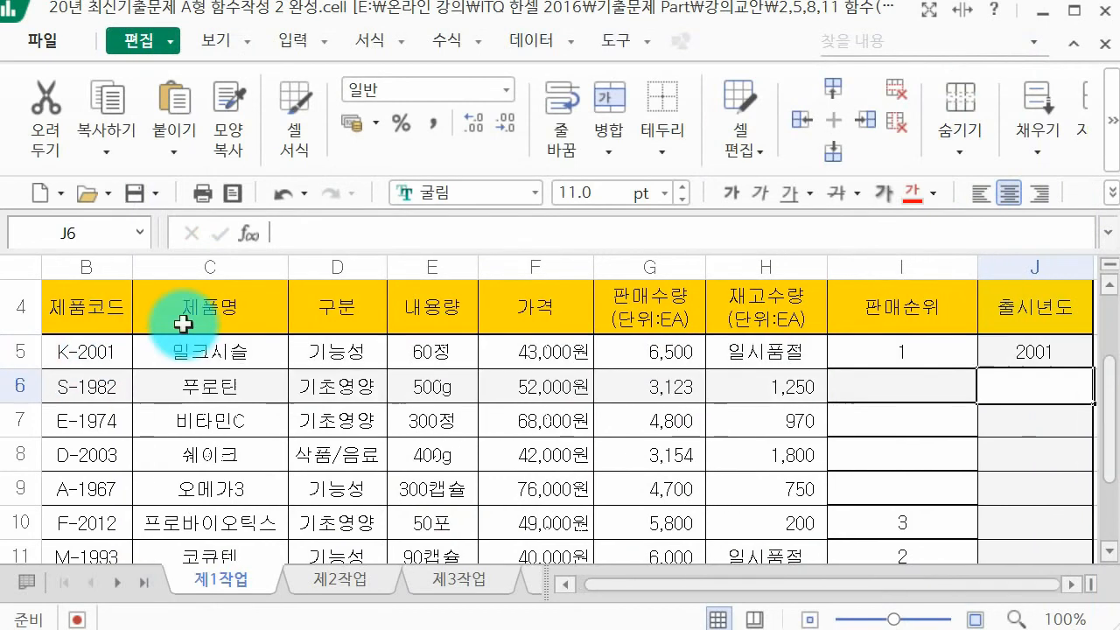
Copy the RIGHT formula from J5 down through J12 in the 출시년도 column
left_click(1047, 362)
left_click_drag(1092, 369, 1057, 544)
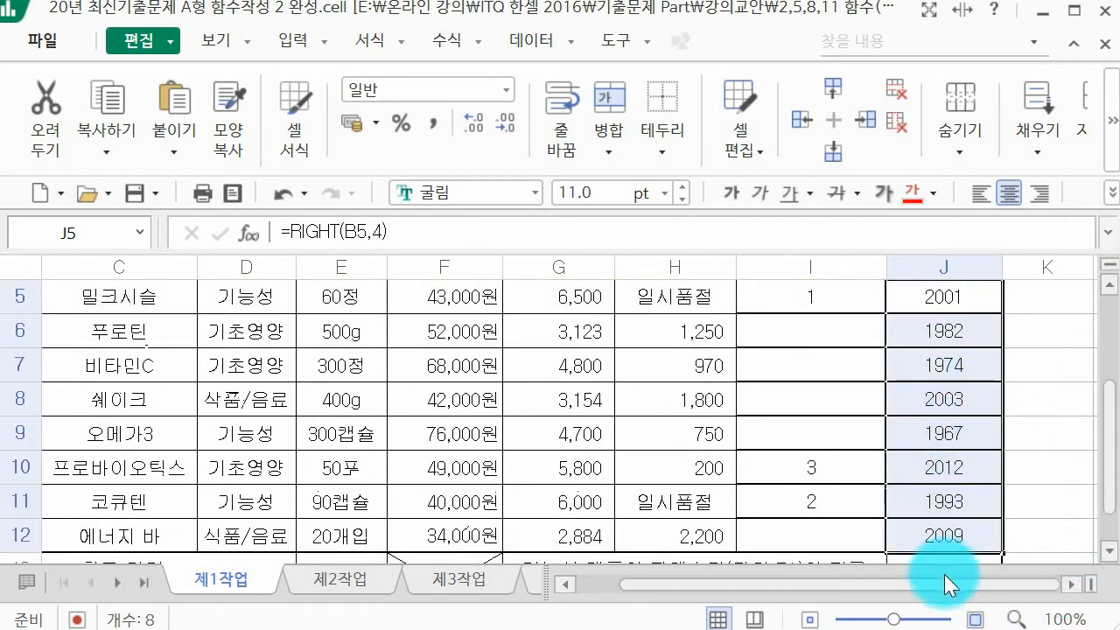
Start a MAX formula in E13 and bring up its arguments in the function wizard
left_click_drag(943, 574, 850, 569)
scroll(750, 467, "down", 1)
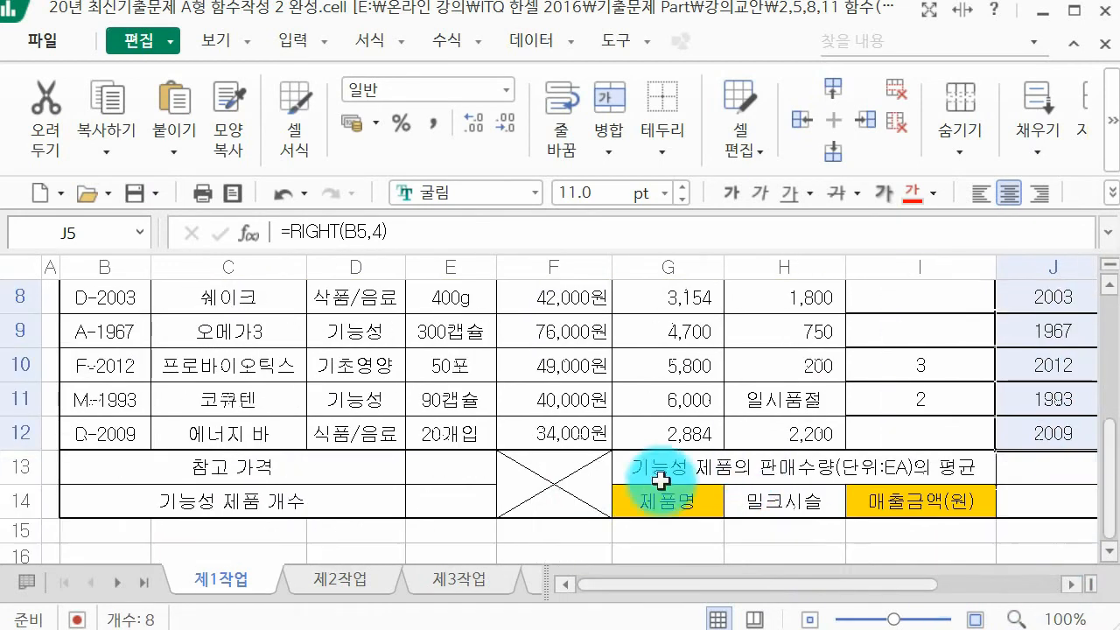
left_click(454, 471)
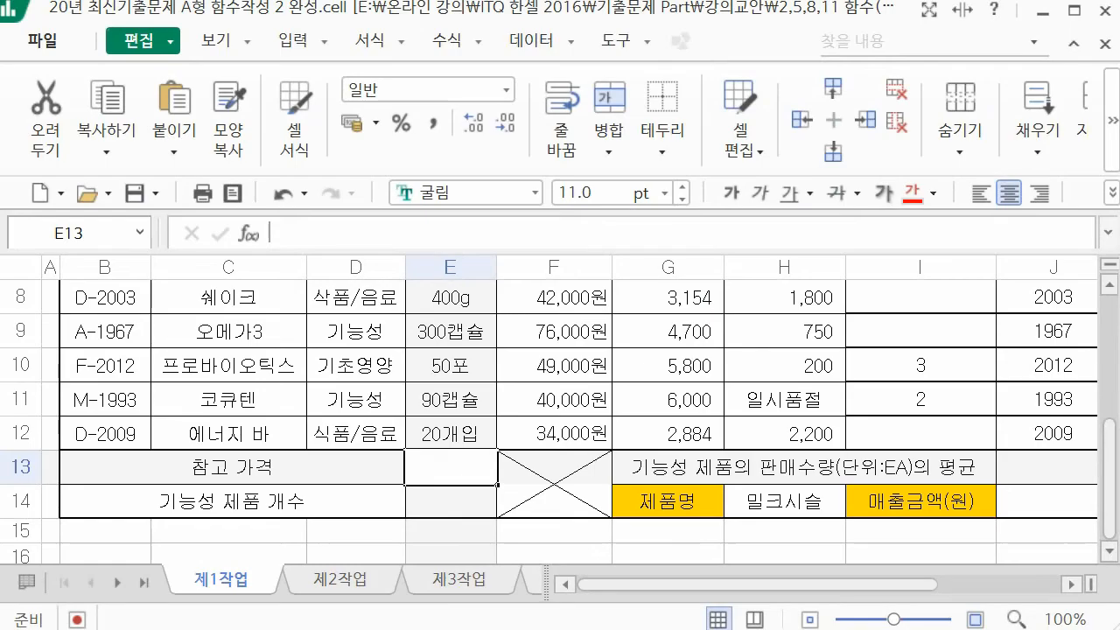
left_click(413, 265)
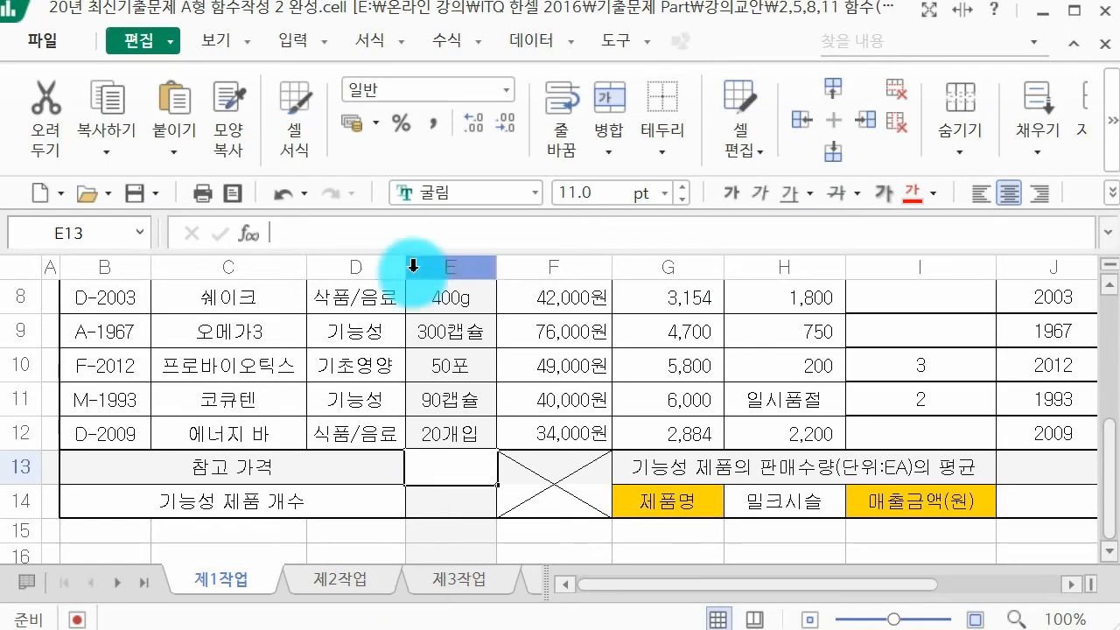
left_click(435, 229)
type("=")
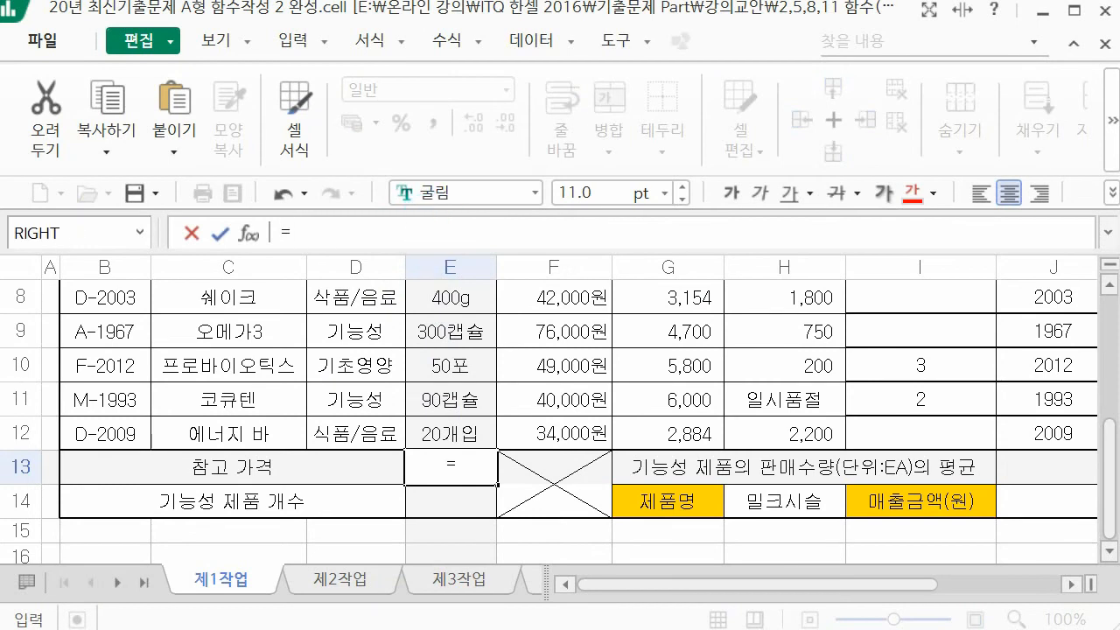
type("ma")
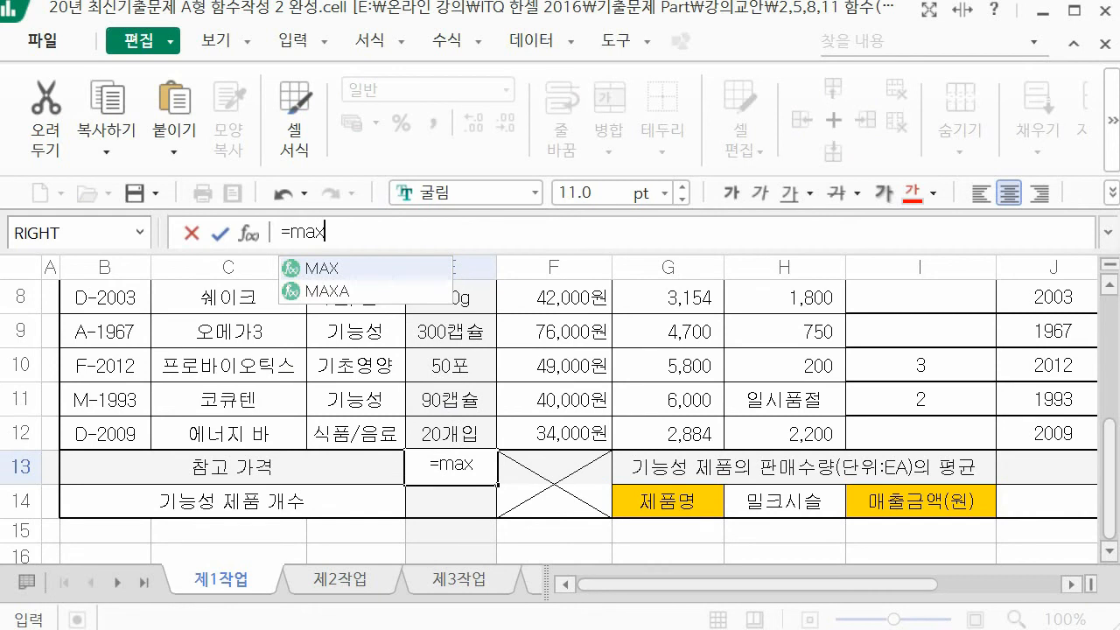
type("x")
key("Tab")
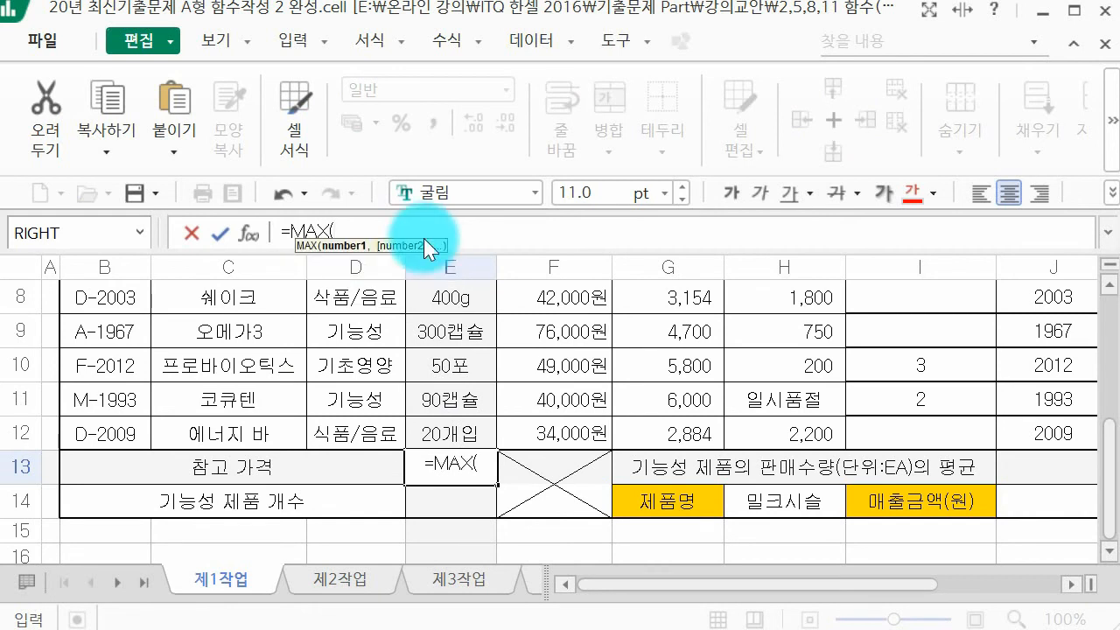
left_click(253, 229)
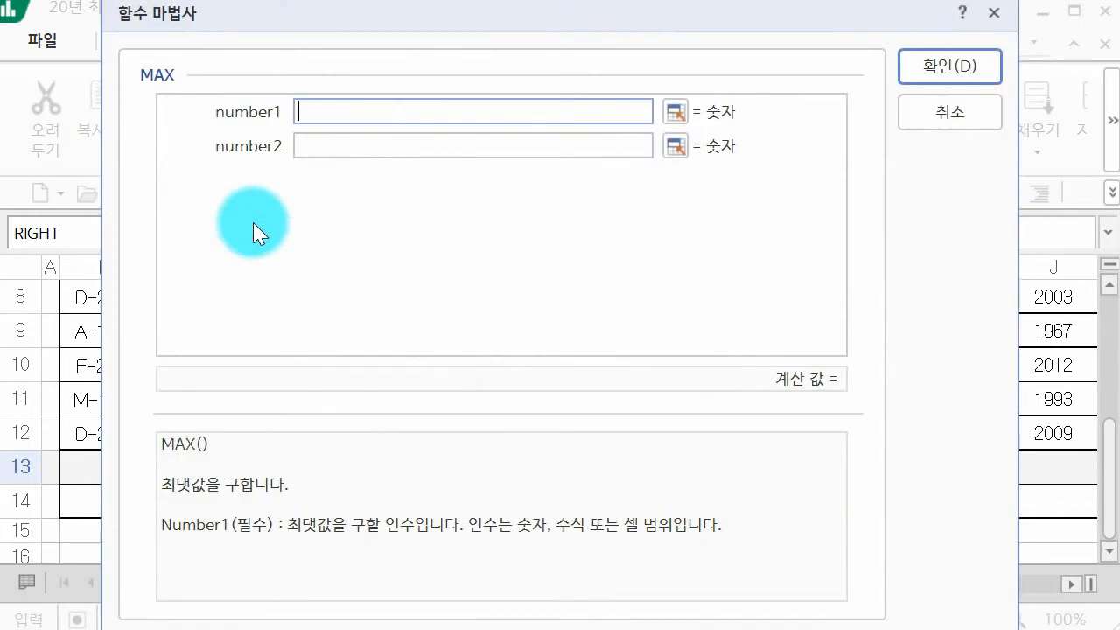
Set the MAX function's number1 to the price range F5:F12 and apply the formula to E13
left_click_drag(477, 35, 996, 124)
scroll(621, 376, "up", 2)
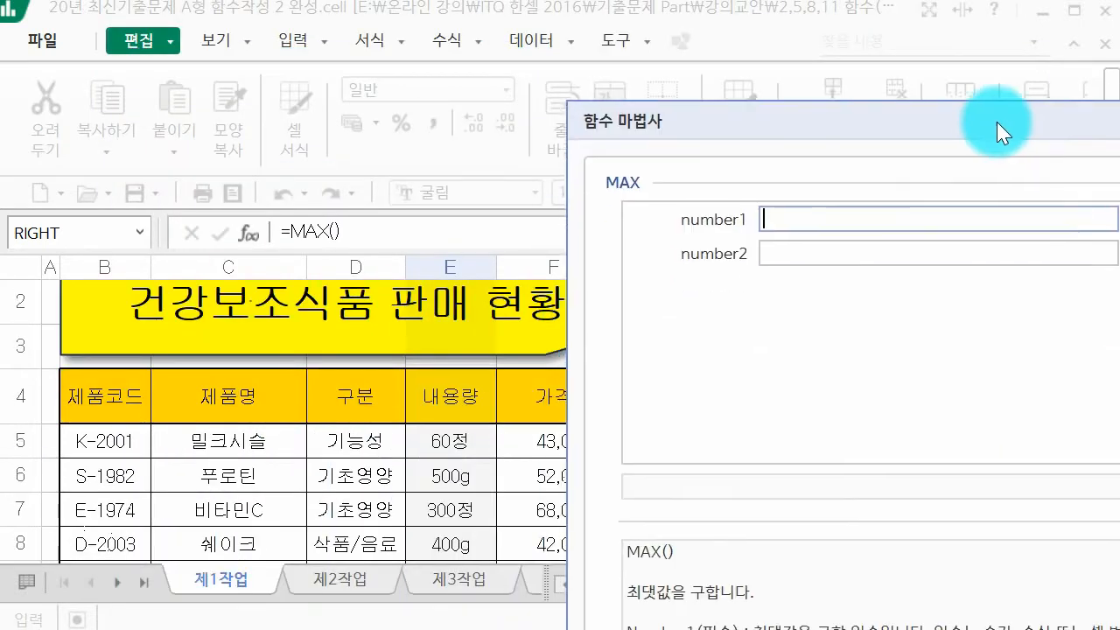
mouse_move(554, 440)
left_mouse_down()
mouse_move(552, 485)
mouse_move(530, 512)
mouse_move(534, 578)
mouse_move(557, 436)
left_mouse_up()
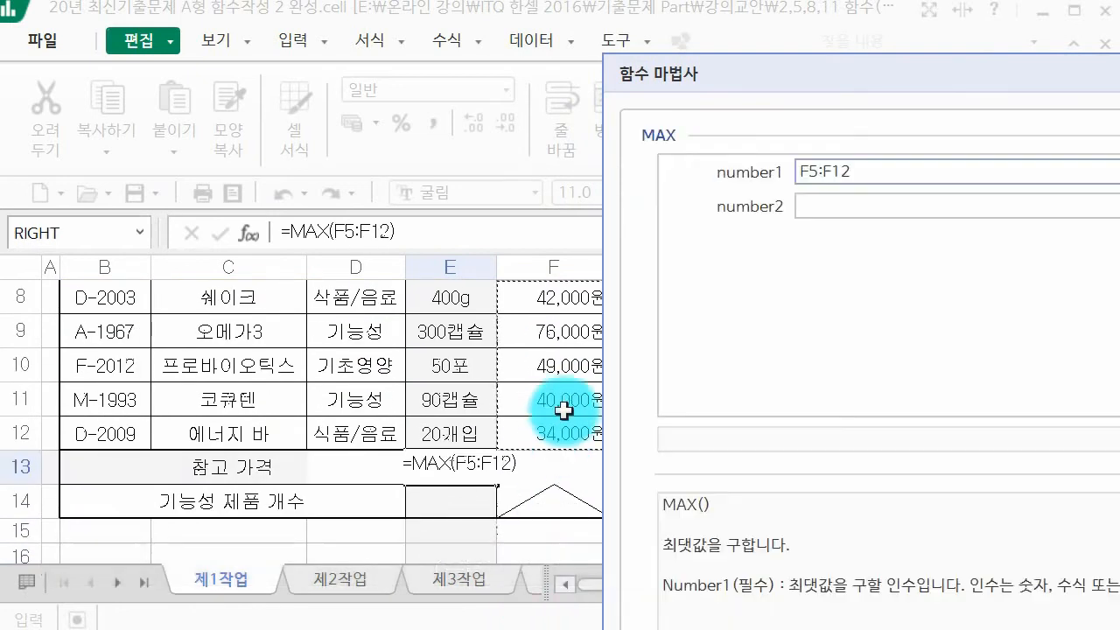
left_click_drag(708, 74, 228, 48)
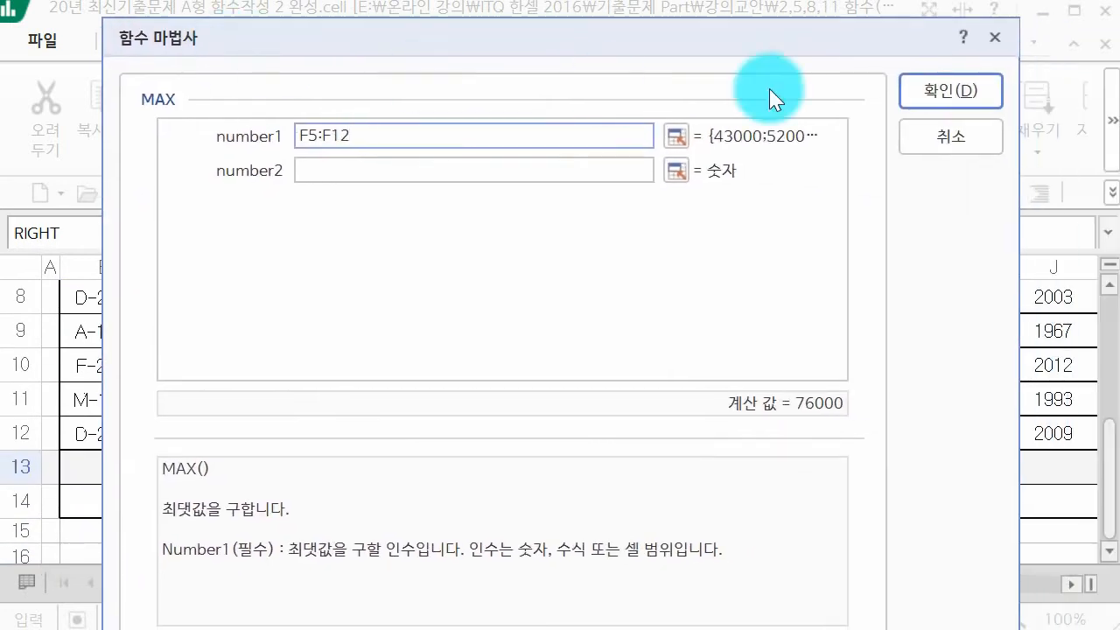
left_click(952, 93)
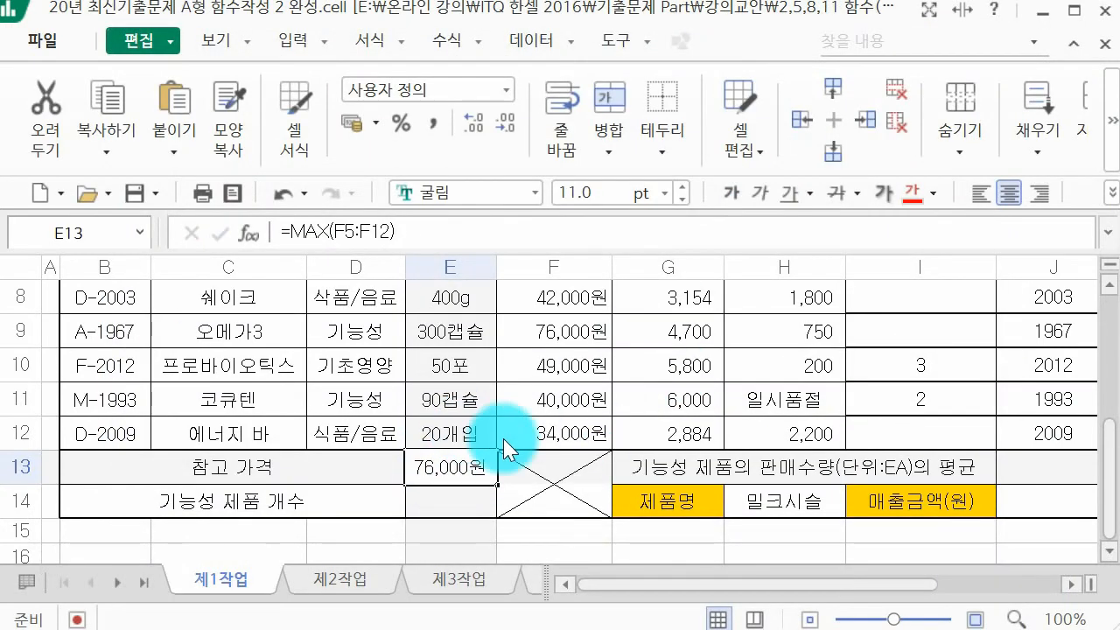
key("Return")
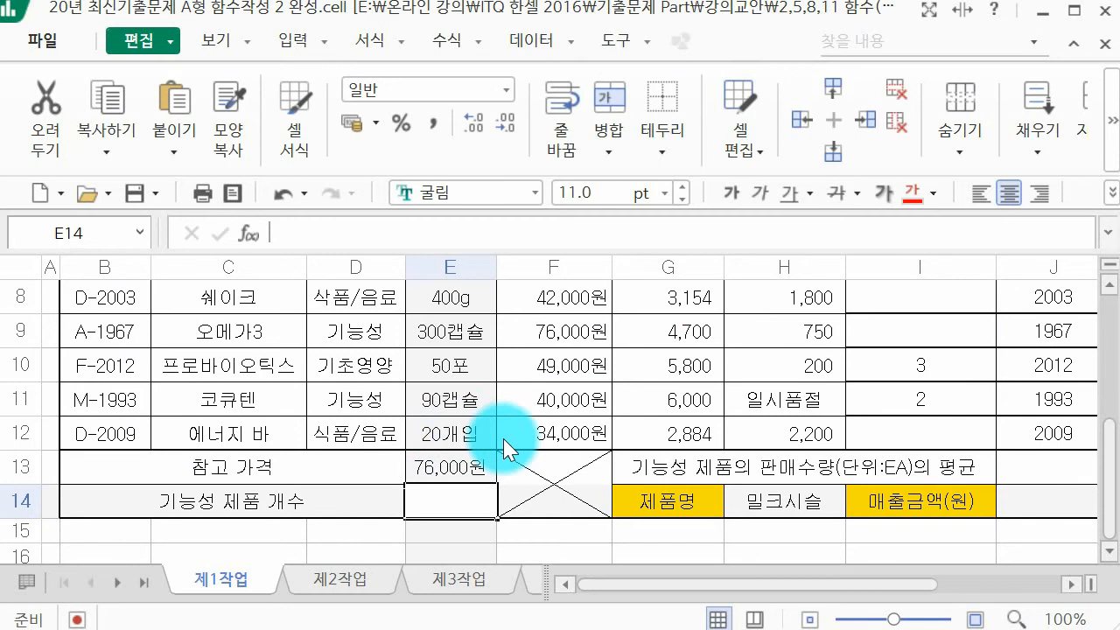
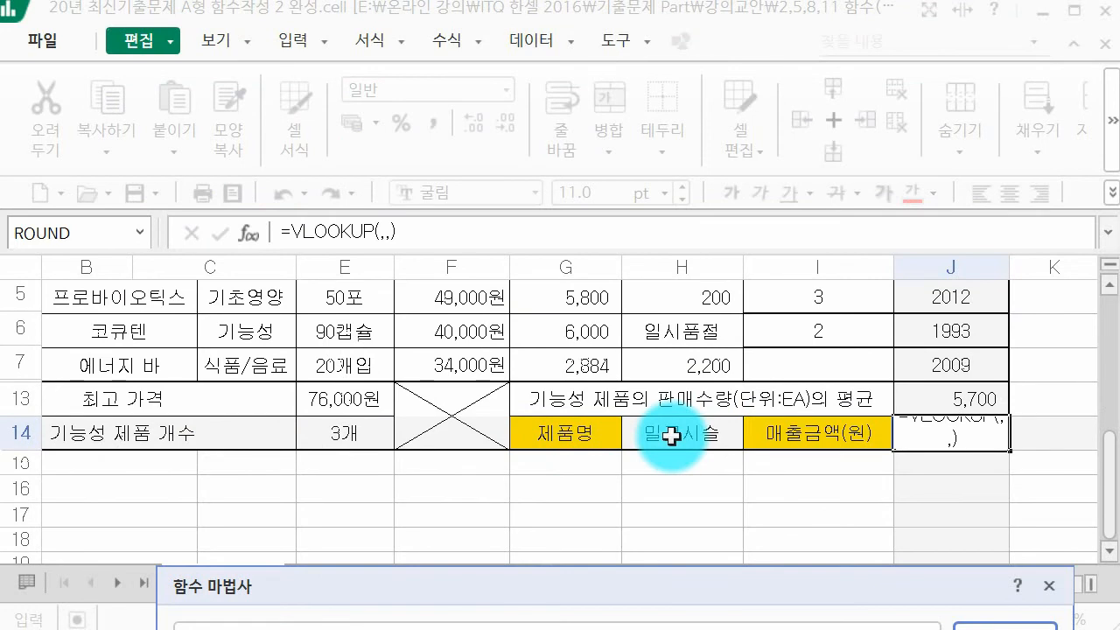
Set the lookup_value of the VLOOKUP in J14 to H14 and move on to the table_array argument
left_click_drag(524, 600, 499, 179)
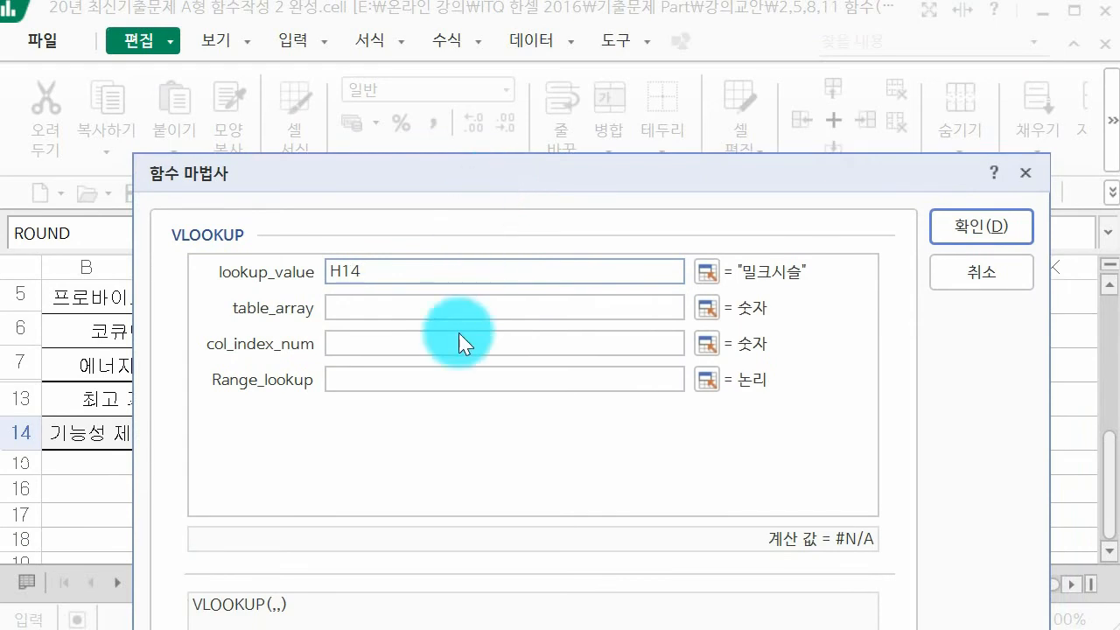
left_click(404, 308)
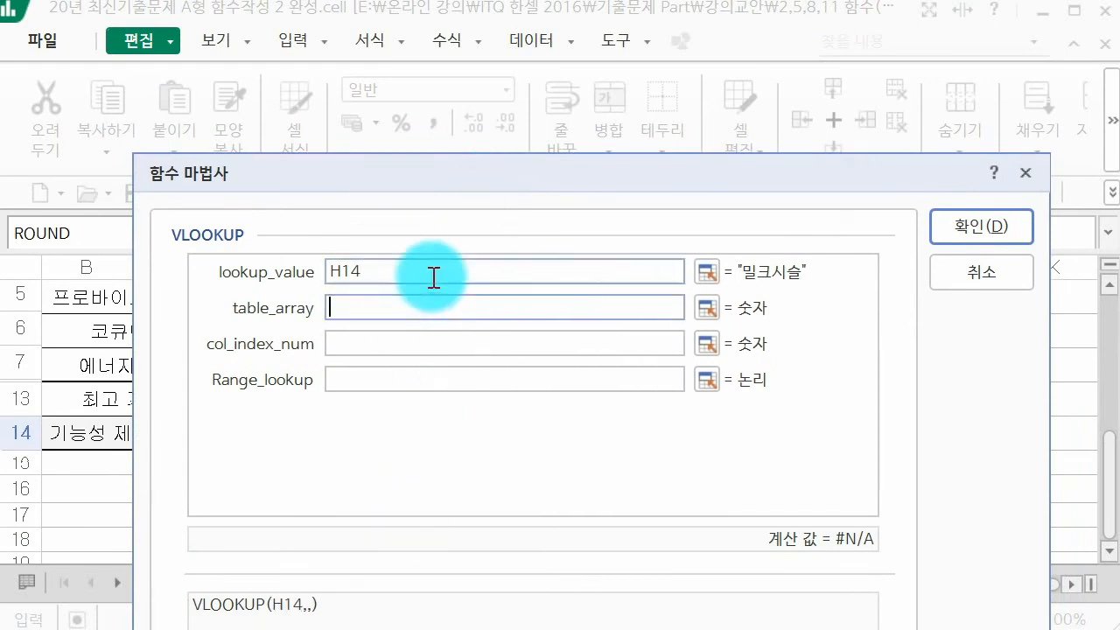
Set the VLOOKUP table_array argument to the product data range B5:H12
left_click_drag(400, 180, 389, 491)
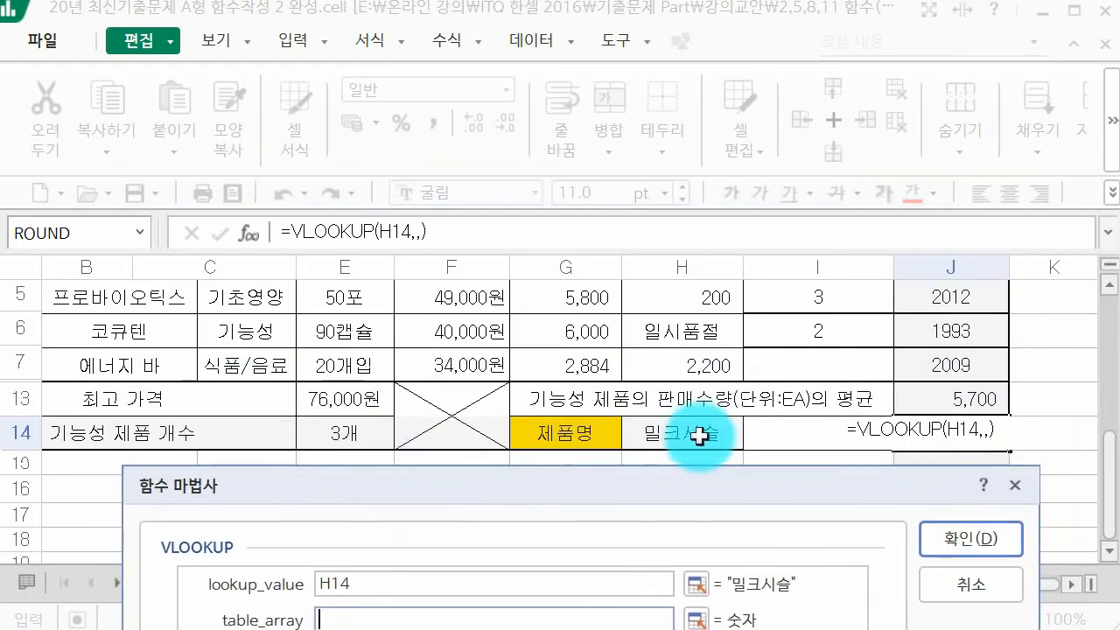
scroll(362, 337, "up", 2)
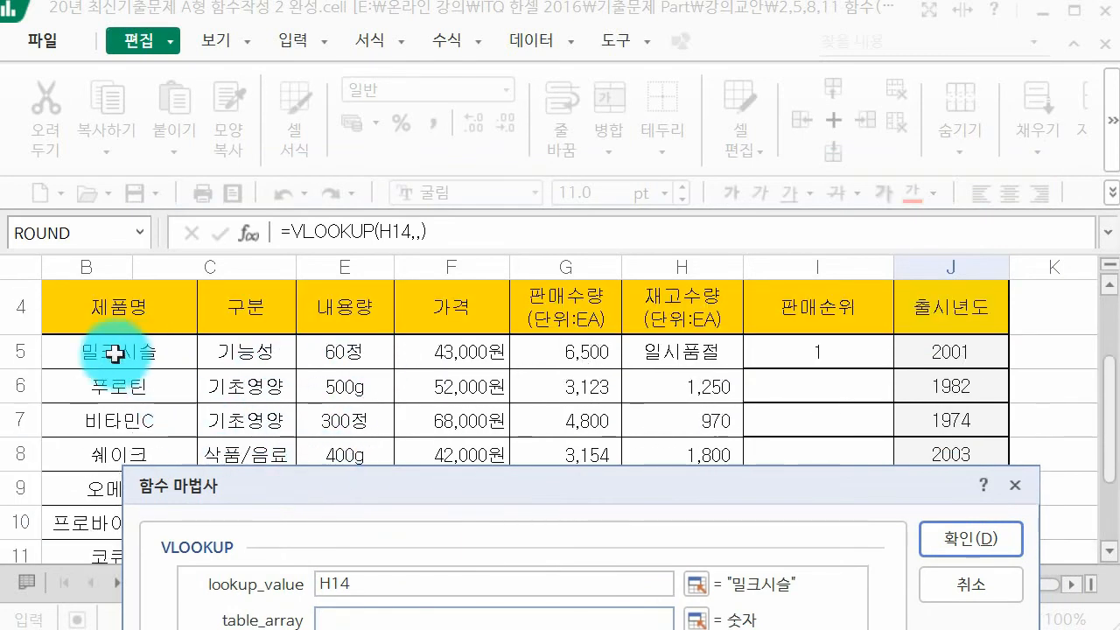
left_click(115, 354)
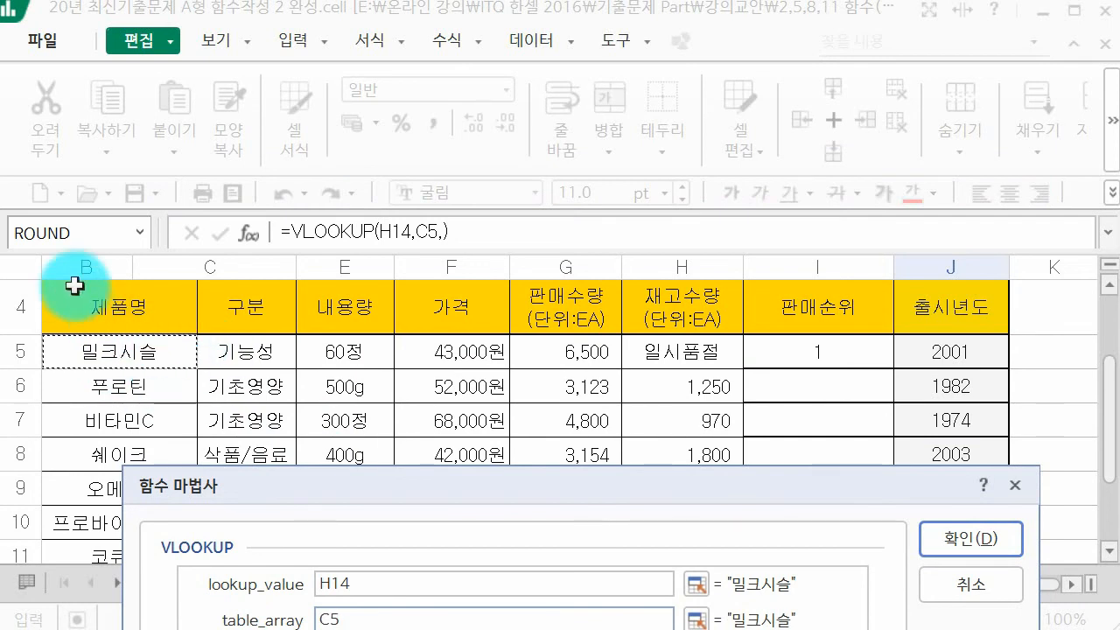
left_click(282, 351)
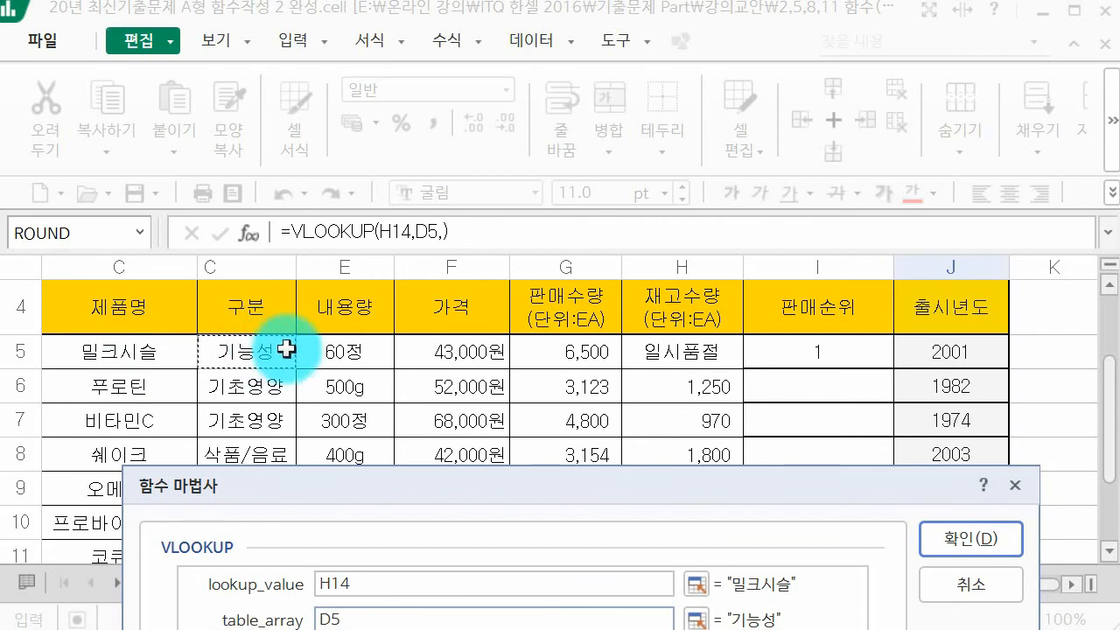
key("Left")
key("Left")
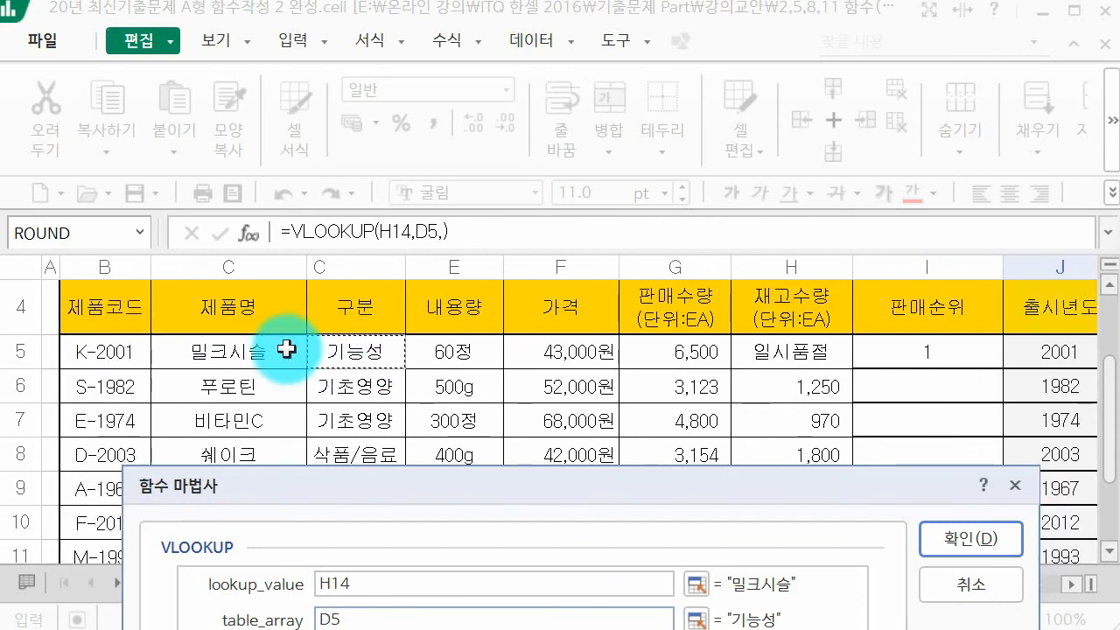
left_click(285, 351)
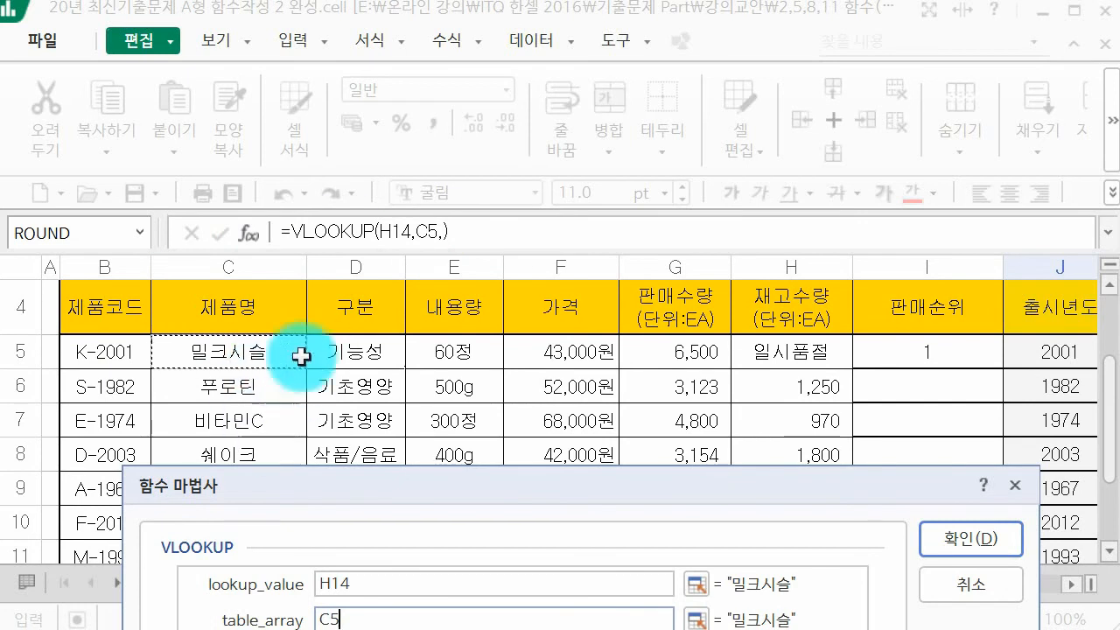
left_click_drag(251, 357, 807, 517)
left_click_drag(538, 484, 511, 387)
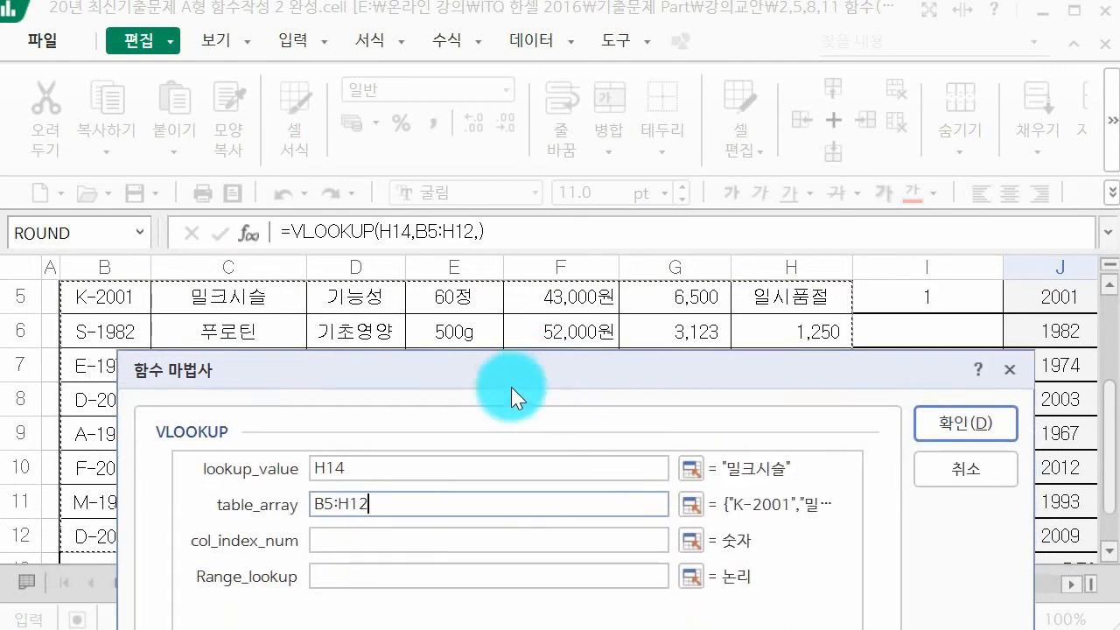
Set col_index_num to 4, counting the columns from the product name (제품명) to the price (가격)
left_click(413, 541)
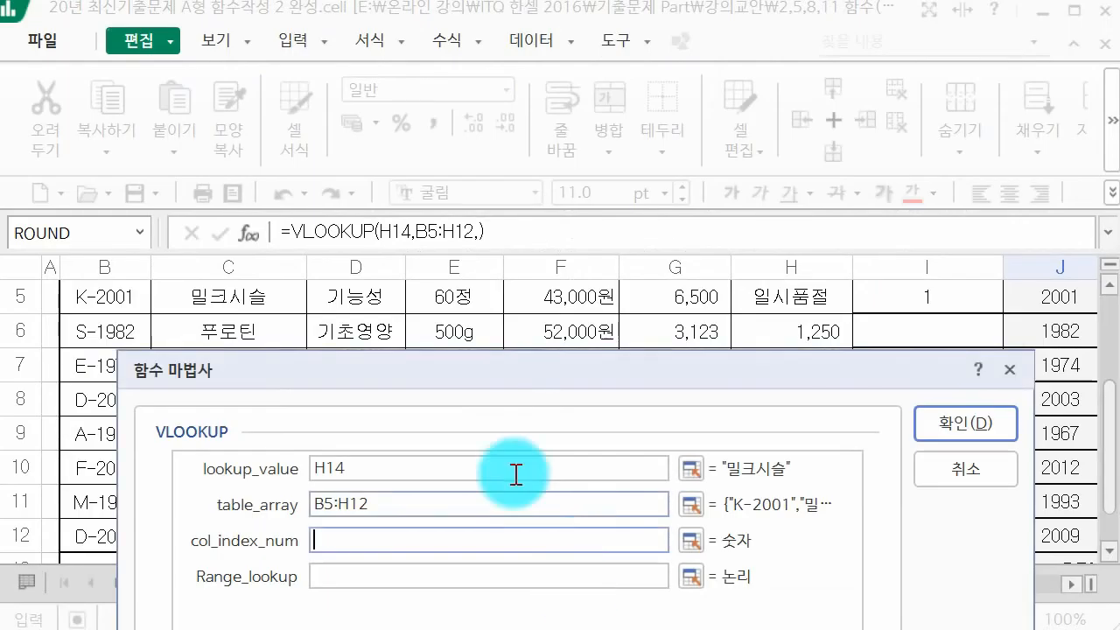
scroll(467, 337, "up", 1)
left_click_drag(485, 378, 496, 487)
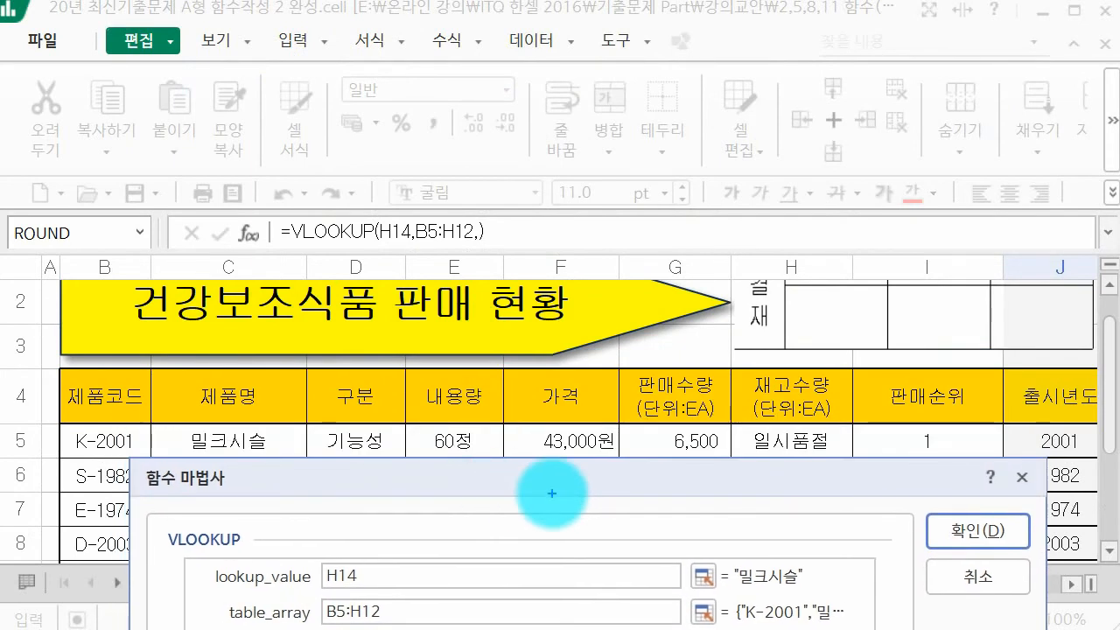
left_click_drag(264, 328, 249, 424)
left_click_drag(327, 357, 384, 380)
mouse_move(420, 319)
left_mouse_down()
mouse_move(437, 350)
mouse_move(448, 450)
left_mouse_up()
mouse_move(534, 321)
left_mouse_down()
mouse_move(569, 330)
mouse_move(592, 250)
mouse_move(597, 412)
left_mouse_up()
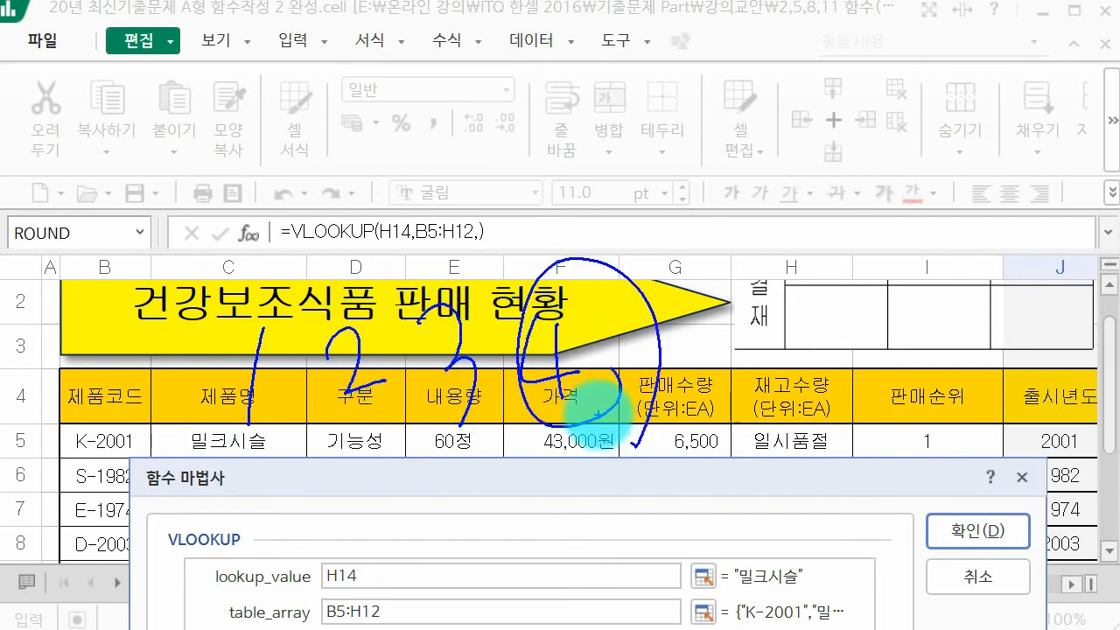
key("Escape")
left_click_drag(539, 485, 529, 383)
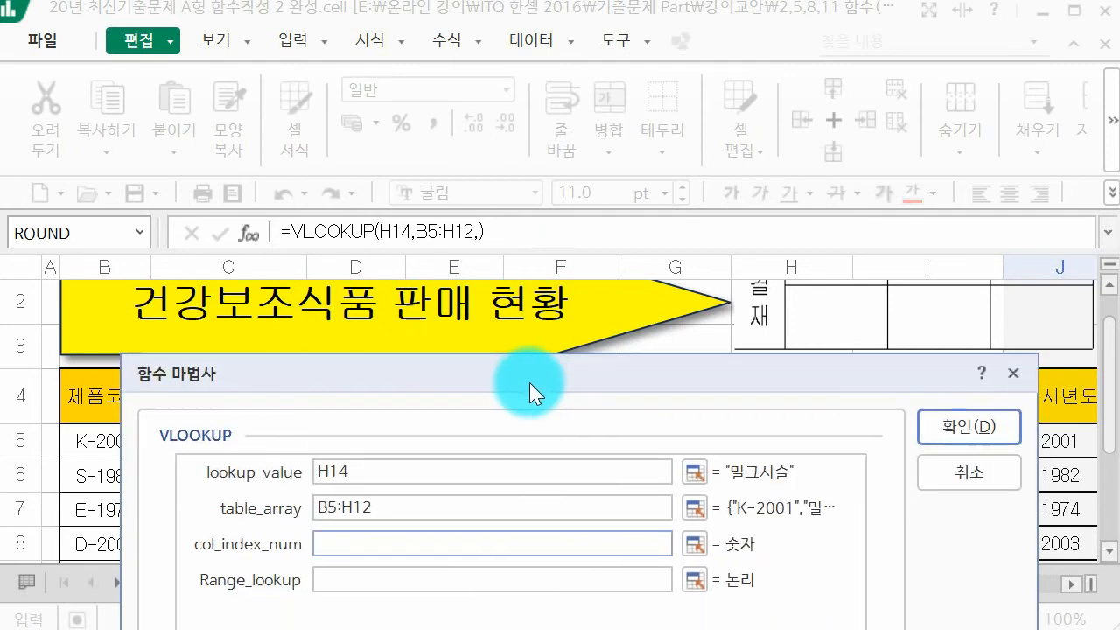
type("4")
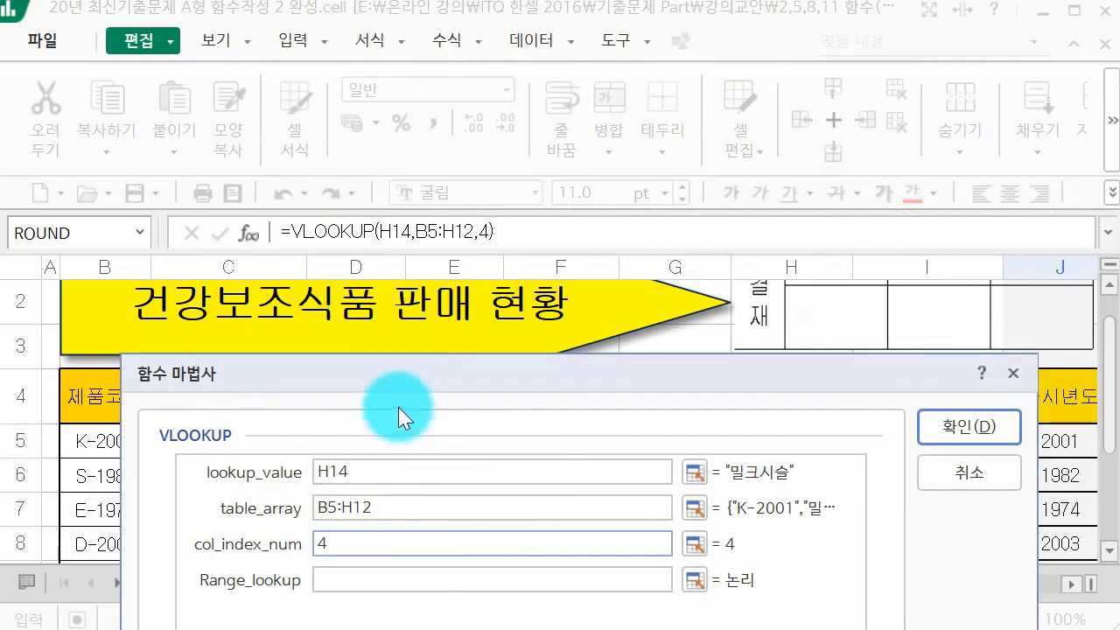
Set the Range_lookup argument to false for an exact match
left_click_drag(396, 381, 372, 529)
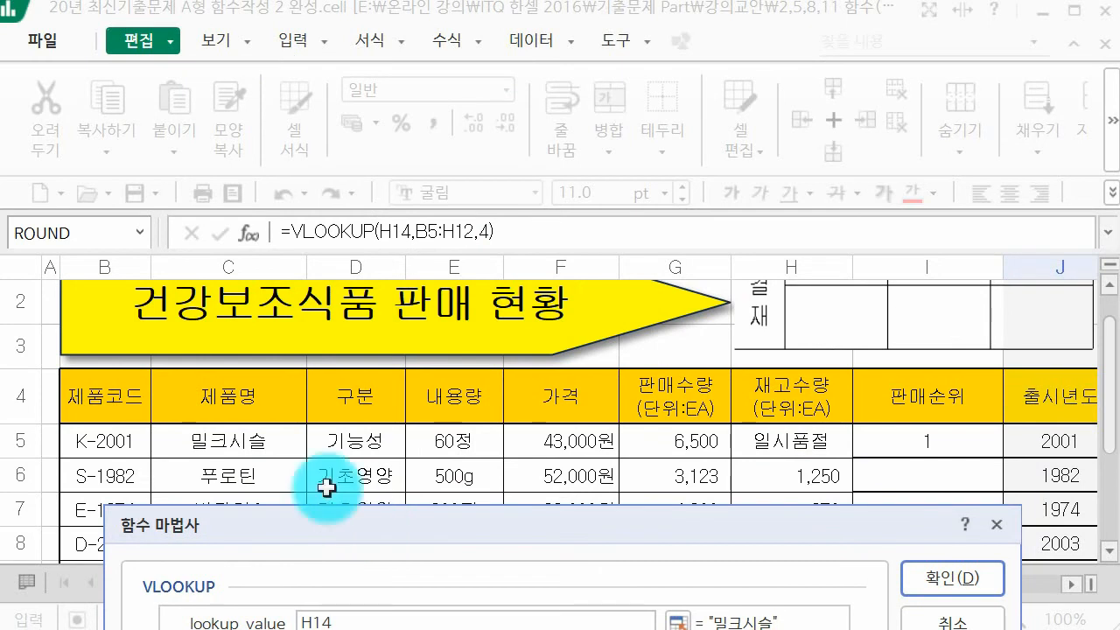
left_click_drag(434, 532, 488, 77)
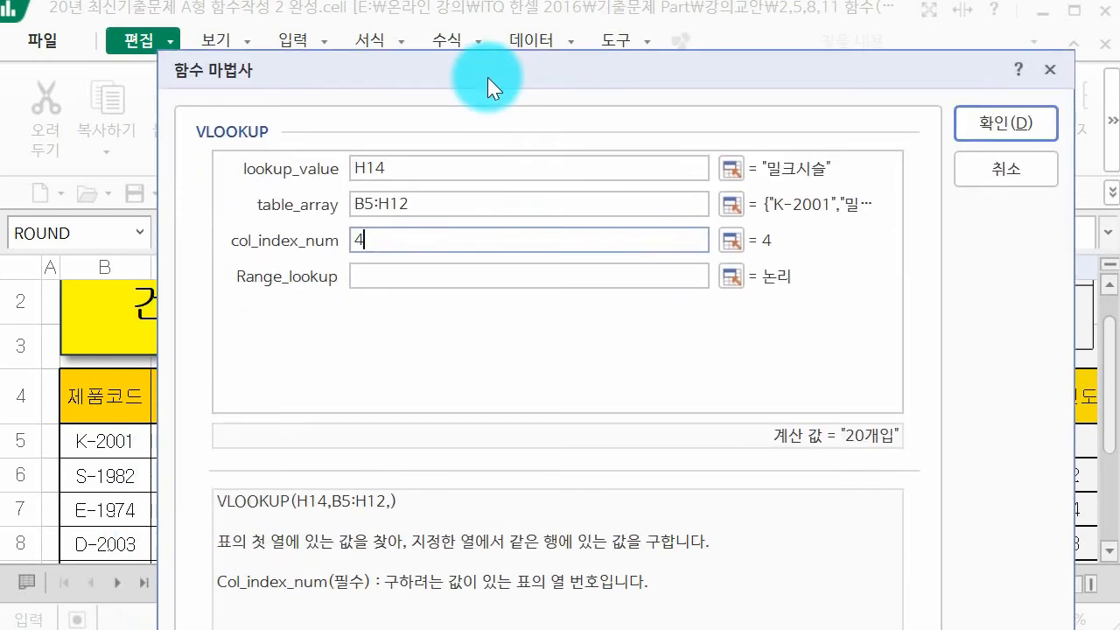
left_click(431, 285)
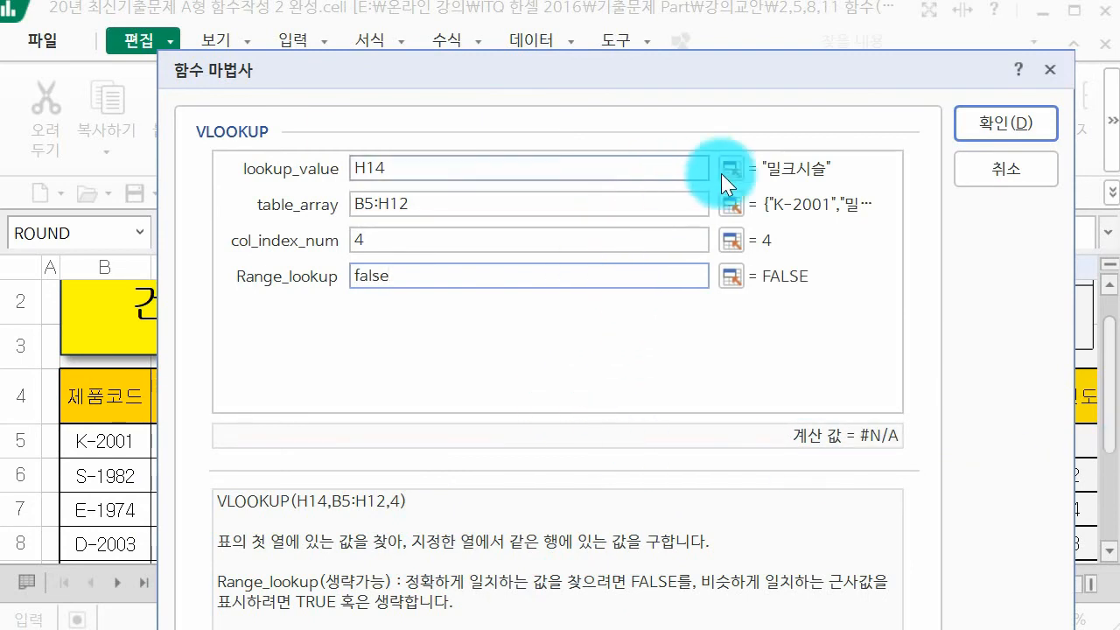
Correct the table_array to C5:H12 so it starts at the product name column, and accept the function
left_click(365, 204)
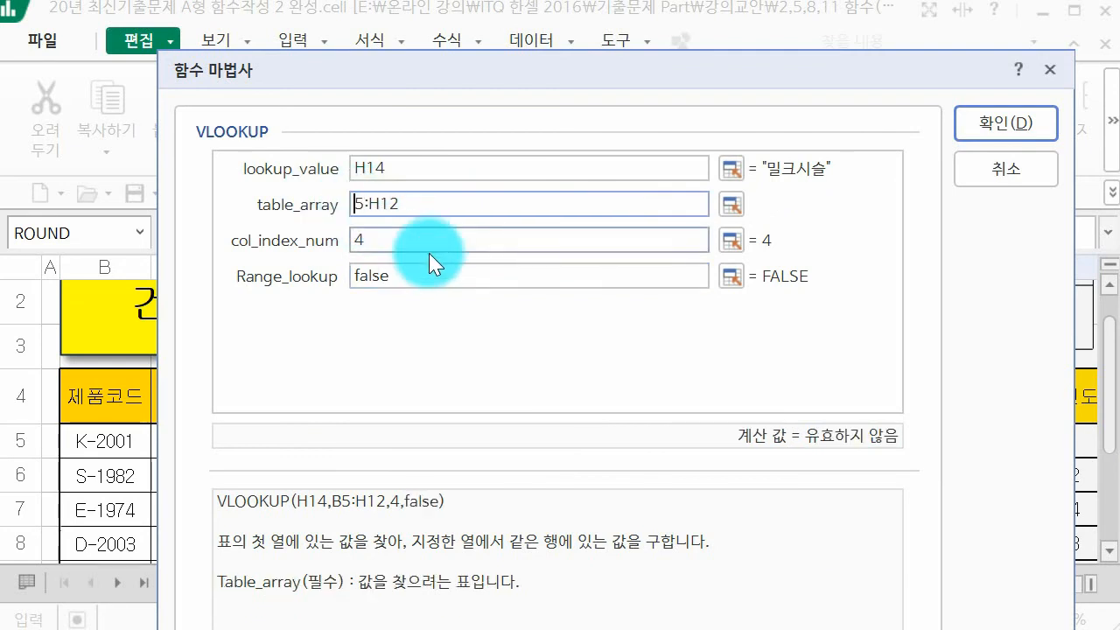
type("C")
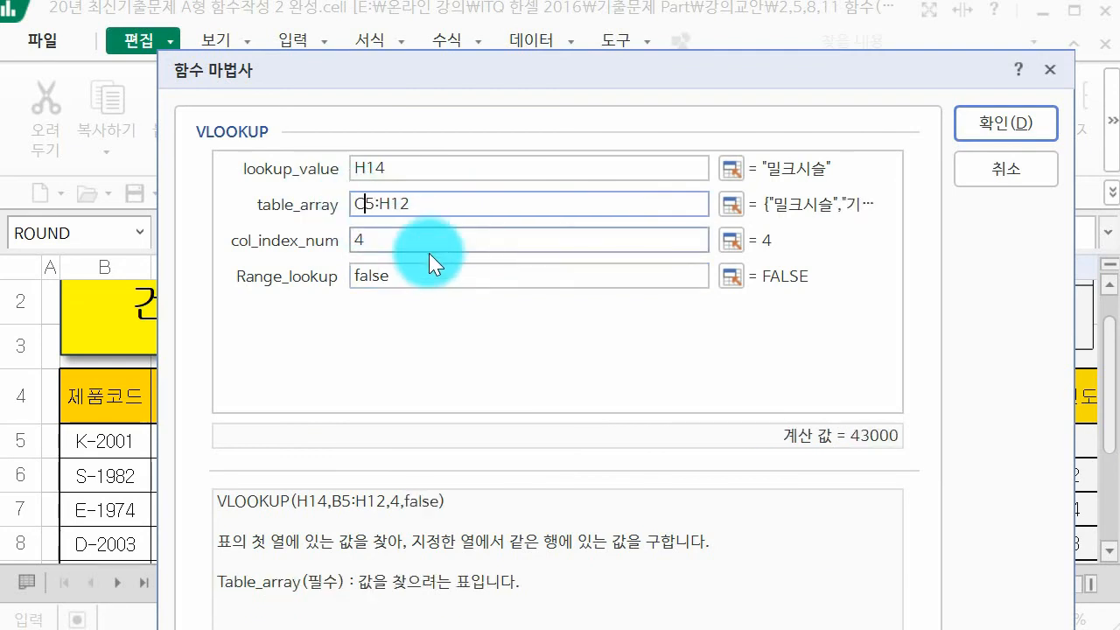
left_click(989, 121)
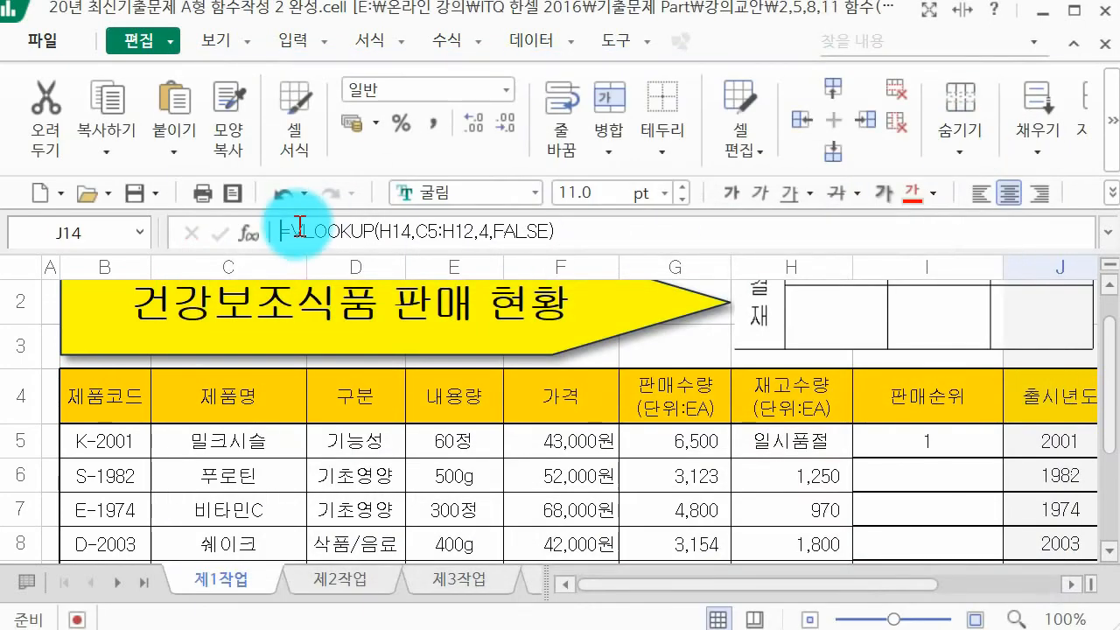
Append a multiplication by a repeated VLOOKUP to the J14 formula and copy that second VLOOKUP expression
left_click_drag(299, 229, 641, 225)
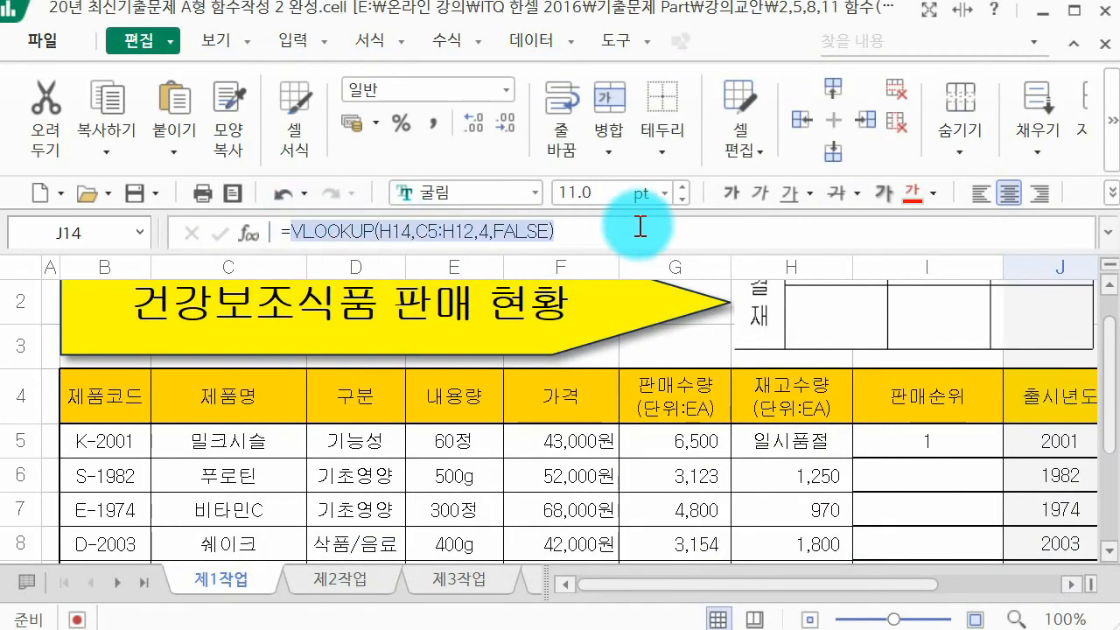
left_click(640, 226)
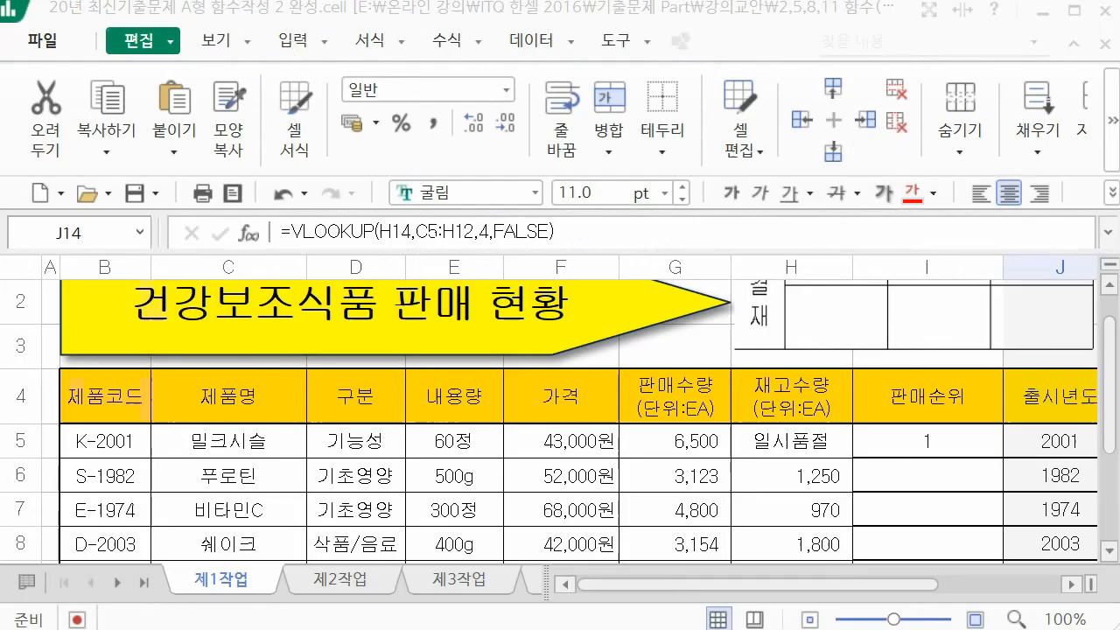
type("*")
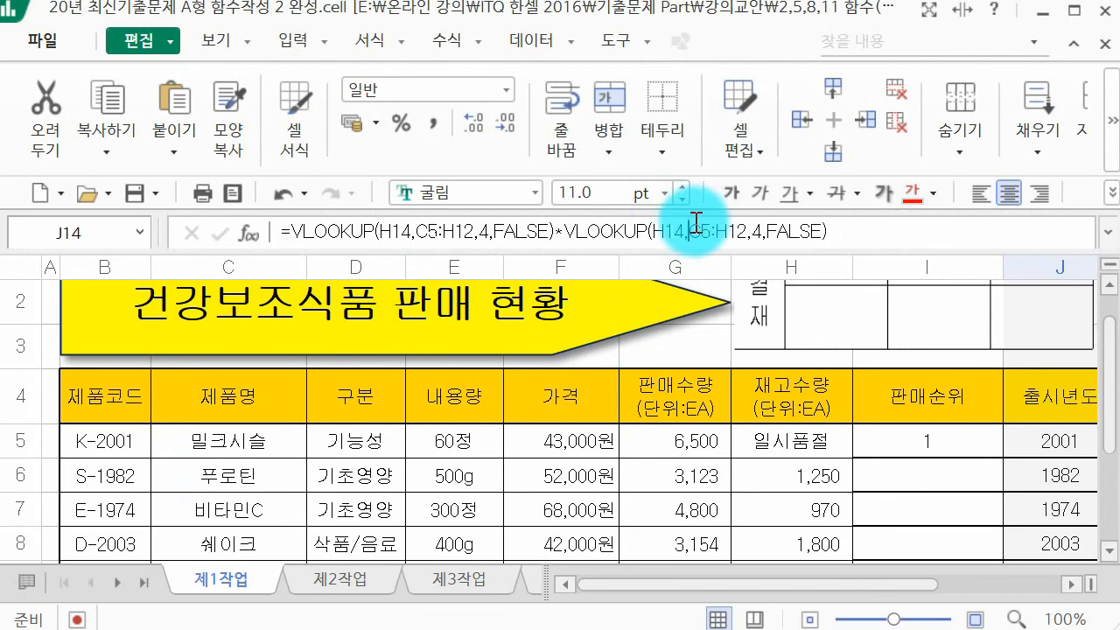
left_click(689, 229)
left_click_drag(565, 233, 922, 252)
key("ctrl+c")
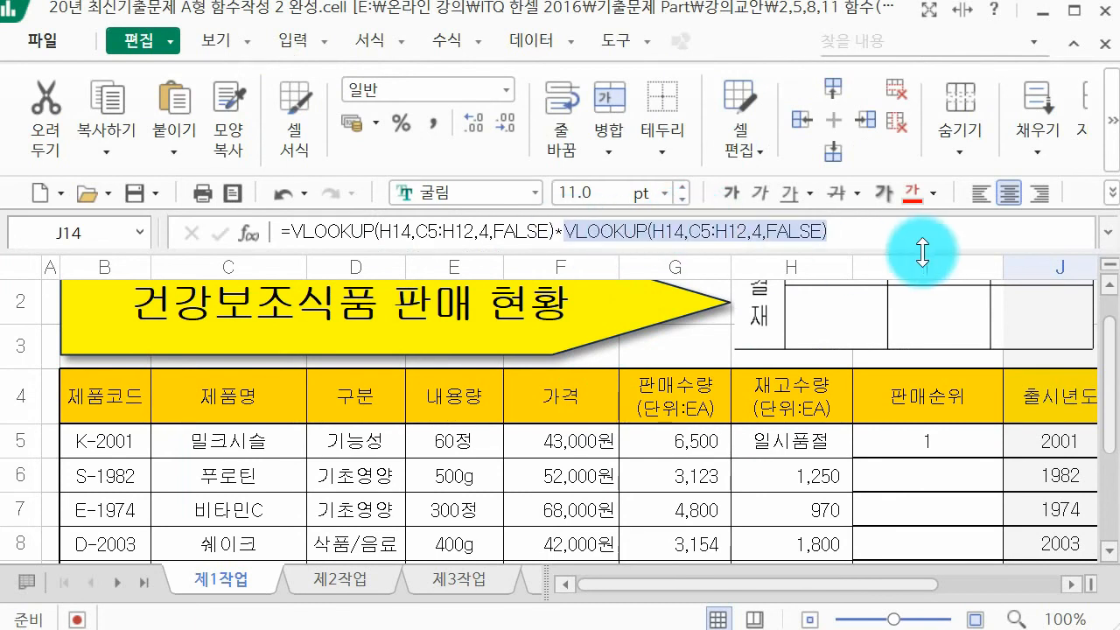
Try setting the VLOOKUP's col_index_num to 5, the sales quantity (판매수량) column, in the function wizard
left_click(250, 232)
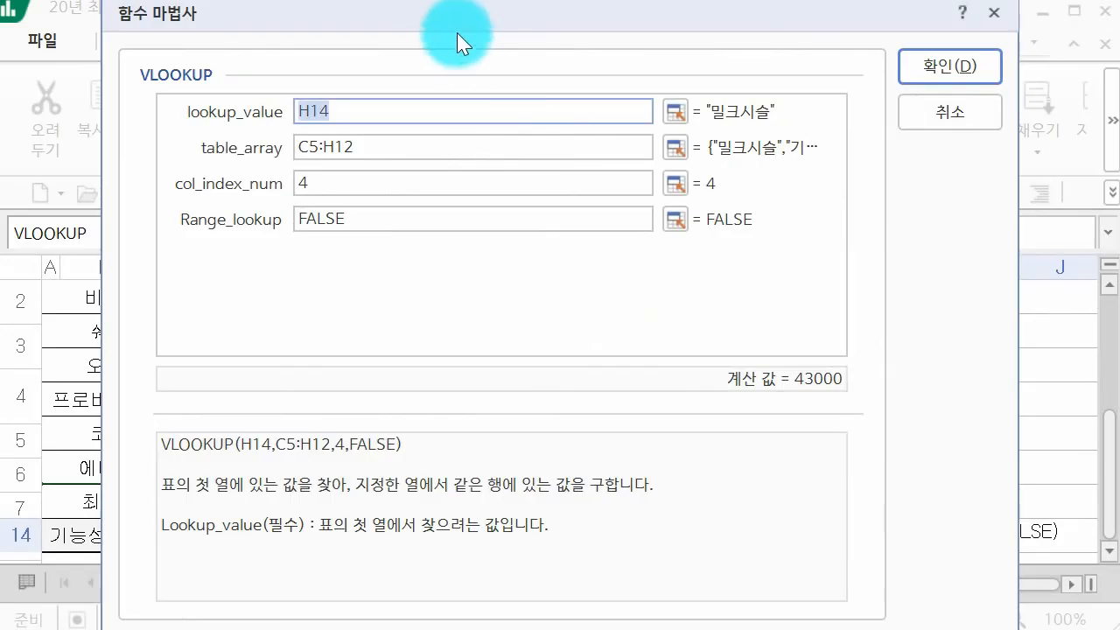
left_click_drag(457, 38, 448, 432)
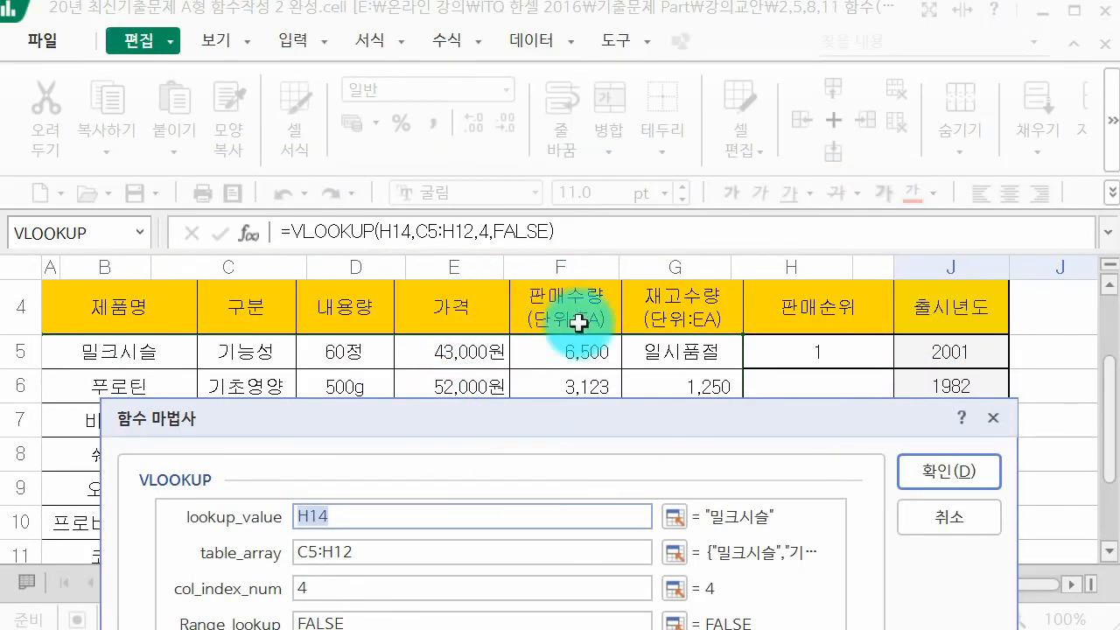
left_click(374, 584)
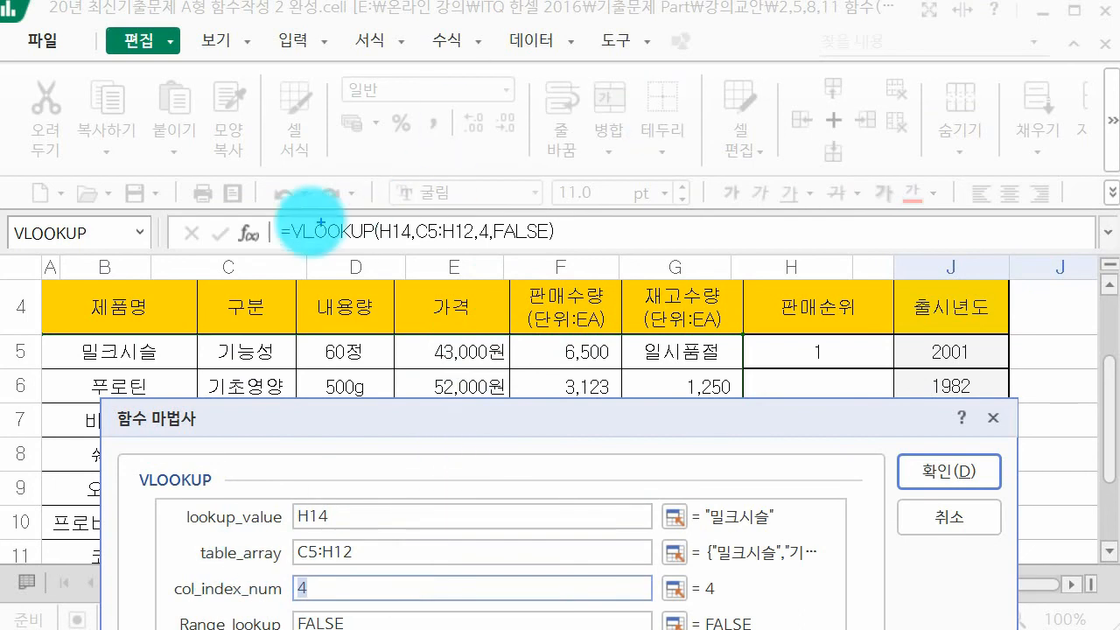
left_click_drag(202, 230, 179, 306)
left_click_drag(242, 244, 291, 295)
mouse_move(322, 235)
left_mouse_down()
mouse_move(338, 219)
mouse_move(357, 264)
mouse_move(331, 278)
left_mouse_up()
mouse_move(428, 224)
left_mouse_down()
mouse_move(464, 256)
mouse_move(459, 277)
left_mouse_up()
mouse_move(525, 217)
left_mouse_down()
mouse_move(564, 213)
mouse_move(560, 259)
left_mouse_up()
left_click_drag(573, 214, 551, 288)
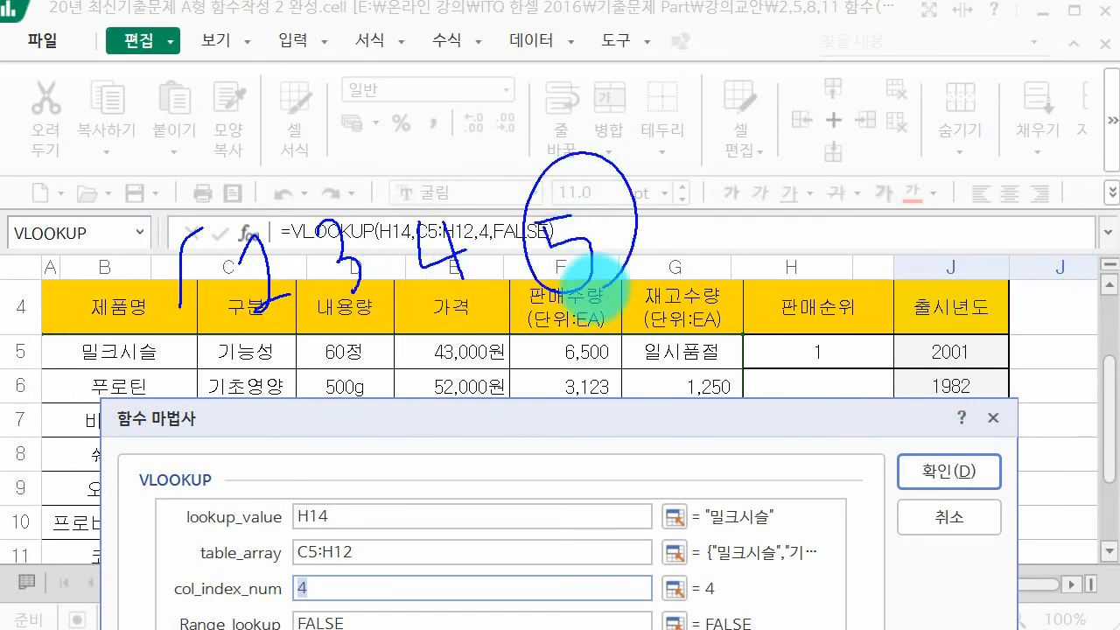
left_click_drag(160, 601, 349, 623)
left_click_drag(372, 566, 450, 601)
key("Escape")
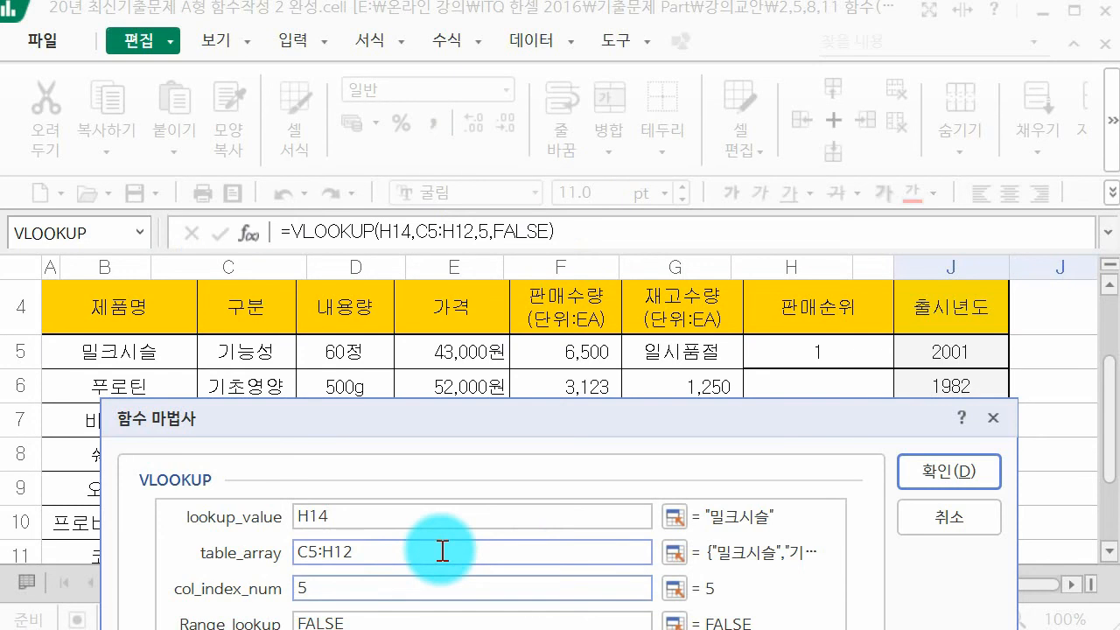
key("Escape")
Multiply the formula in J14 by VLOOKUP(H14,C5:H12,5,FALSE) and commit it
left_click_drag(554, 230, 301, 226)
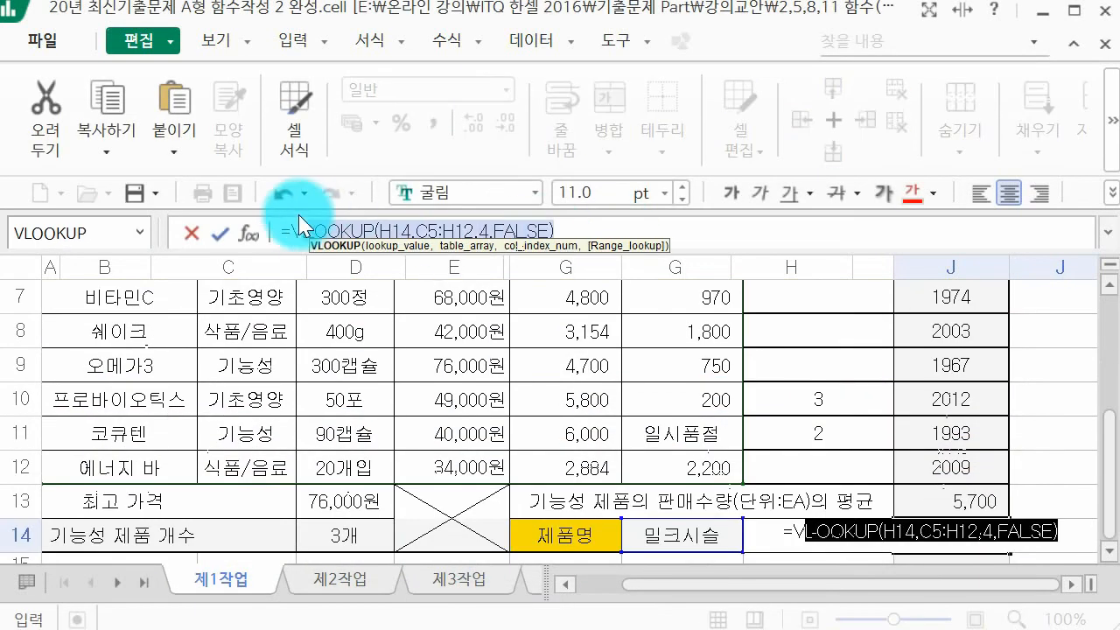
left_click(657, 234)
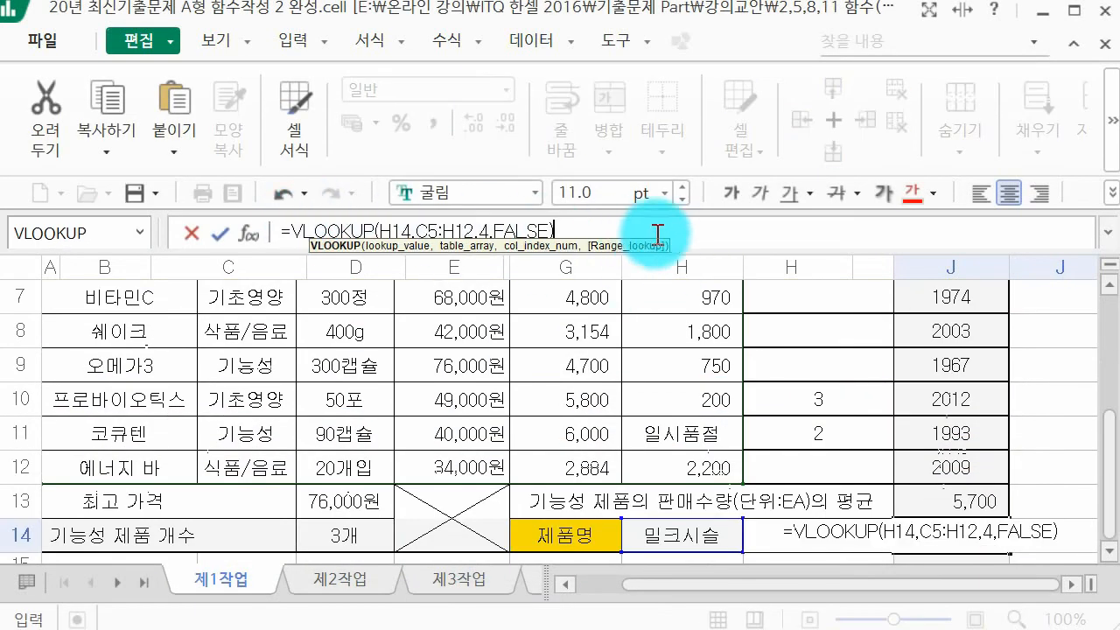
type("*")
key("ctrl+v")
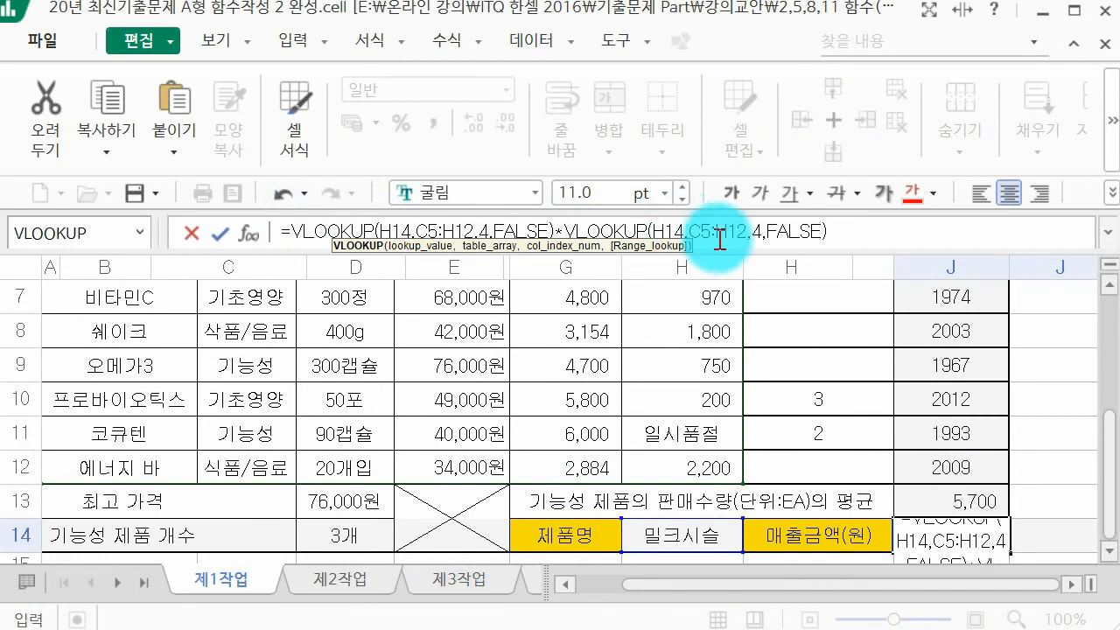
left_click(762, 231)
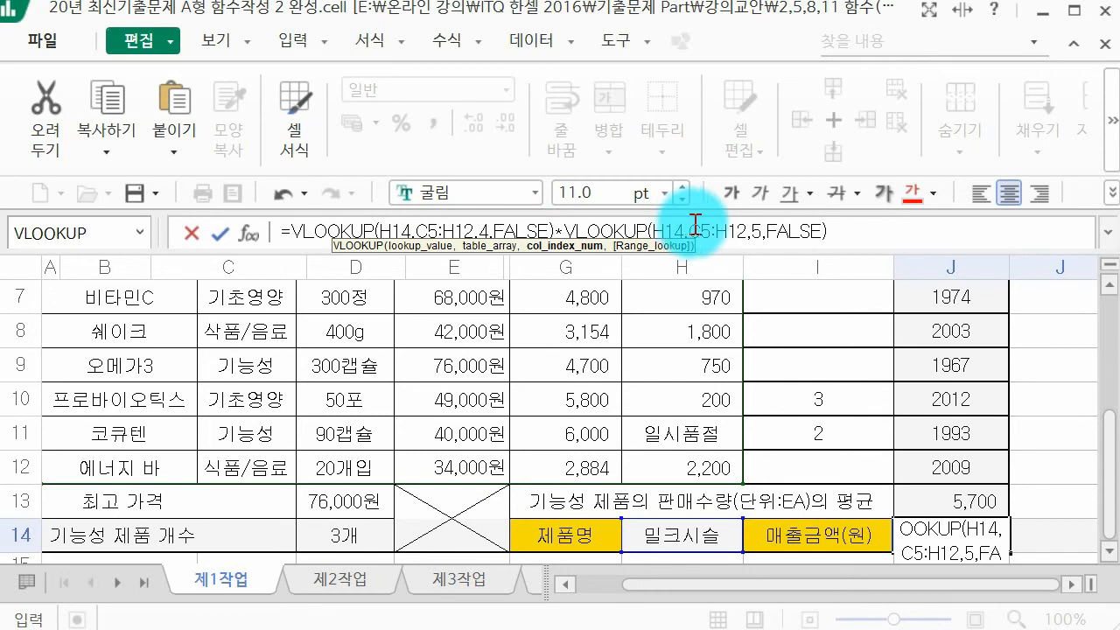
key("Return")
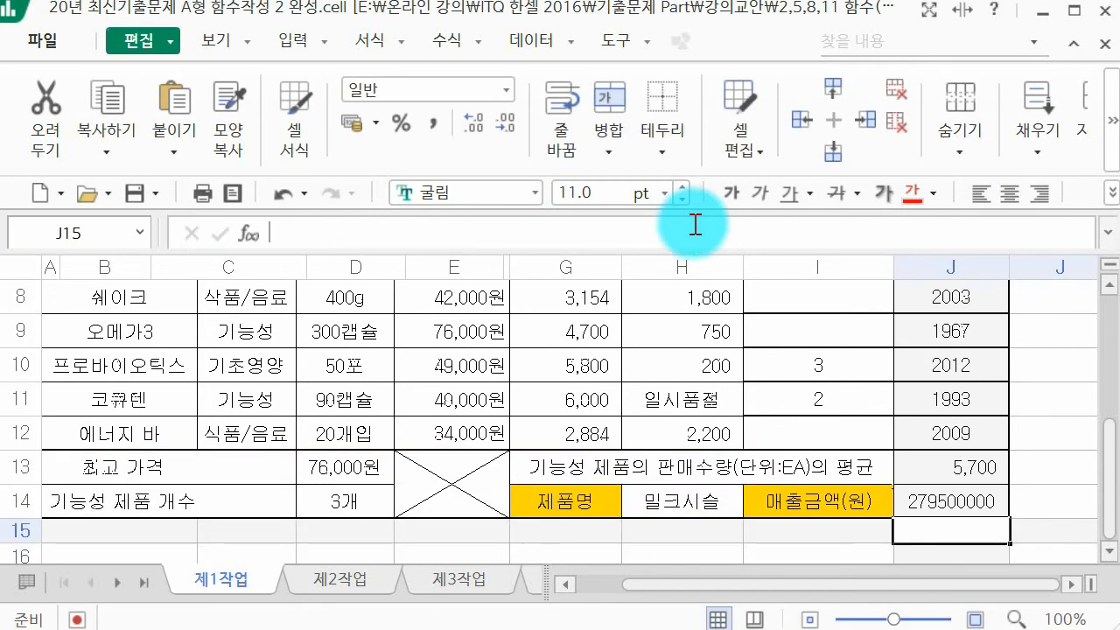
Format the sales amount in J14 as accounting (회계) with thousands separators
left_click(952, 498)
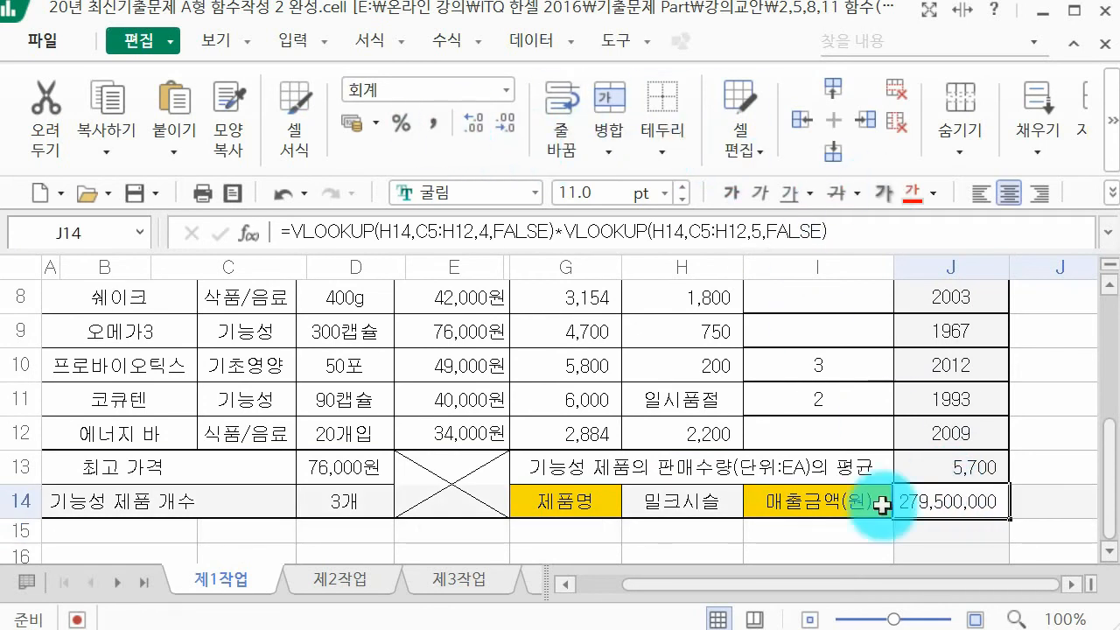
left_click(917, 527)
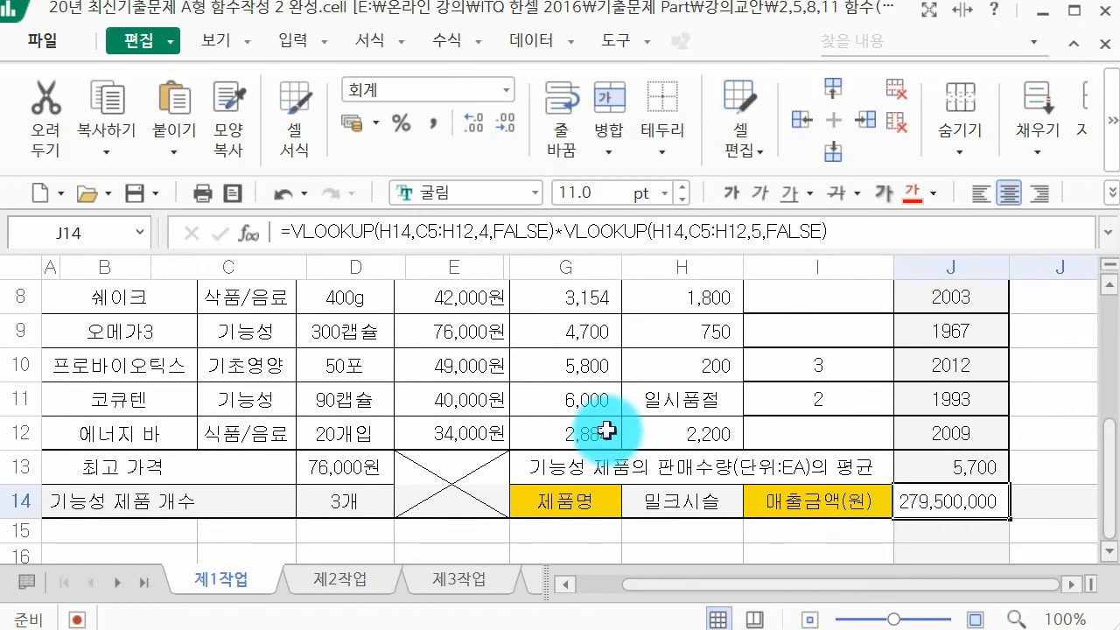
scroll(606, 431, "up", 1)
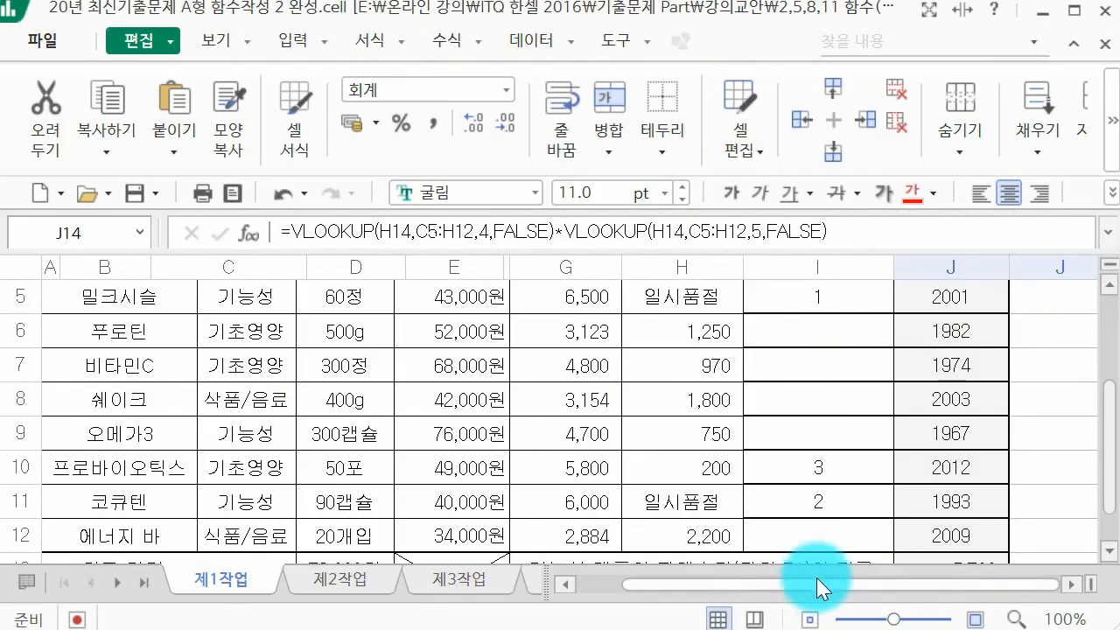
Select the product data rows B5:J12 as the range for conditional formatting
left_click_drag(816, 580, 621, 580)
scroll(175, 448, "up", 1)
left_click_drag(90, 440, 984, 438)
scroll(787, 438, "up", 2)
left_click_drag(833, 584, 672, 589)
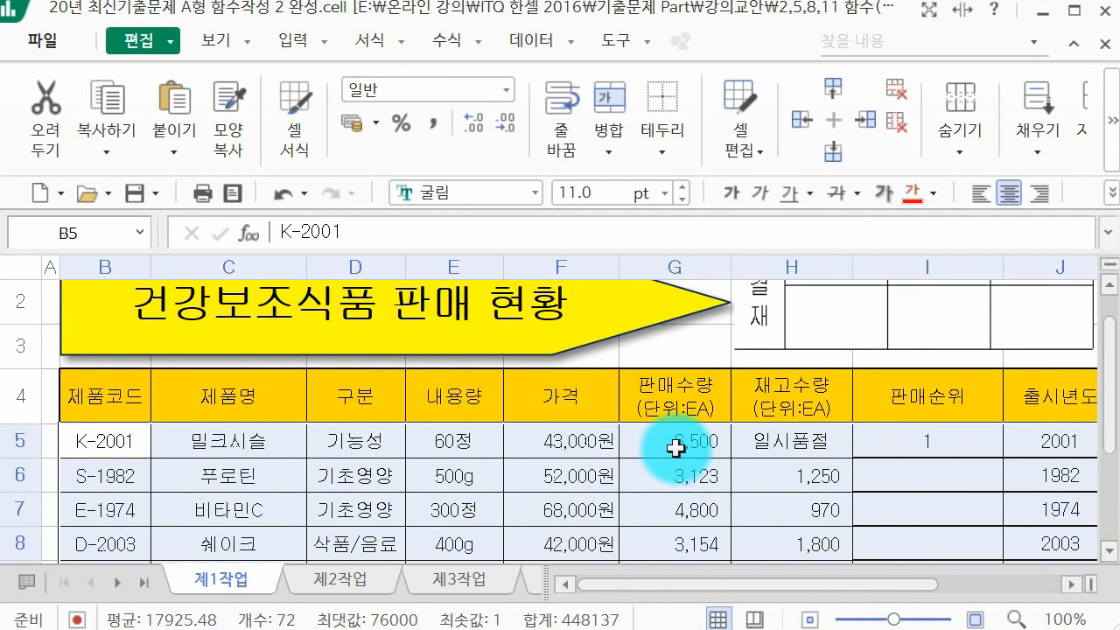
left_click(371, 39)
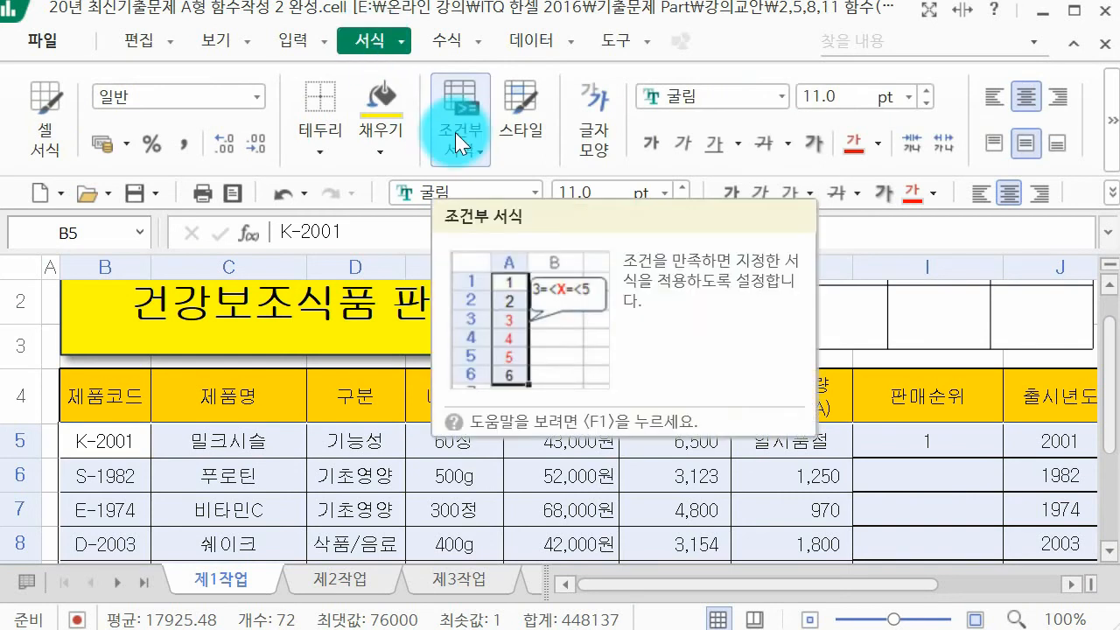
left_click(454, 132)
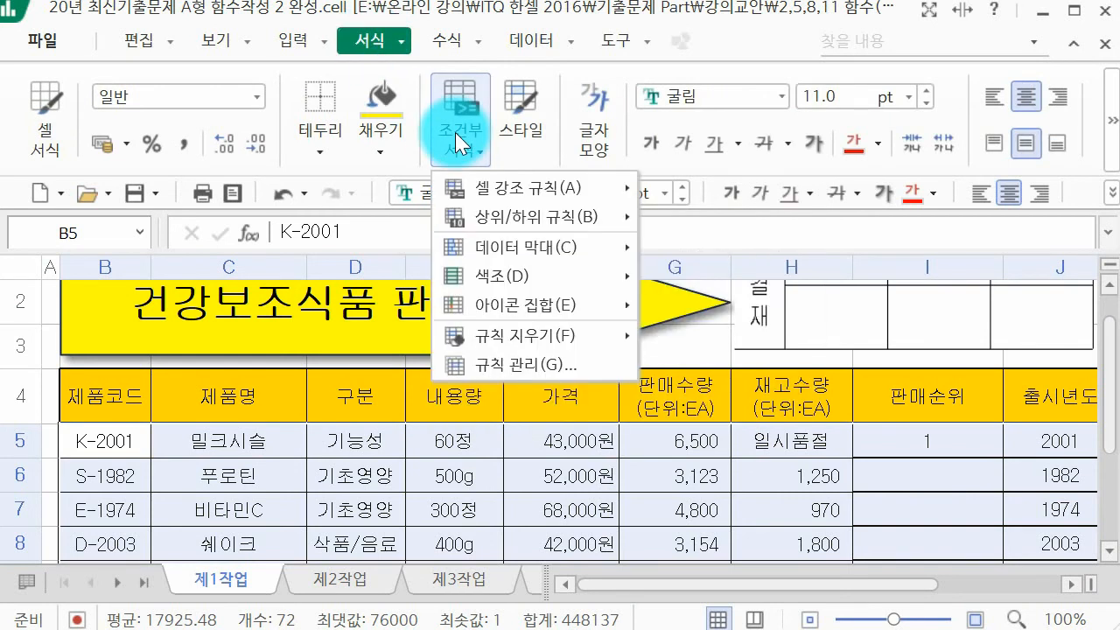
left_click(494, 367)
left_click_drag(249, 87, 514, 472)
left_click(306, 551)
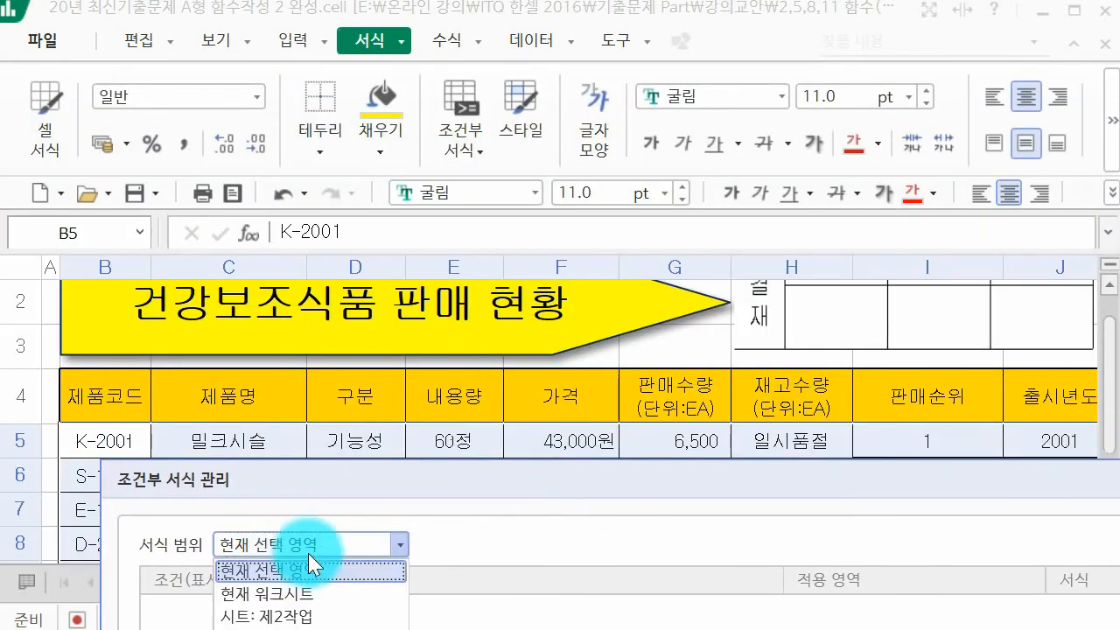
left_click(308, 451)
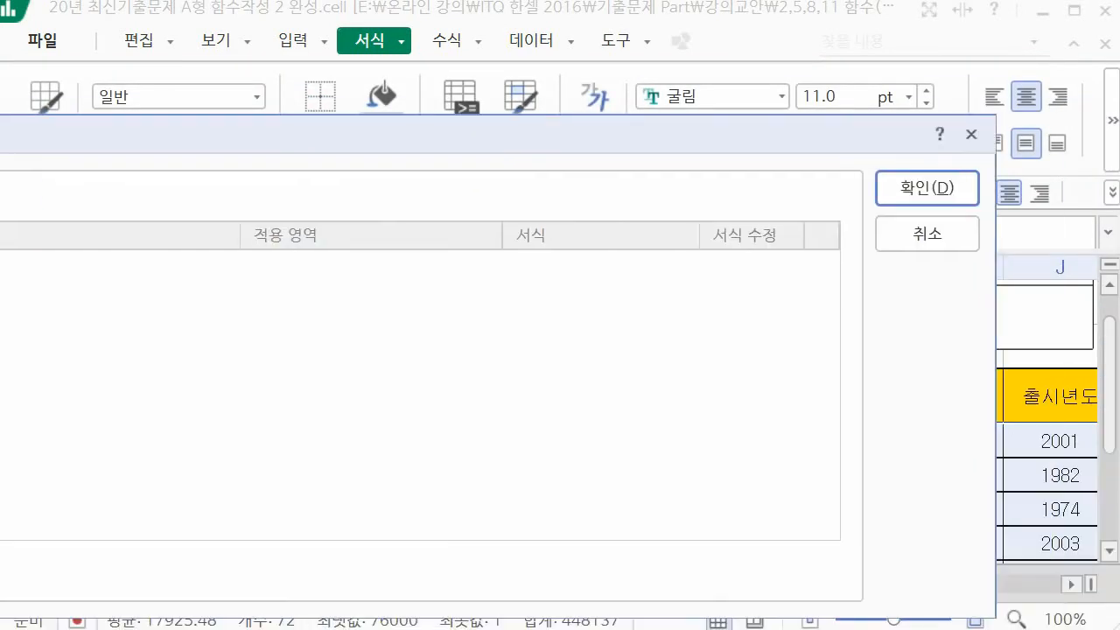
left_click(907, 245)
Add a conditional formatting rule for the selected range B5:J12 and set its condition type to formula (수식)
left_click(461, 137)
left_click(507, 358)
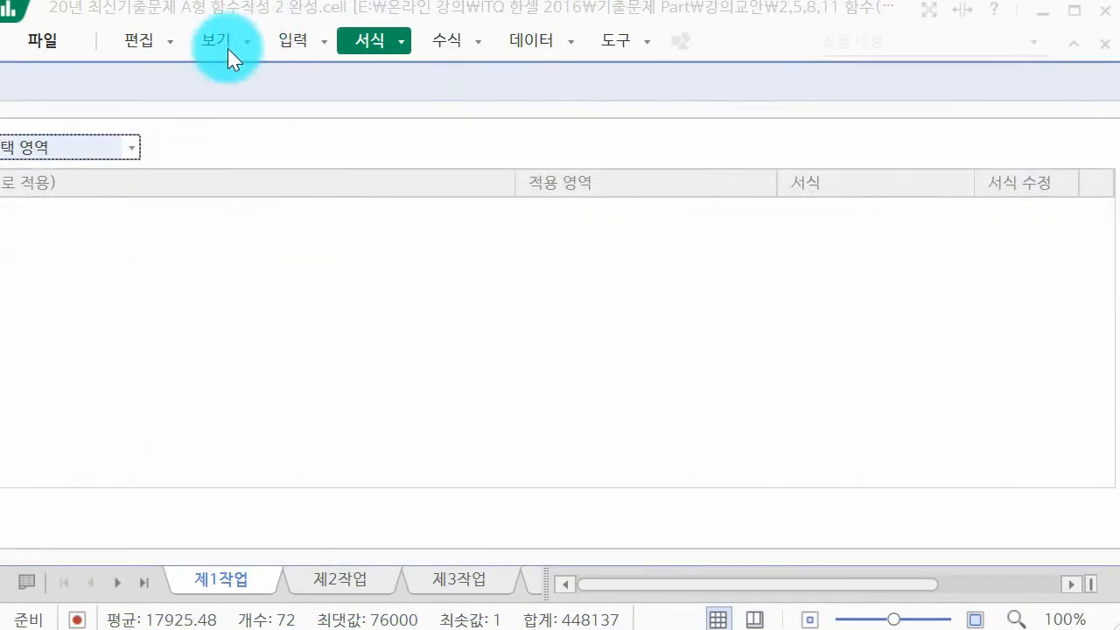
left_click_drag(455, 70, 1119, 119)
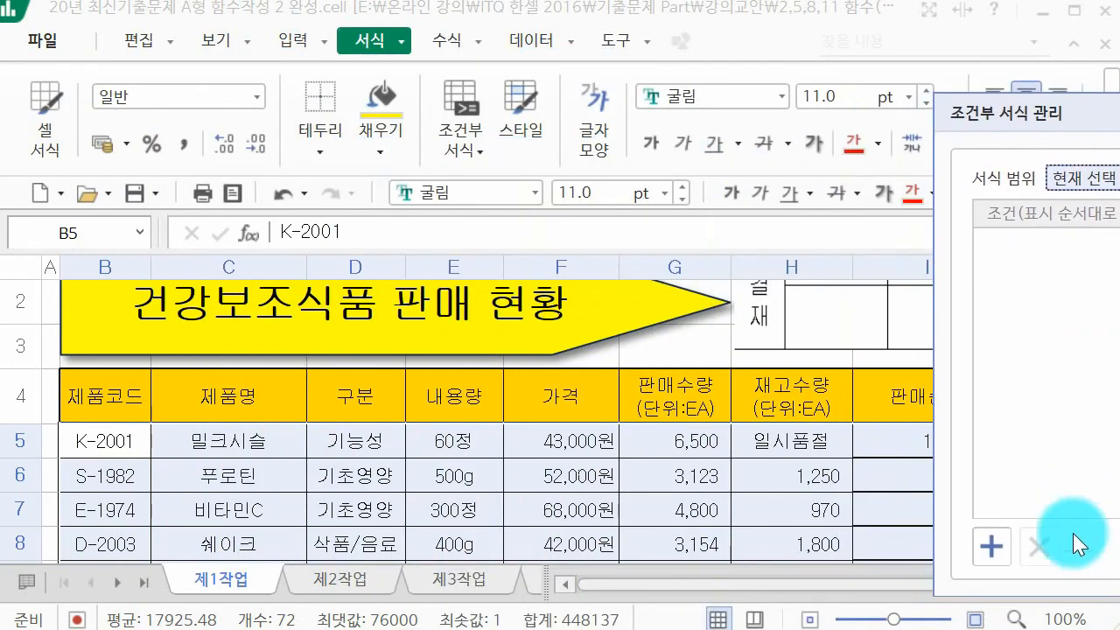
left_click(989, 546)
left_click_drag(990, 118, 52, 90)
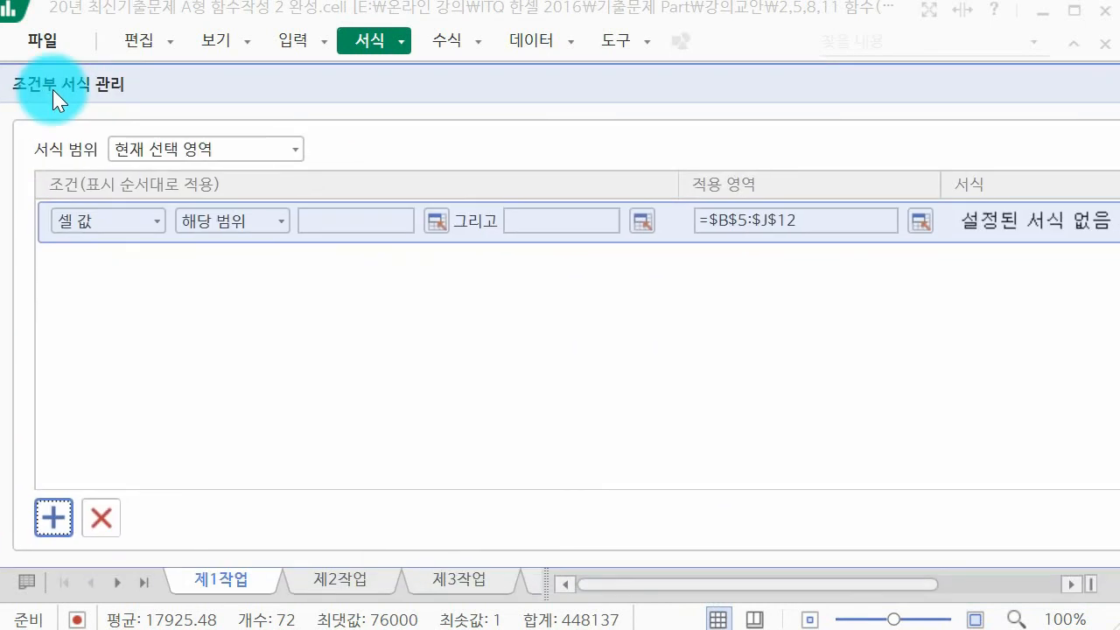
left_click(52, 221)
left_click(53, 220)
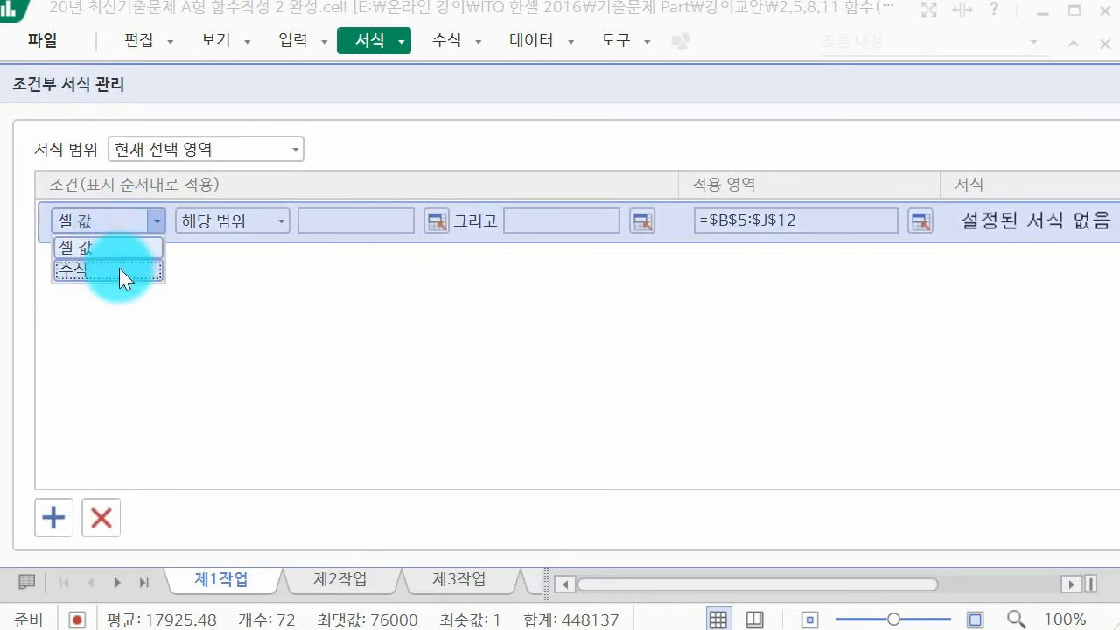
left_click(119, 270)
Set the rule's formula to =$F5<=42000, with only the price column fixed
left_click(315, 221)
left_click_drag(379, 80, 363, 293)
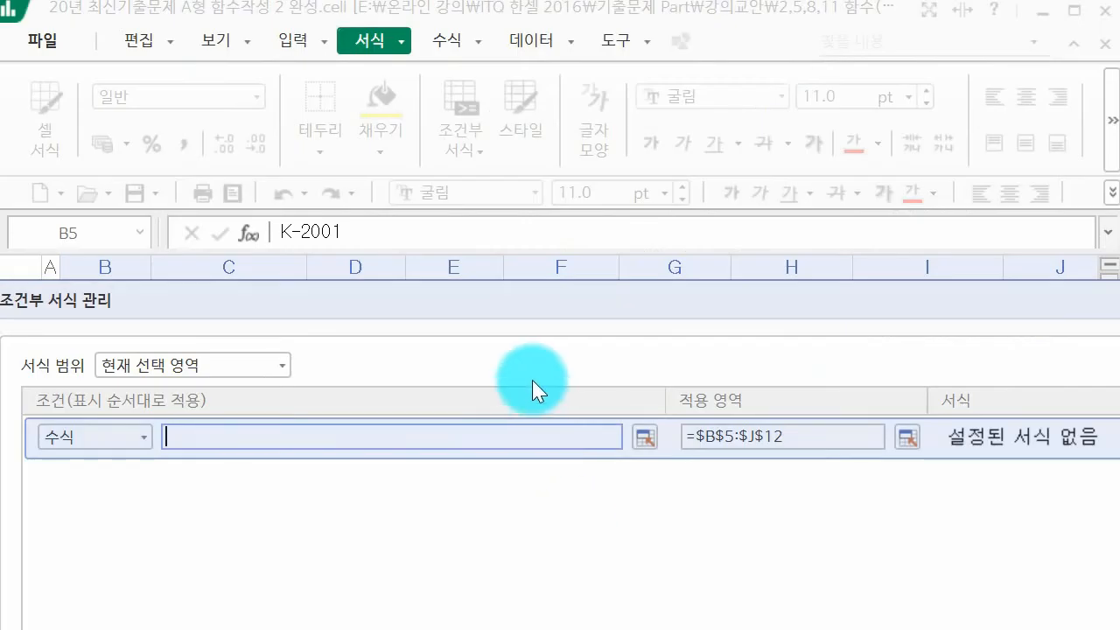
left_click_drag(507, 306, 516, 500)
left_click(560, 440)
left_click_drag(410, 479, 684, 387)
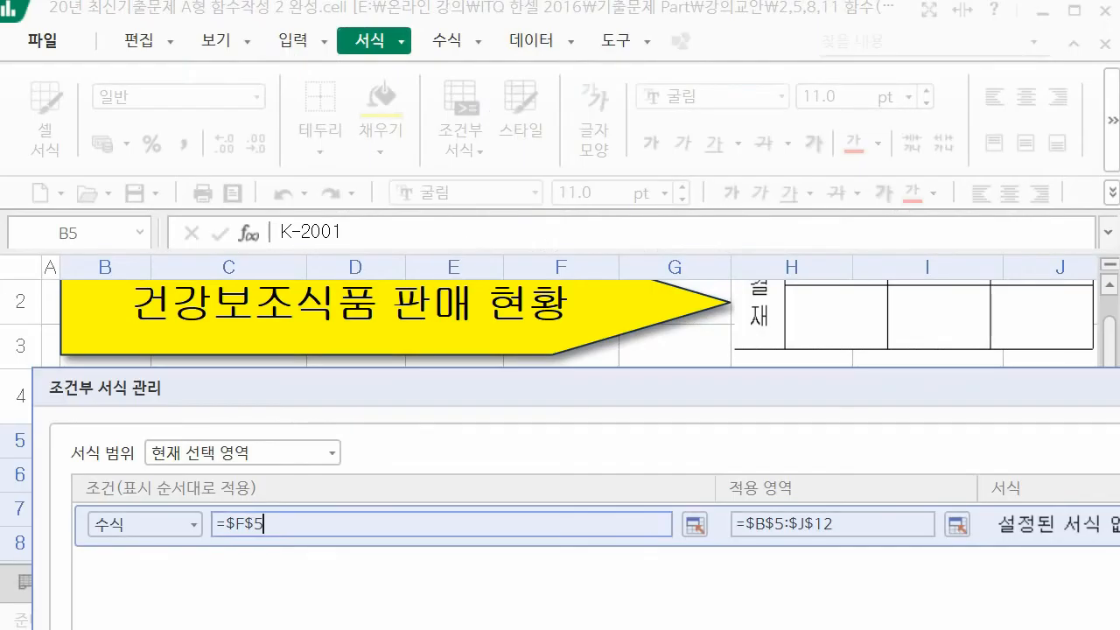
left_click(253, 524)
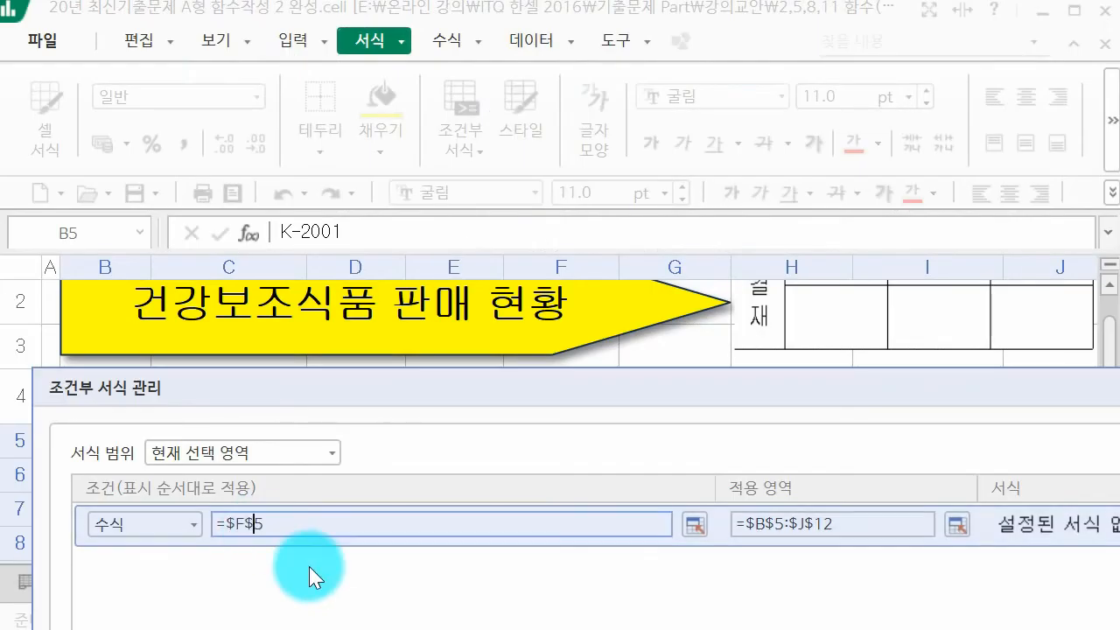
key("BackSpace")
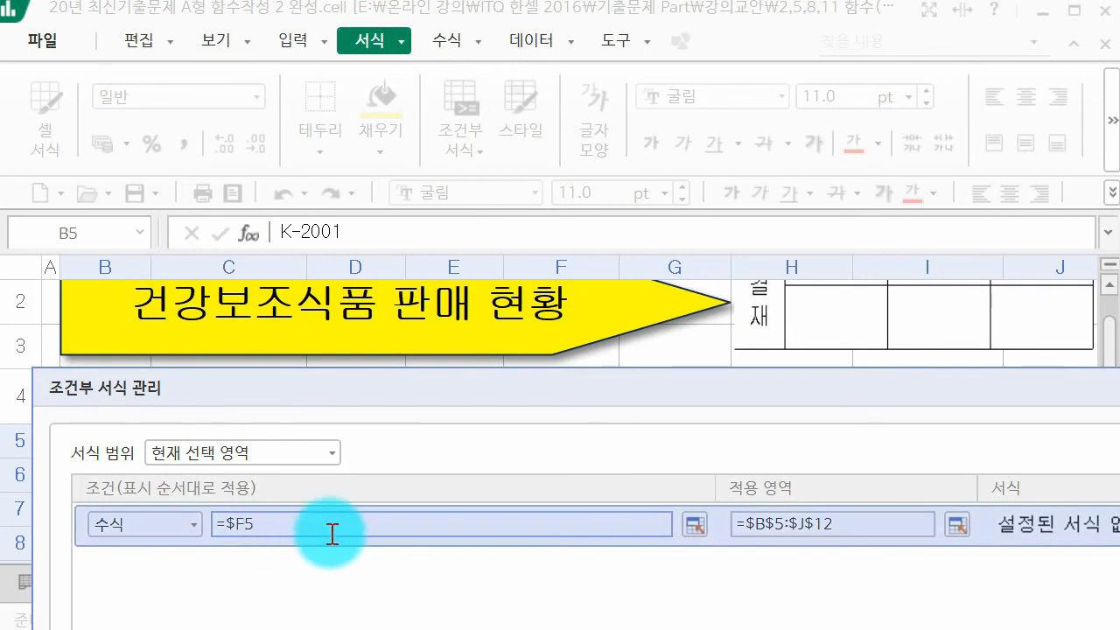
type("(=4")
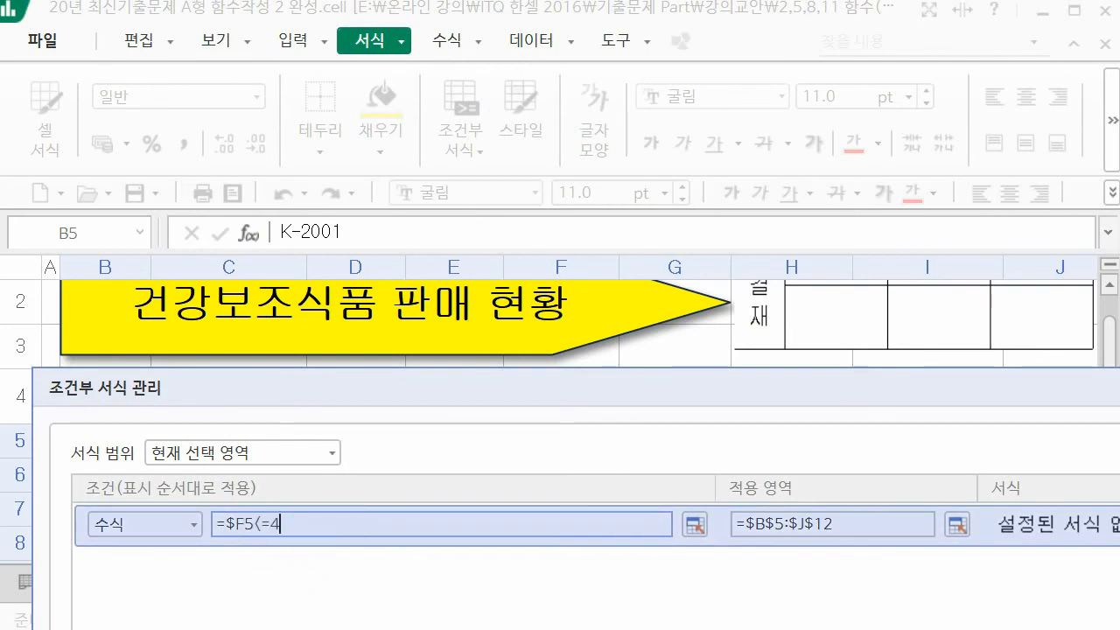
type("2000")
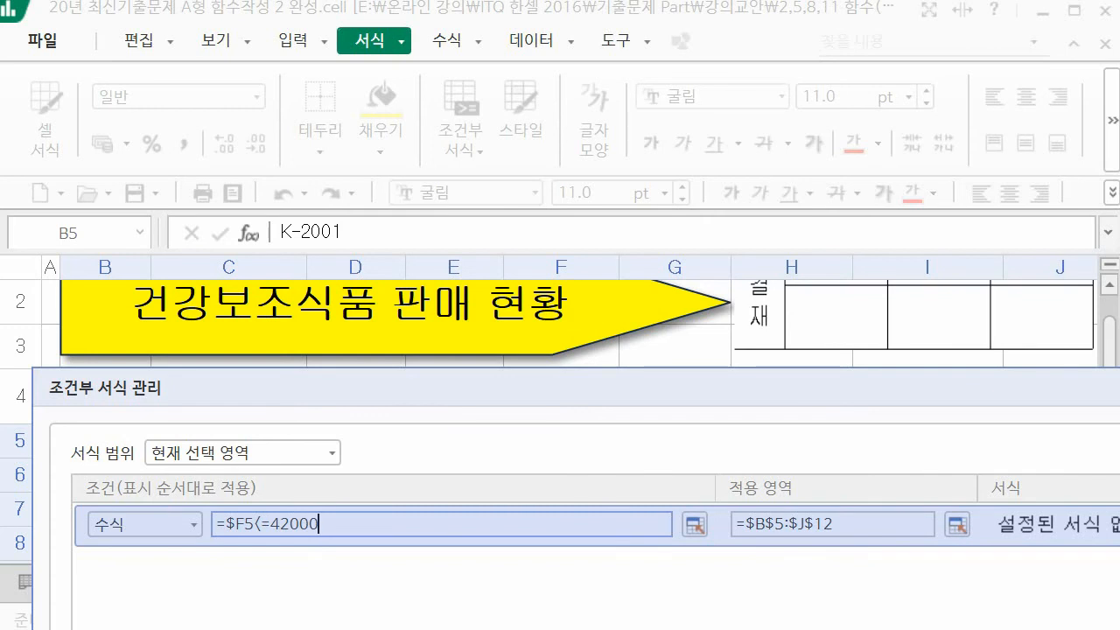
Give the rule a bold (진하게), blue font format and apply it to the product rows
left_click_drag(302, 391, 93, 307)
left_click(916, 409)
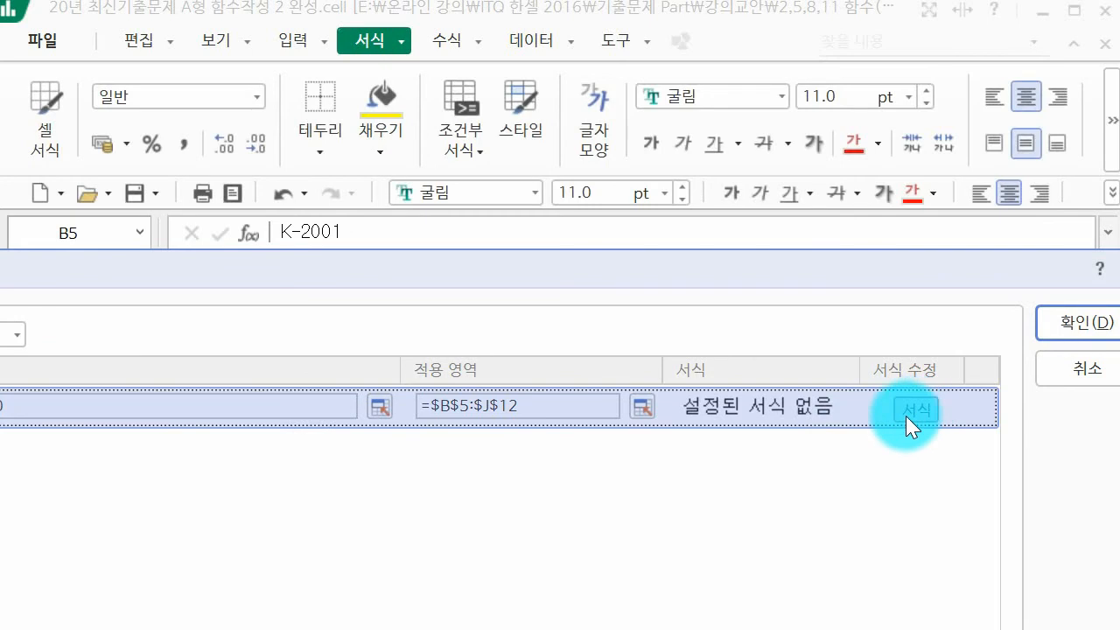
left_click(905, 415)
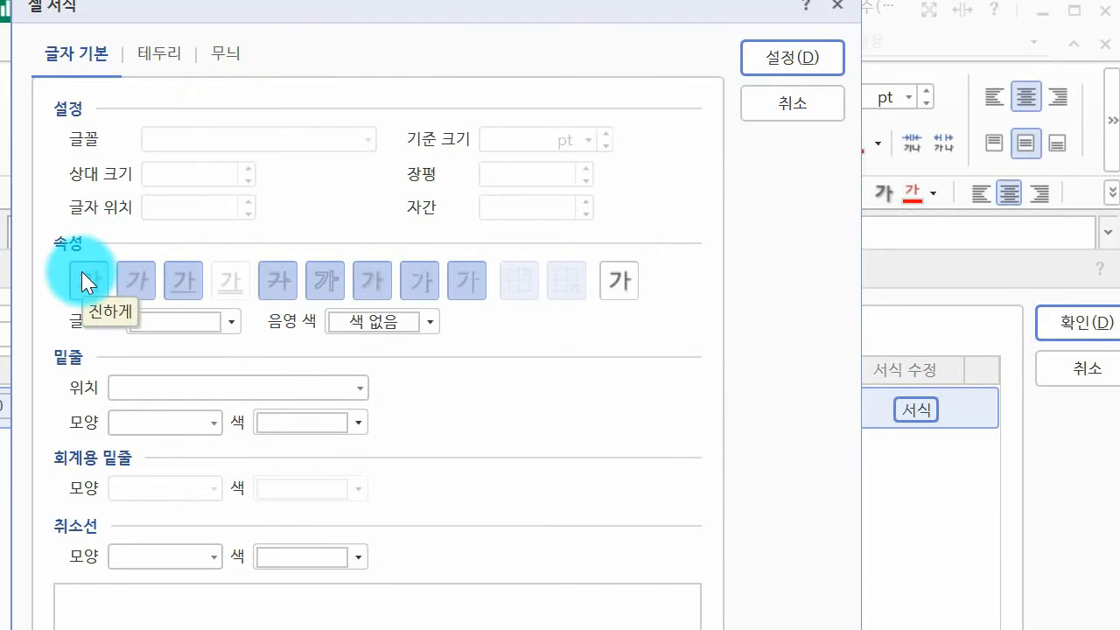
left_click(82, 271)
left_click(225, 323)
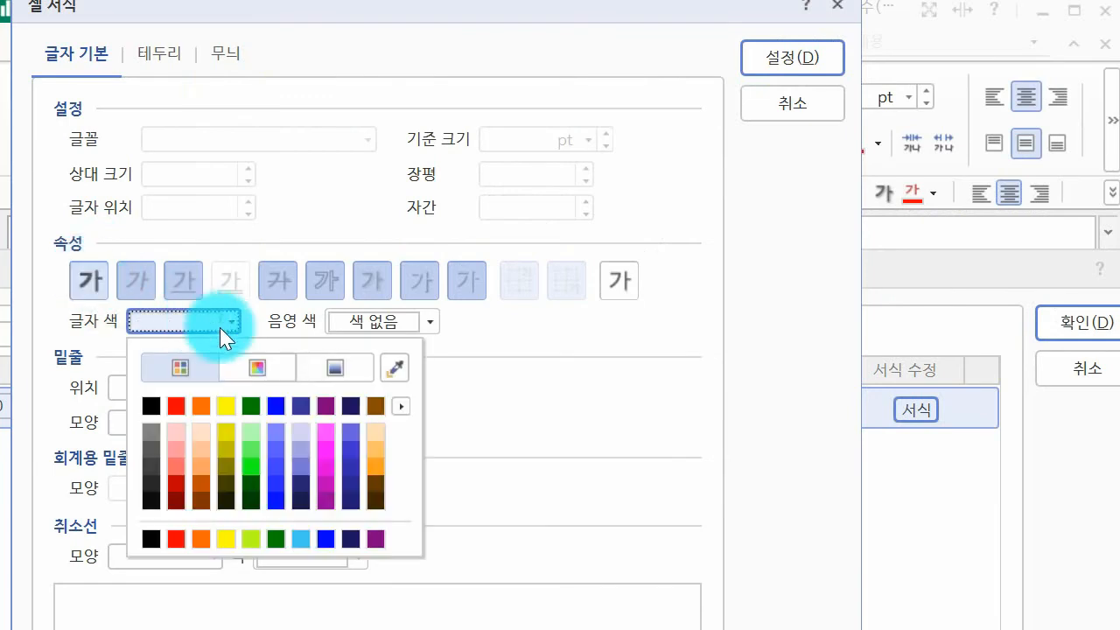
left_click(281, 404)
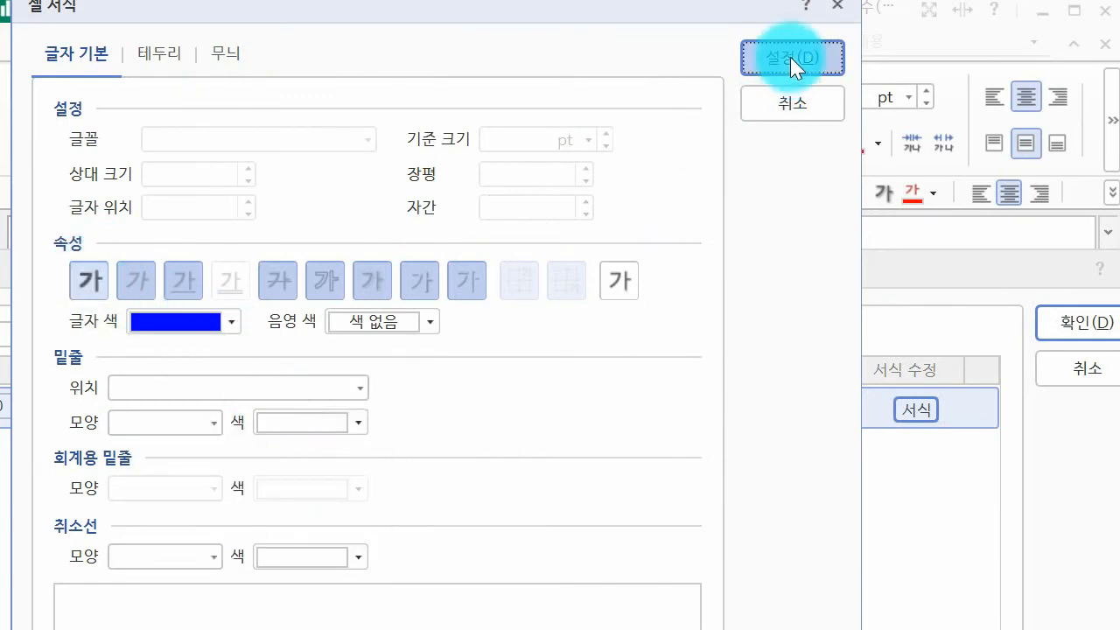
left_click(790, 57)
left_click(1066, 315)
scroll(794, 425, "down", 2)
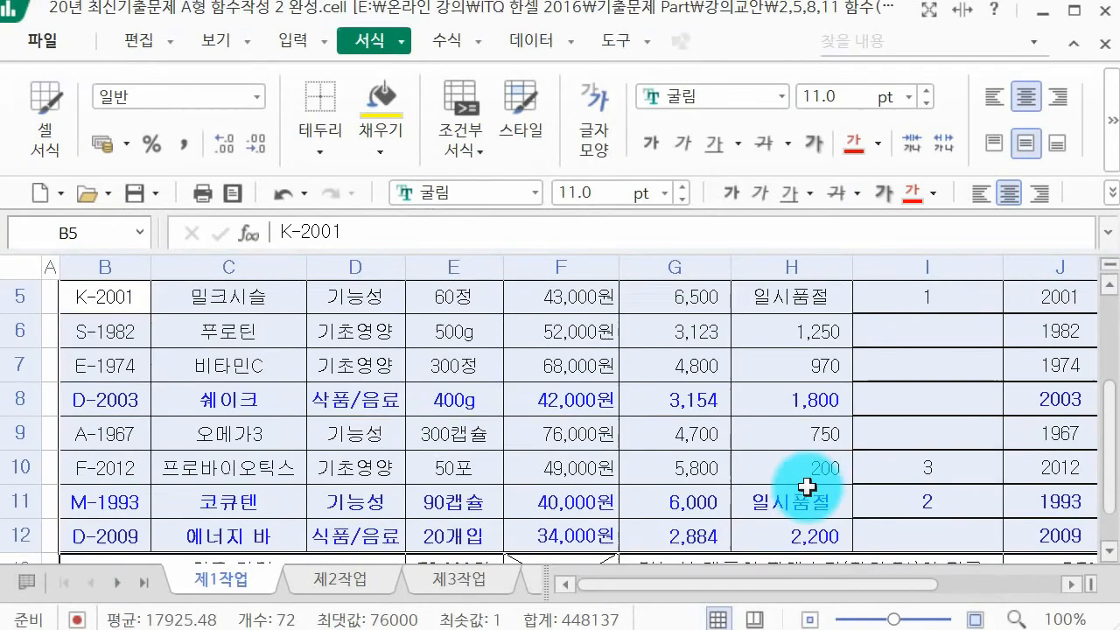
left_click(798, 532)
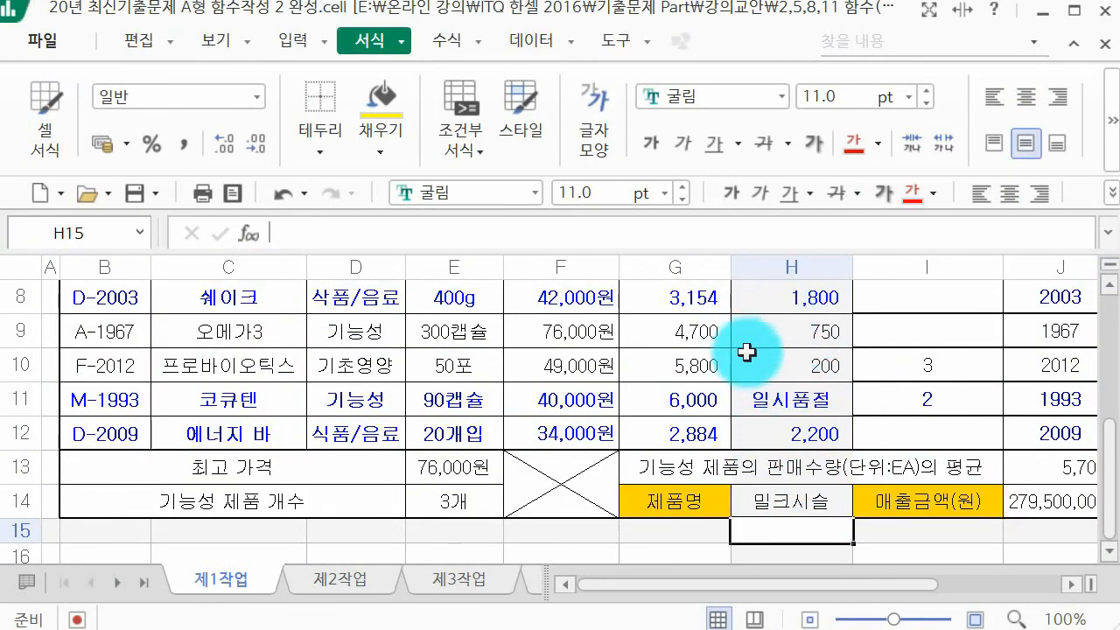
Save the workbook and open the file 20년 최신기출문제 A형 함수작성 3 완성.cell
left_click(632, 629)
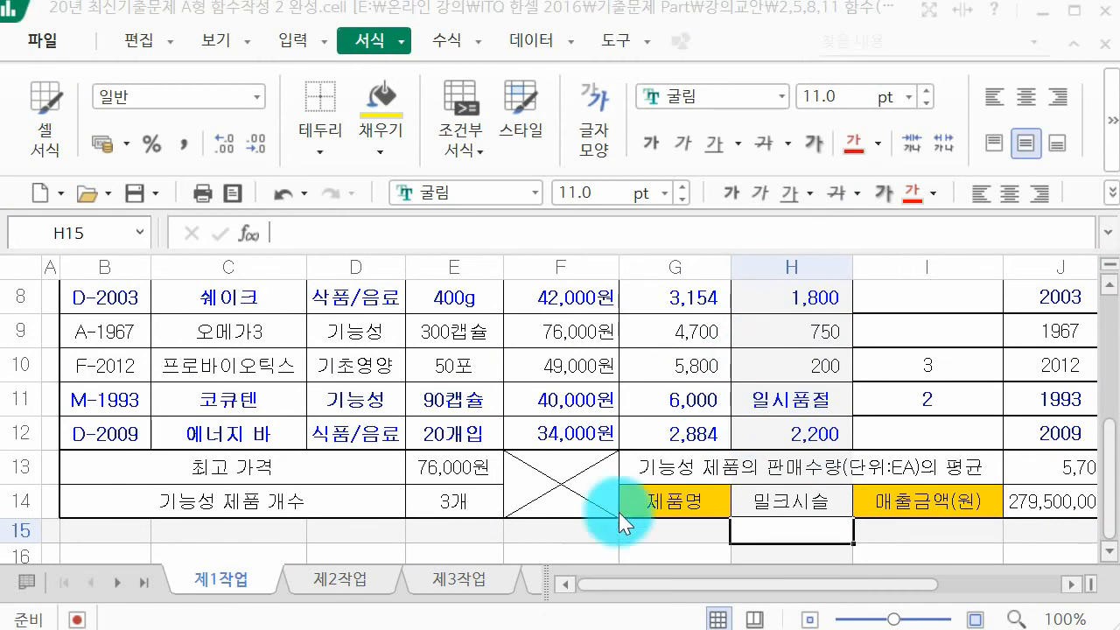
left_click(136, 186)
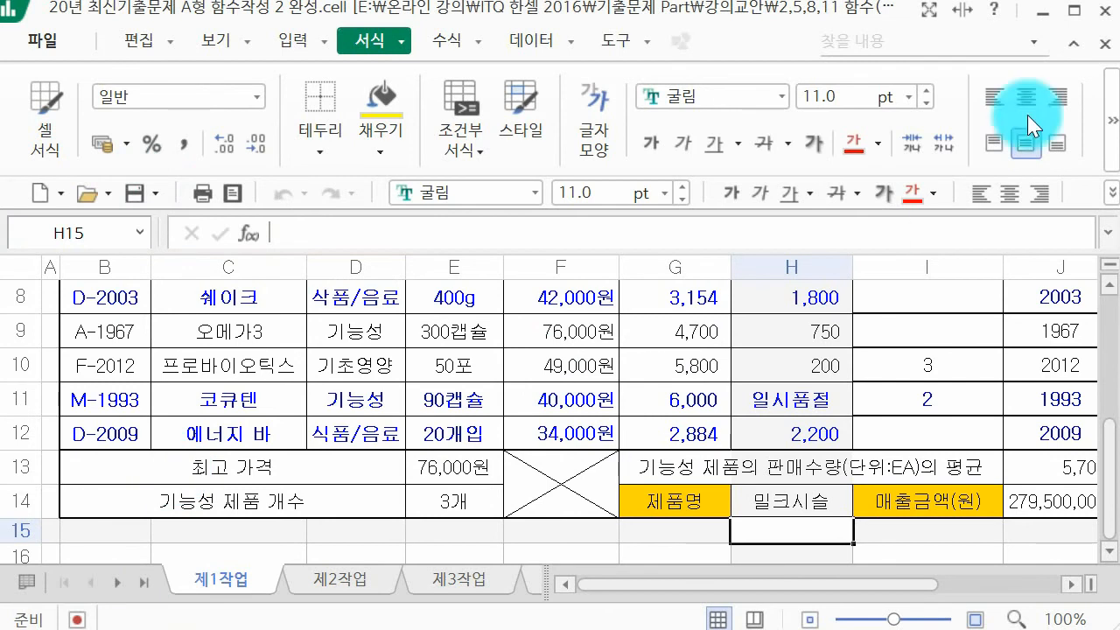
left_click(154, 629)
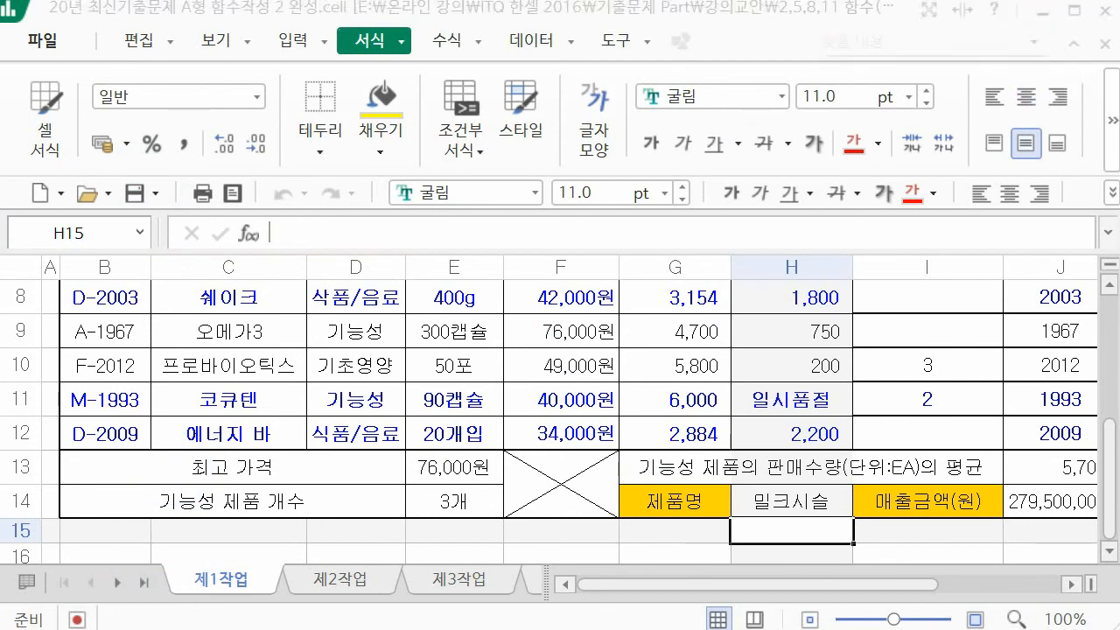
left_click(217, 328)
double_click(217, 328)
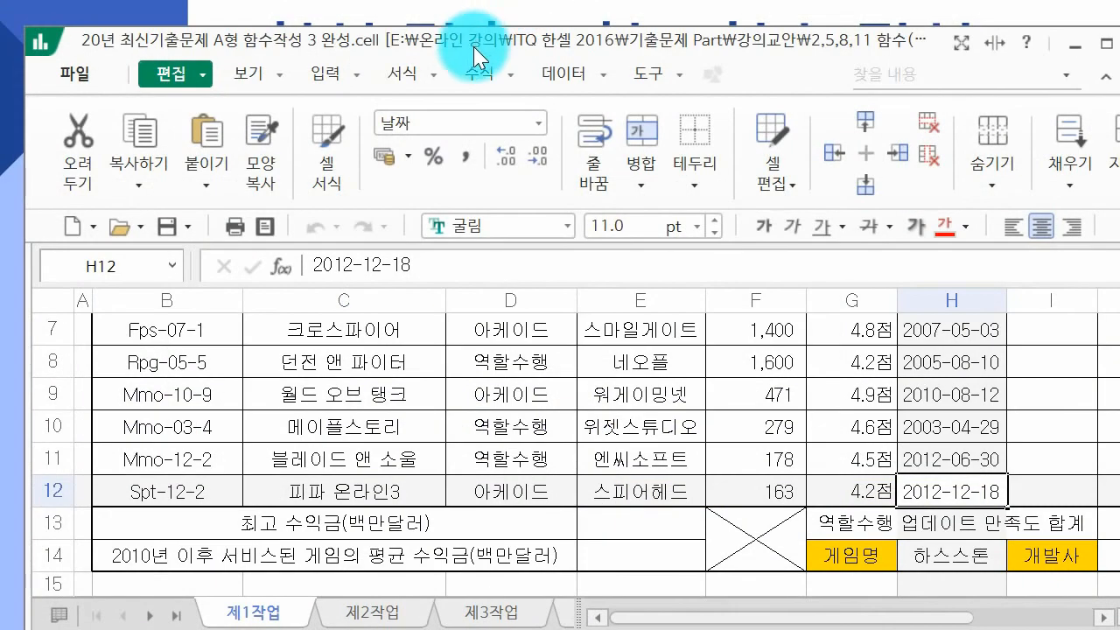
left_click_drag(474, 46, 432, 14)
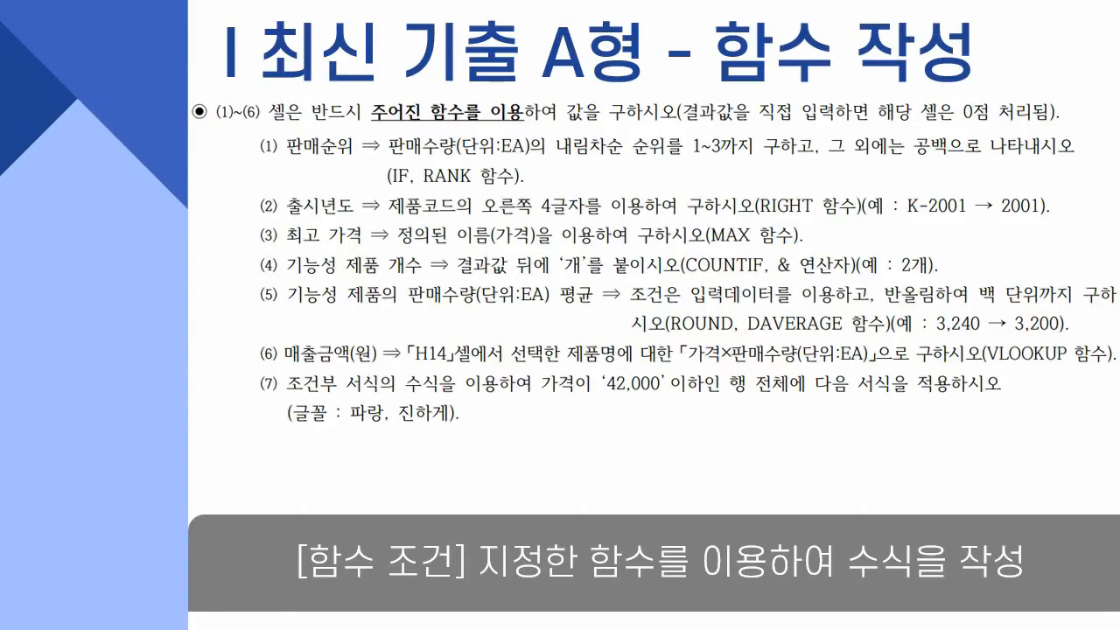
left_click(456, 278)
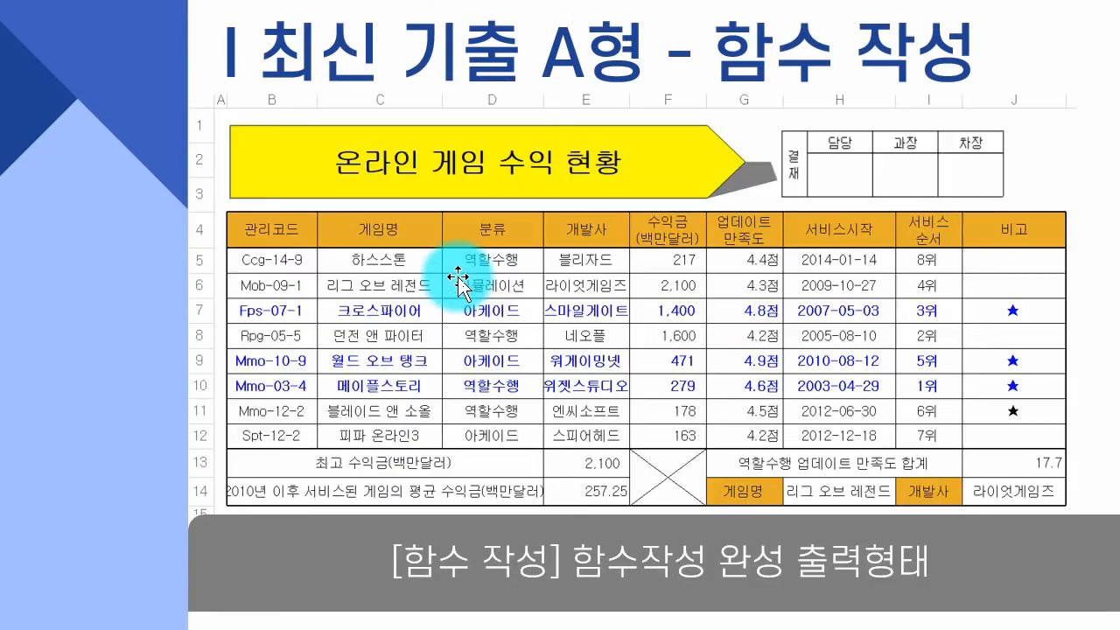
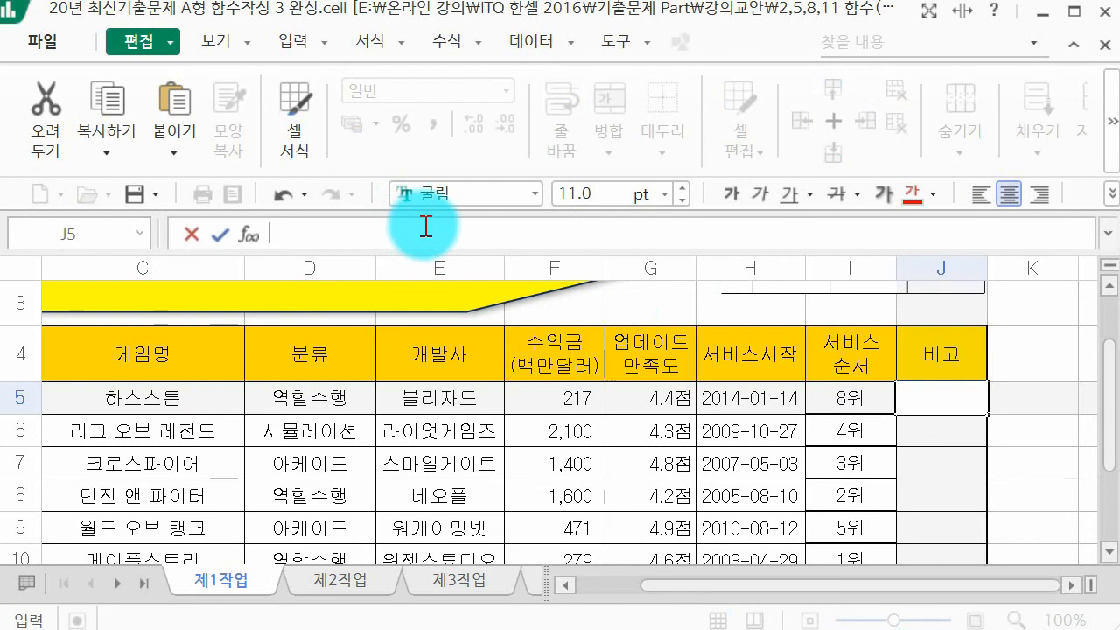
Enter =INT(G5) in the first remarks (비고) cell J5, and switch to the slide listing the function conditions
type("=")
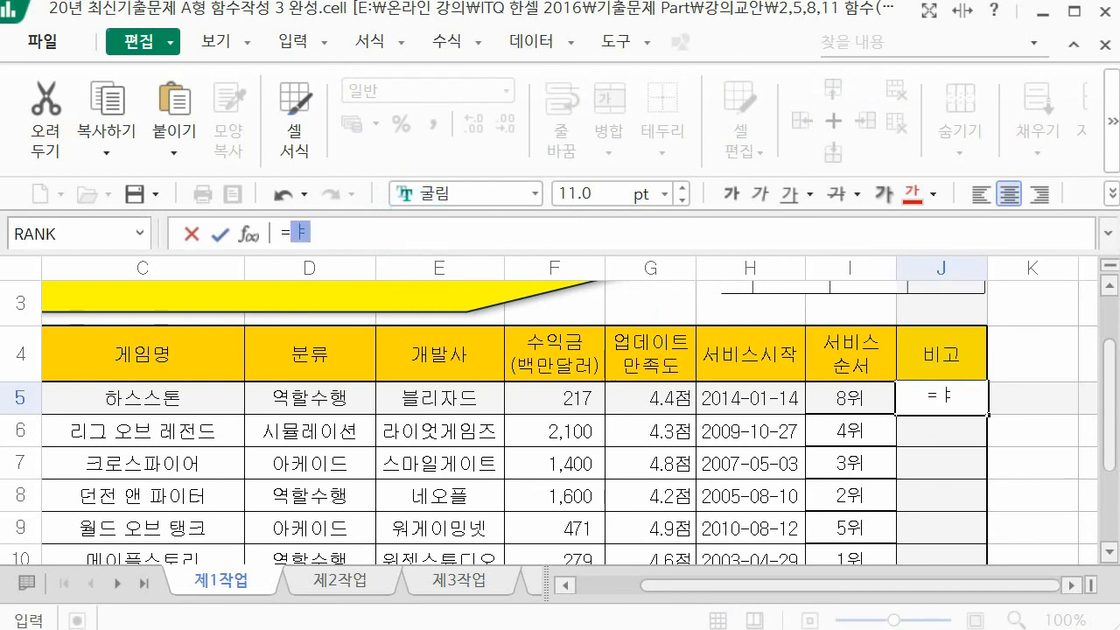
type("int")
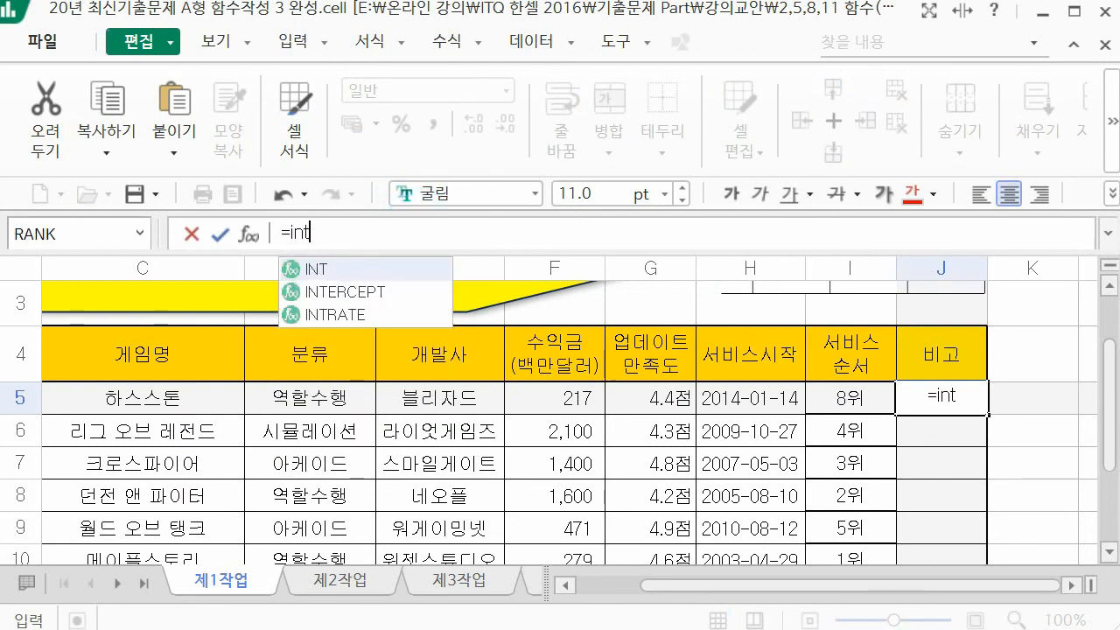
key("Tab")
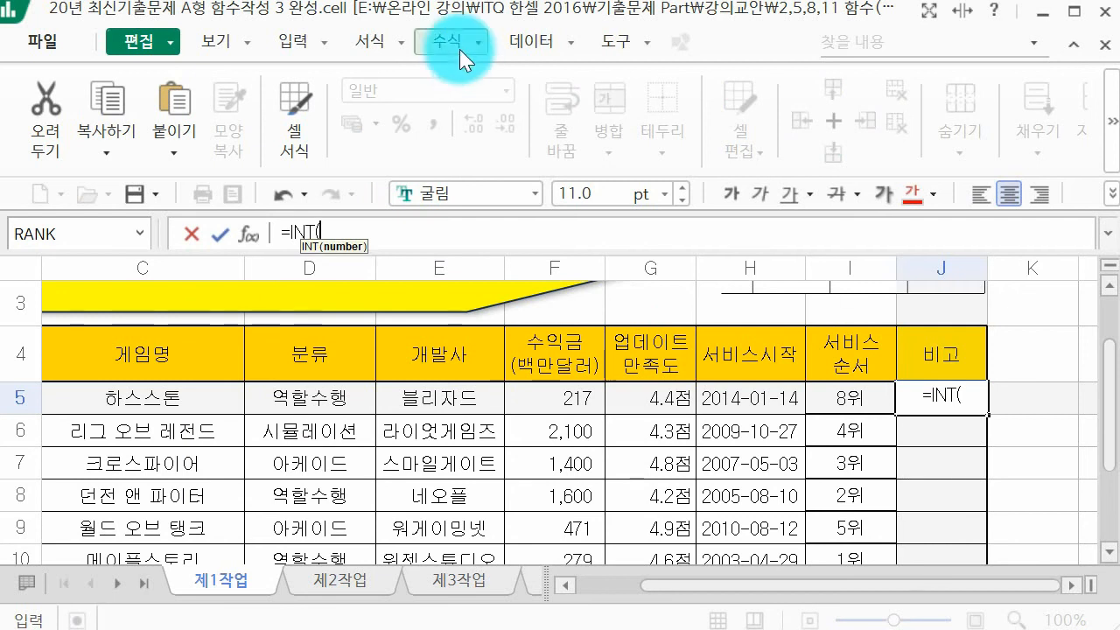
left_click(652, 401)
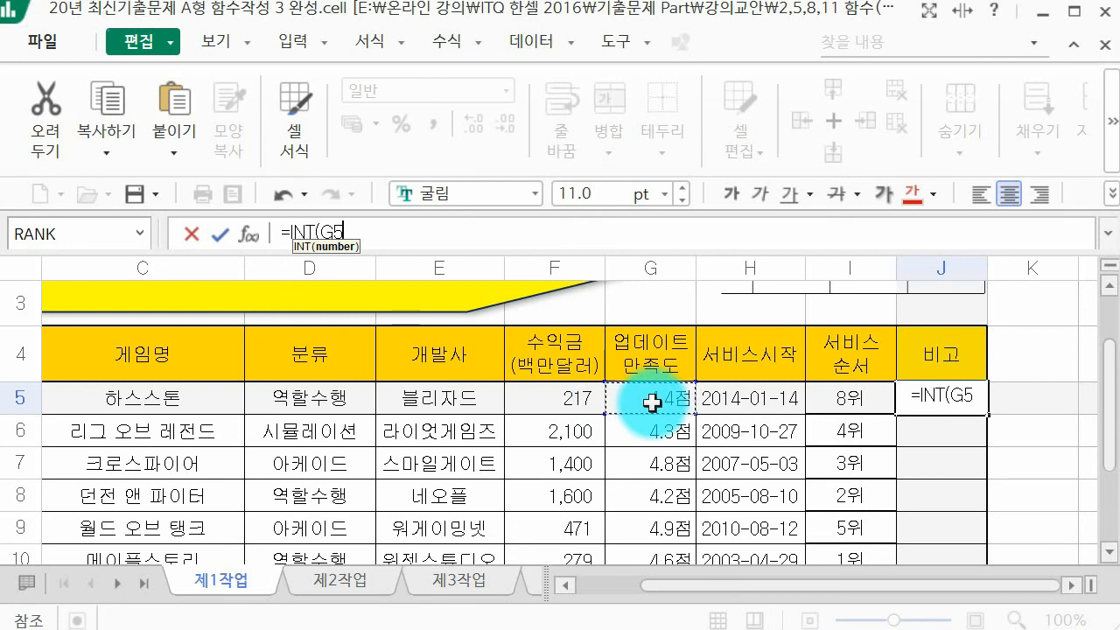
key("Return")
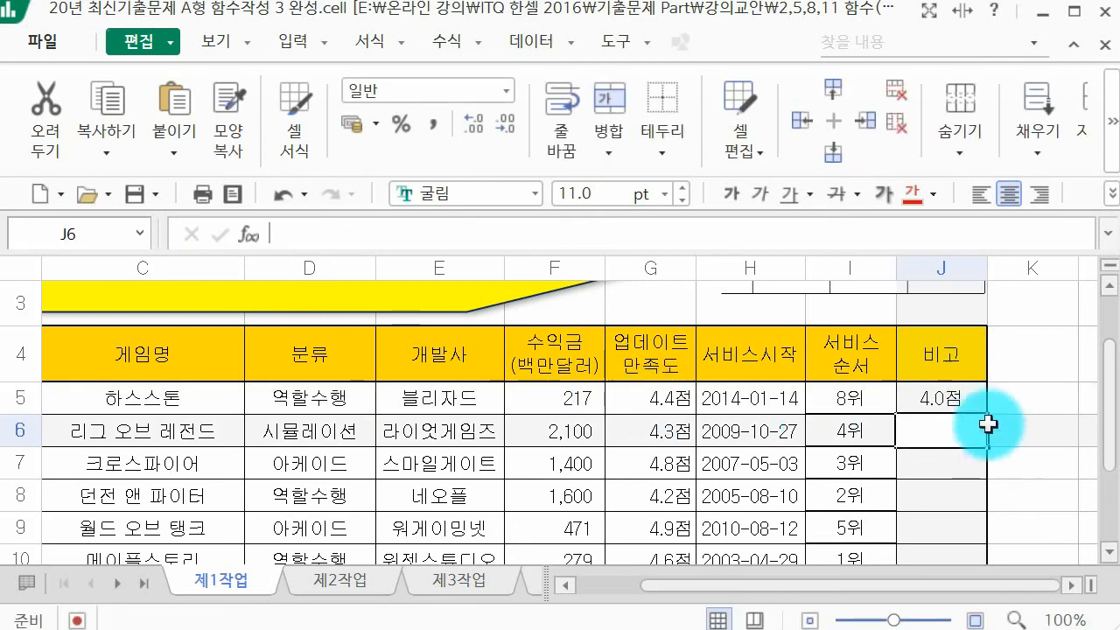
left_click(952, 399)
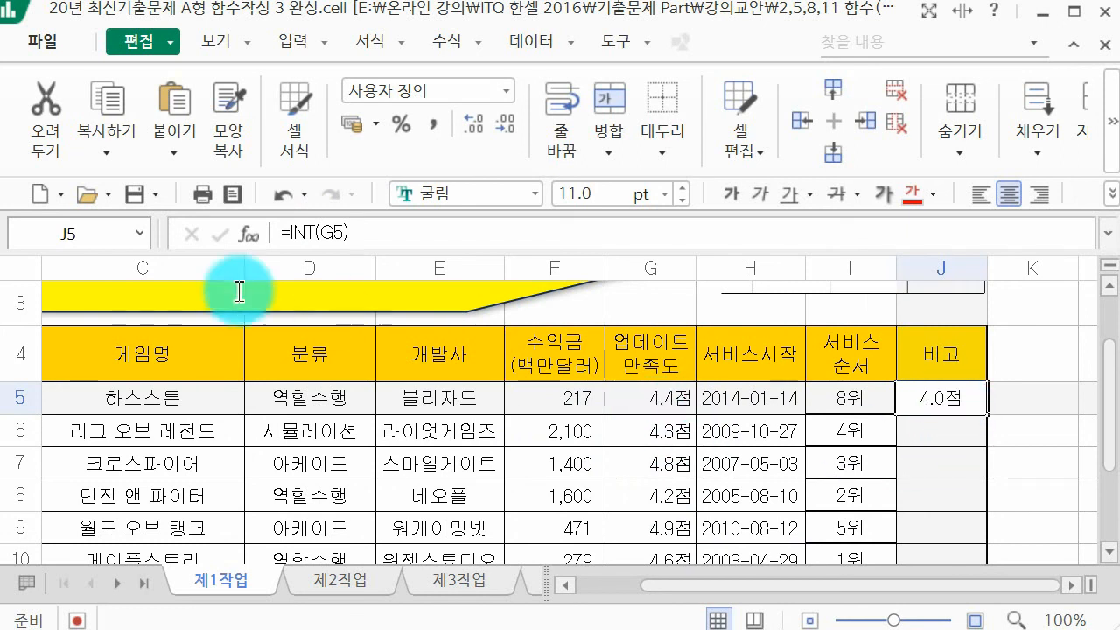
key("alt+Tab")
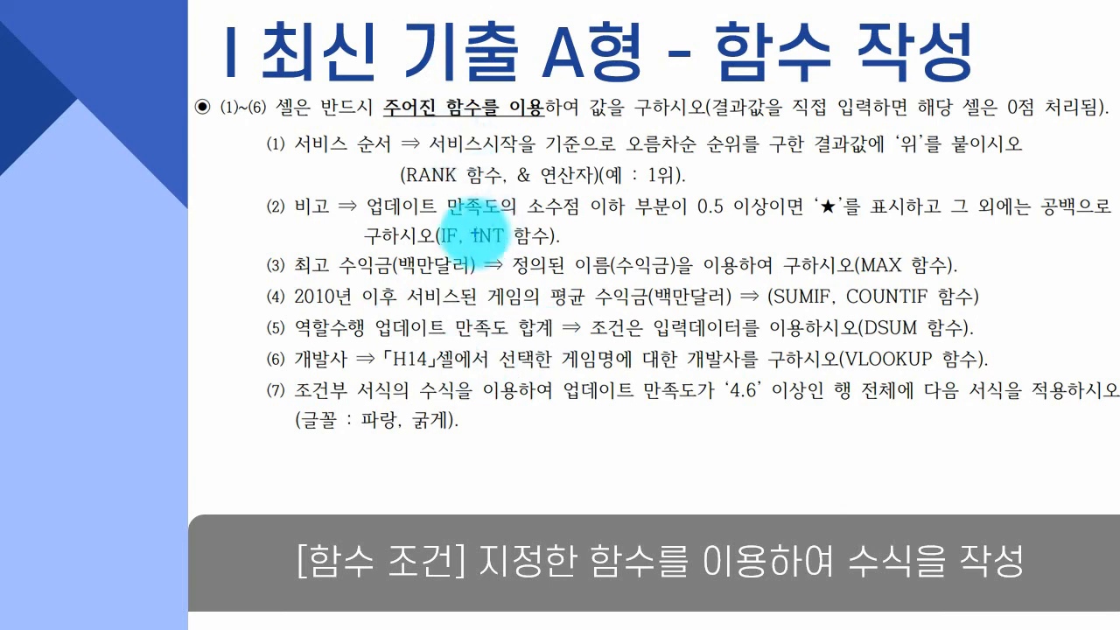
Review the remarks (비고) condition on the slide about the decimal part of the update satisfaction, and return to the workbook
mouse_move(451, 220)
left_mouse_down()
mouse_move(677, 214)
mouse_move(580, 210)
mouse_move(691, 170)
mouse_move(655, 201)
mouse_move(651, 156)
left_mouse_up()
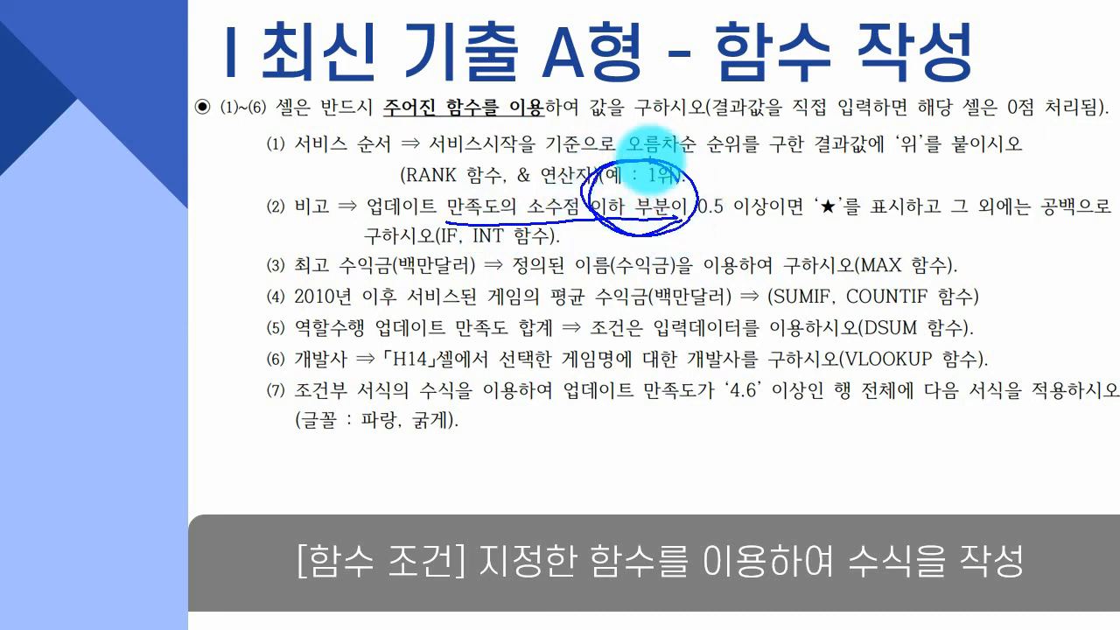
key("Escape")
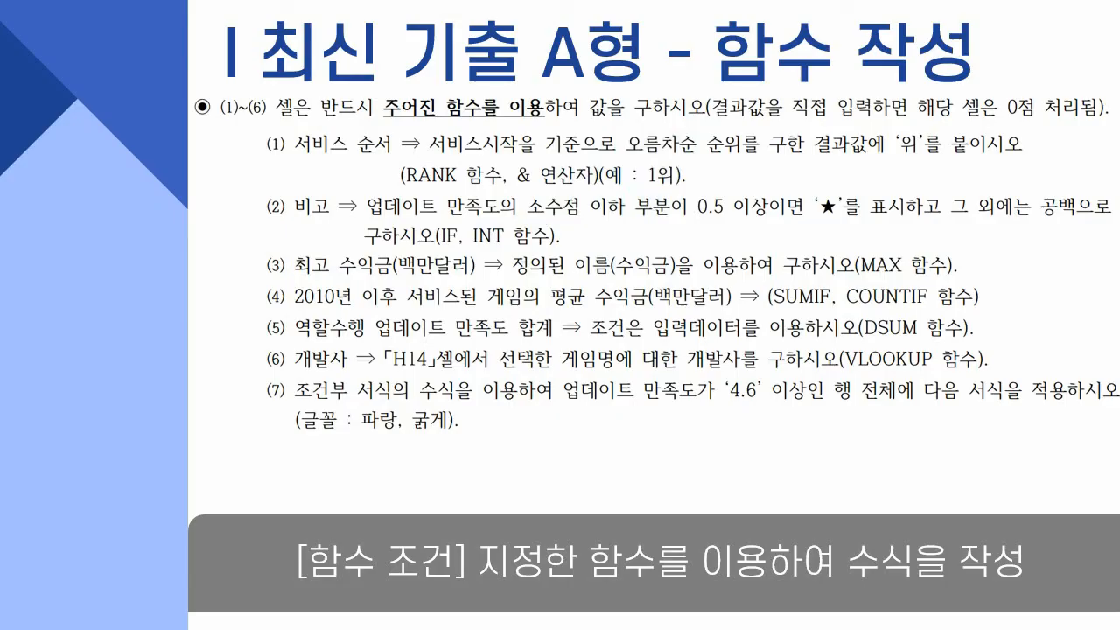
key("alt+Tab")
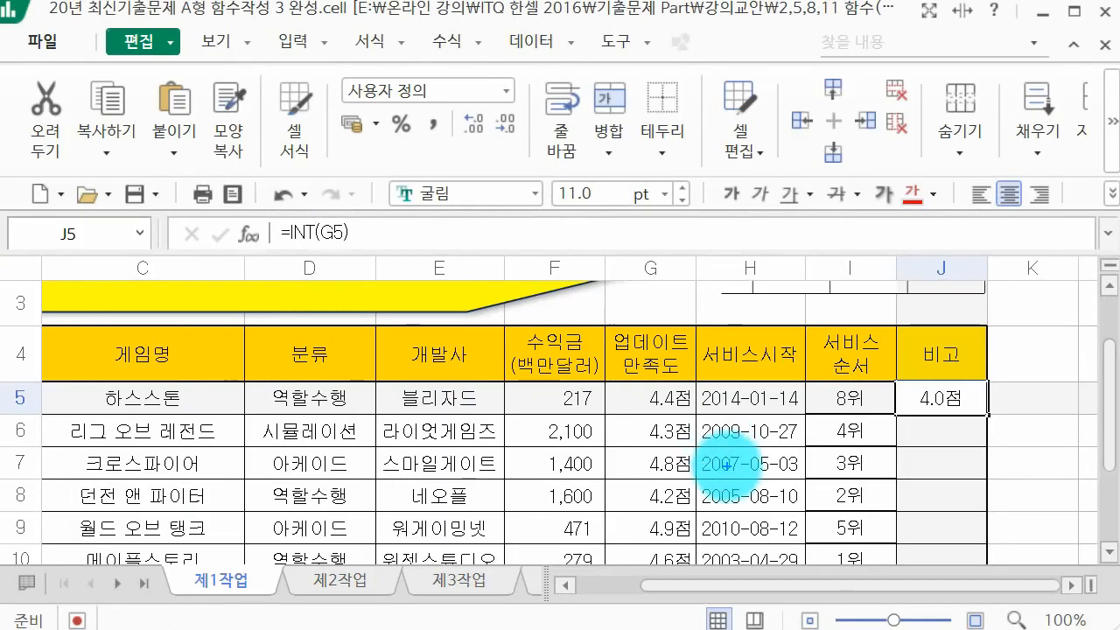
mouse_move(705, 404)
left_mouse_down()
mouse_move(632, 426)
mouse_move(638, 331)
mouse_move(678, 434)
left_mouse_up()
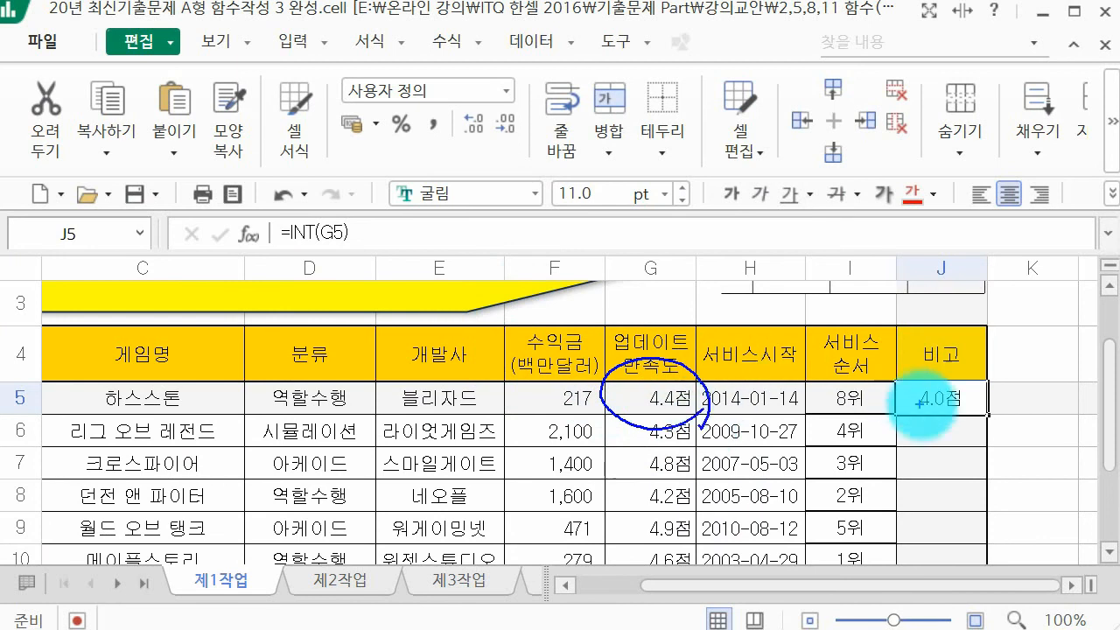
mouse_move(997, 410)
left_mouse_down()
mouse_move(945, 440)
mouse_move(900, 378)
mouse_move(970, 349)
mouse_move(992, 433)
left_mouse_up()
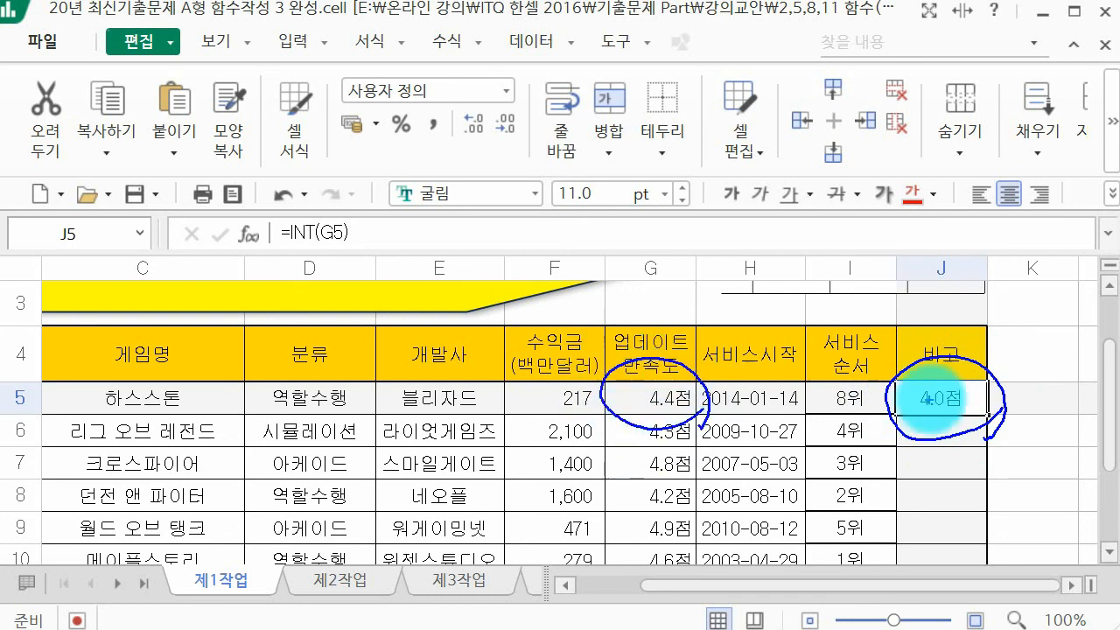
left_click_drag(750, 401, 807, 388)
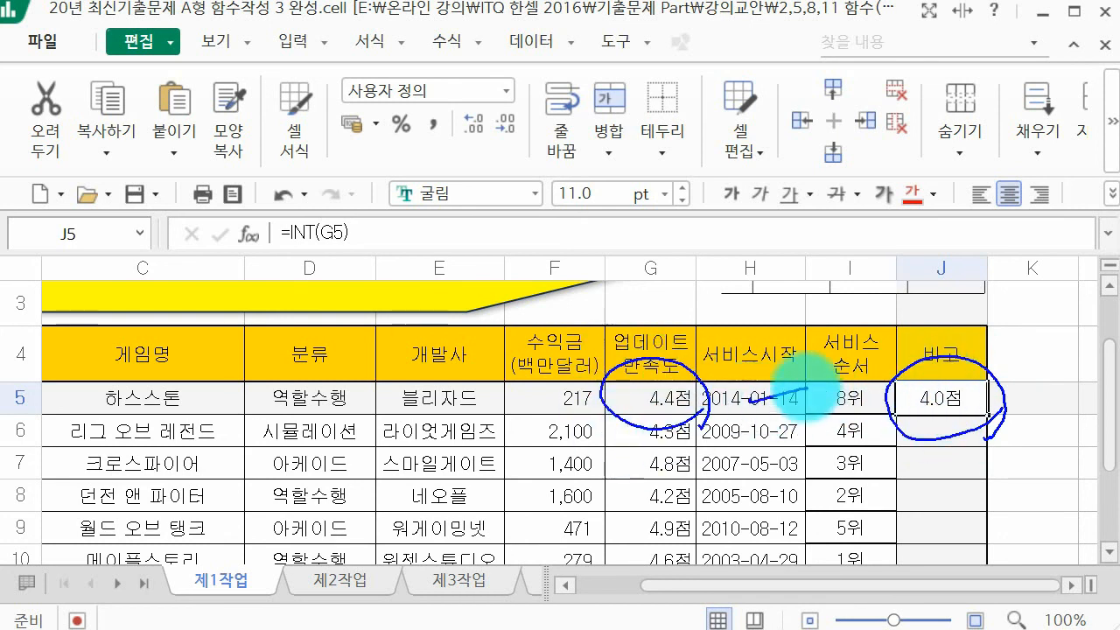
mouse_move(719, 504)
left_mouse_down()
mouse_move(748, 496)
mouse_move(753, 514)
left_mouse_up()
mouse_move(782, 472)
left_mouse_down()
mouse_move(807, 487)
mouse_move(867, 478)
mouse_move(910, 506)
mouse_move(927, 483)
left_mouse_up()
left_click_drag(933, 464, 932, 497)
mouse_move(1002, 521)
left_mouse_down()
mouse_move(937, 422)
mouse_move(984, 549)
left_mouse_up()
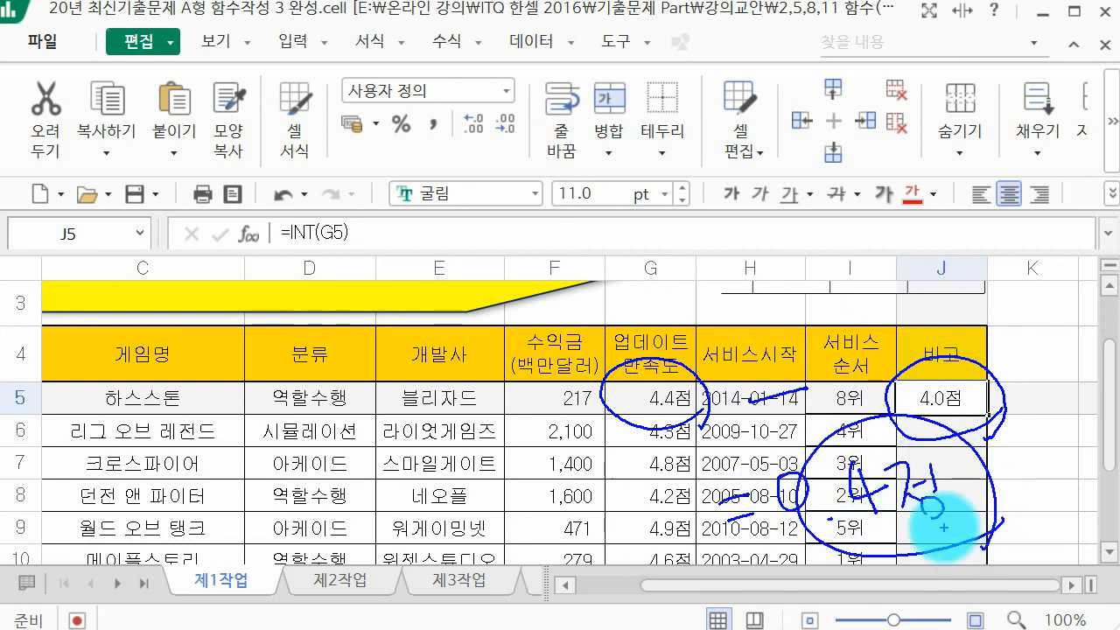
key("Escape")
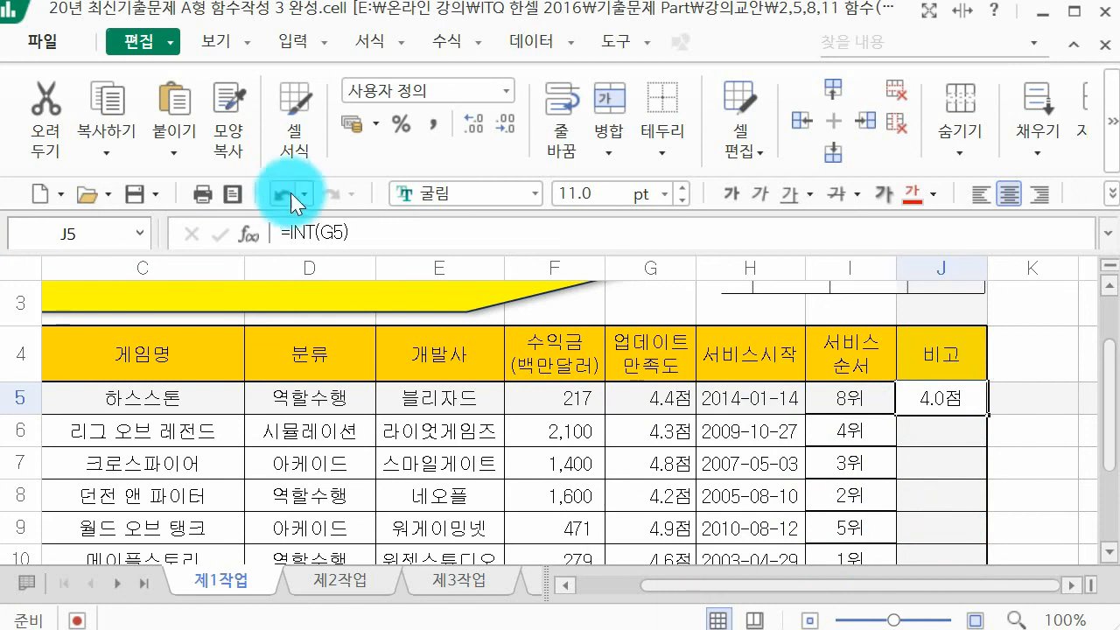
Extend the formula in J5 to =G5-INT(G5) so it leaves only the decimal part of the update satisfaction
left_click(287, 232)
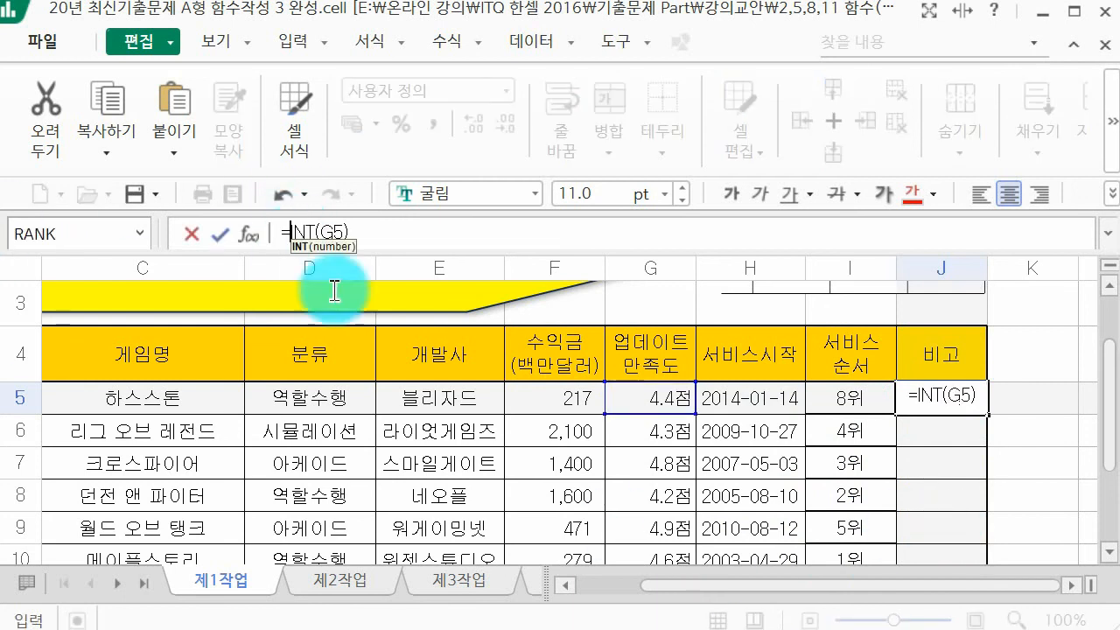
left_click(647, 398)
type("-")
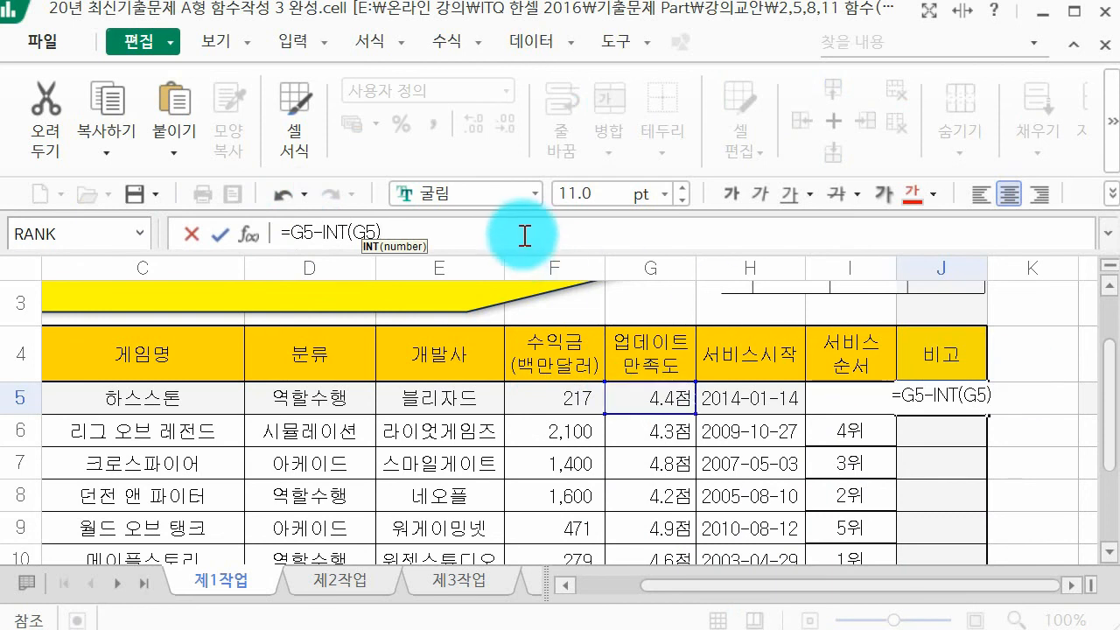
key("Return")
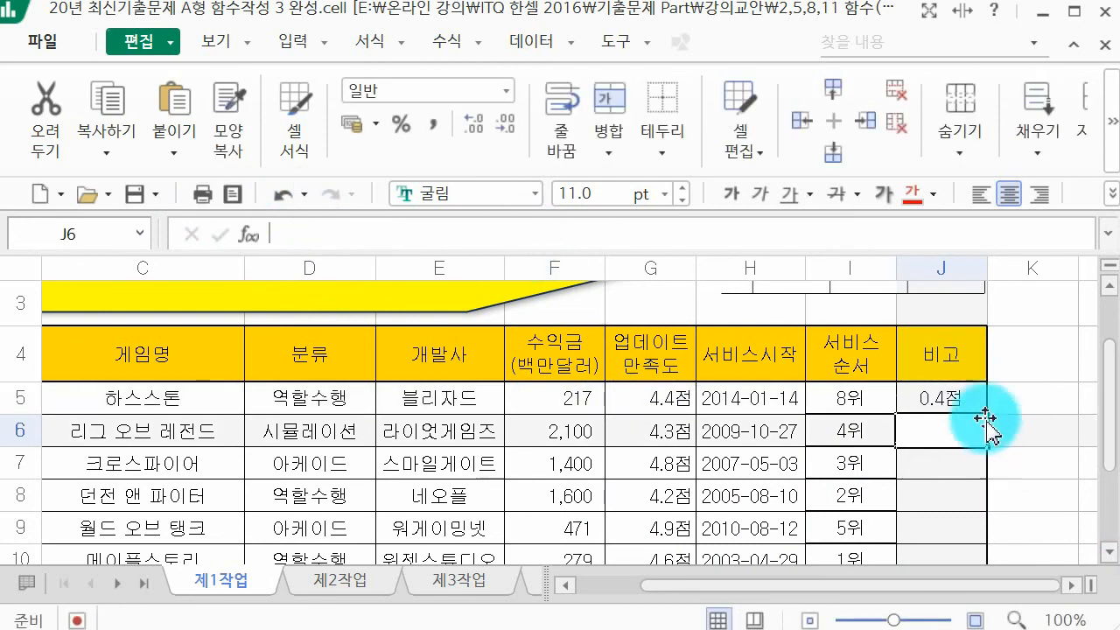
Wrap the J5 formula in an IF function and set its logical_test to G5-INT(G5)>=0.5 in the function wizard
left_click(962, 396)
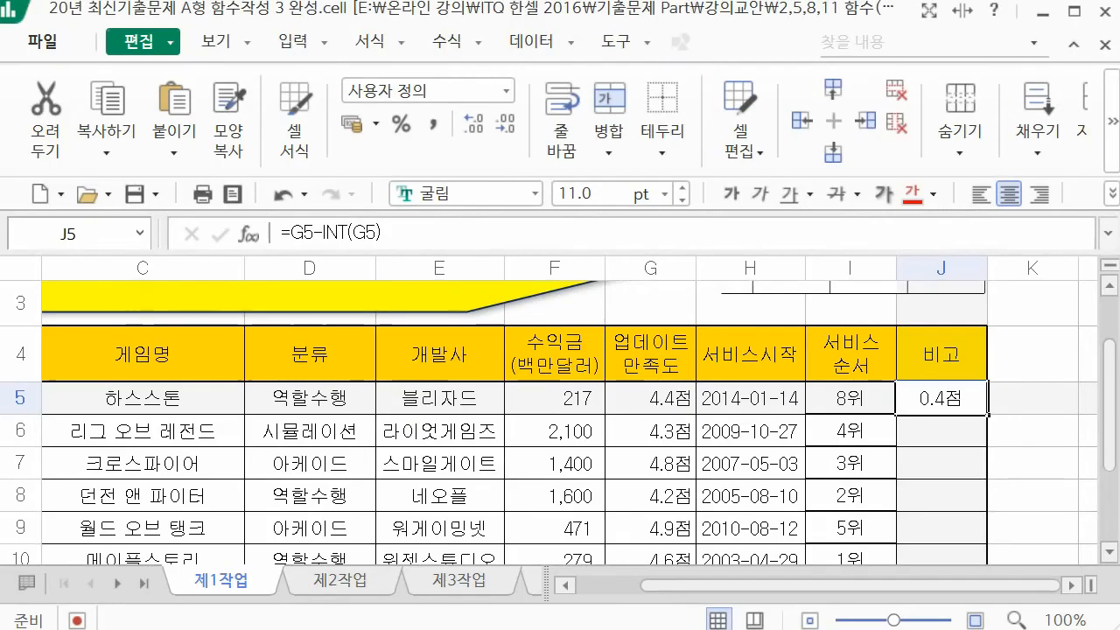
left_click(292, 233)
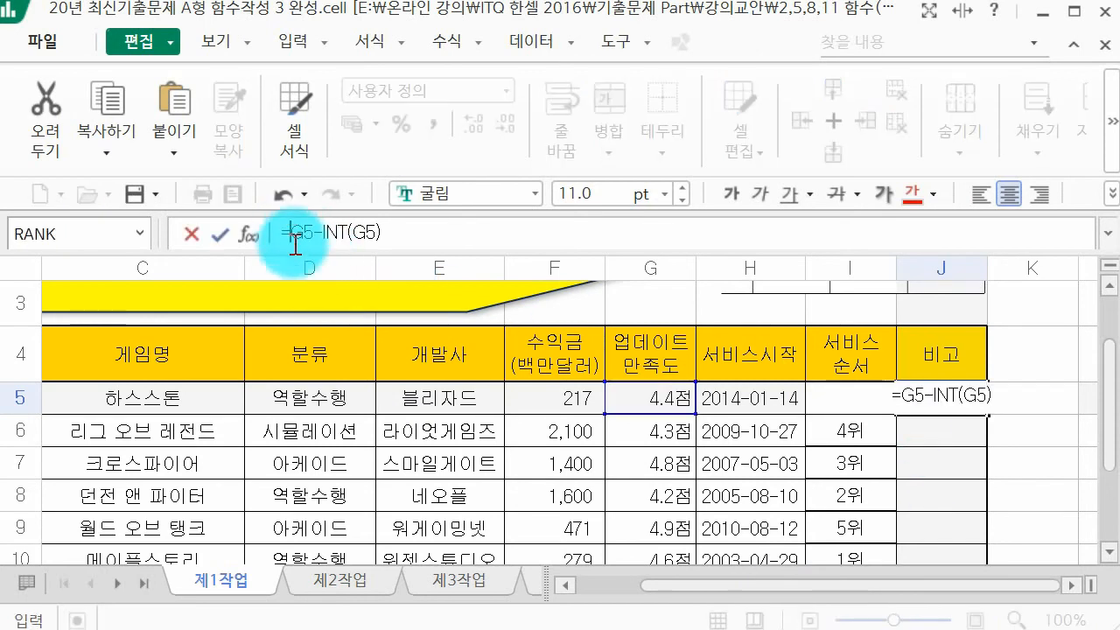
type("if")
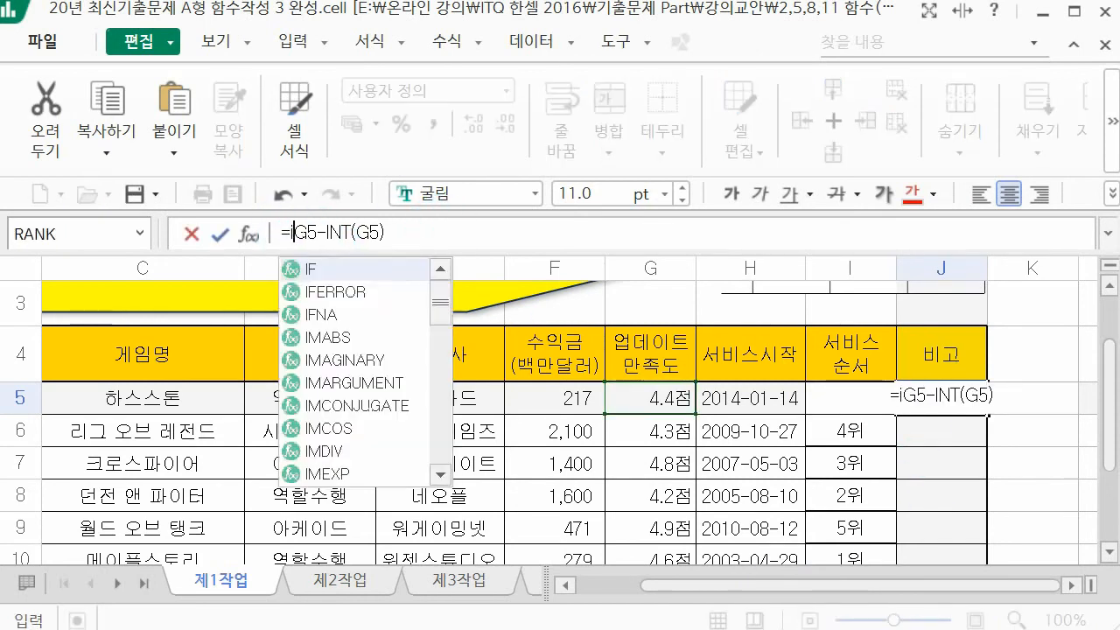
key("Tab")
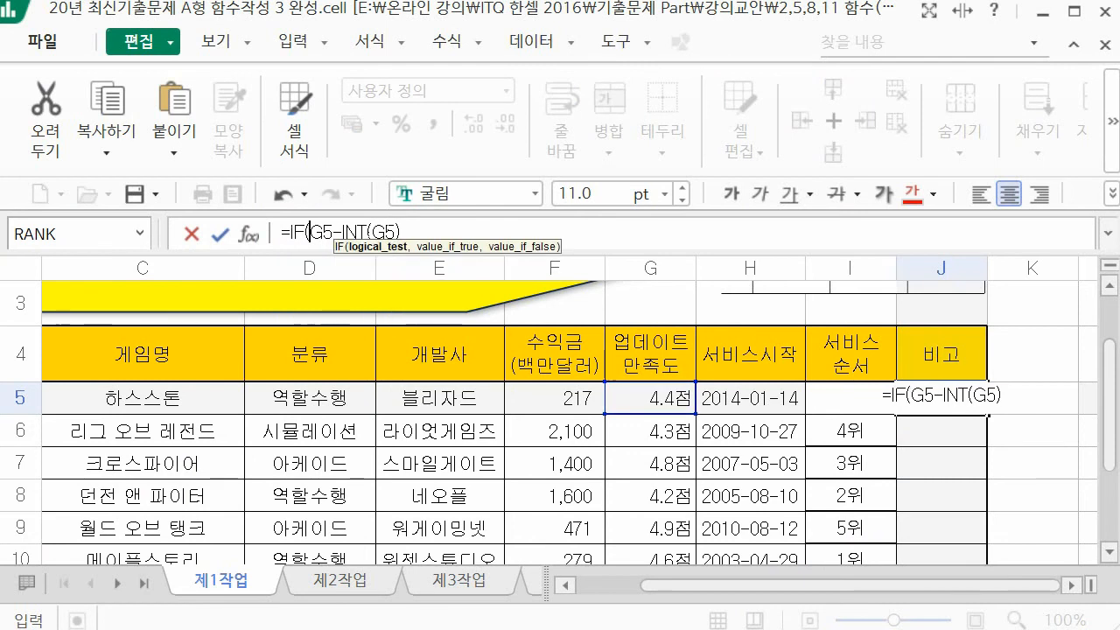
left_click(251, 228)
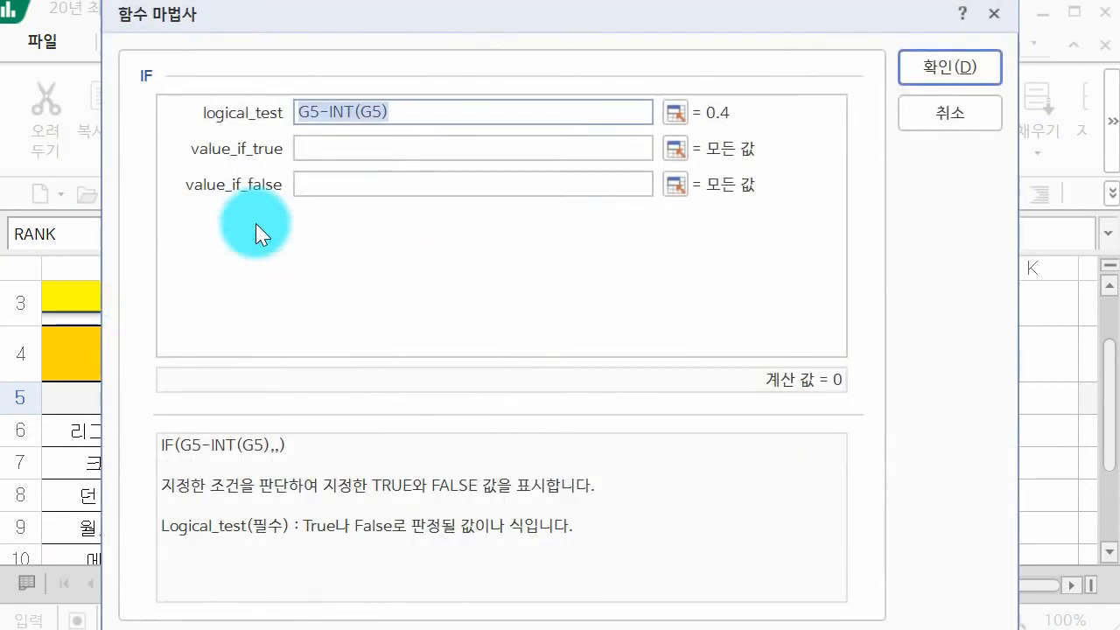
left_click(409, 106)
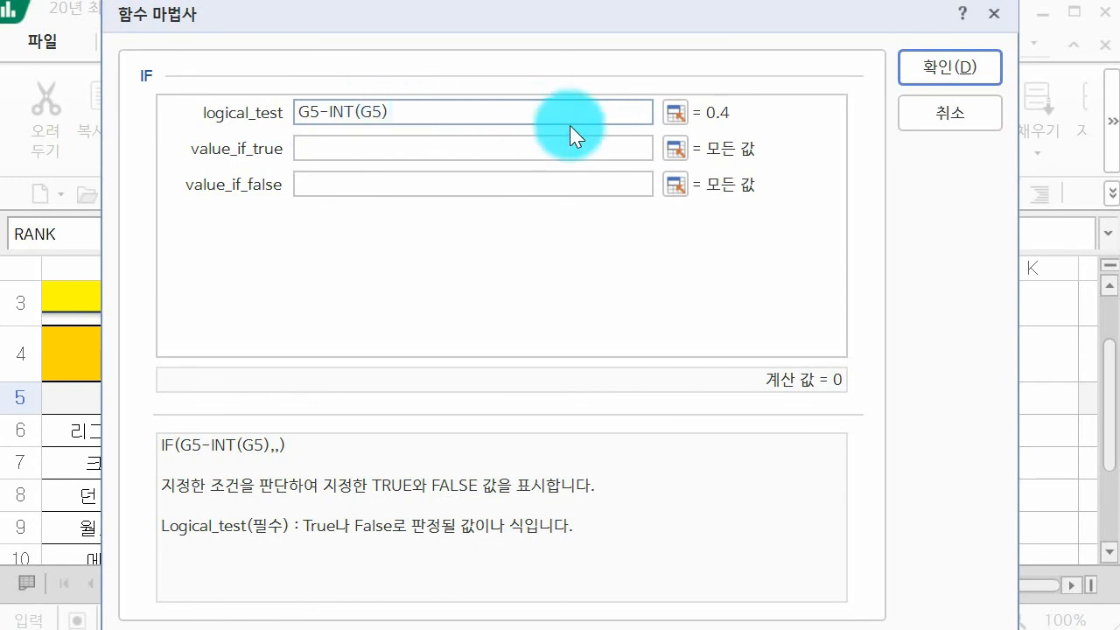
type(">=0.5")
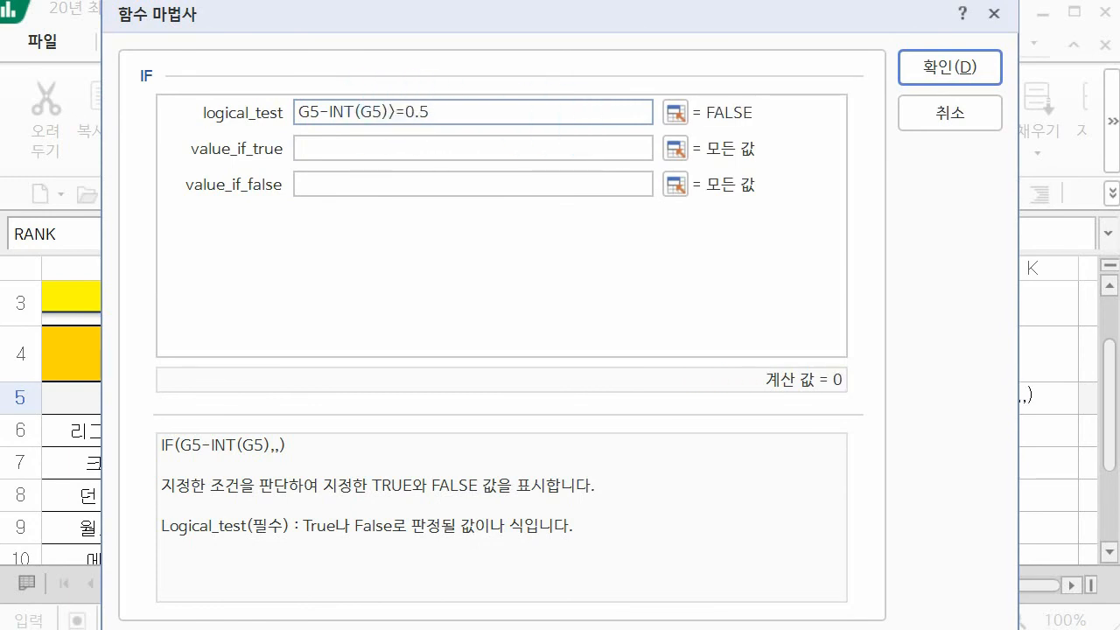
left_click(396, 151)
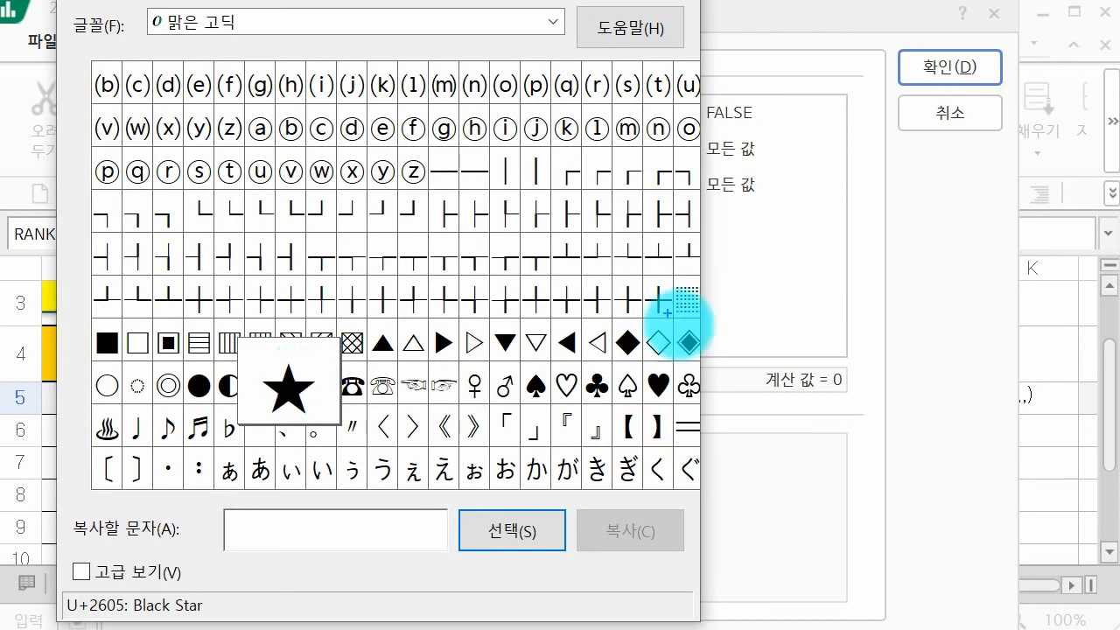
mouse_move(505, 257)
left_mouse_down()
mouse_move(492, 194)
mouse_move(535, 254)
mouse_move(522, 268)
left_mouse_up()
mouse_move(575, 215)
left_mouse_down()
mouse_move(620, 204)
mouse_move(607, 238)
left_mouse_up()
mouse_move(655, 167)
left_mouse_down()
mouse_move(657, 195)
mouse_move(725, 180)
mouse_move(716, 227)
mouse_move(820, 195)
left_mouse_up()
left_click_drag(655, 280, 658, 347)
mouse_move(454, 331)
left_mouse_down()
mouse_move(495, 399)
mouse_move(487, 477)
left_mouse_up()
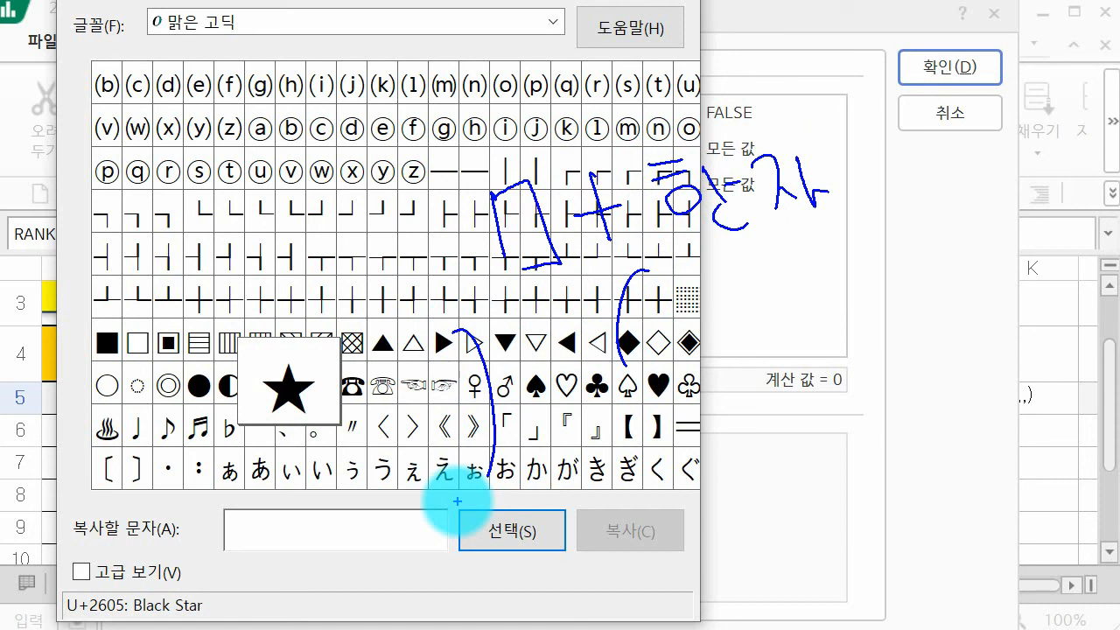
key("Escape")
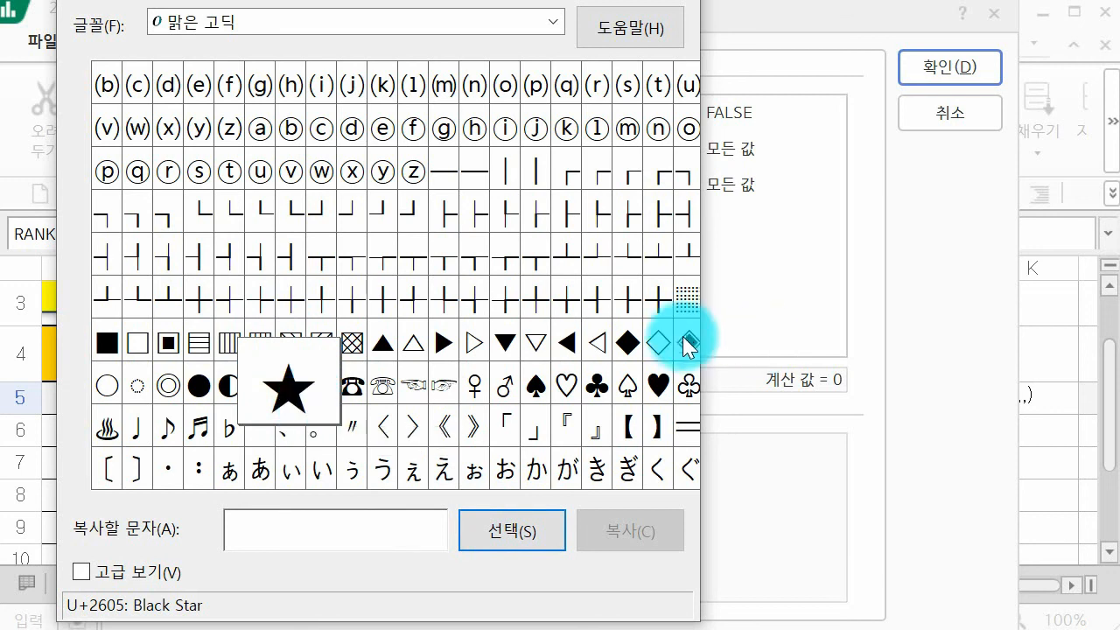
Look up the 문자표 app in Windows search, and return to the open character table
left_click_drag(271, 2, 314, 33)
key("super")
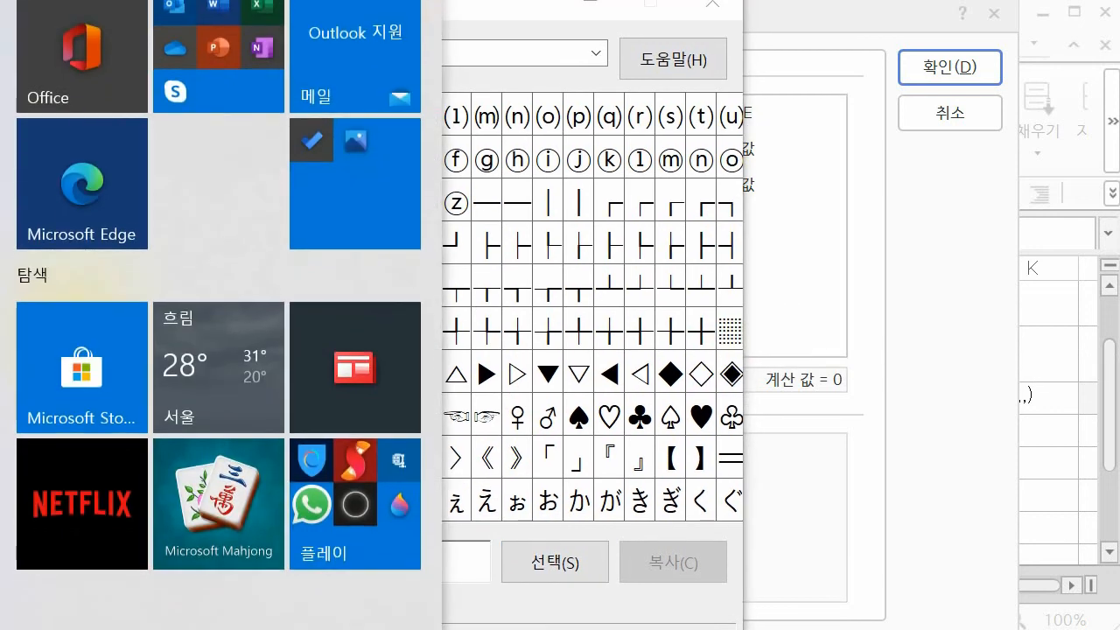
type("ㅁ")
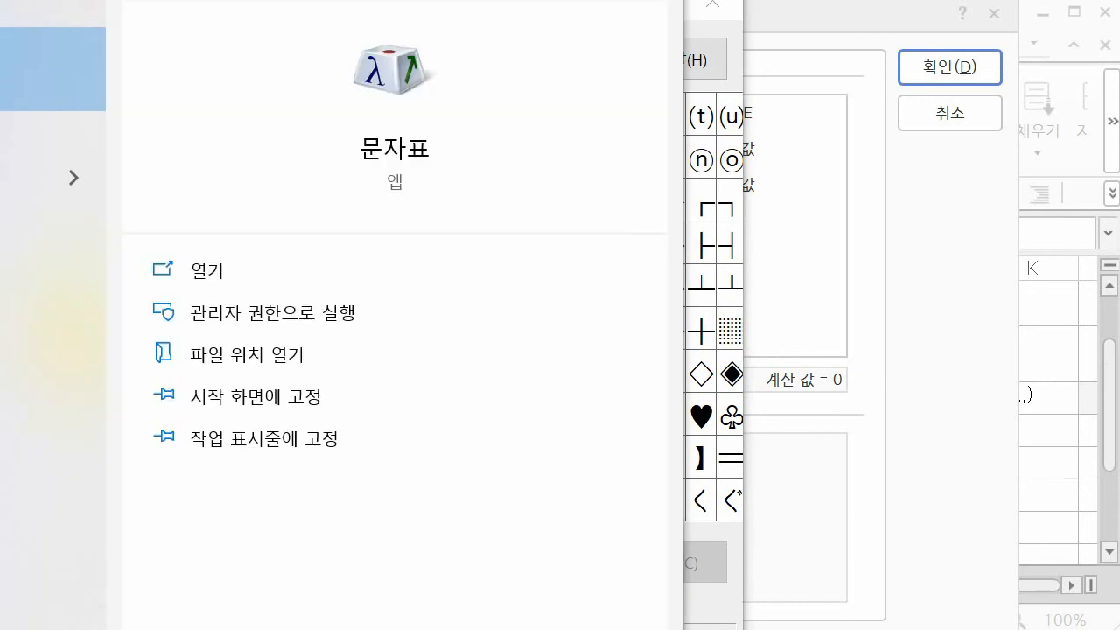
left_click(739, 51)
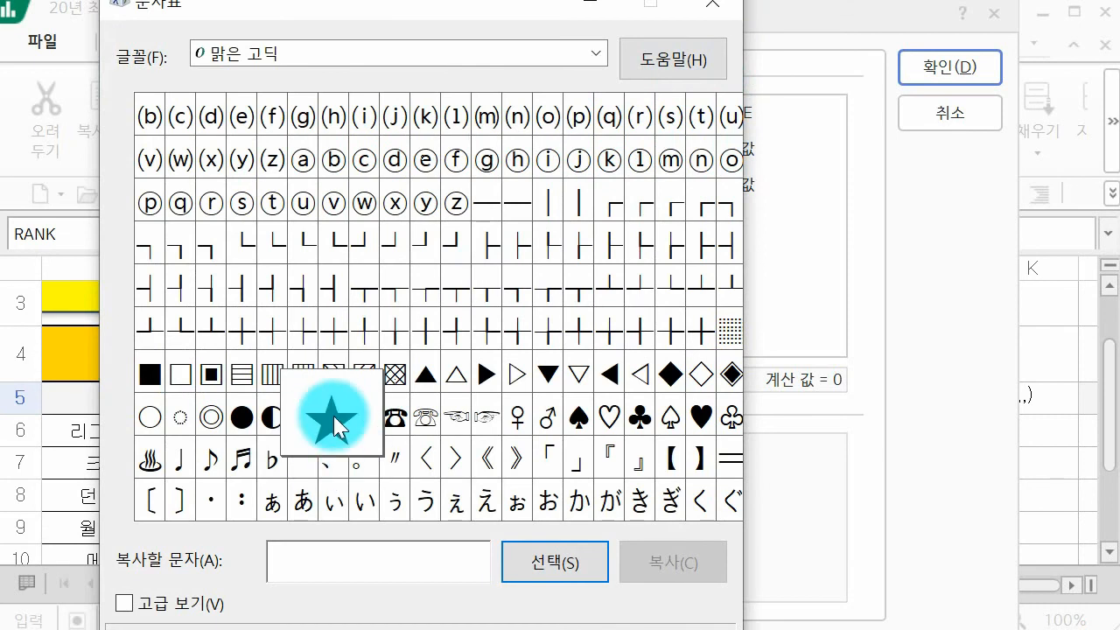
Copy the ★ symbol from 문자표, close it, and enter "★" as the IF function's value_if_true
left_click(543, 563)
left_click(648, 579)
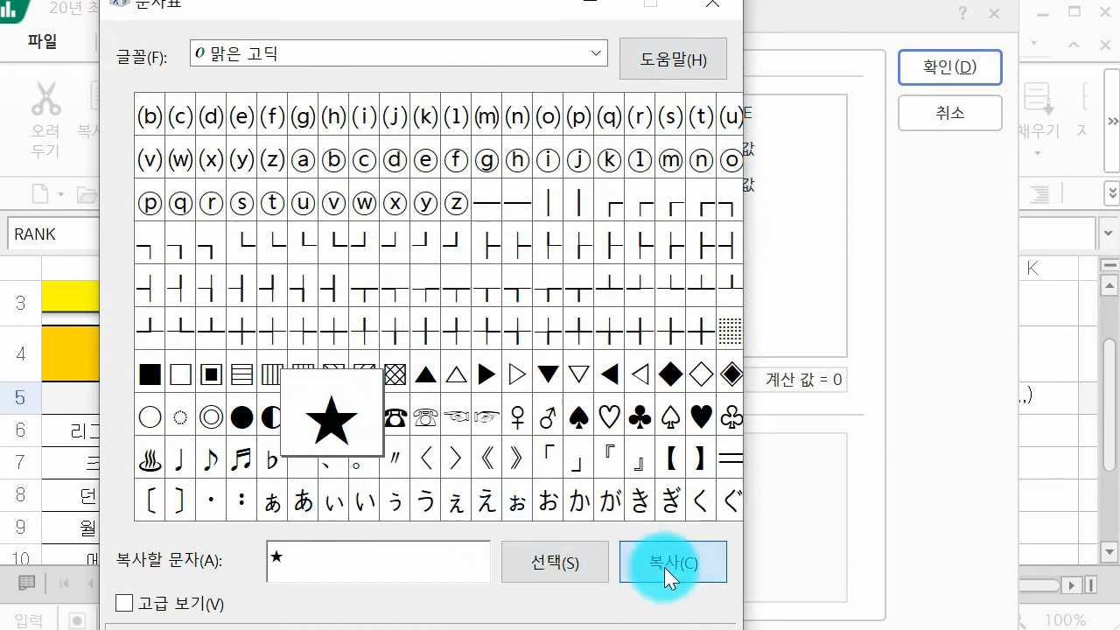
left_click(712, 5)
left_click(376, 149)
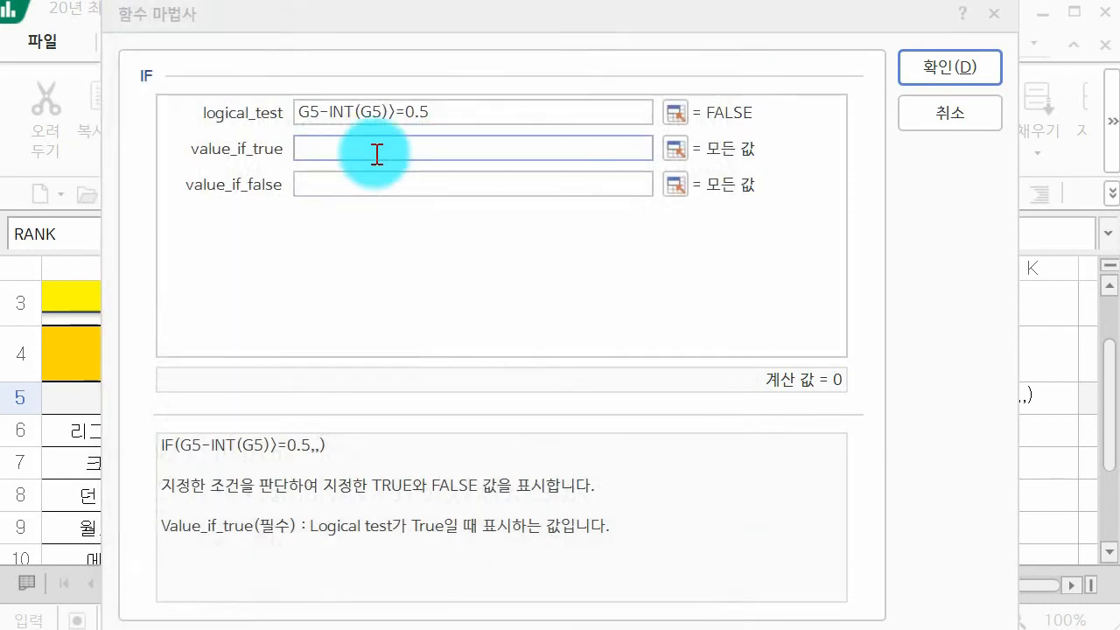
type("\"")
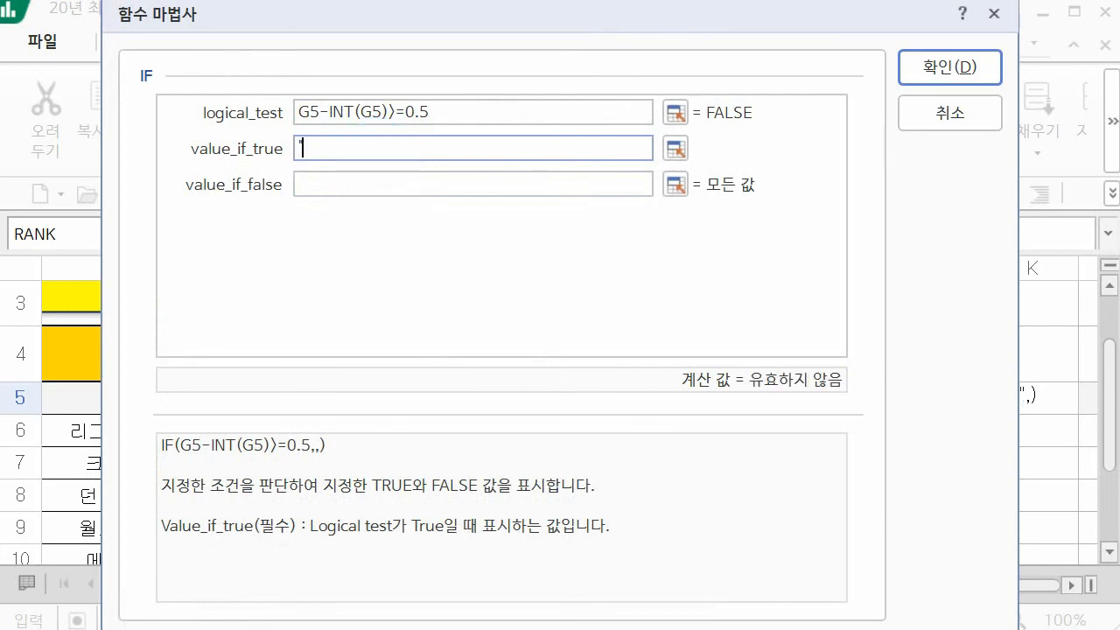
type("★\"")
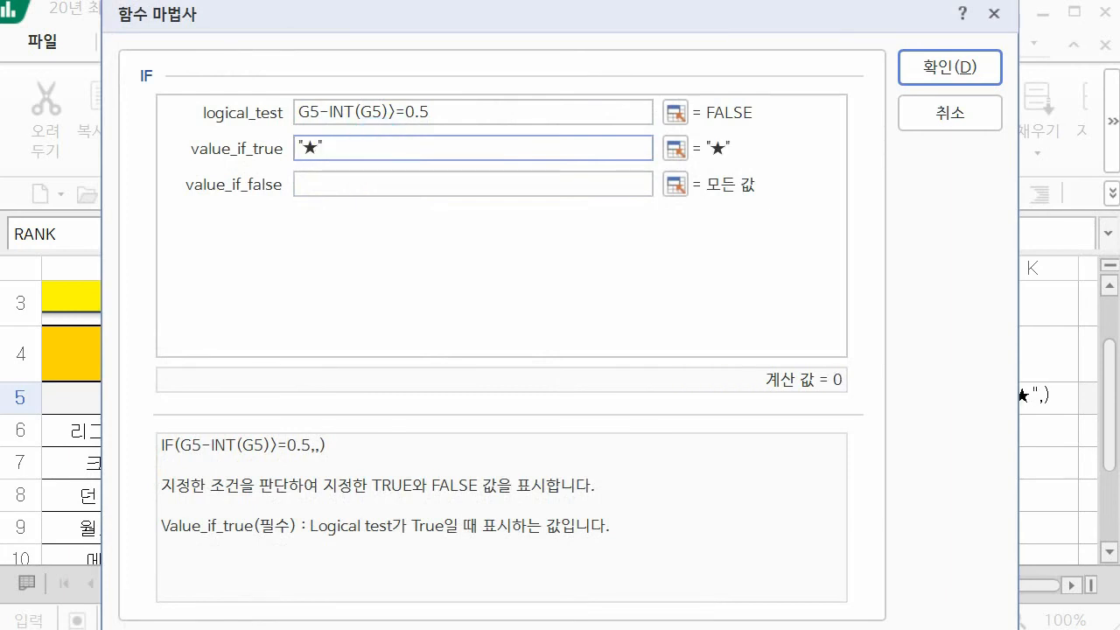
Set value_if_false to "" and confirm =IF(G5-INT(G5)>=0.5,"★","") in J5
left_click(460, 110)
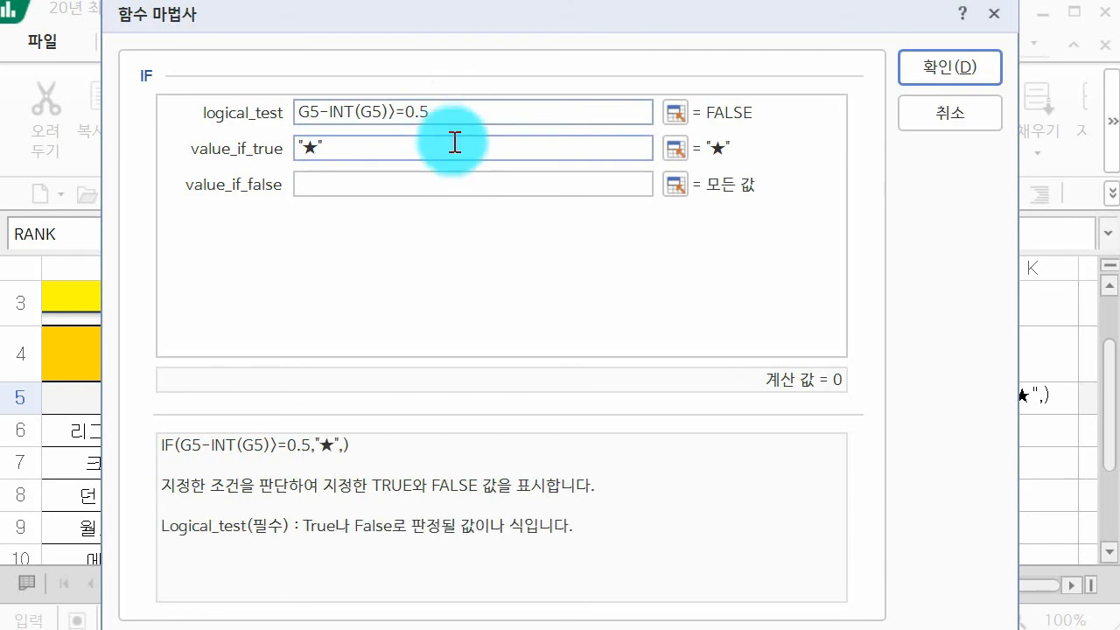
left_click(457, 141)
left_click(444, 178)
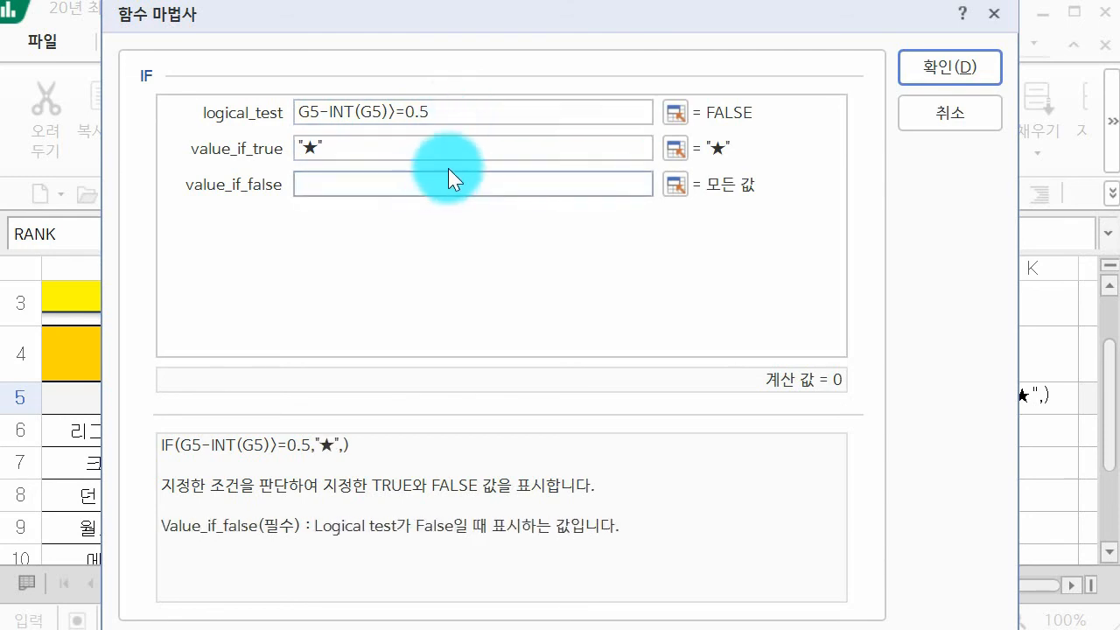
type("\"\"")
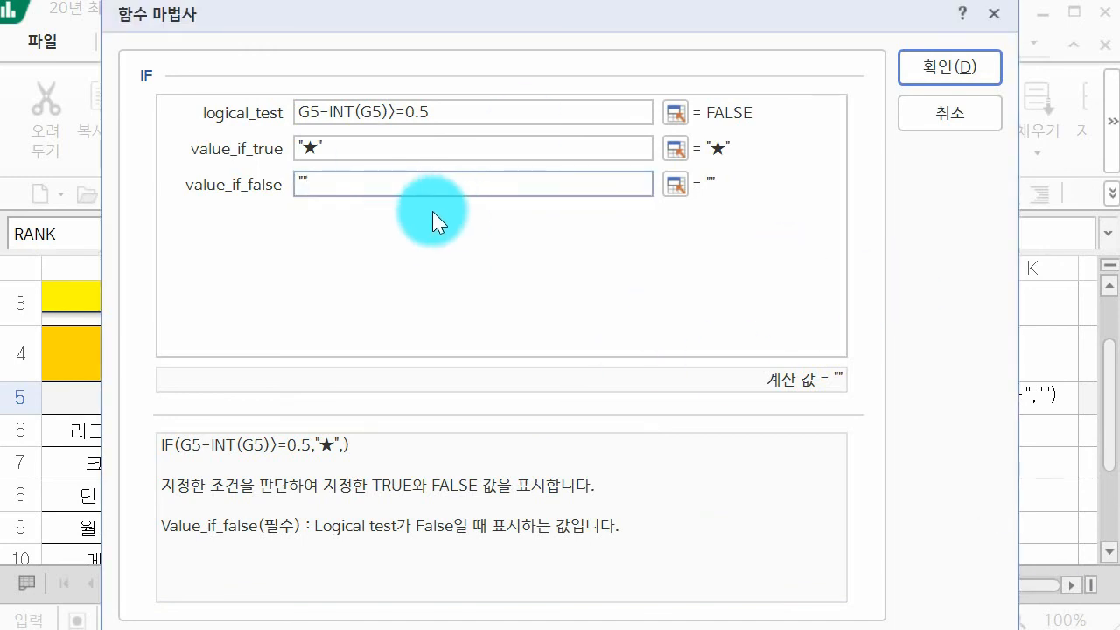
key("Return")
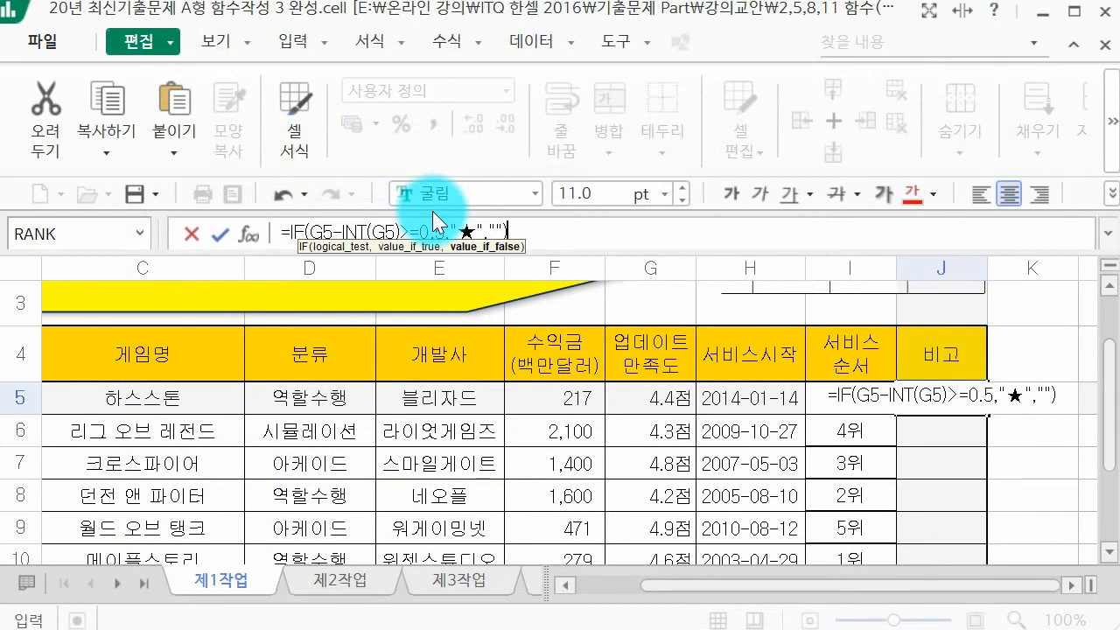
key("Return")
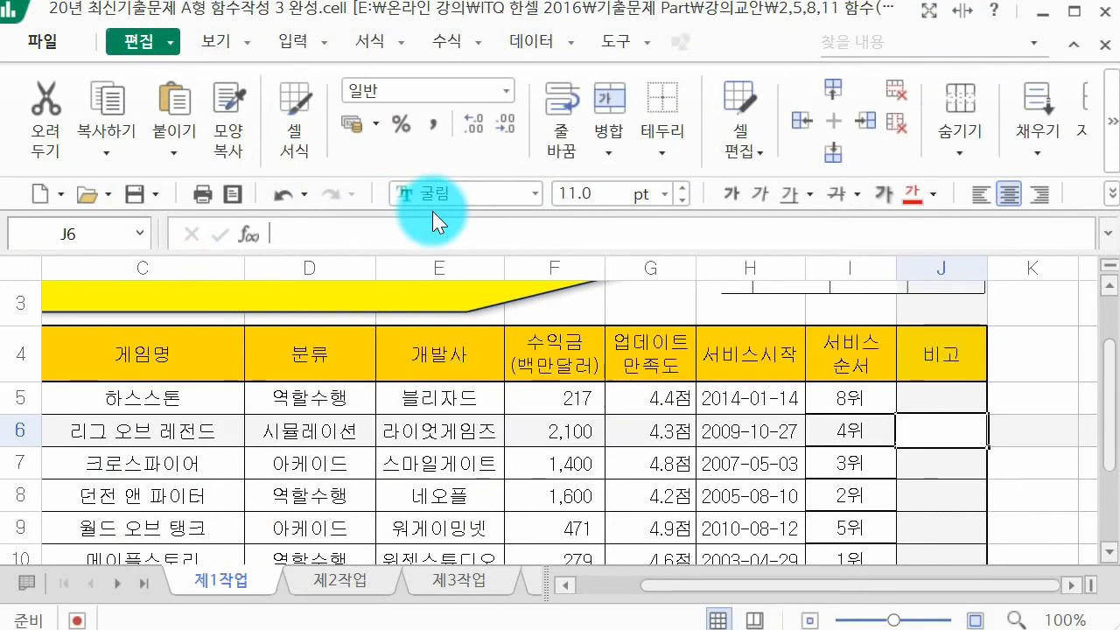
left_click(963, 402)
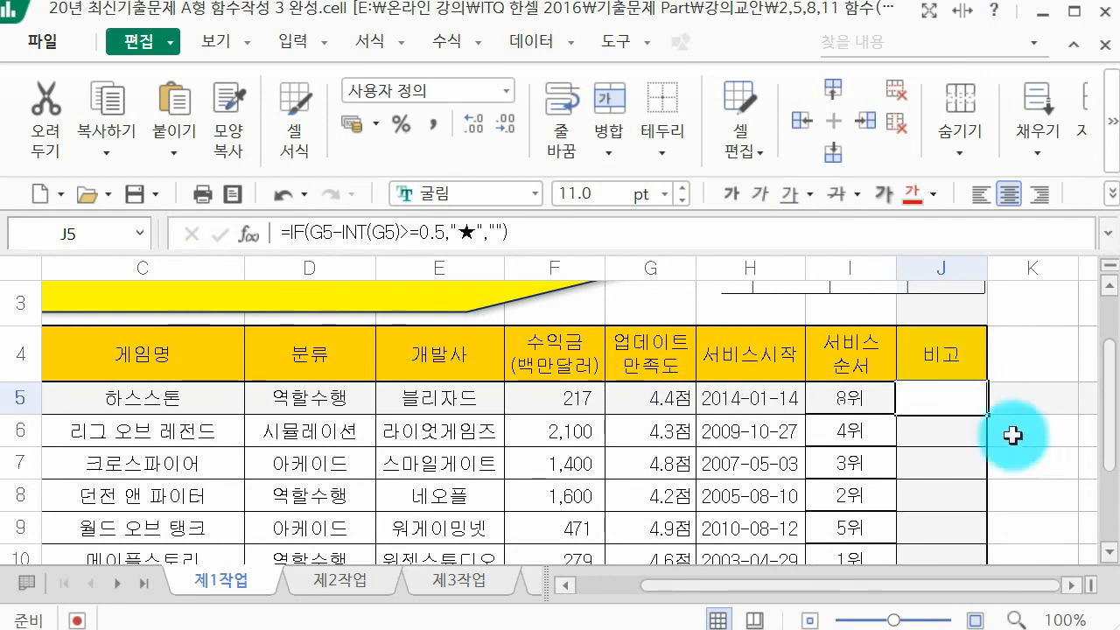
scroll(678, 499, "down", 1)
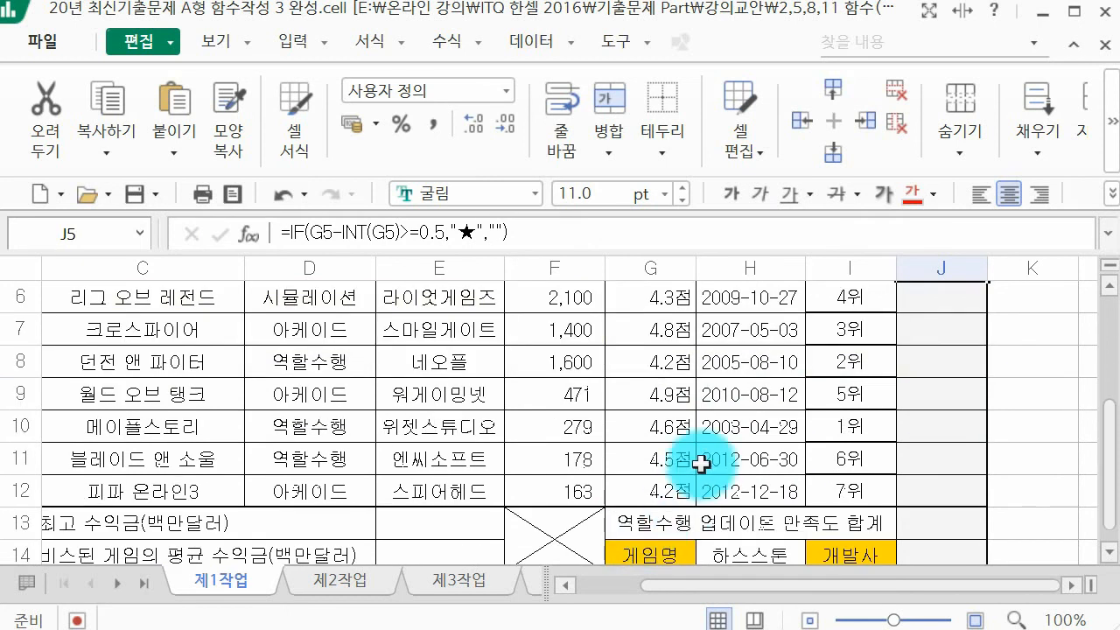
Fill the star formula in J5 down through J12 in the 비고 column
left_click(682, 398)
scroll(1041, 370, "up", 1)
left_click(987, 408)
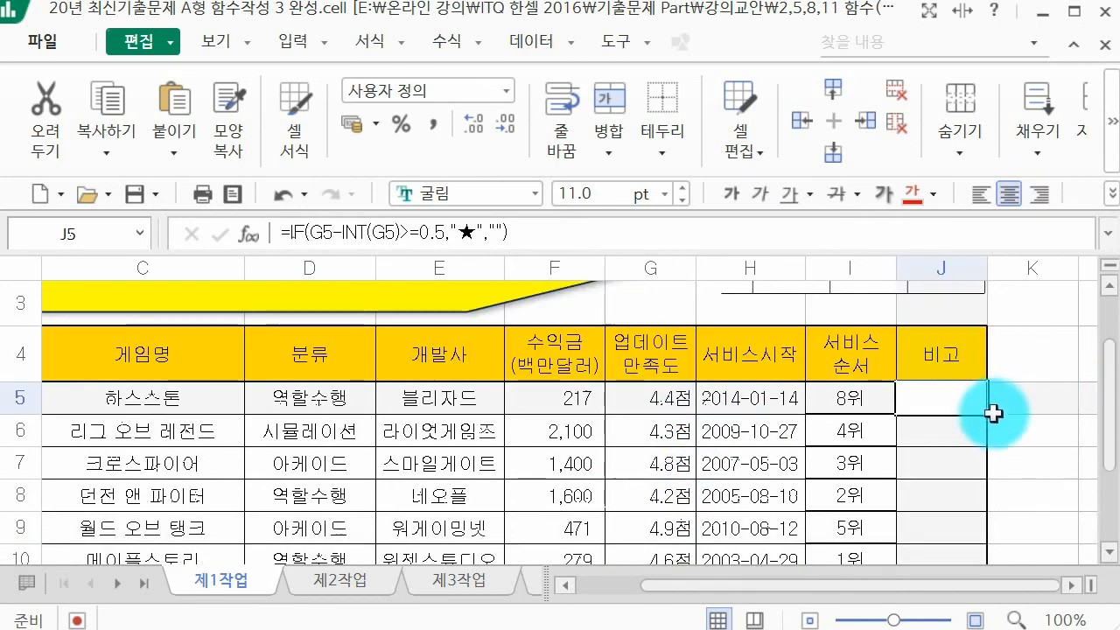
left_click_drag(986, 412, 962, 459)
scroll(959, 481, "up", 1)
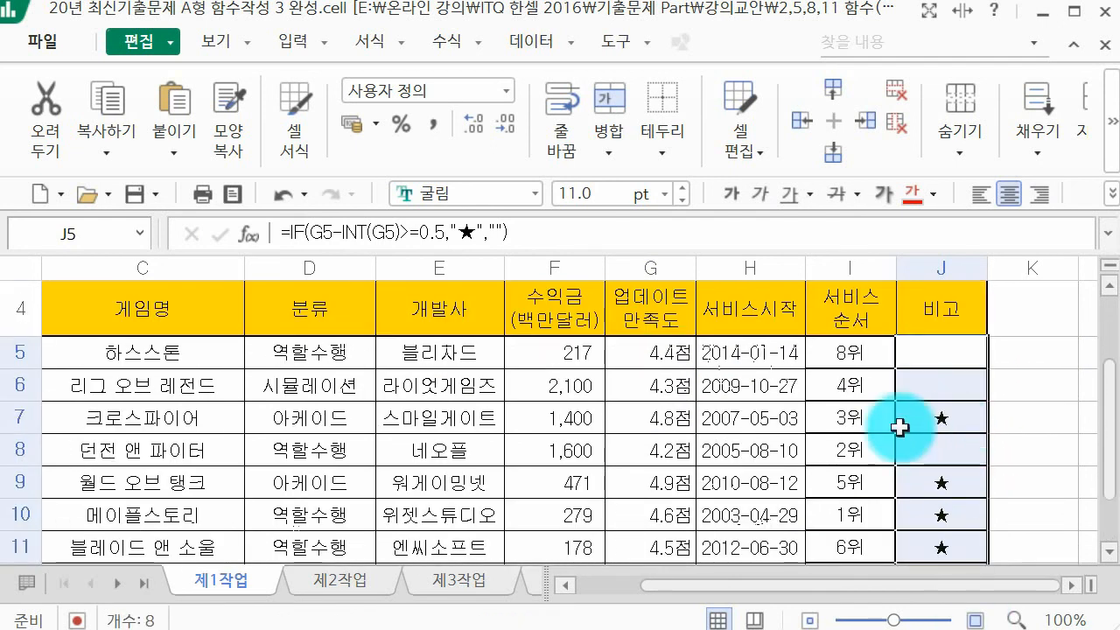
Compare the 업데이트 만족도 scores in G7, G9 and G11 with their stars, and inspect the formula in J11
left_click(686, 418)
scroll(700, 462, "down", 1)
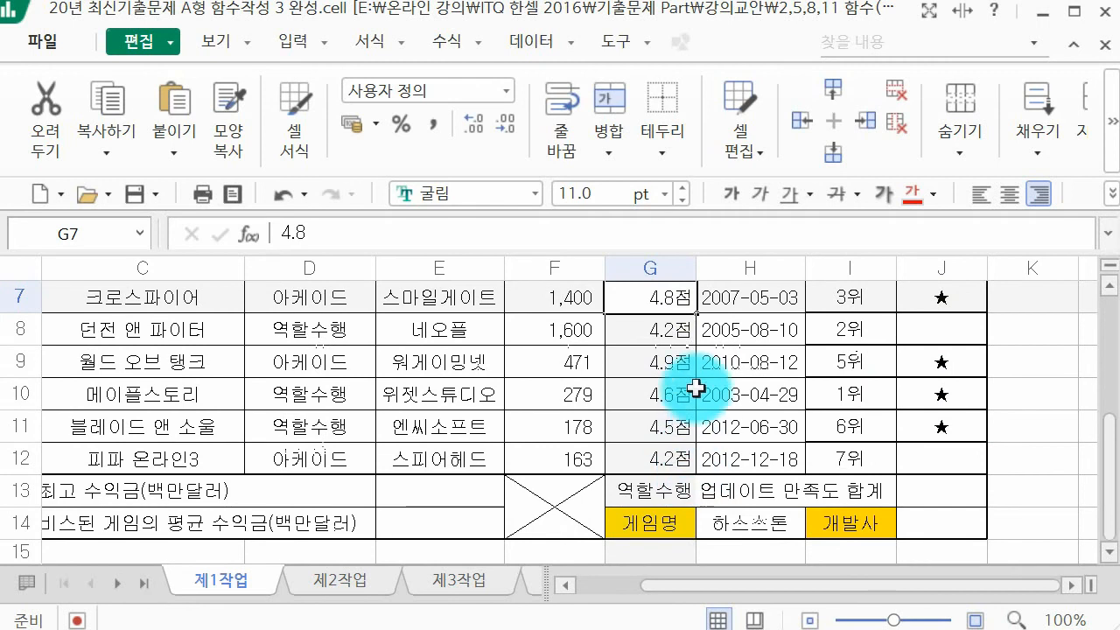
left_click(670, 362)
left_click(686, 426)
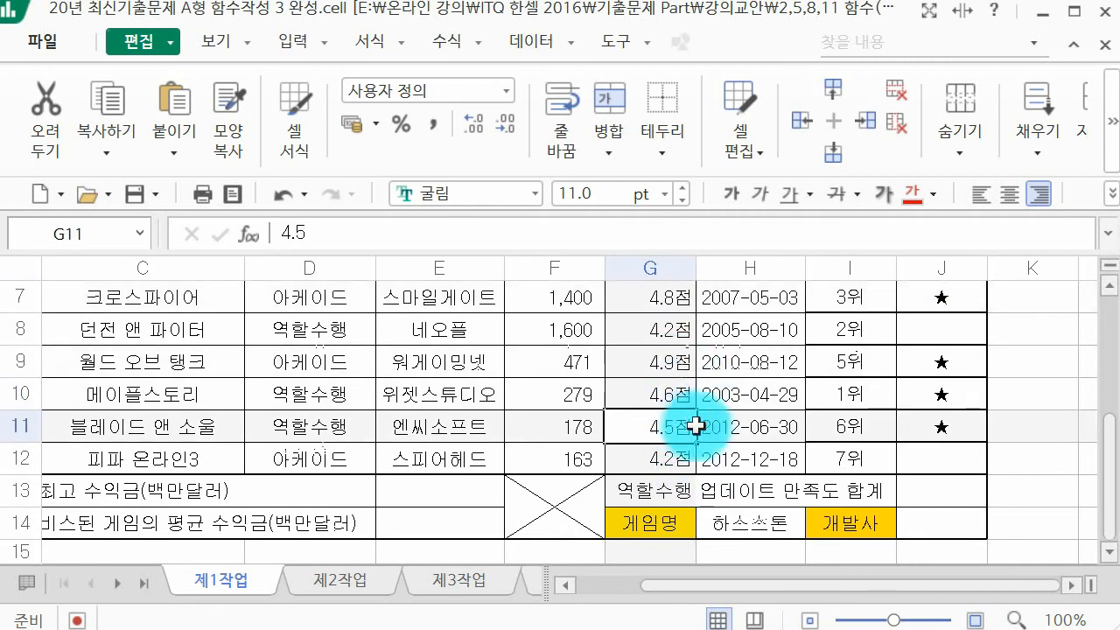
left_click(941, 430)
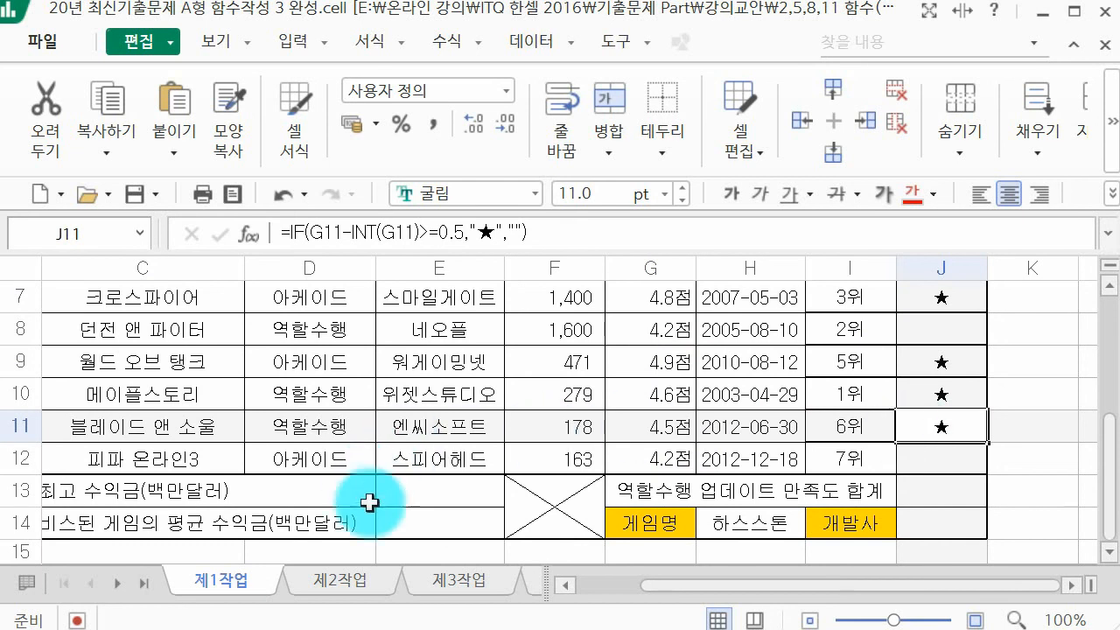
Select cell E13 for the 최고 수익금(백만달러) result
left_click(414, 492)
left_click_drag(682, 584, 583, 559)
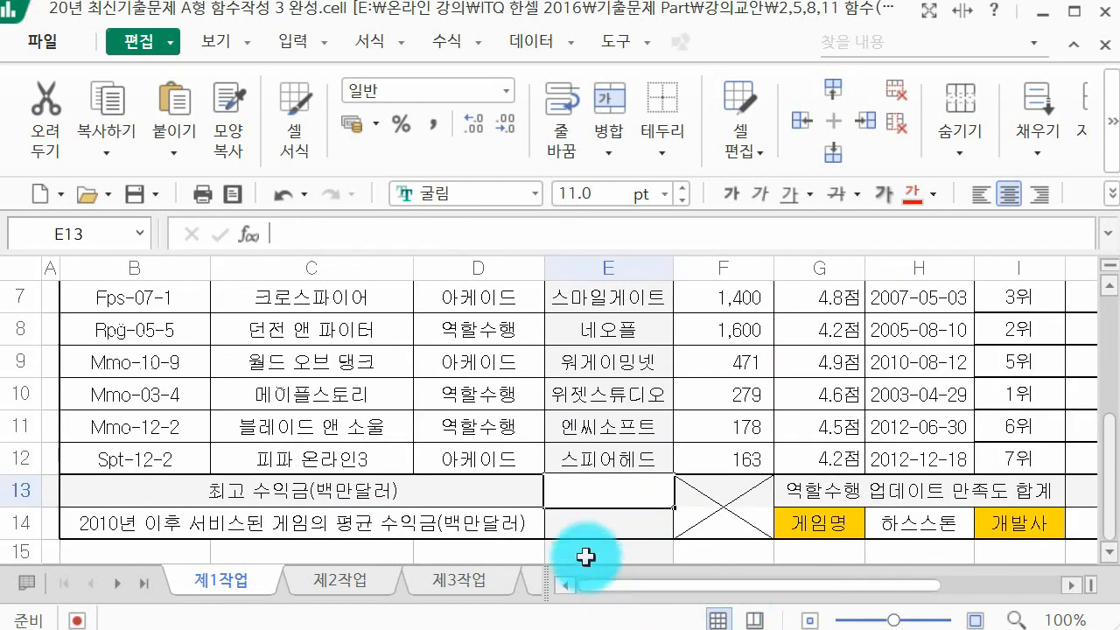
scroll(560, 420, "down", 1)
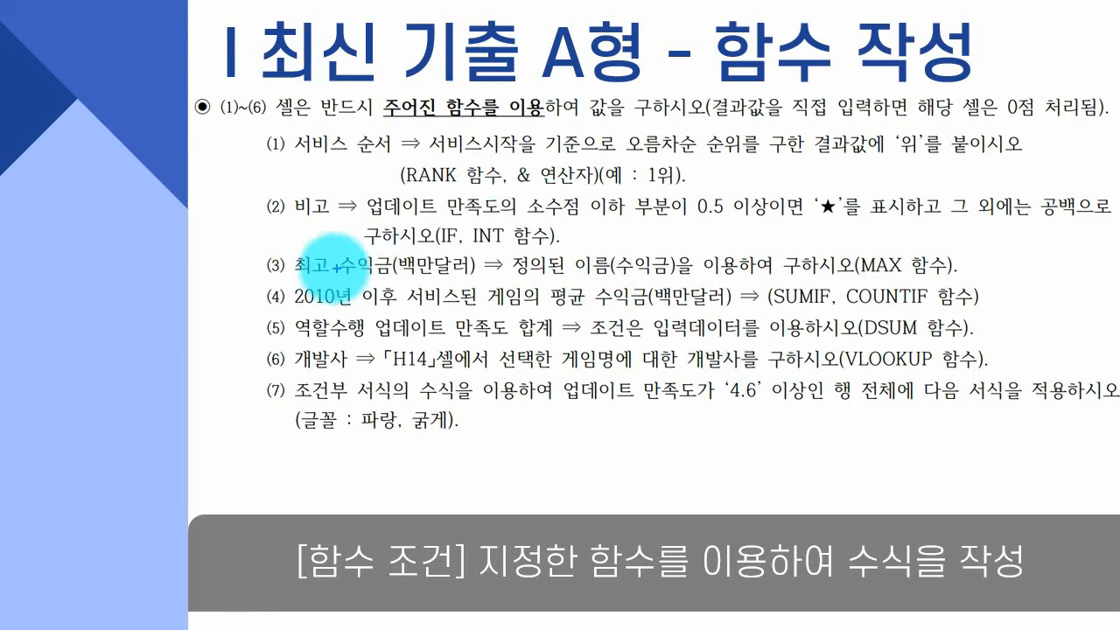
mouse_move(482, 283)
left_mouse_down()
mouse_move(340, 306)
mouse_move(312, 238)
mouse_move(433, 203)
mouse_move(479, 280)
mouse_move(472, 308)
left_mouse_up()
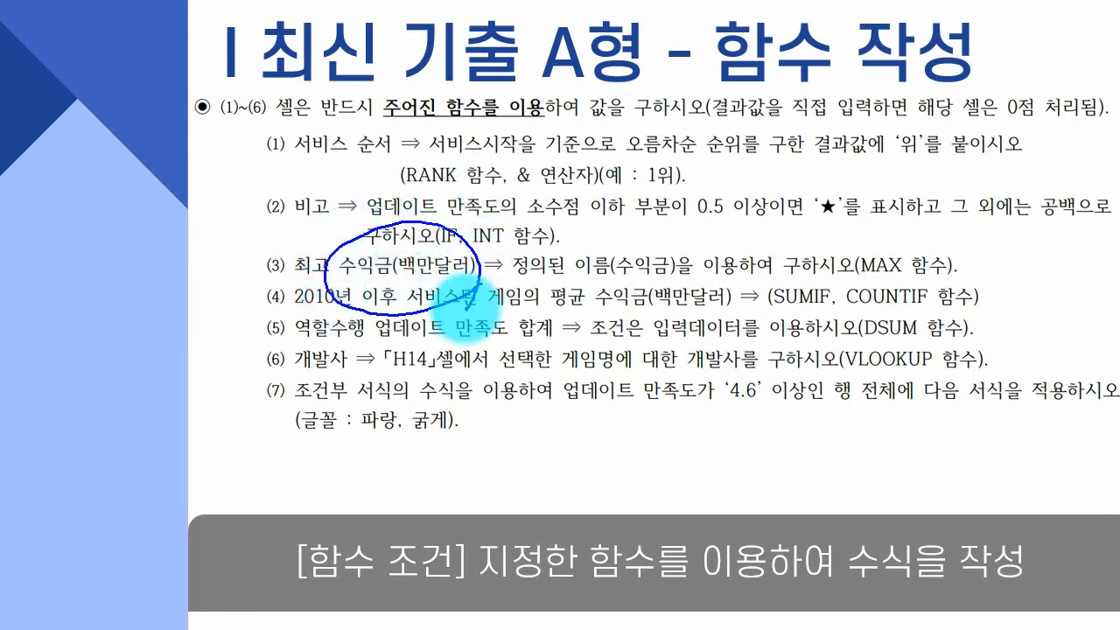
mouse_move(603, 290)
left_mouse_down()
mouse_move(684, 299)
mouse_move(623, 225)
mouse_move(584, 231)
left_mouse_up()
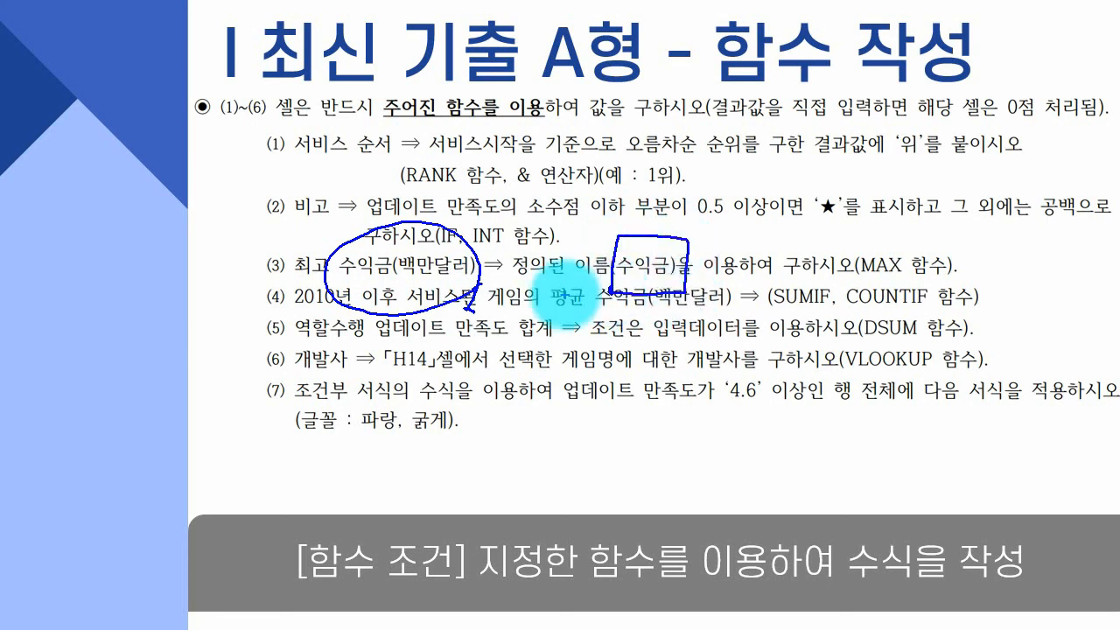
key("Right")
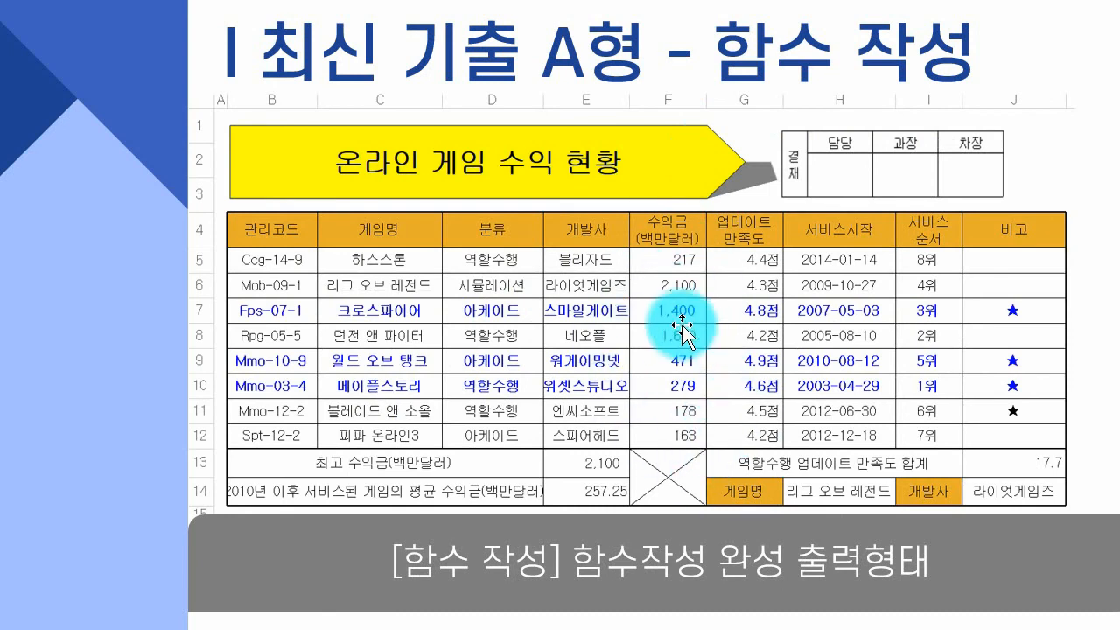
key("Left")
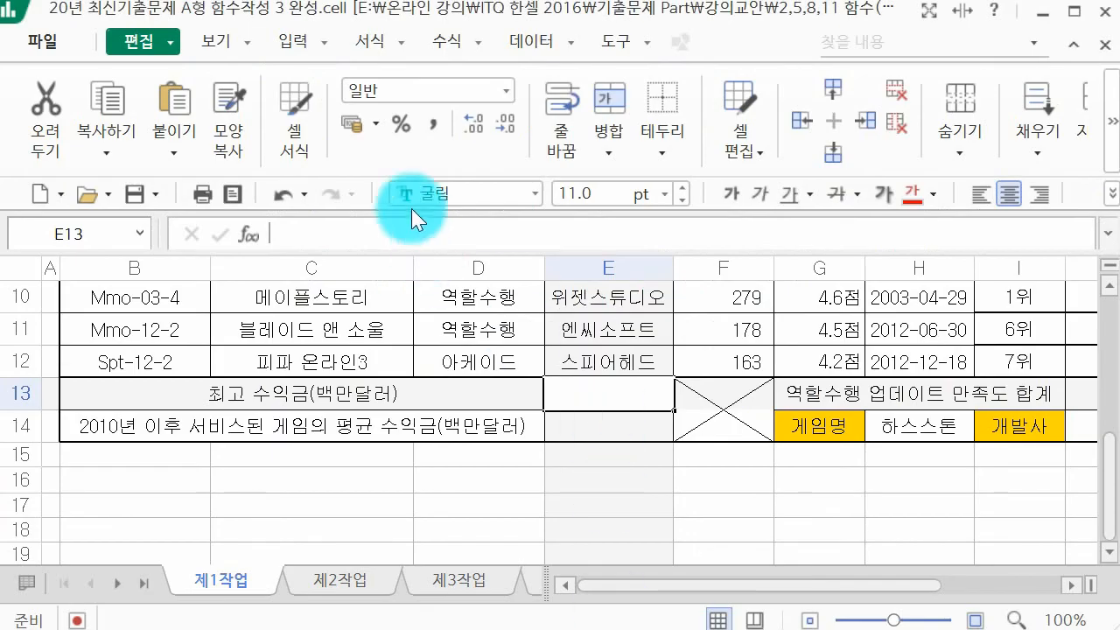
Begin a =MAX( formula in E13 and open the function wizard for its arguments
left_click(423, 237)
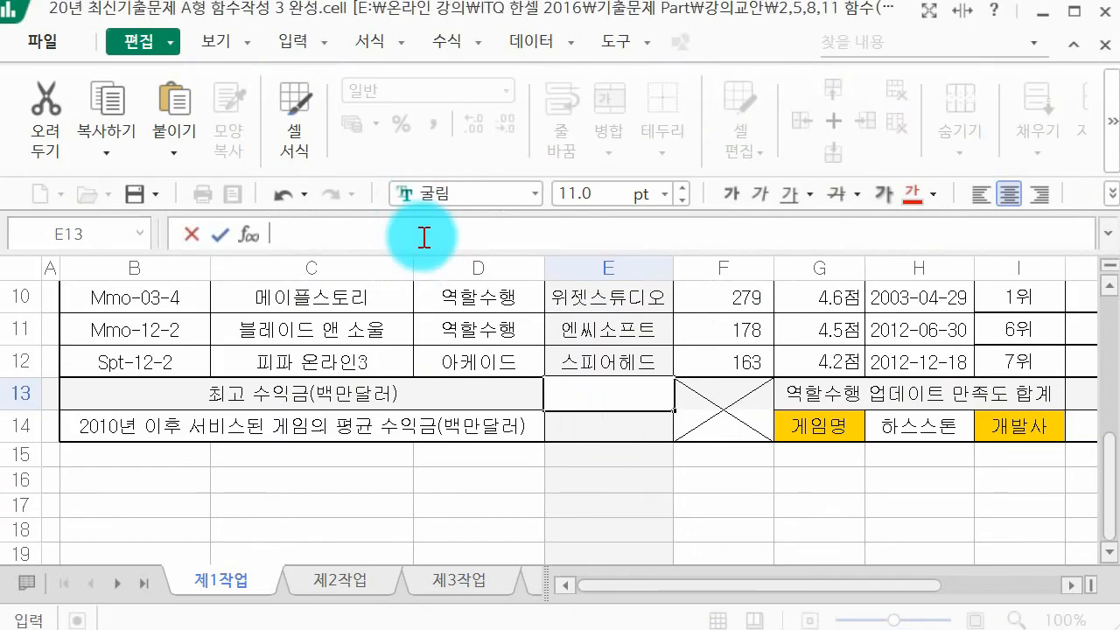
type("=")
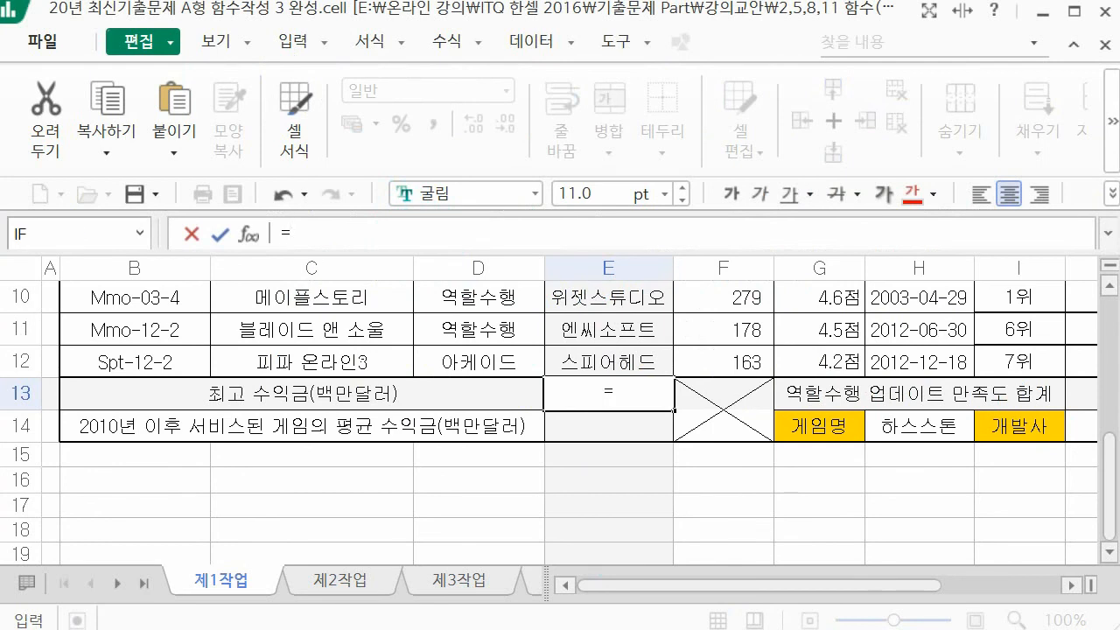
type("max")
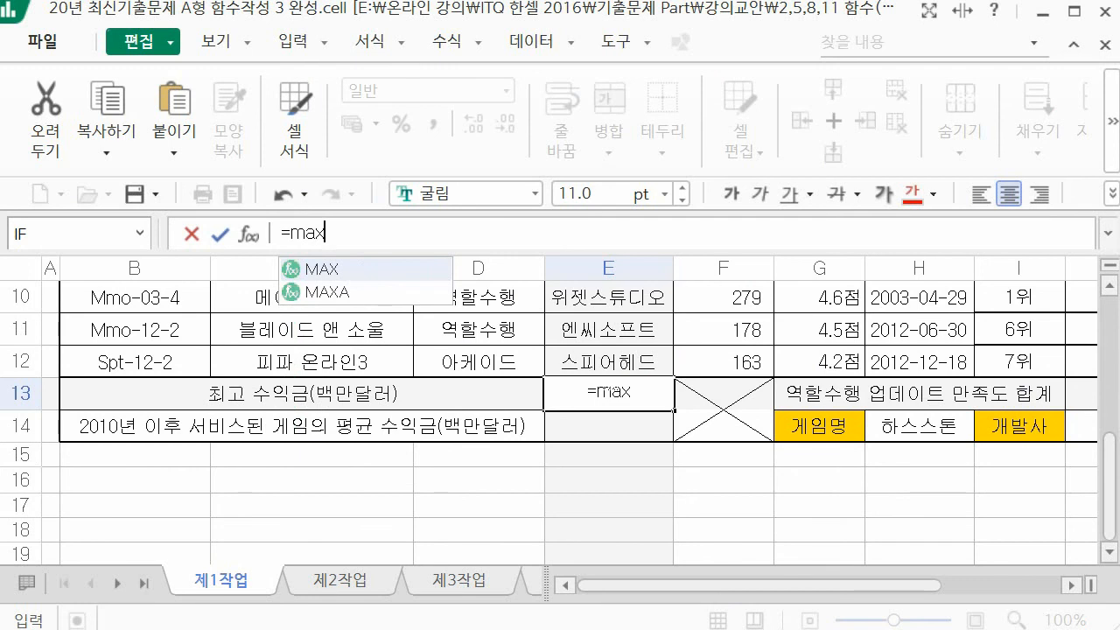
type("(")
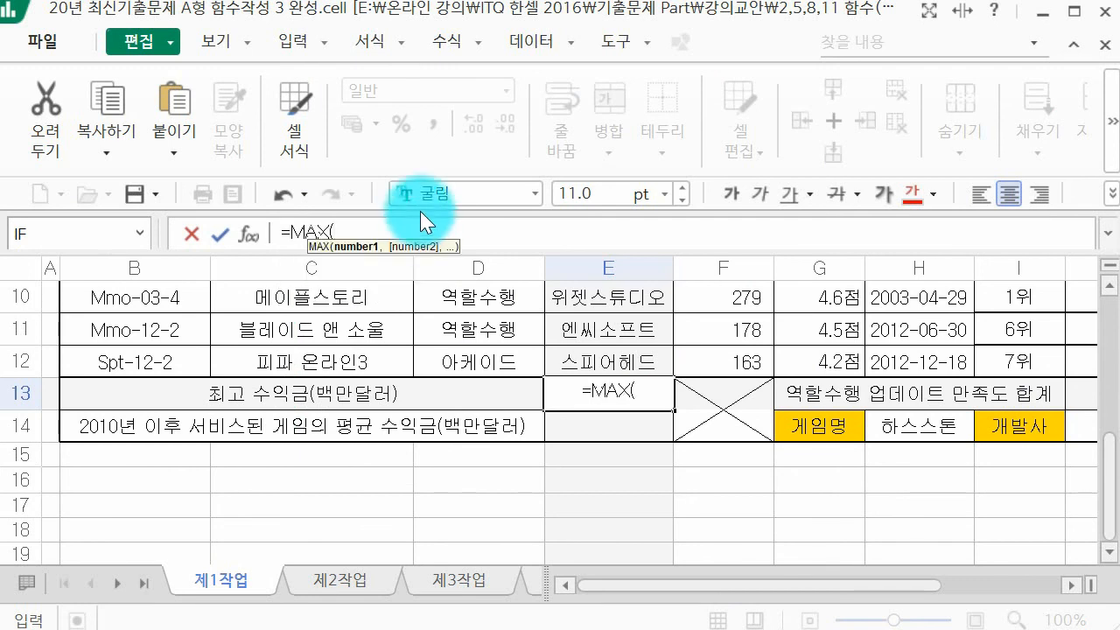
left_click(248, 233)
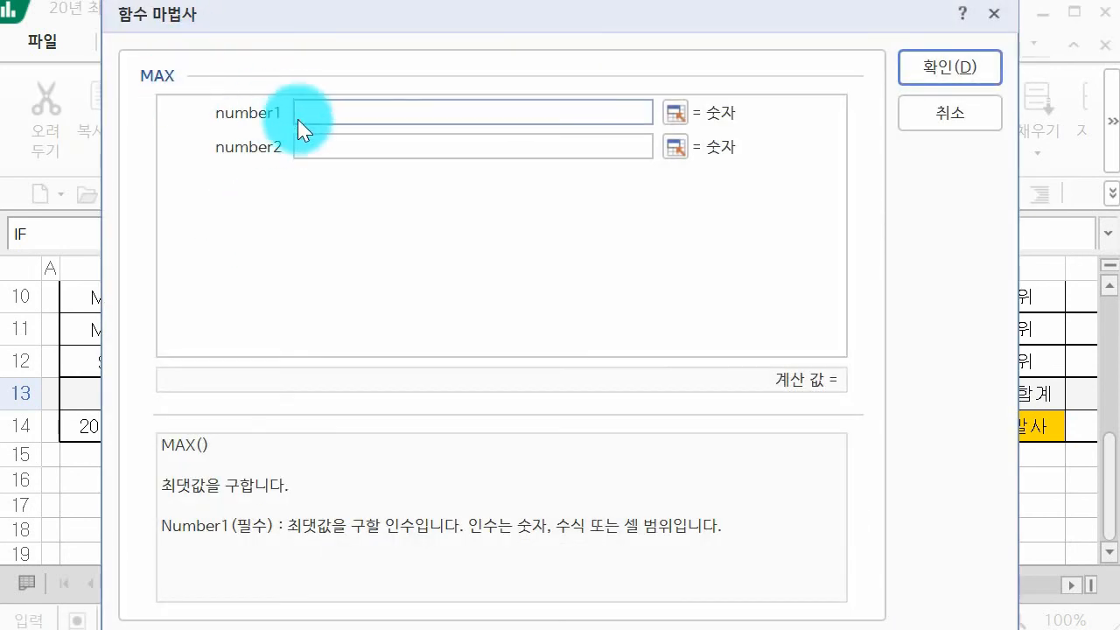
Set MAX's number1 to the revenue range F5:F12 and confirm the formula in E13
left_click_drag(238, 18, 328, 451)
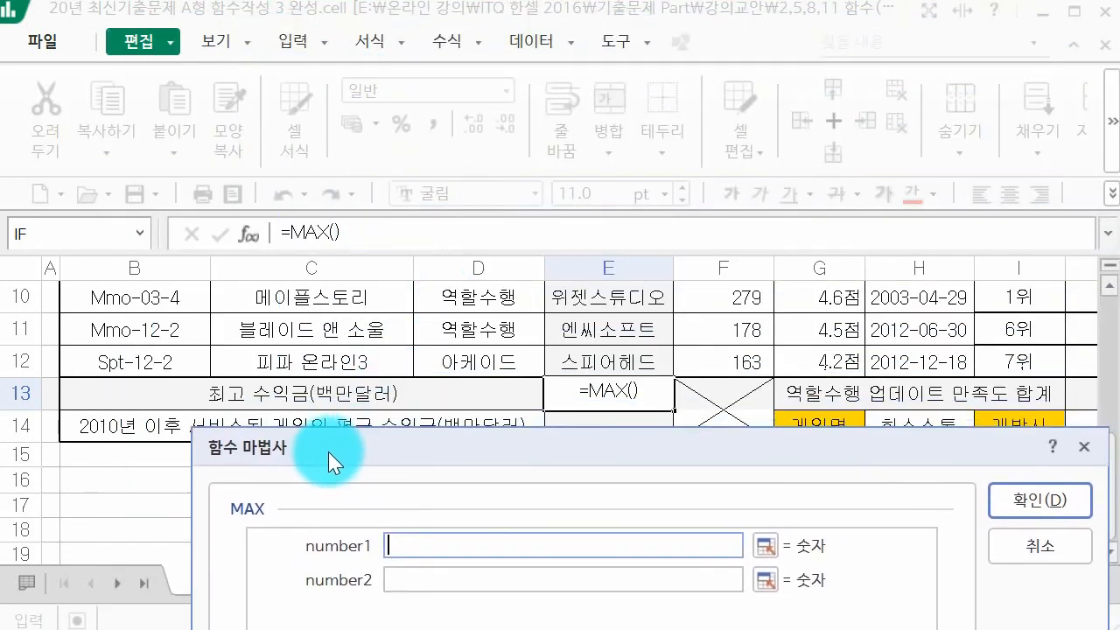
scroll(622, 378, "up", 2)
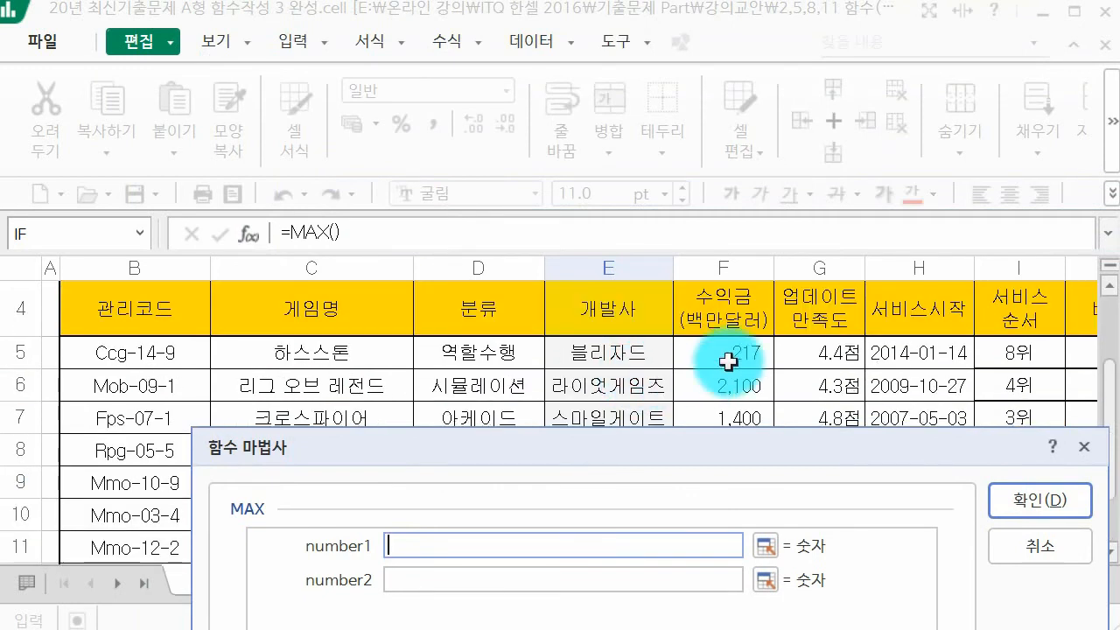
left_click_drag(726, 361, 740, 402)
left_click_drag(669, 442, 580, 185)
left_click(927, 241)
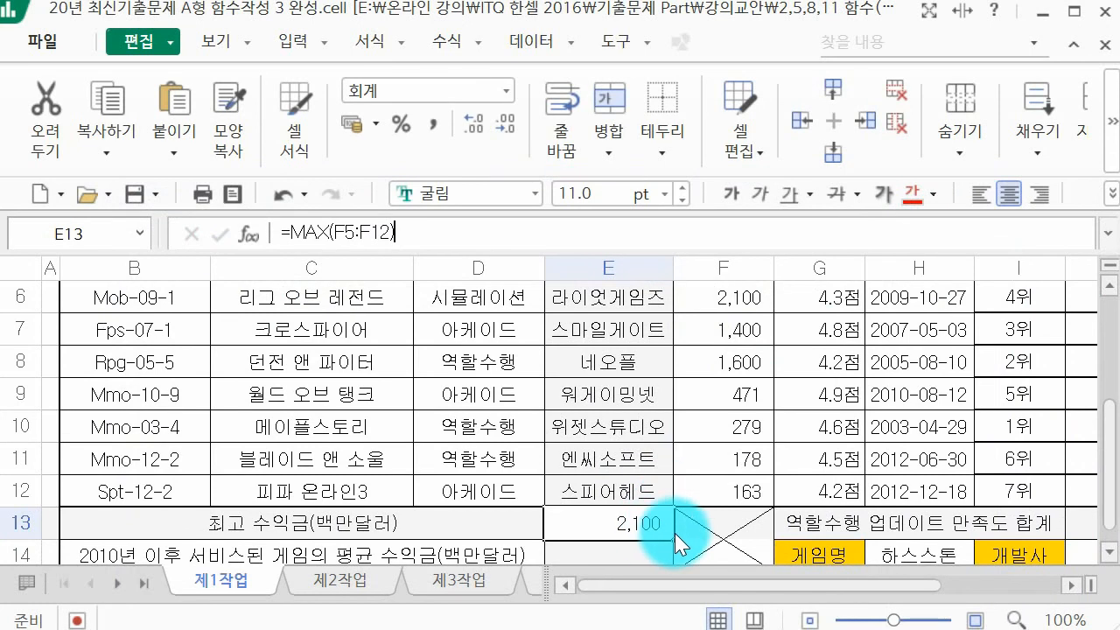
key("Return")
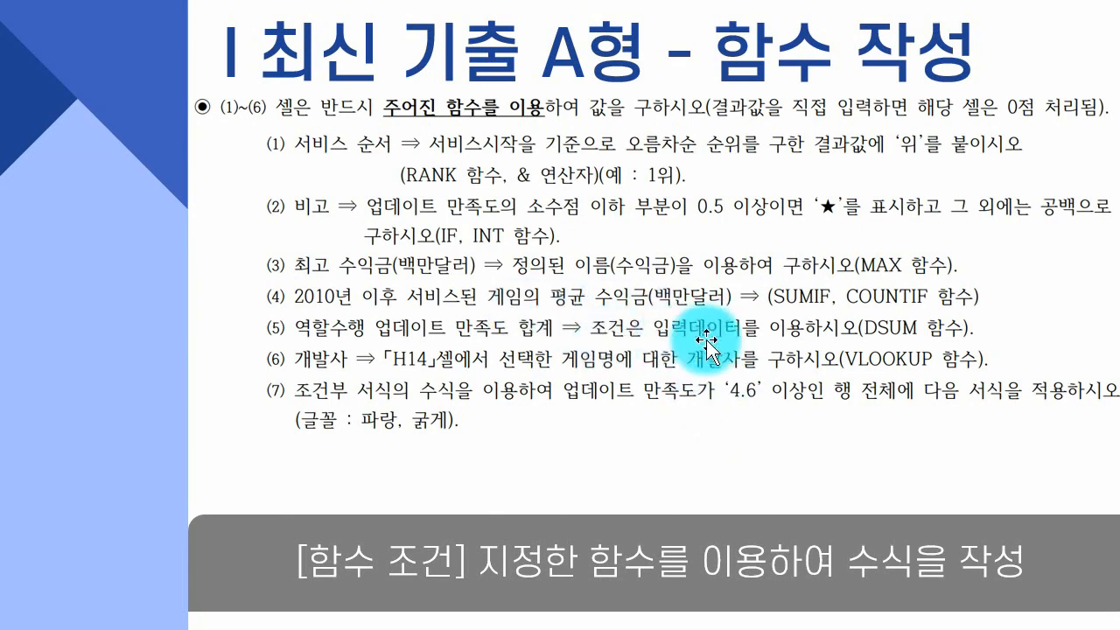
left_click(668, 376)
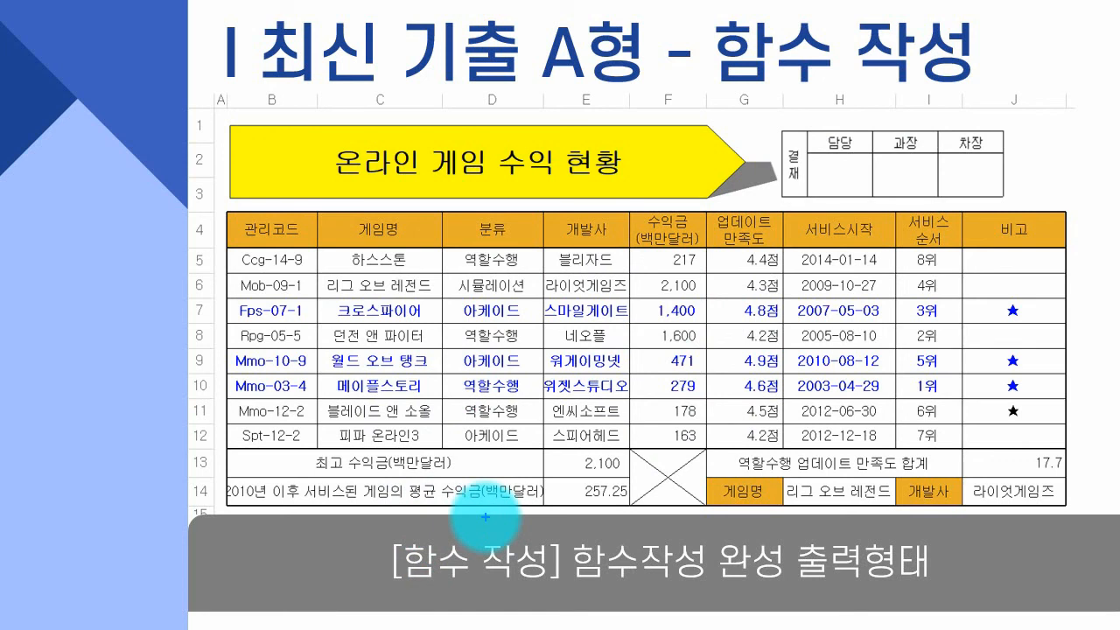
mouse_move(425, 301)
left_mouse_down()
mouse_move(444, 360)
mouse_move(472, 394)
mouse_move(448, 208)
mouse_move(523, 350)
mouse_move(538, 329)
mouse_move(639, 308)
left_mouse_up()
left_click(599, 269)
left_click(605, 336)
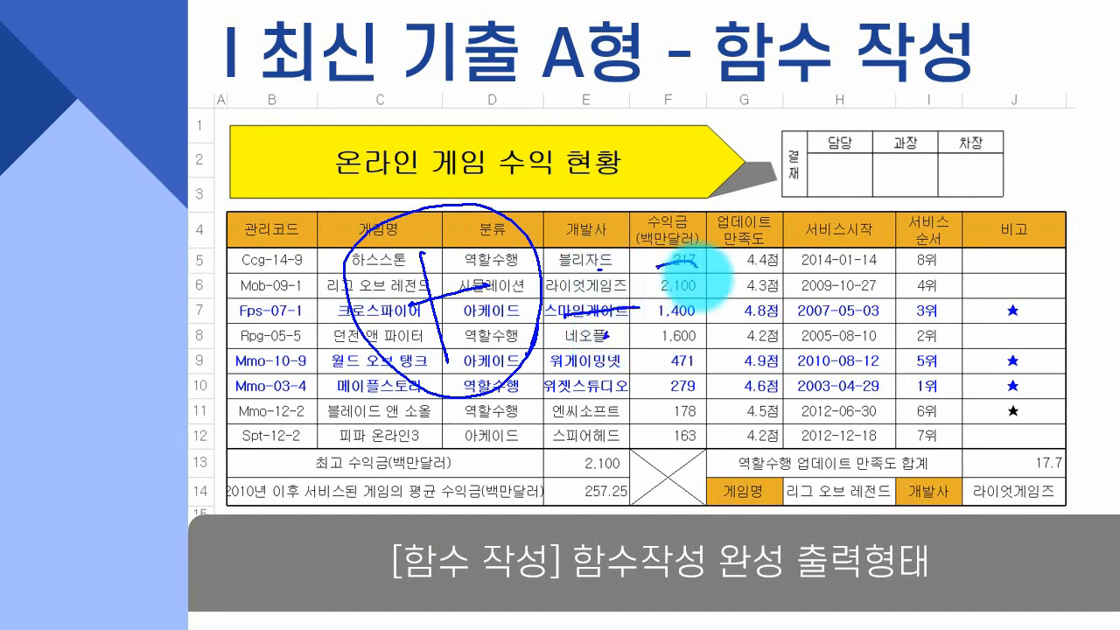
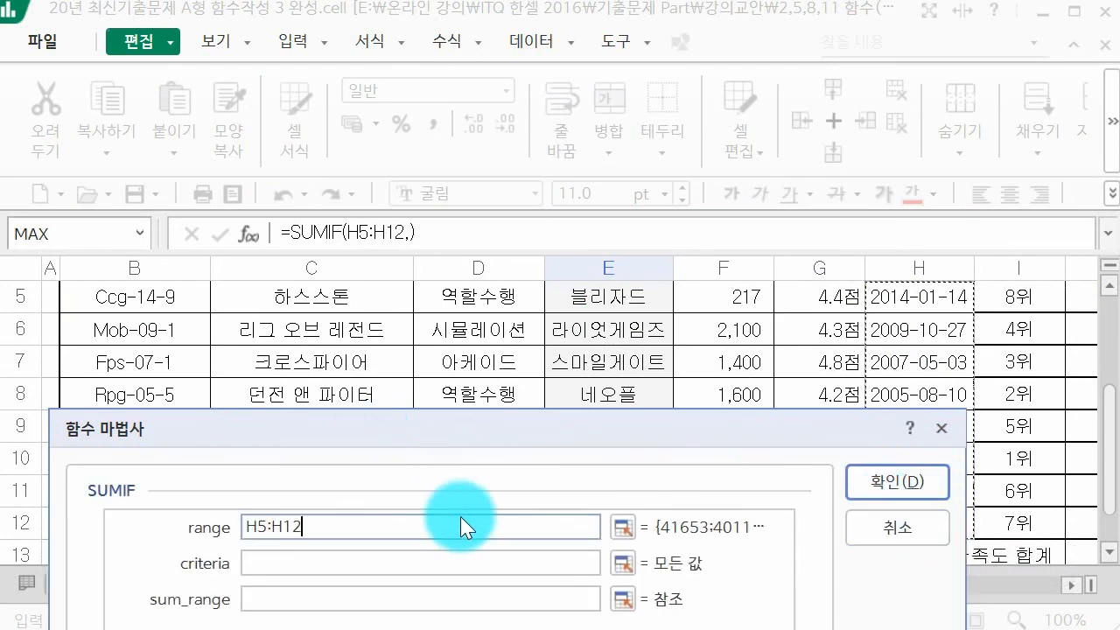
Set the SUMIF criteria argument to ">=2010-01-01"
left_click_drag(331, 440, 337, 350)
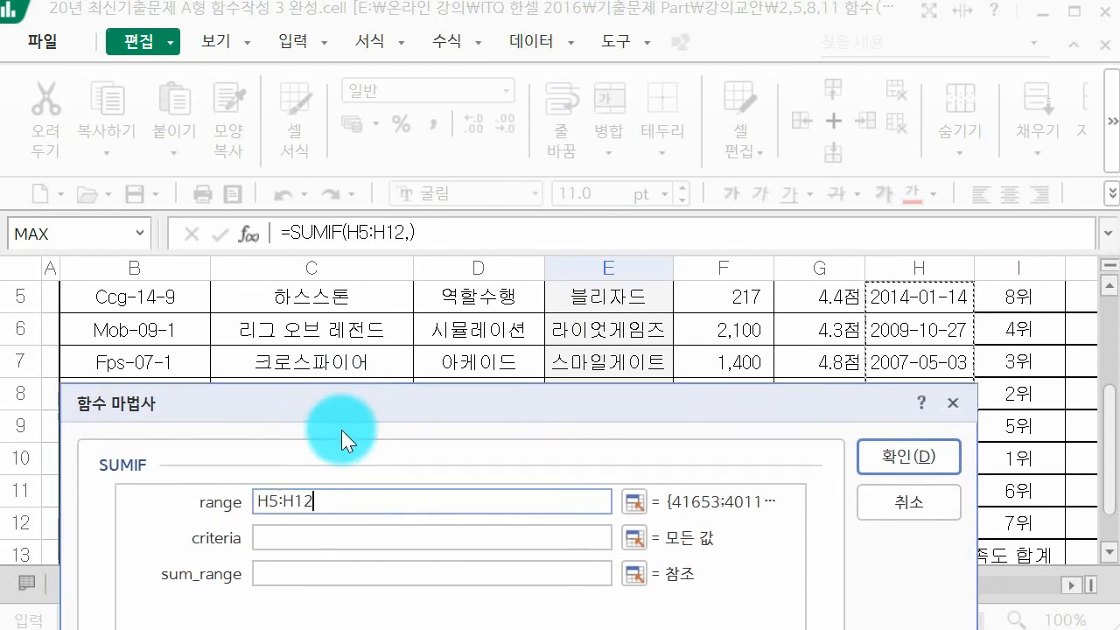
left_click(300, 467)
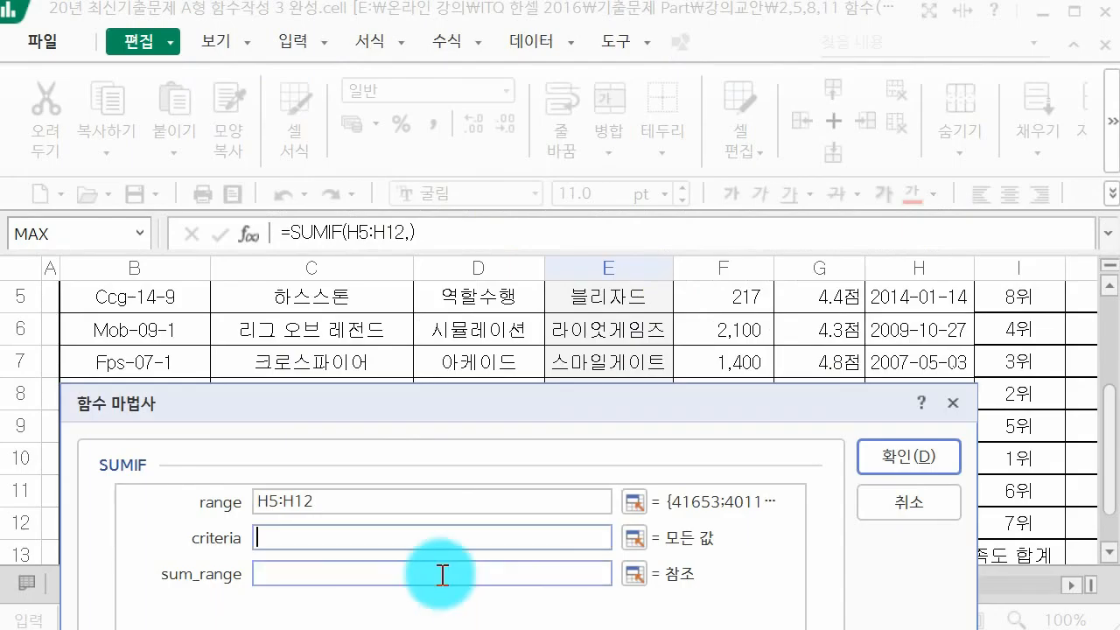
type("\">=2")
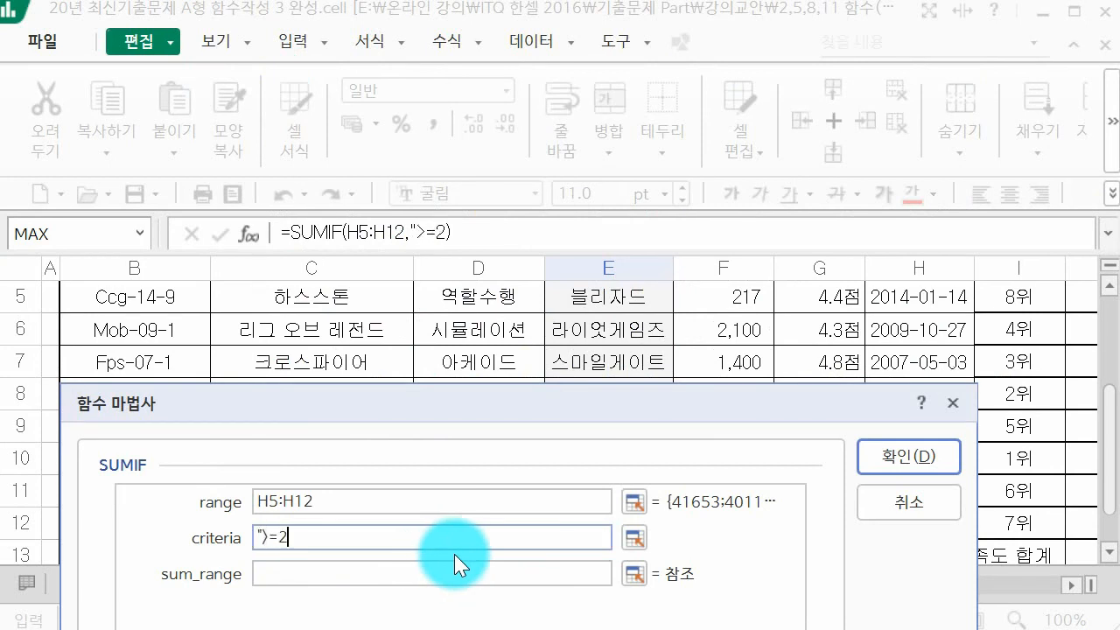
type("010-01-01\"")
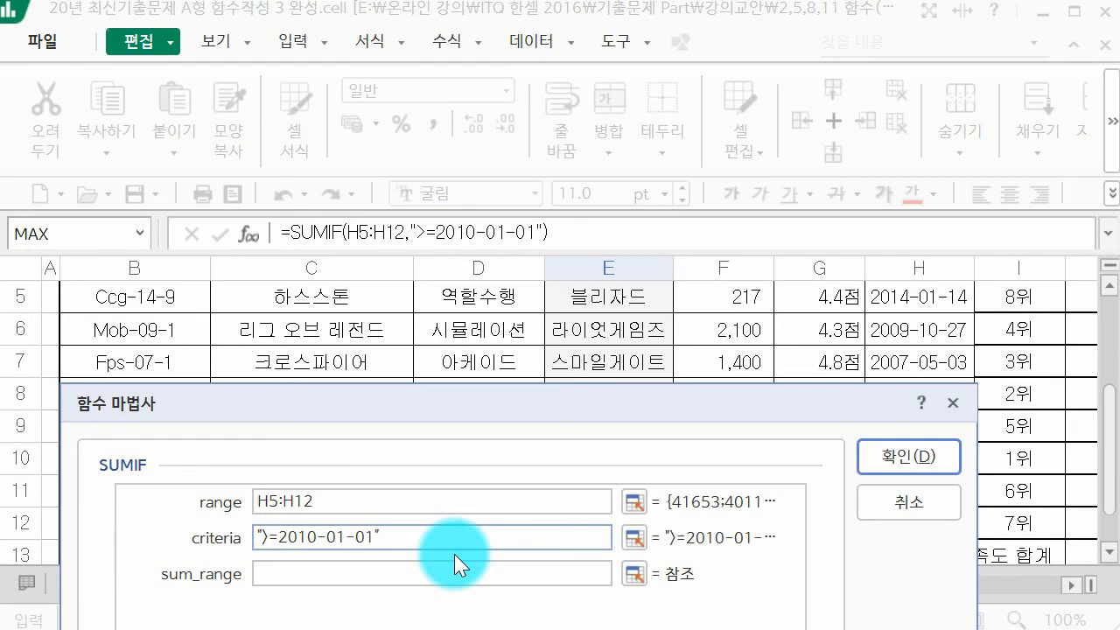
Review the SUMIF range and criteria arguments in the function wizard
left_click(343, 573)
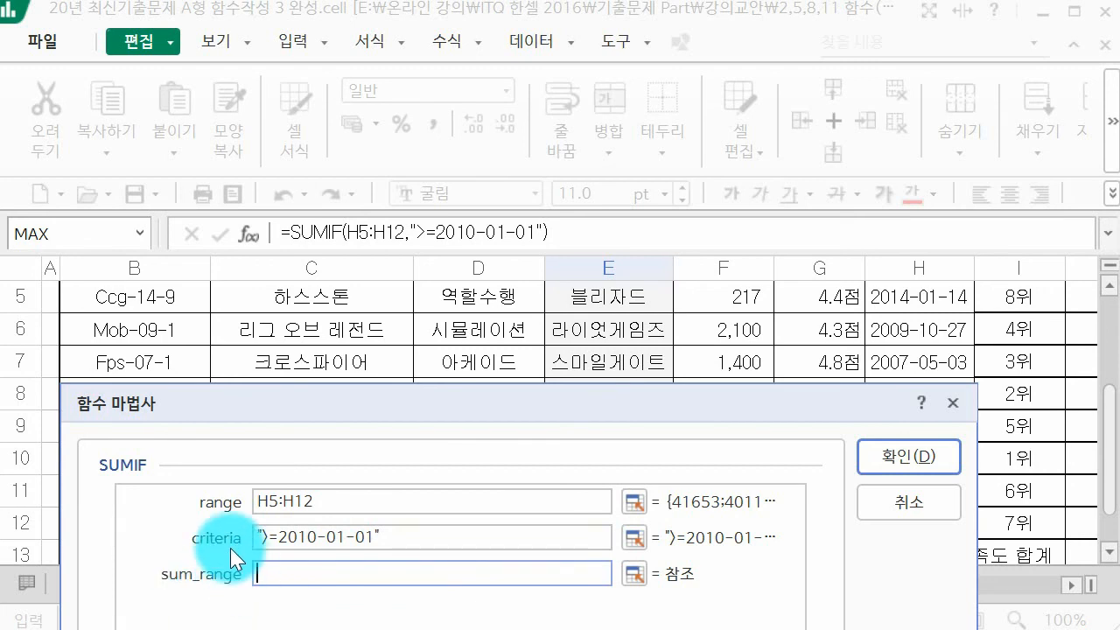
left_click(394, 502)
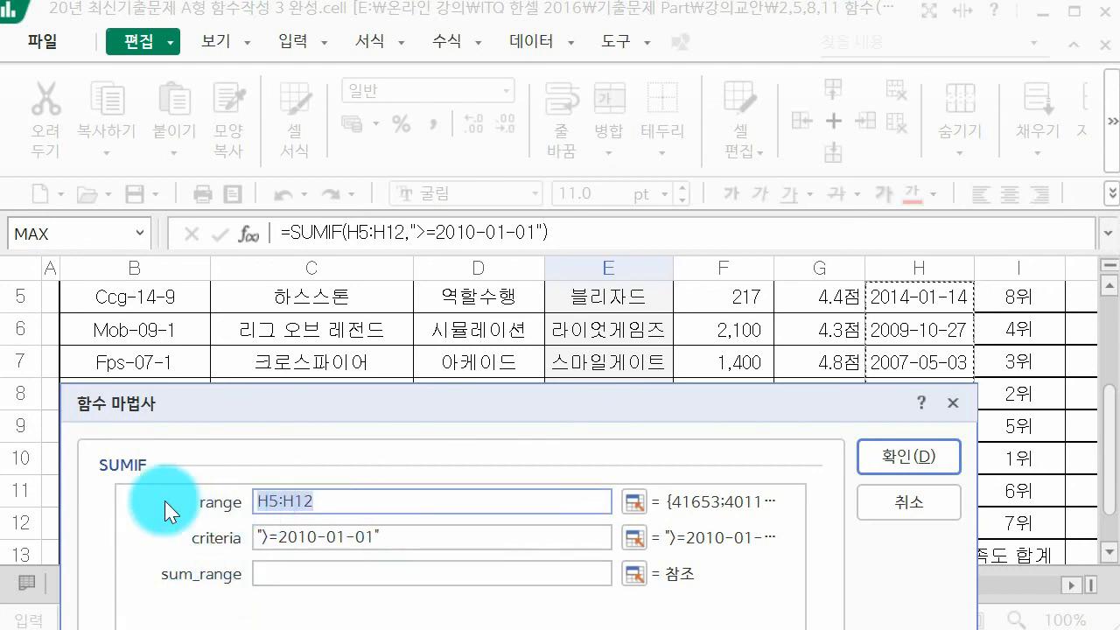
left_click(459, 537)
left_click(271, 501)
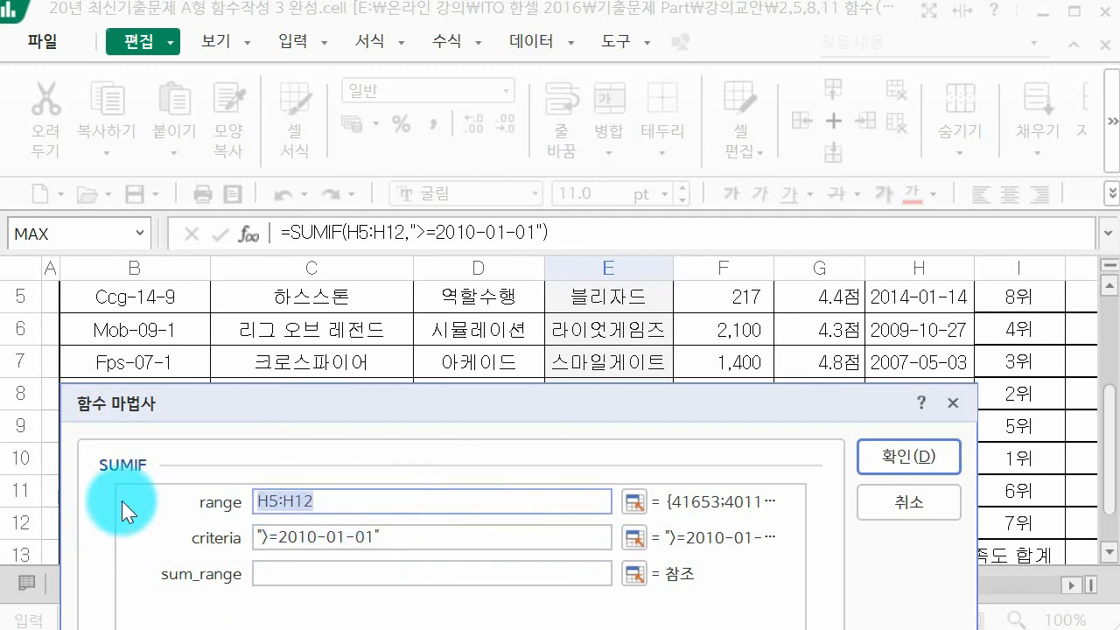
left_click(408, 536)
left_click_drag(407, 536, 133, 509)
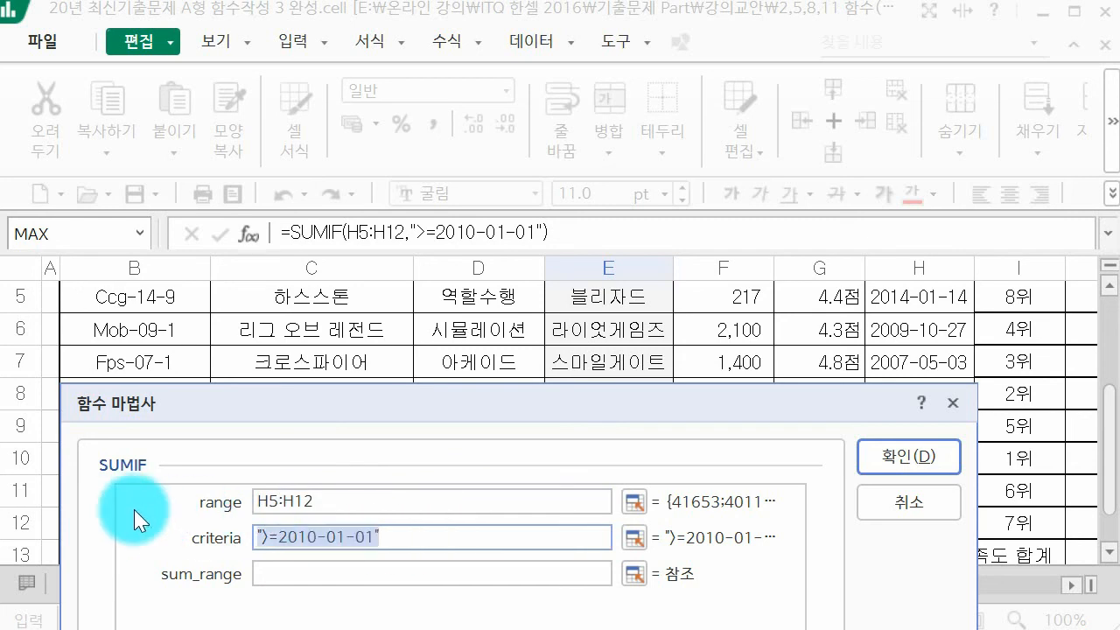
Set SUMIF's sum_range to F5:F12 and confirm the formula in E14
left_click(324, 574)
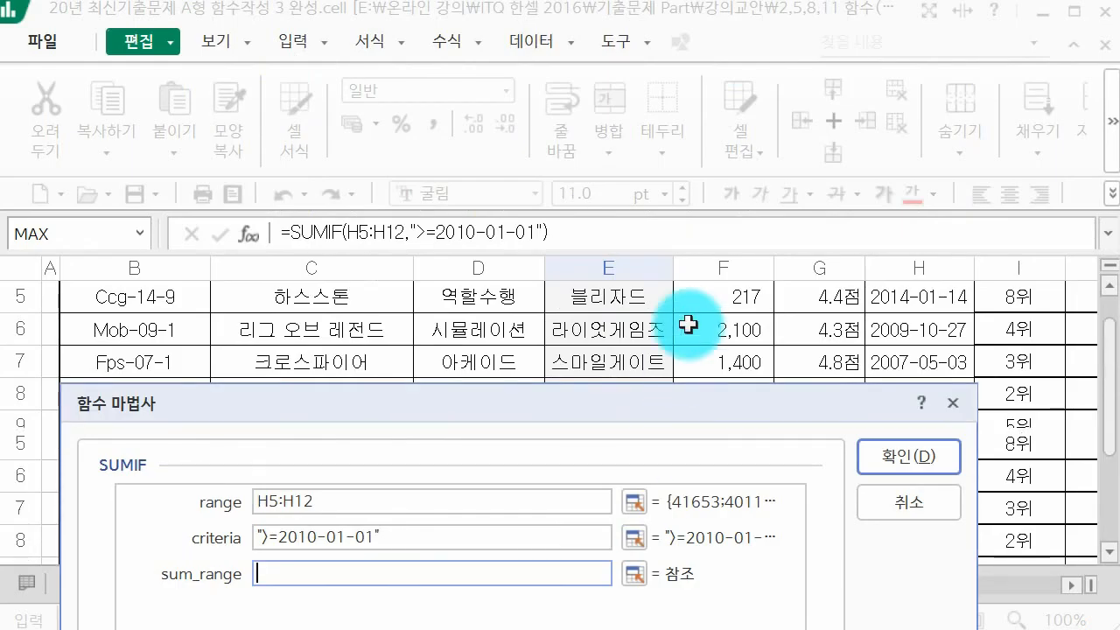
scroll(647, 360, "up", 1)
left_click_drag(731, 402, 744, 513)
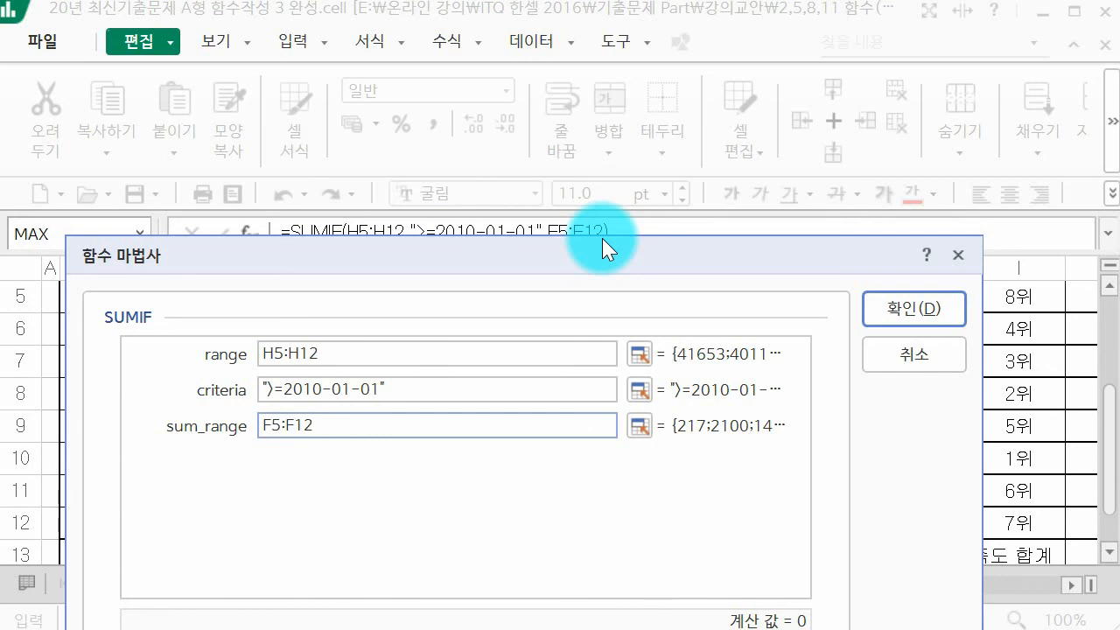
left_click(921, 312)
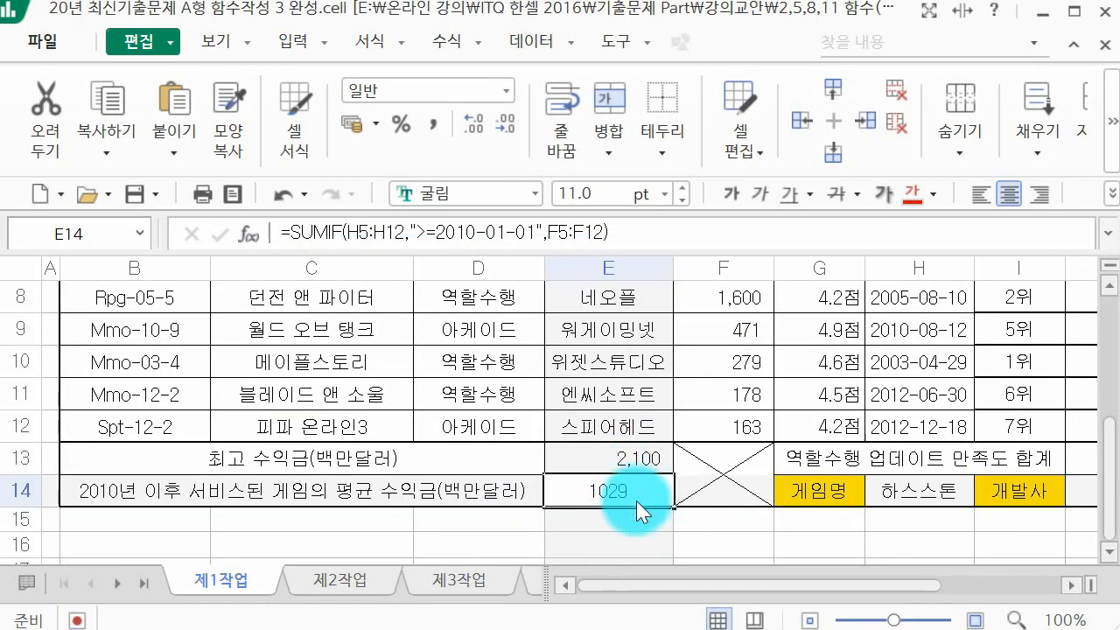
left_click(639, 523)
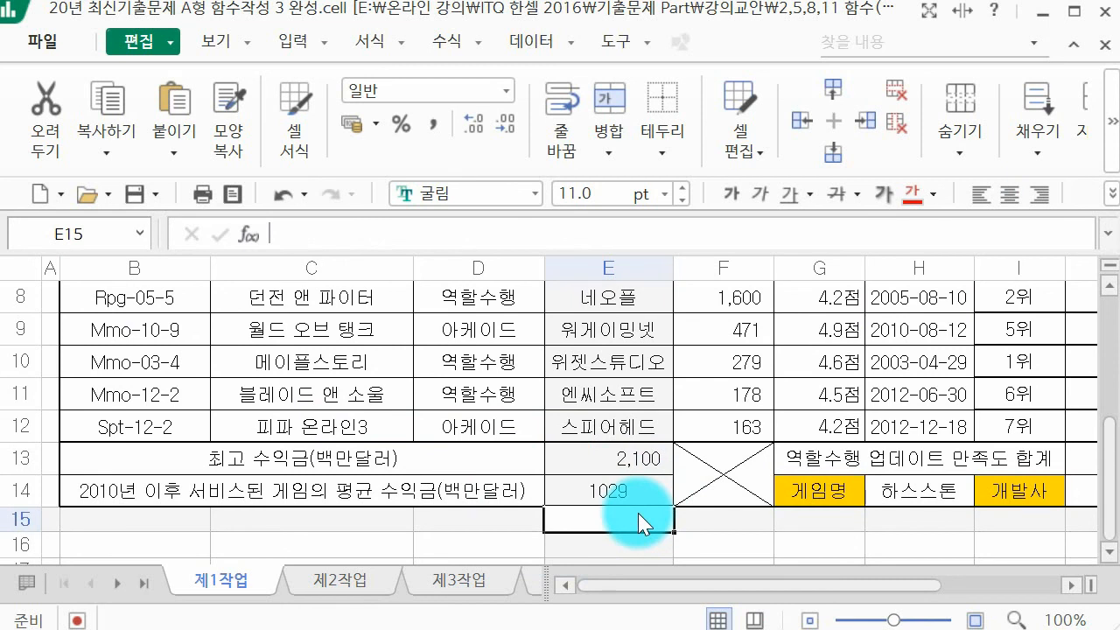
Apply the comma style number format to the average revenue cell E14
left_click(644, 492)
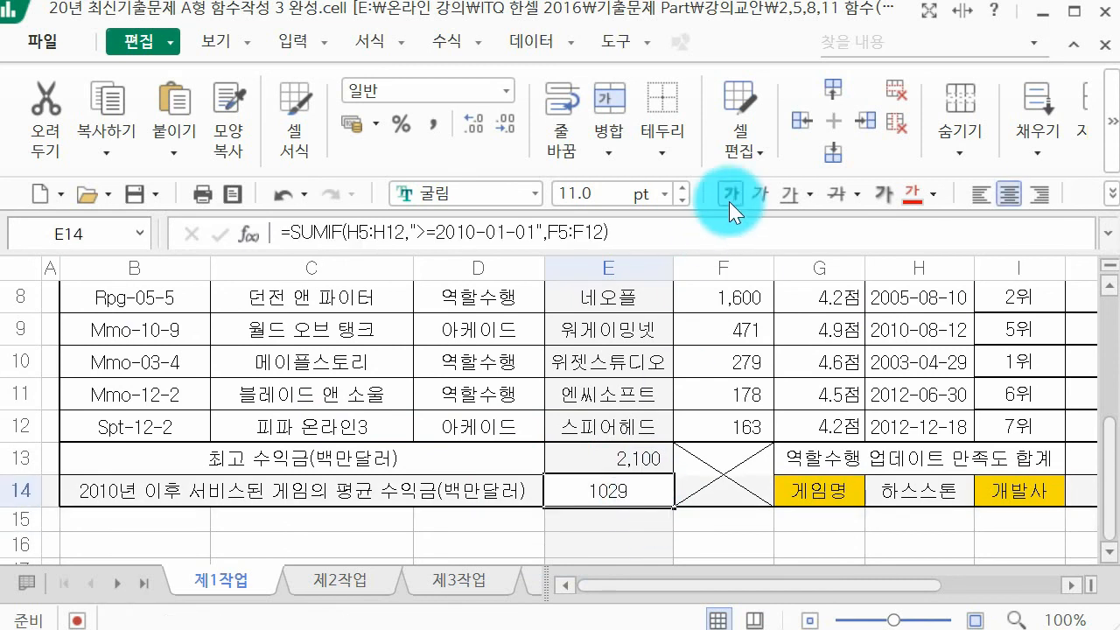
left_click(431, 127)
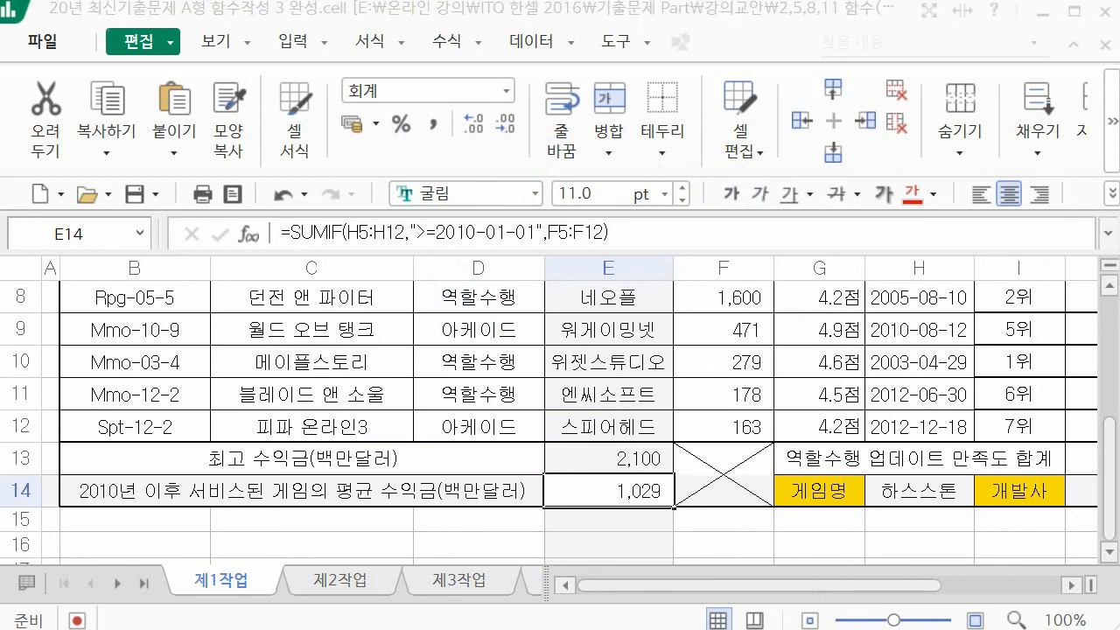
Start a DSUM formula in J13 for the role-playing update satisfaction total and open its arguments in the function wizard
left_click(836, 463)
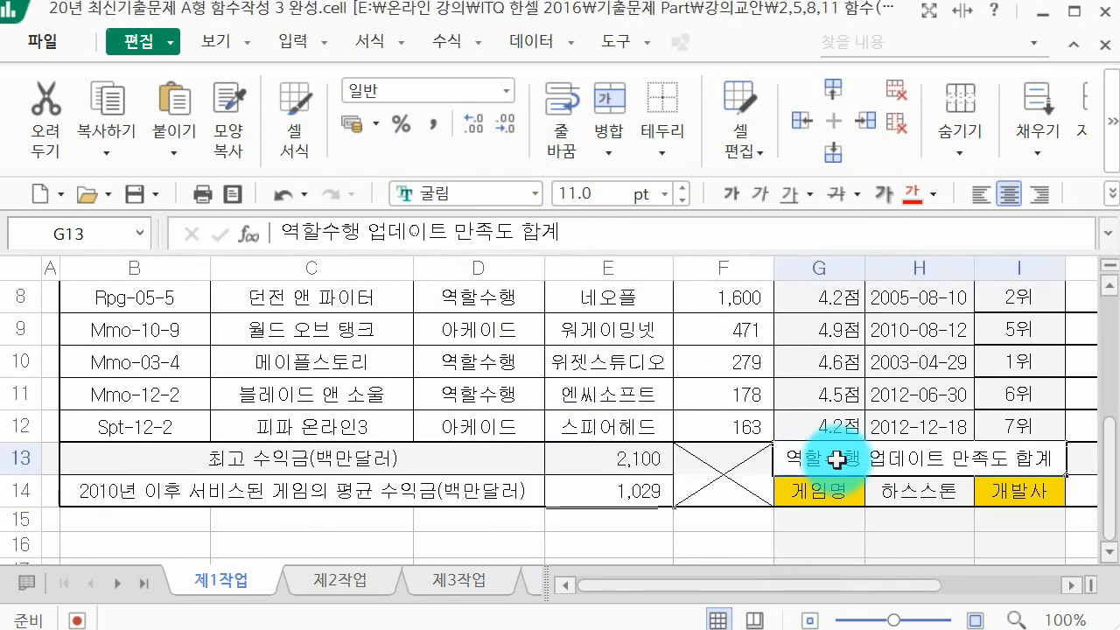
key("Right")
key("Right")
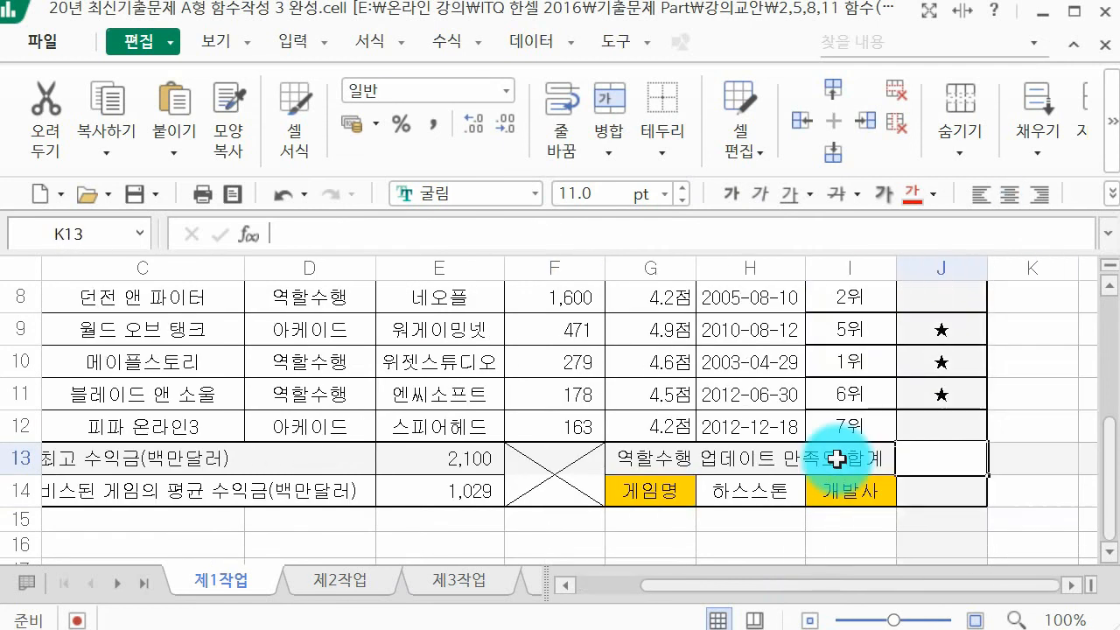
key("alt+Tab")
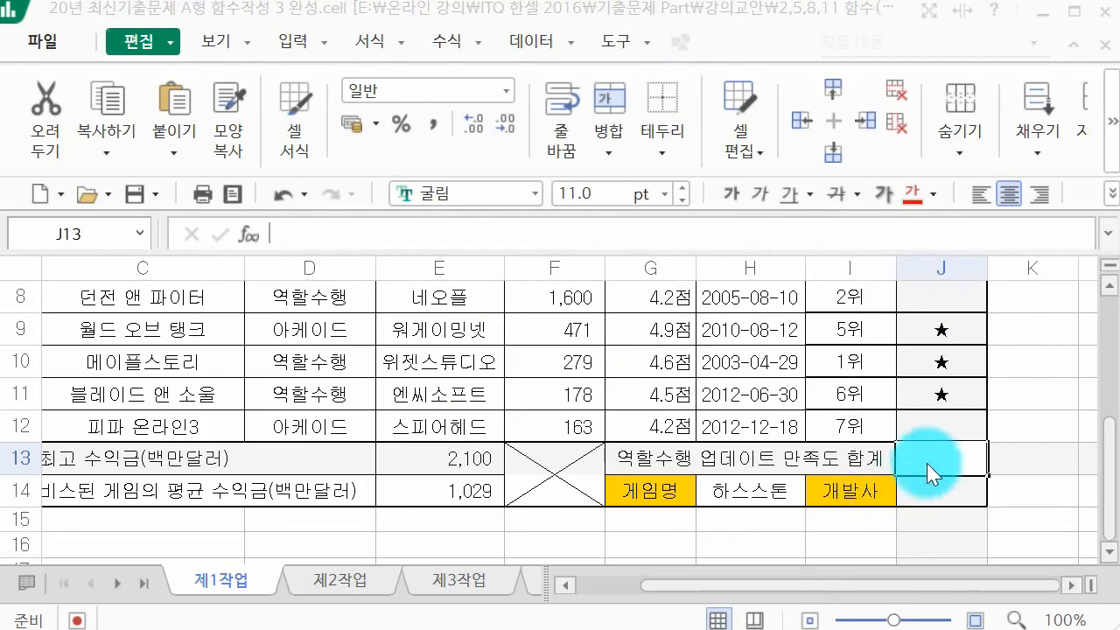
left_click(483, 245)
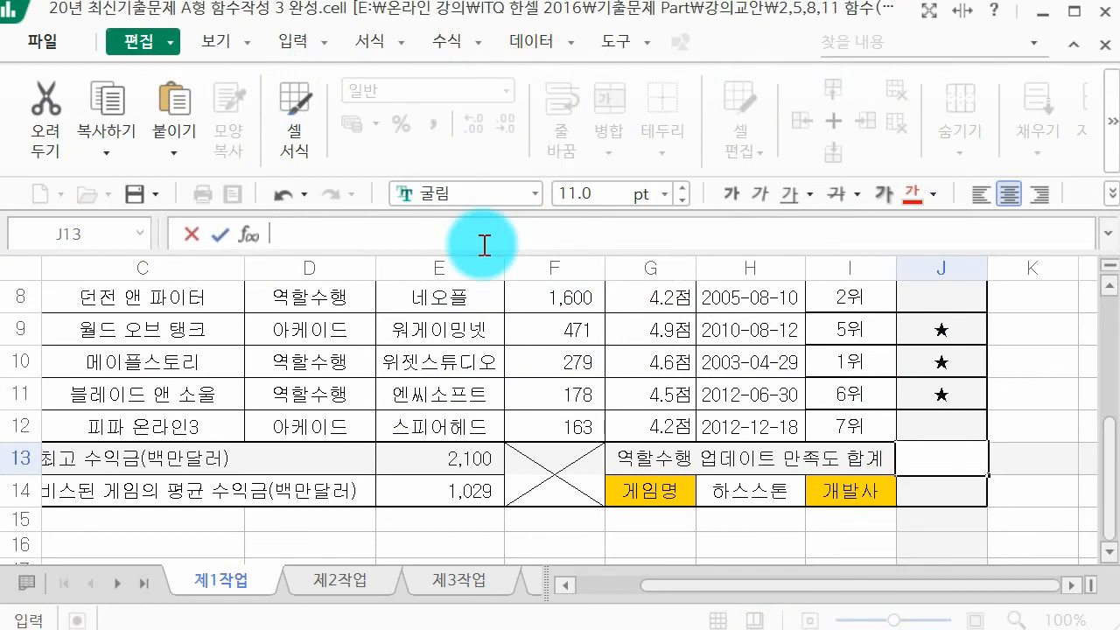
type("=dsu")
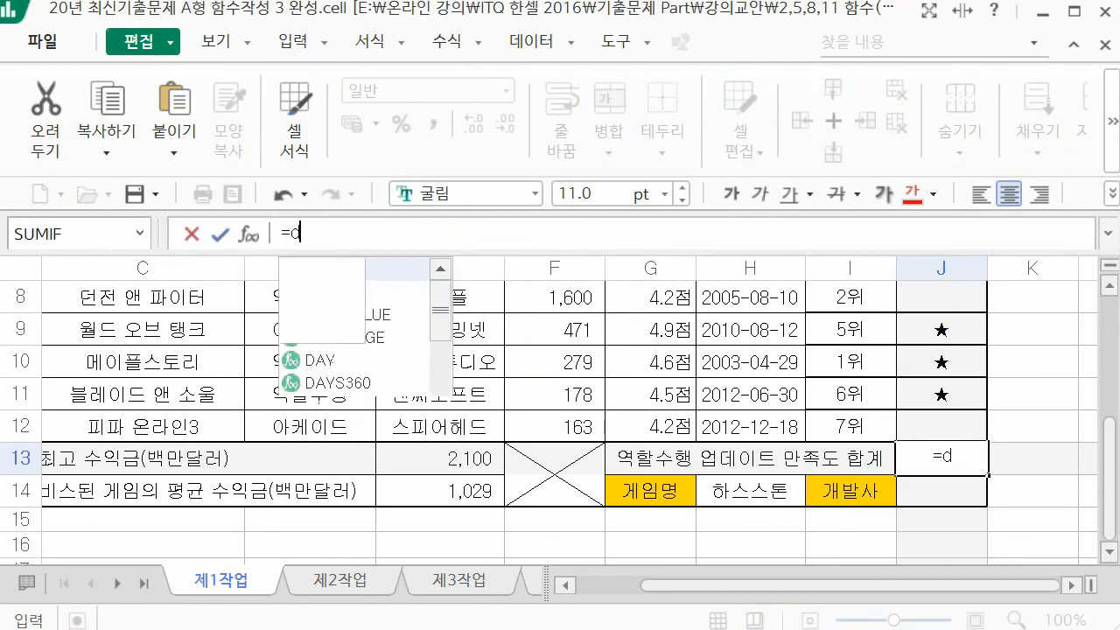
key("Tab")
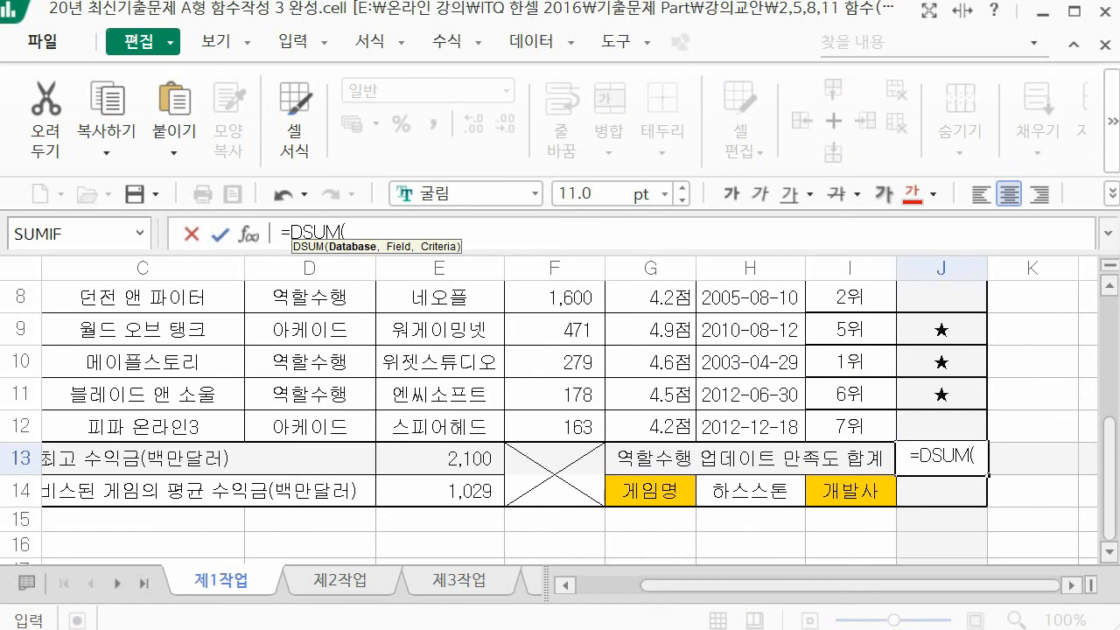
left_click(246, 235)
Set DSUM's Database argument to the table range B4:H12, including the header row
left_click_drag(289, 22, 391, 616)
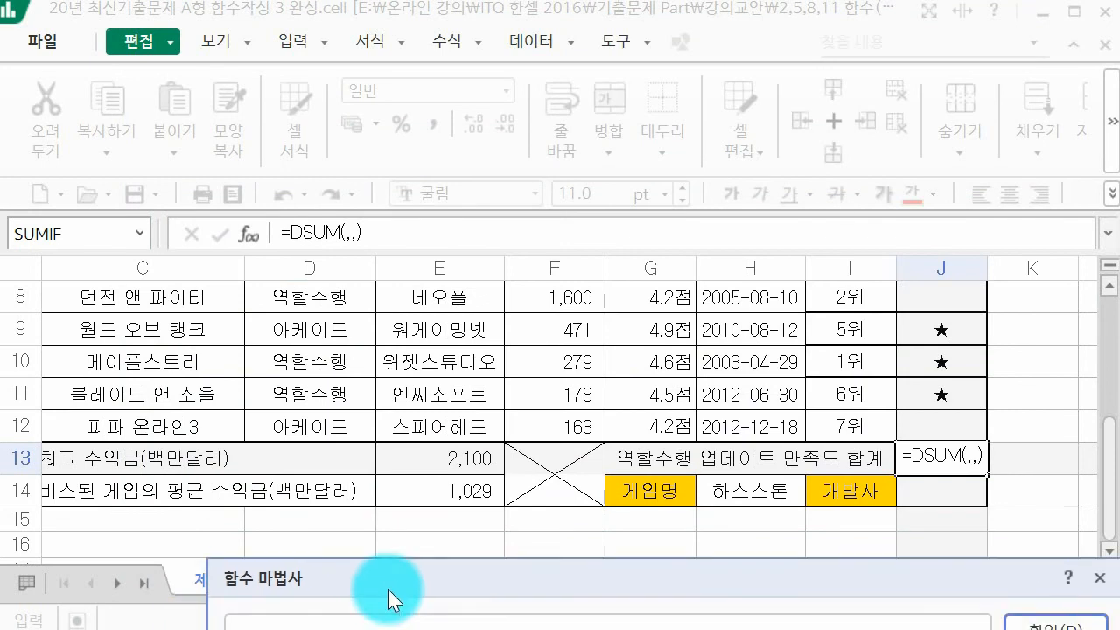
scroll(411, 437, "up", 1)
scroll(411, 437, "up", 1)
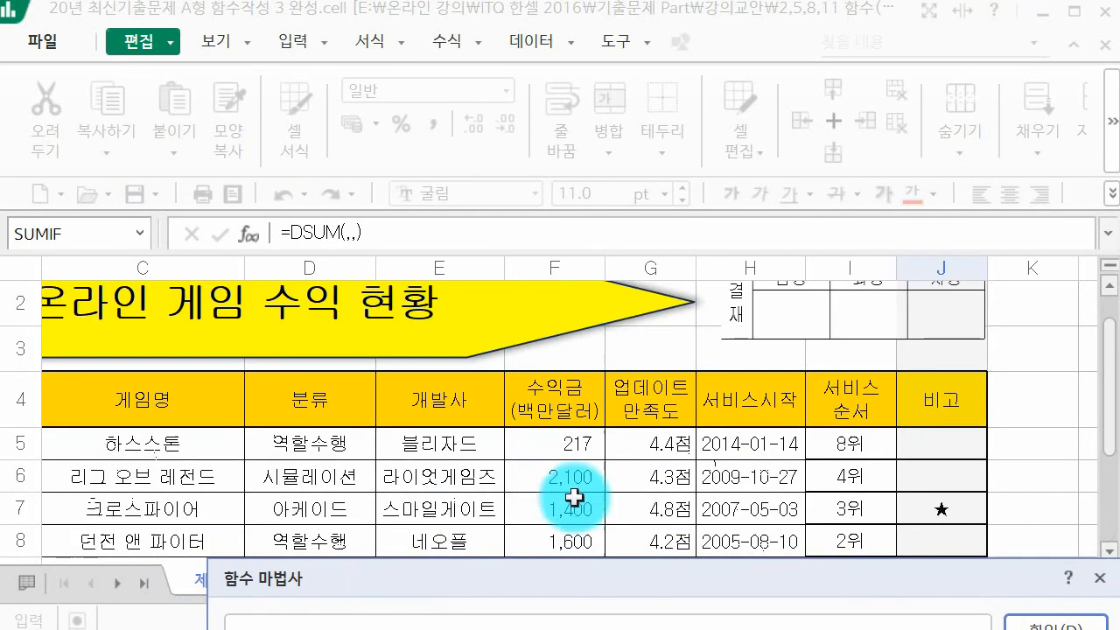
left_click(178, 388)
key("Left")
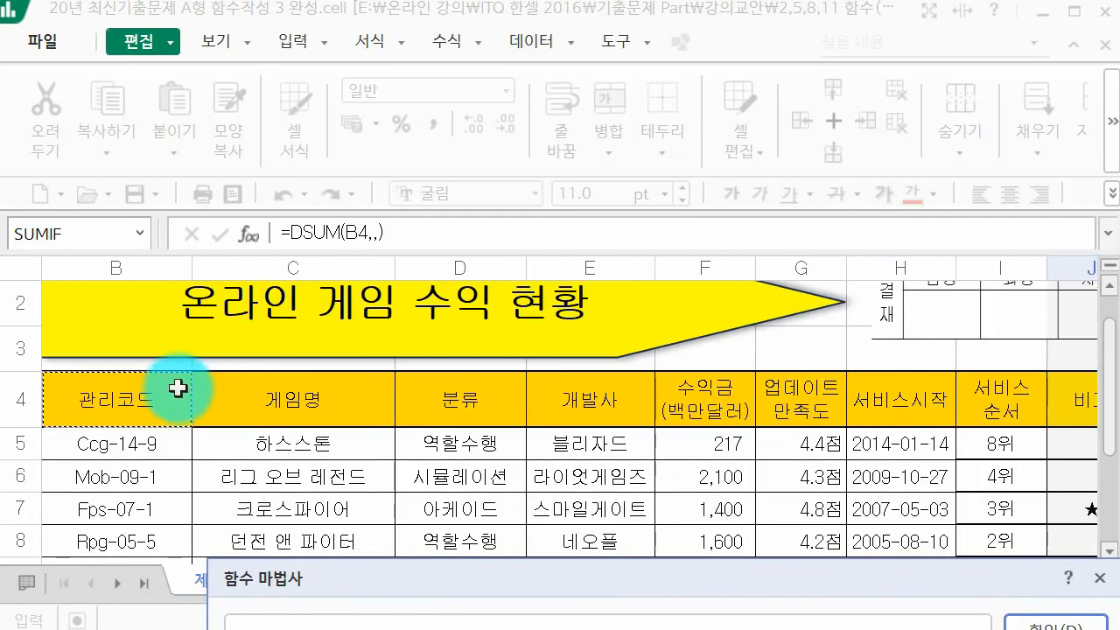
left_click_drag(178, 387, 852, 455)
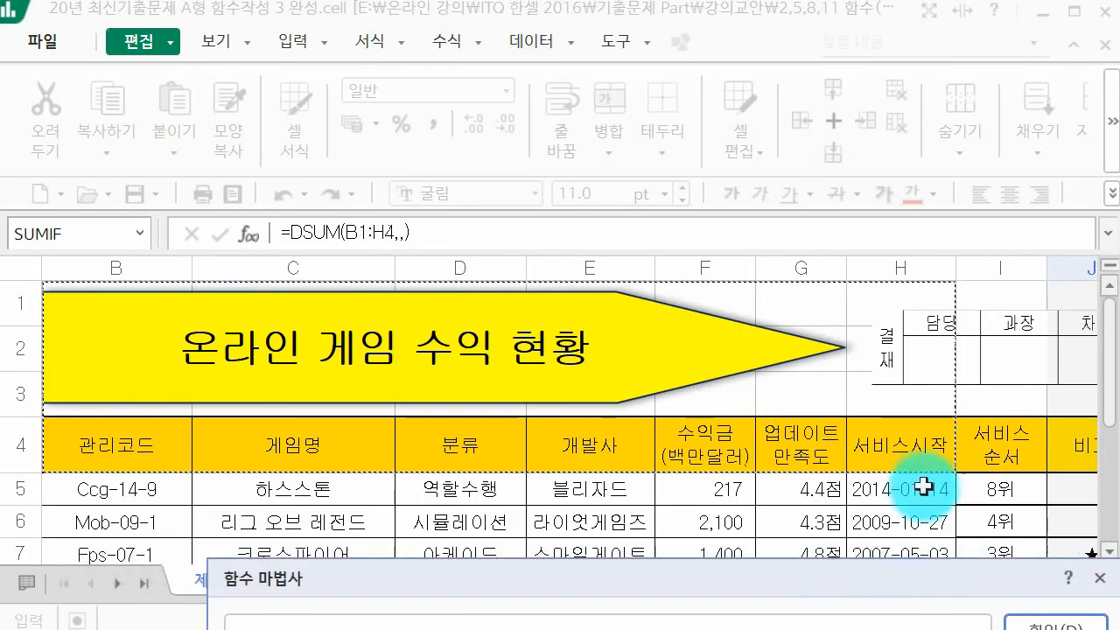
left_click_drag(125, 447, 924, 525)
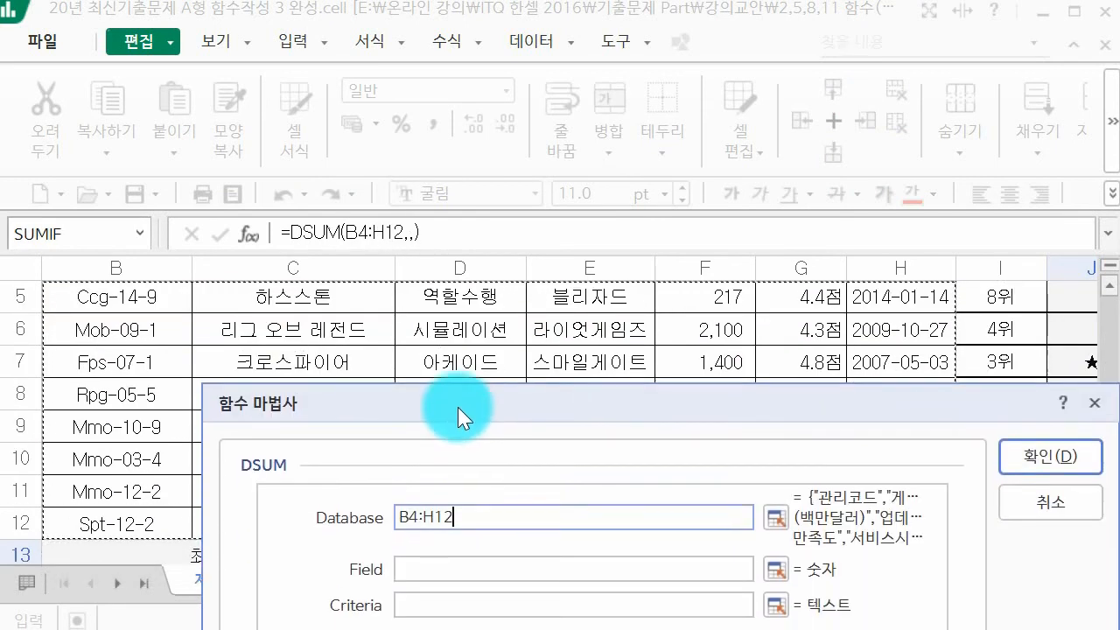
Set DSUM's Field argument to the update satisfaction header cell G4
left_click(435, 574)
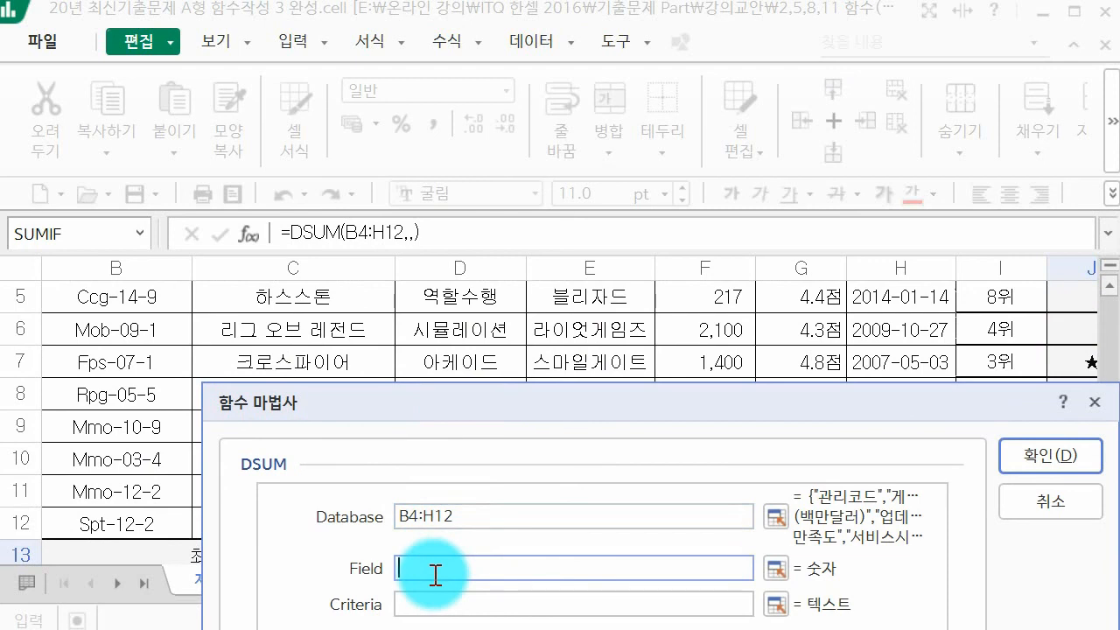
scroll(349, 398, "up", 1)
left_click_drag(368, 395, 355, 509)
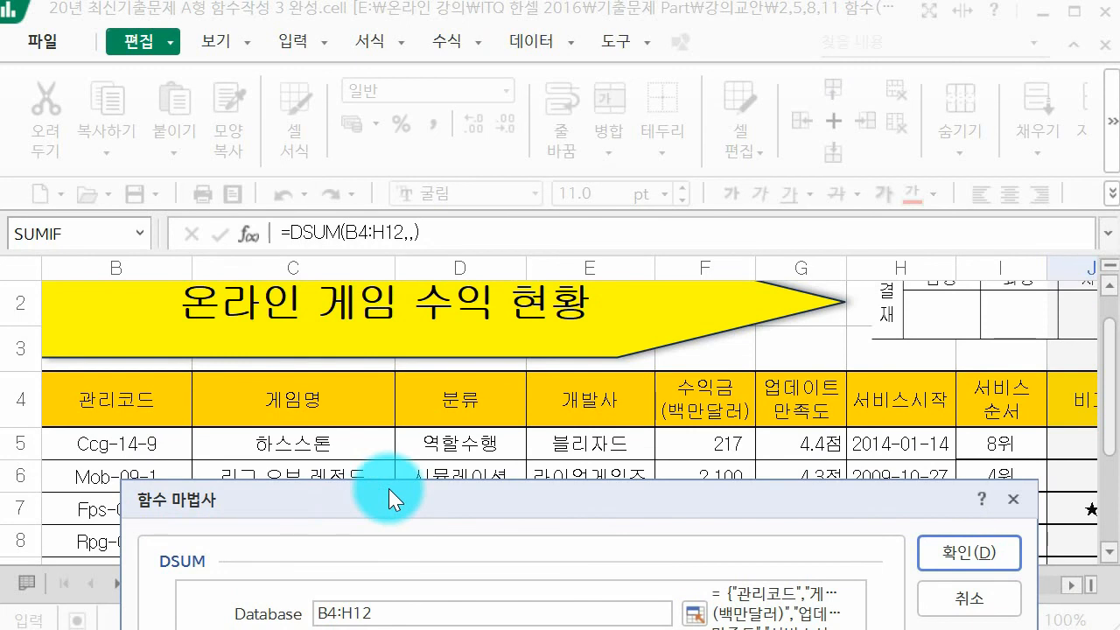
left_click(828, 393)
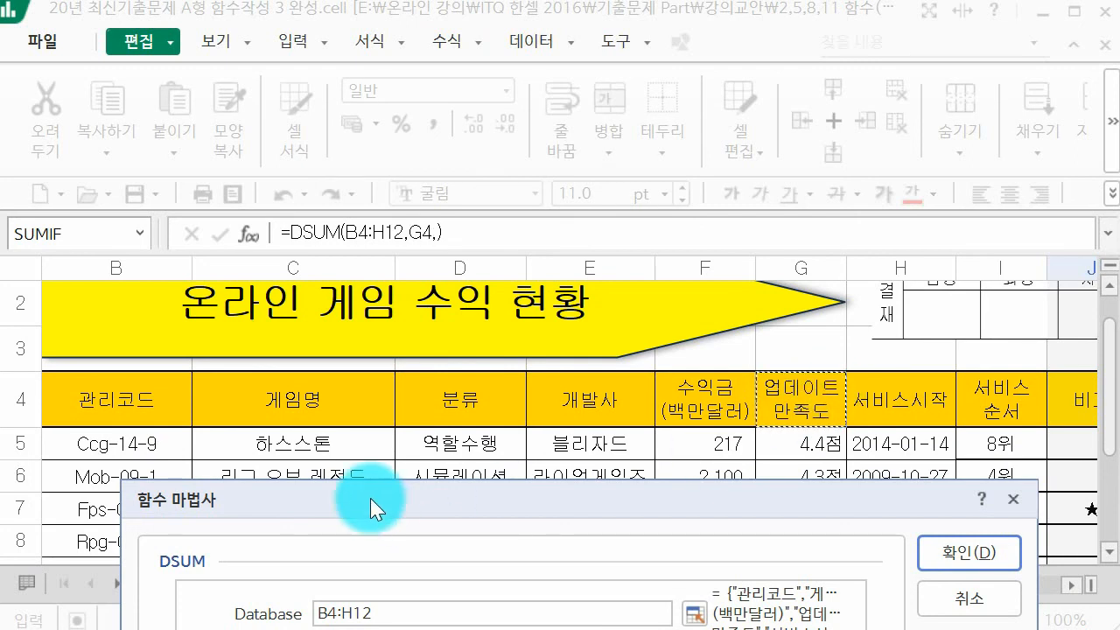
Set DSUM's Criteria argument to D4:D5 and confirm the formula in J13
left_click_drag(370, 498, 357, 270)
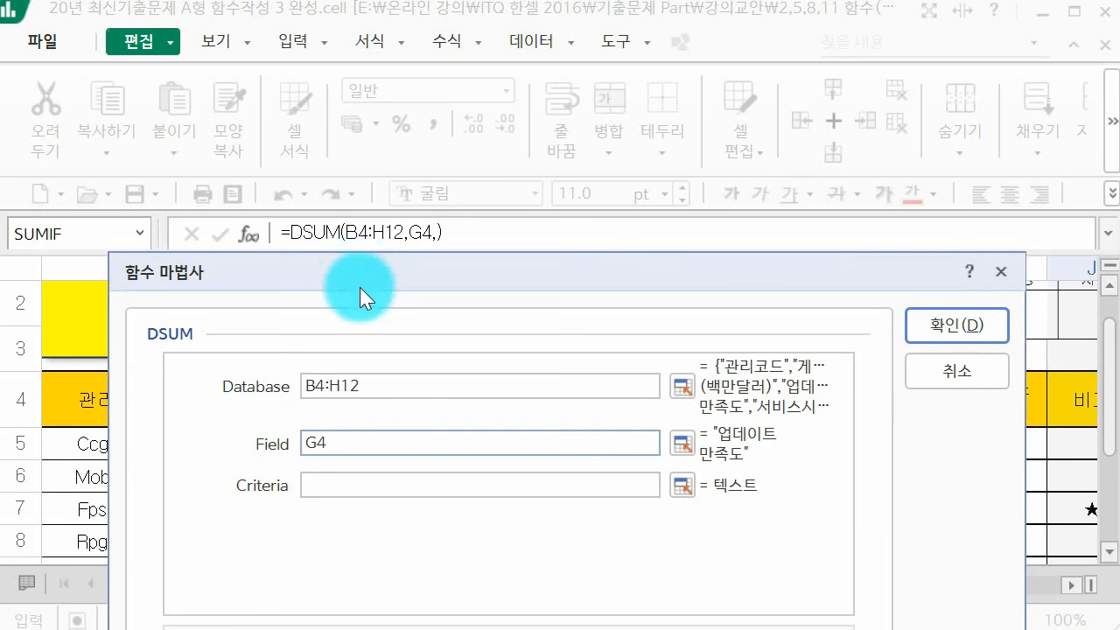
left_click(343, 494)
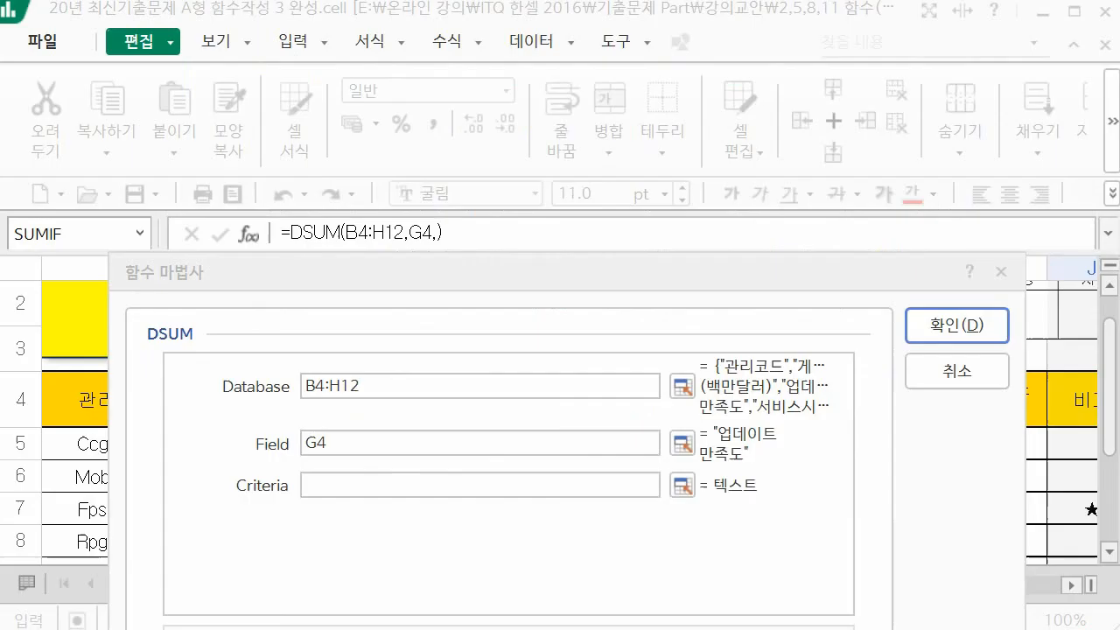
left_click_drag(397, 280, 376, 551)
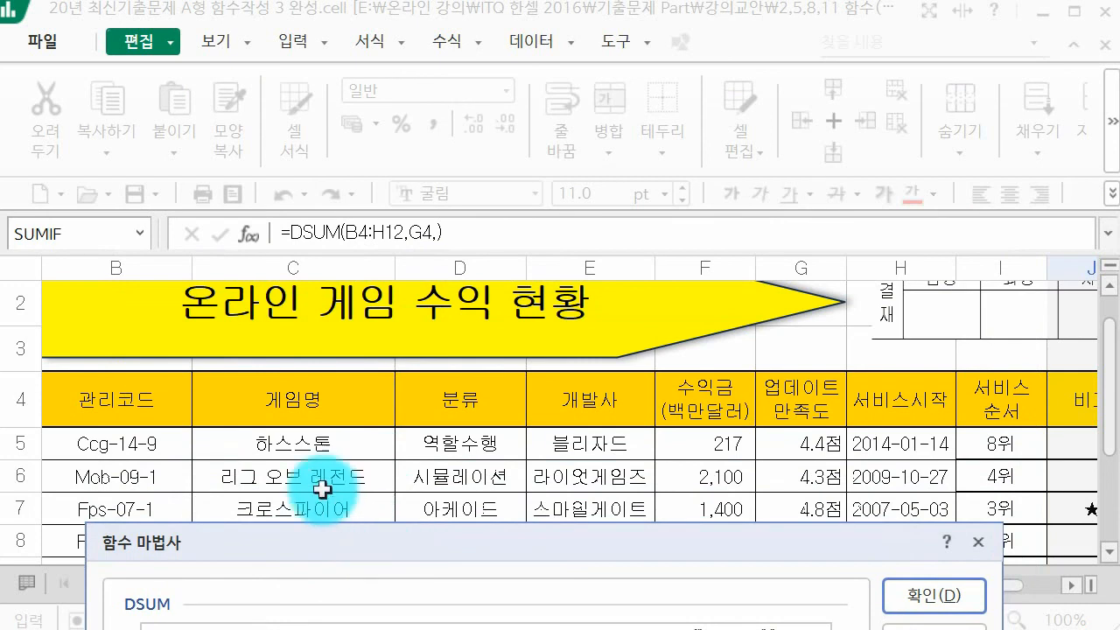
left_click_drag(492, 403, 493, 439)
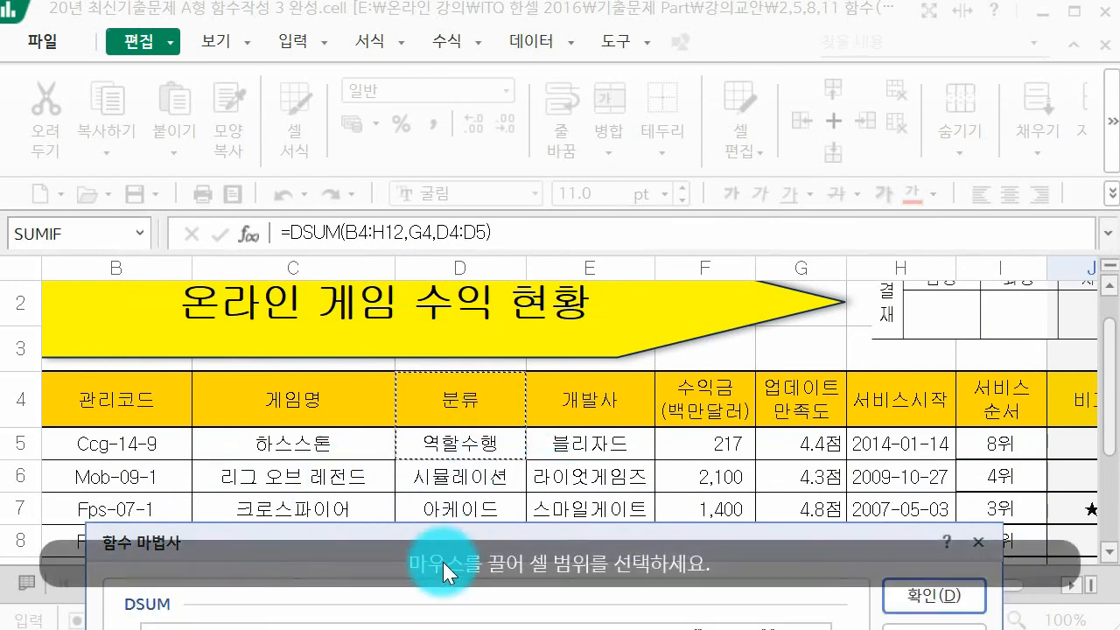
left_click_drag(327, 539, 347, 247)
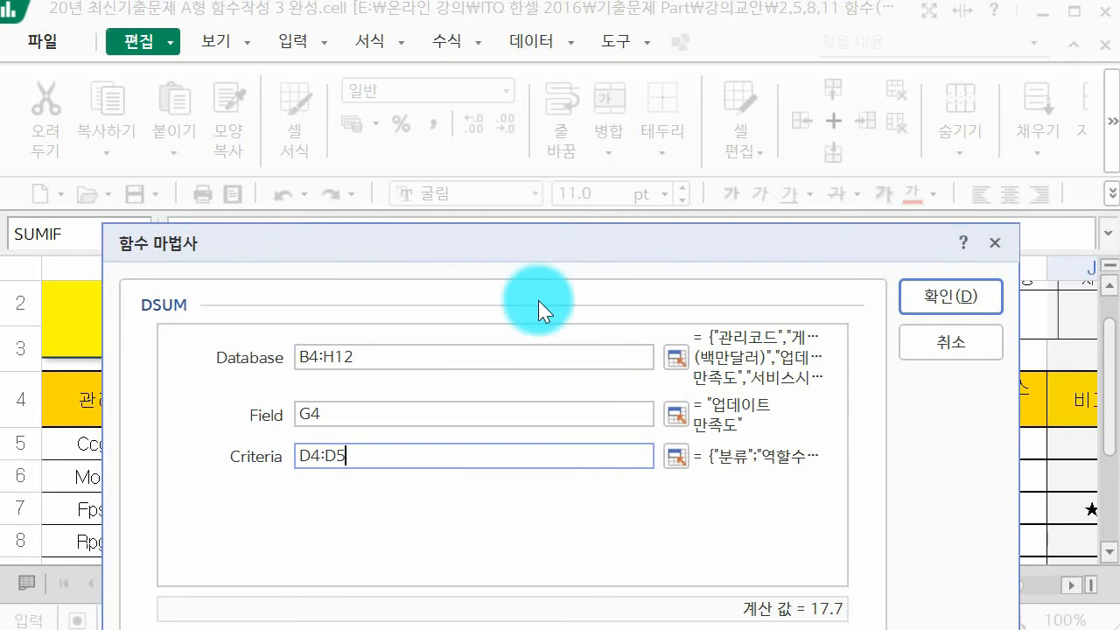
left_click(965, 303)
Start a VLOOKUP formula in J14 and set its lookup_value to the game name cell H14 in the function wizard
scroll(1031, 448, "down", 1)
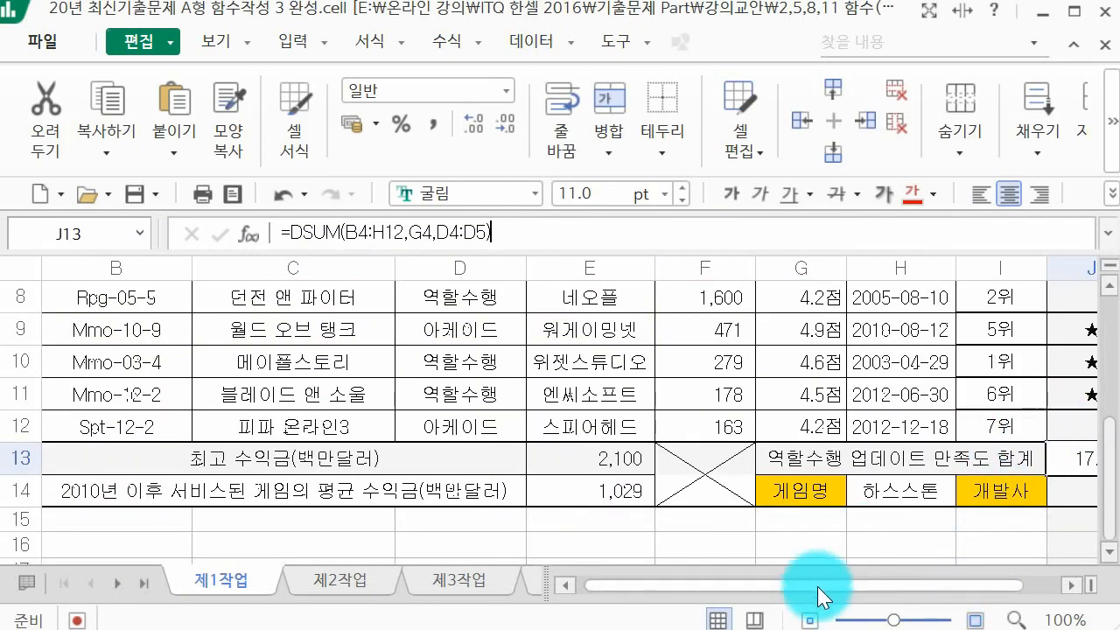
left_click_drag(825, 585, 887, 585)
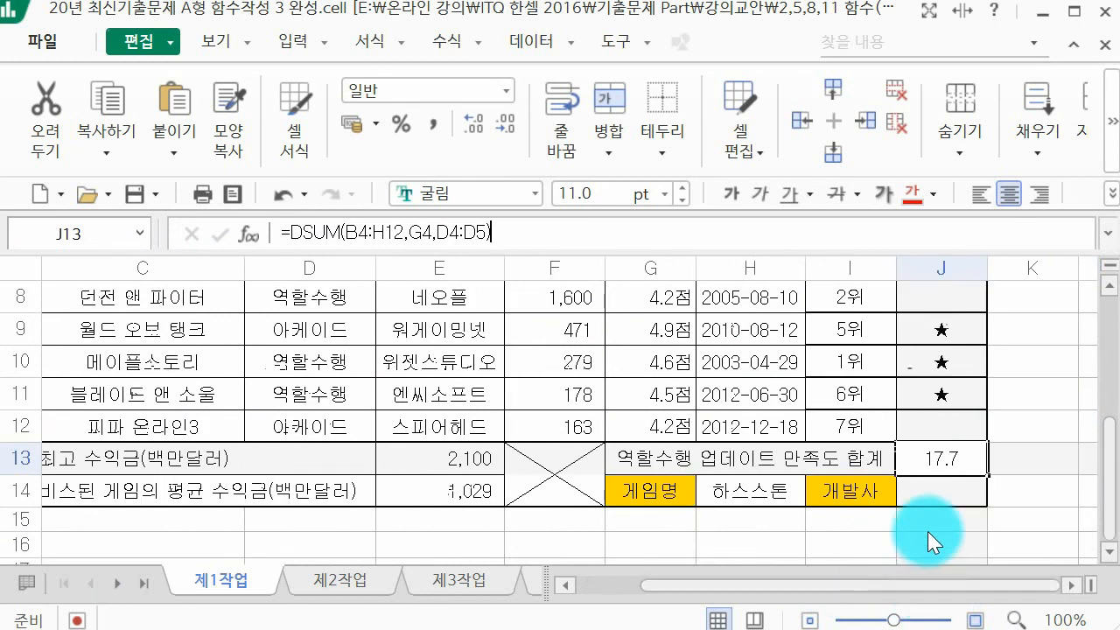
key("Return")
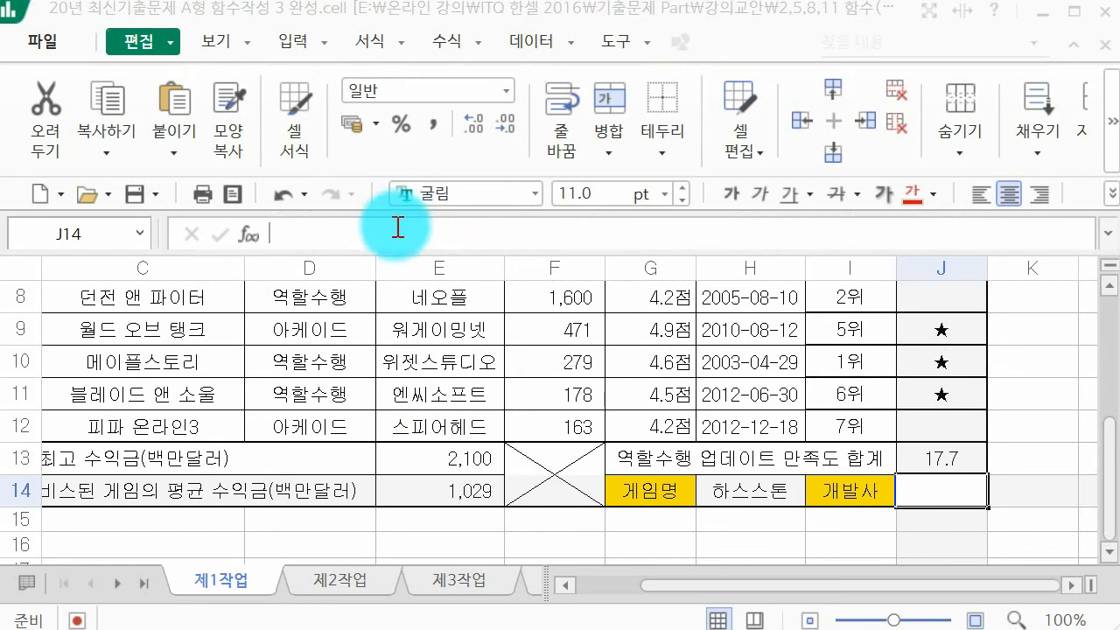
left_click(407, 224)
type("=")
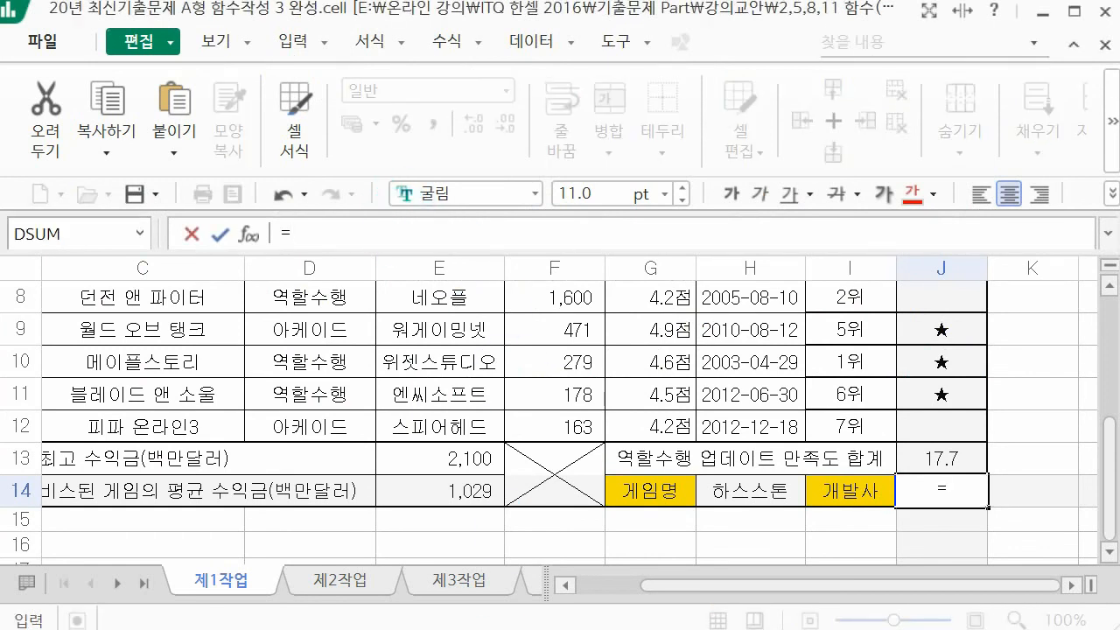
type("Vloo")
key("Tab")
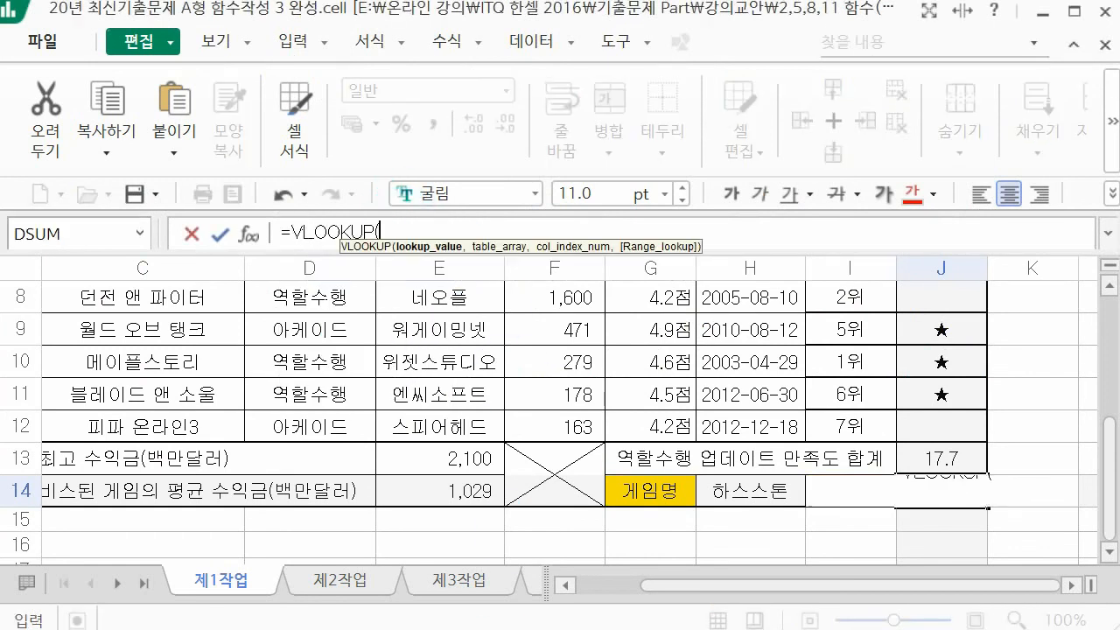
left_click(248, 232)
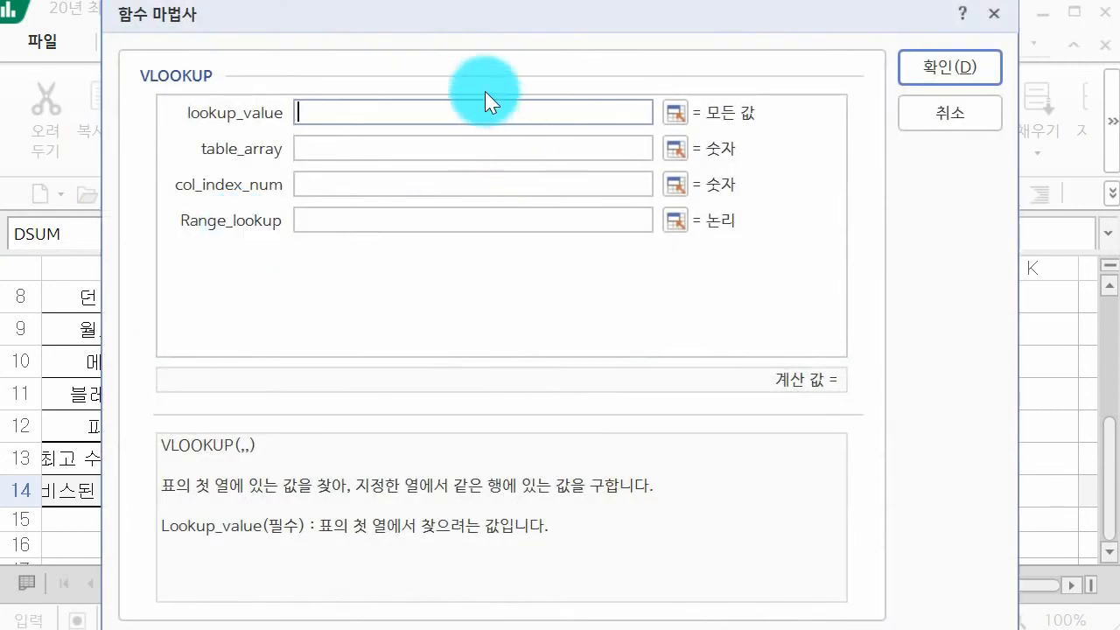
left_click_drag(338, 14, 365, 547)
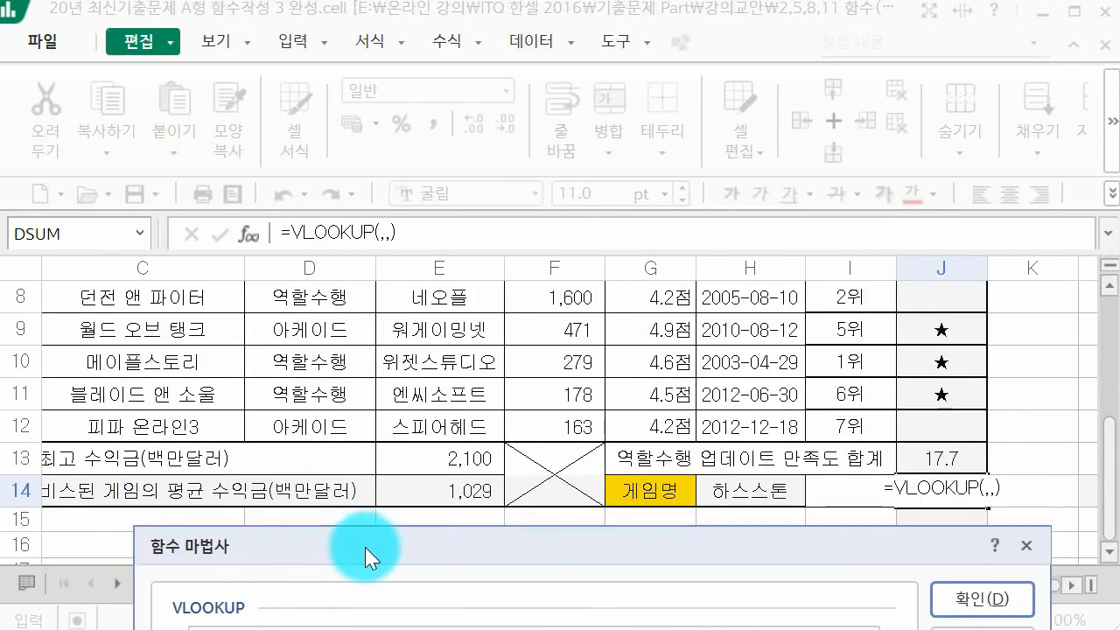
left_click(704, 490)
Set VLOOKUP's table_array argument to C5:H12 so the range starts at the game name column
left_click(391, 433)
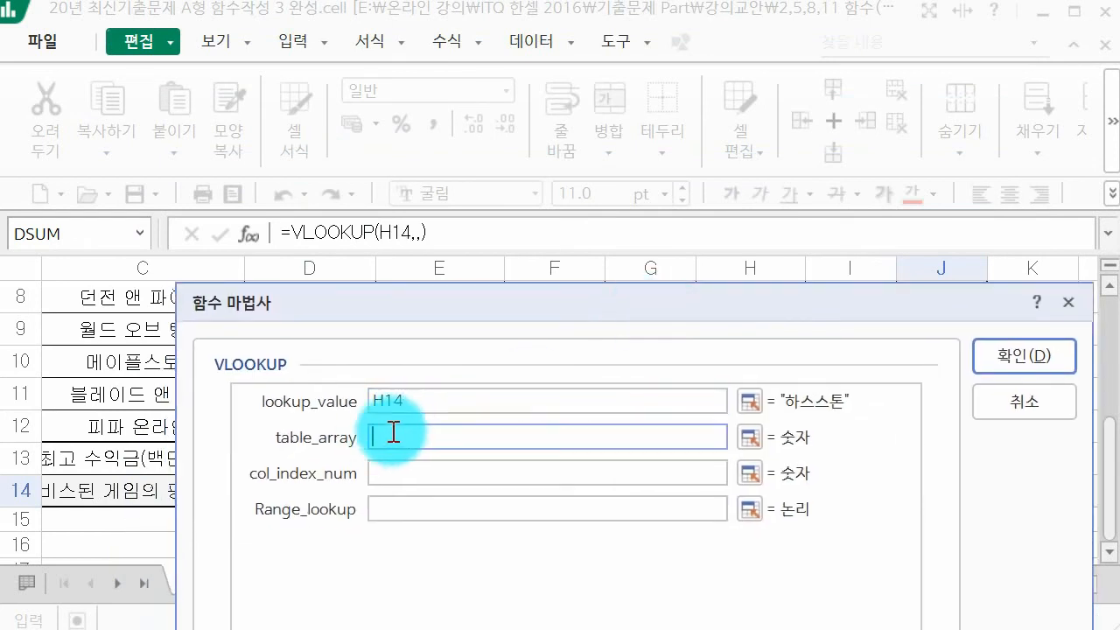
left_click(103, 372)
left_click_drag(688, 306, 677, 562)
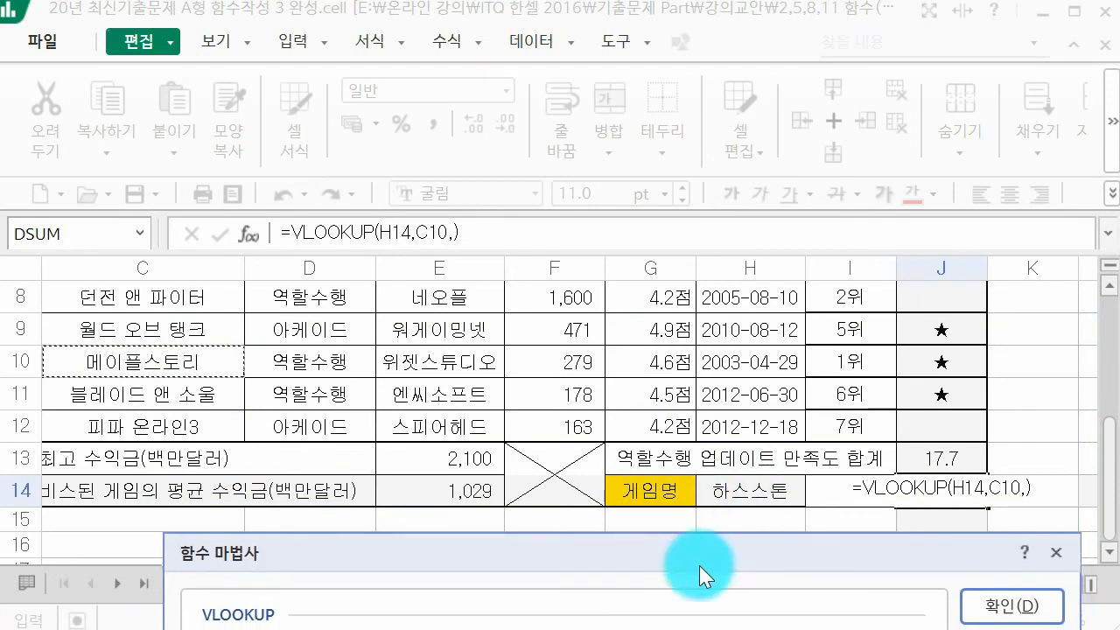
scroll(289, 392, "up", 2)
left_click_drag(125, 448, 755, 494)
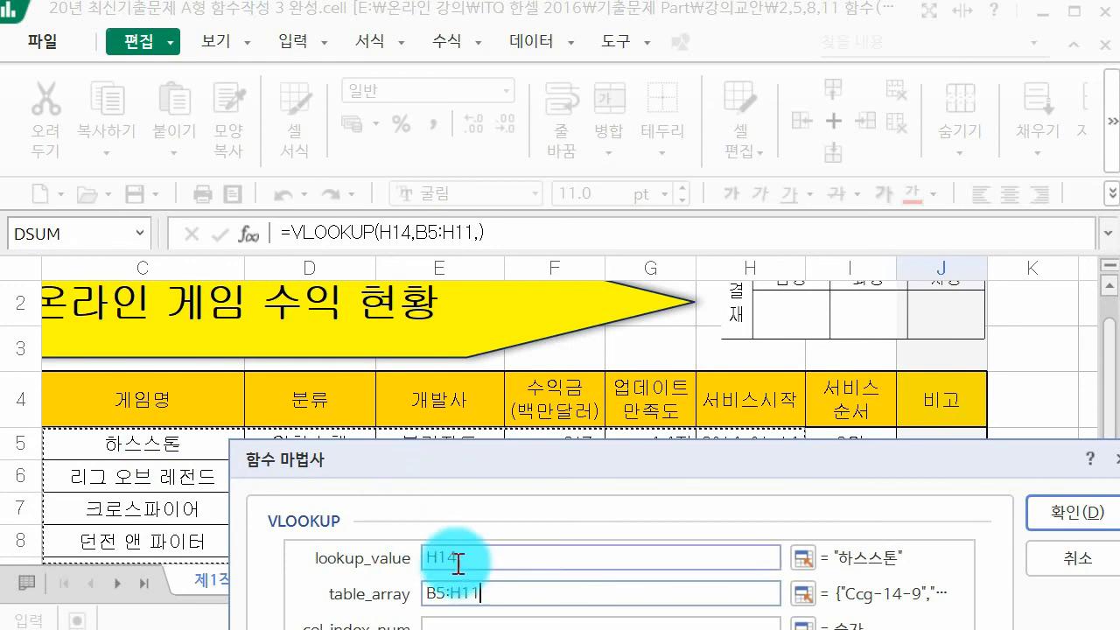
left_click_drag(432, 591, 390, 586)
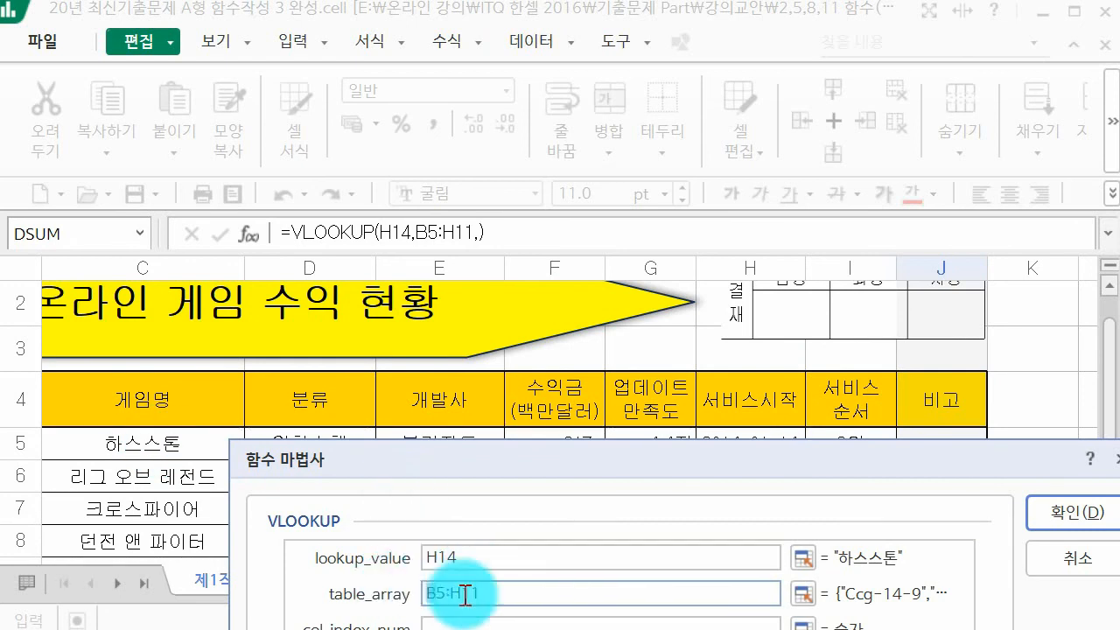
type("C")
key("End")
key("BackSpace")
type("2")
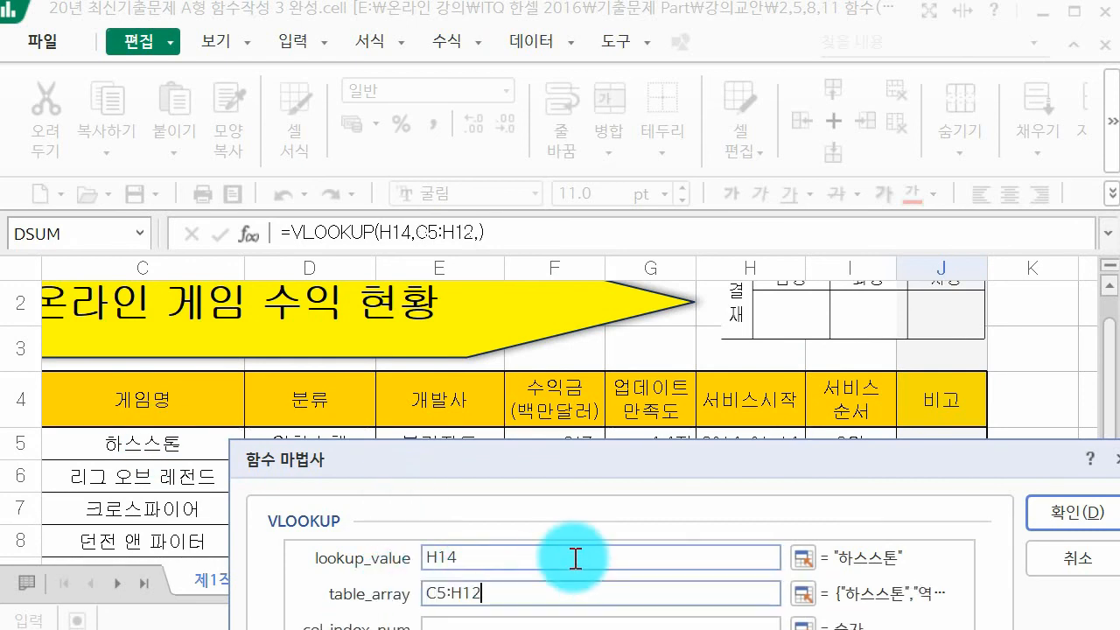
left_click_drag(565, 470, 535, 289)
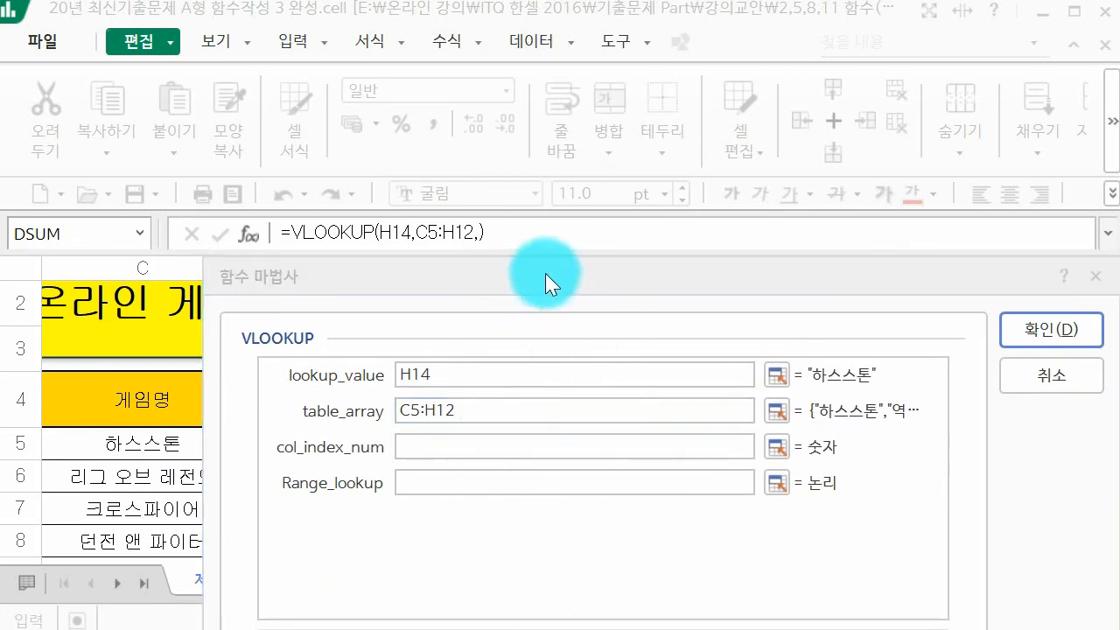
left_click_drag(545, 273, 433, 504)
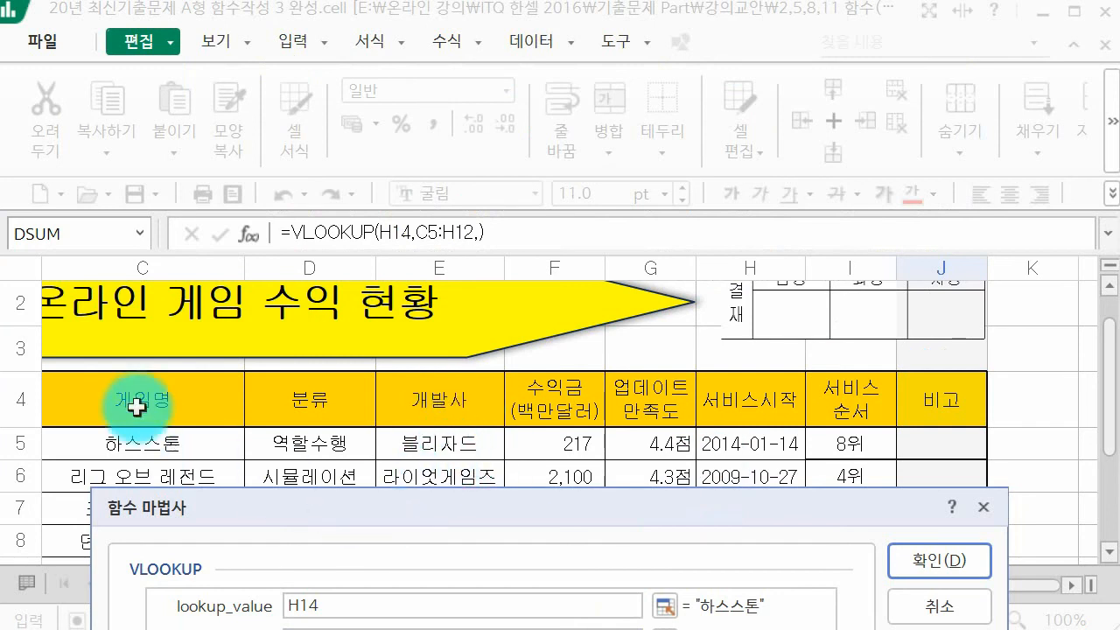
Set VLOOKUP's col_index_num argument to 3 for the developer column
left_click_drag(330, 520, 342, 550)
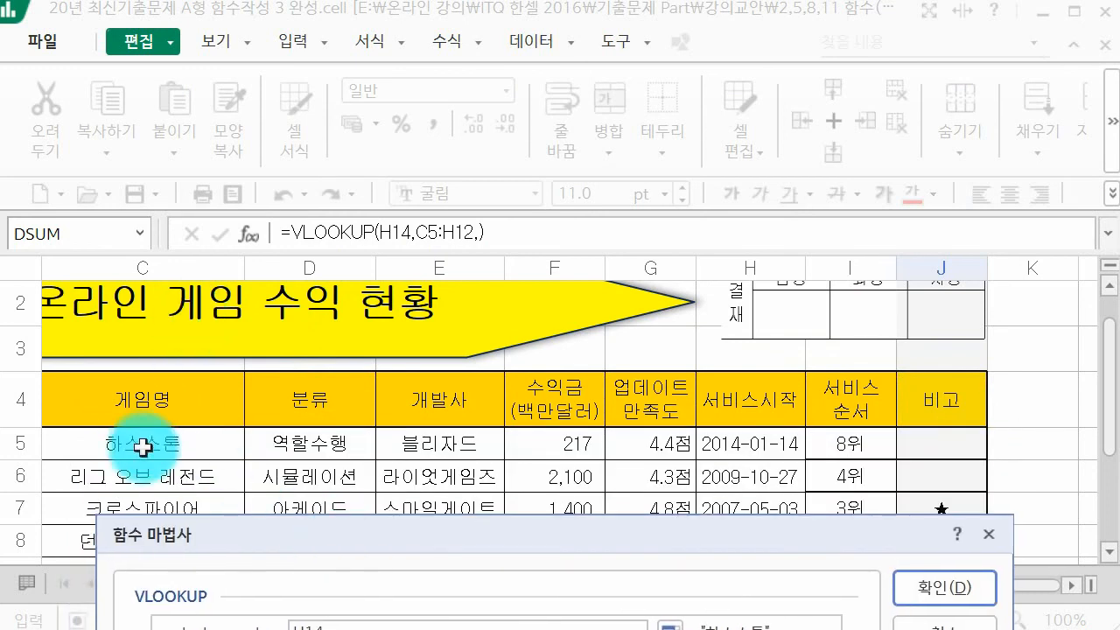
left_click_drag(422, 534, 429, 325)
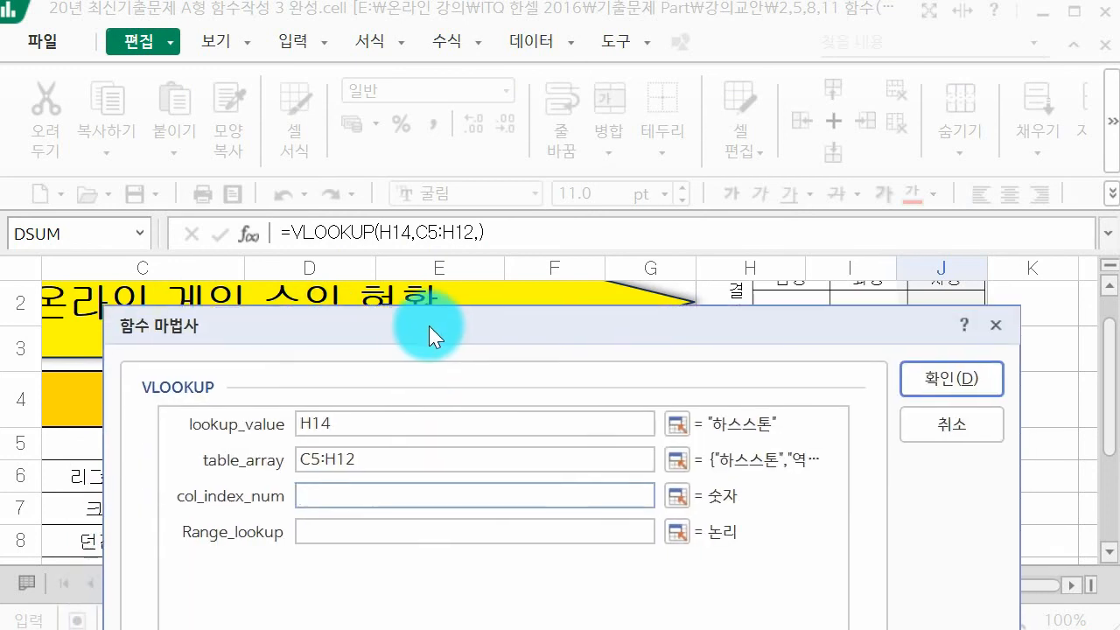
type("3")
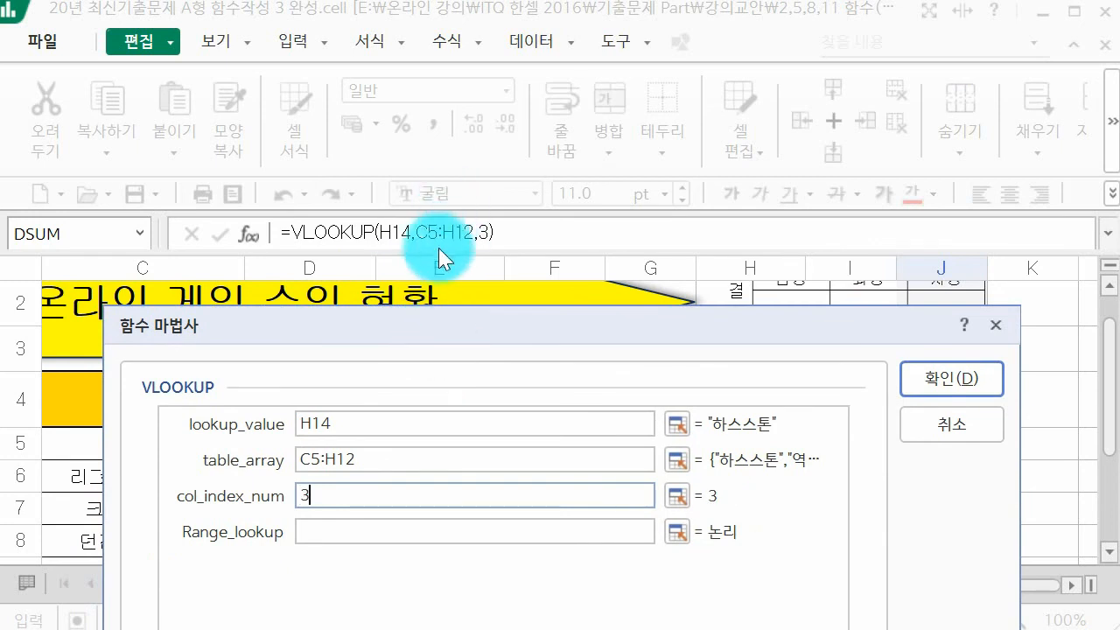
Set VLOOKUP's Range_lookup argument to false and confirm the formula in J14
left_click_drag(419, 309, 433, 56)
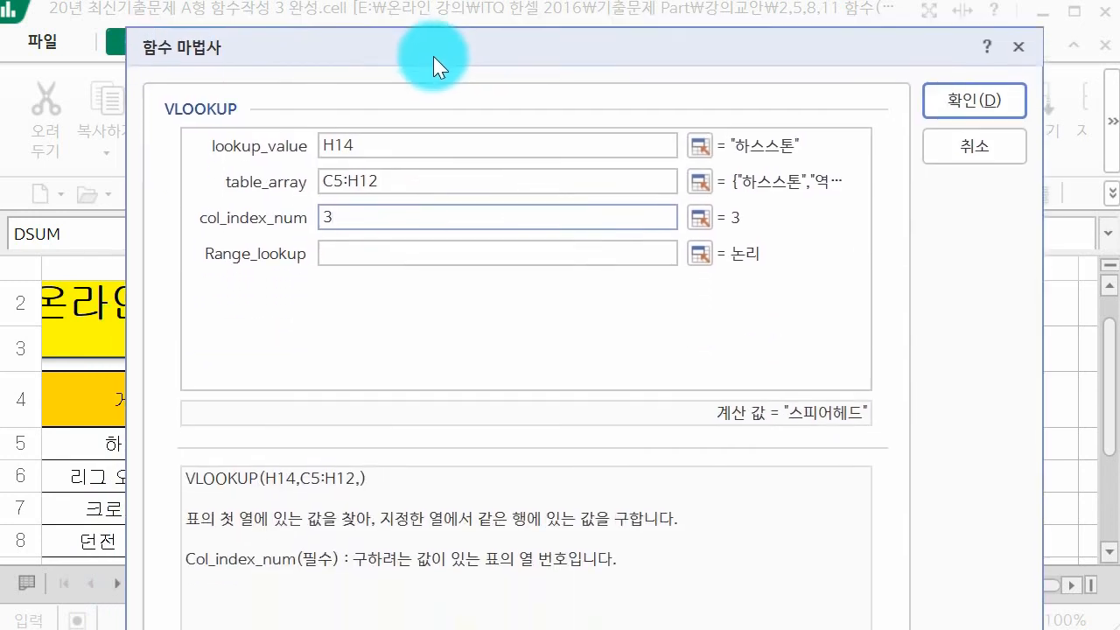
left_click(398, 258)
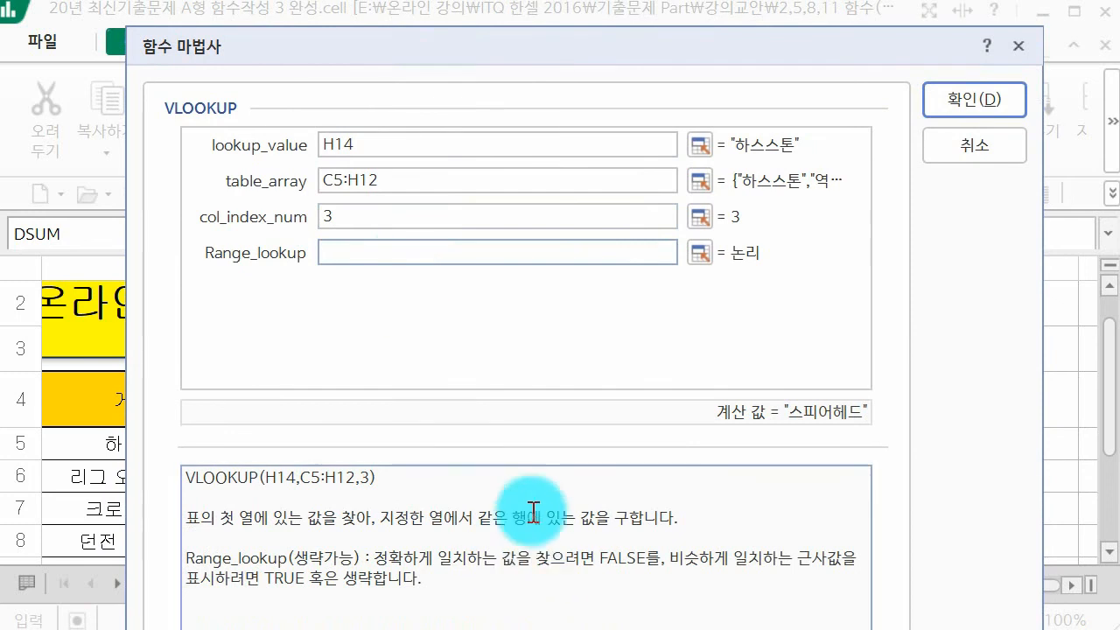
type("false")
key("Return")
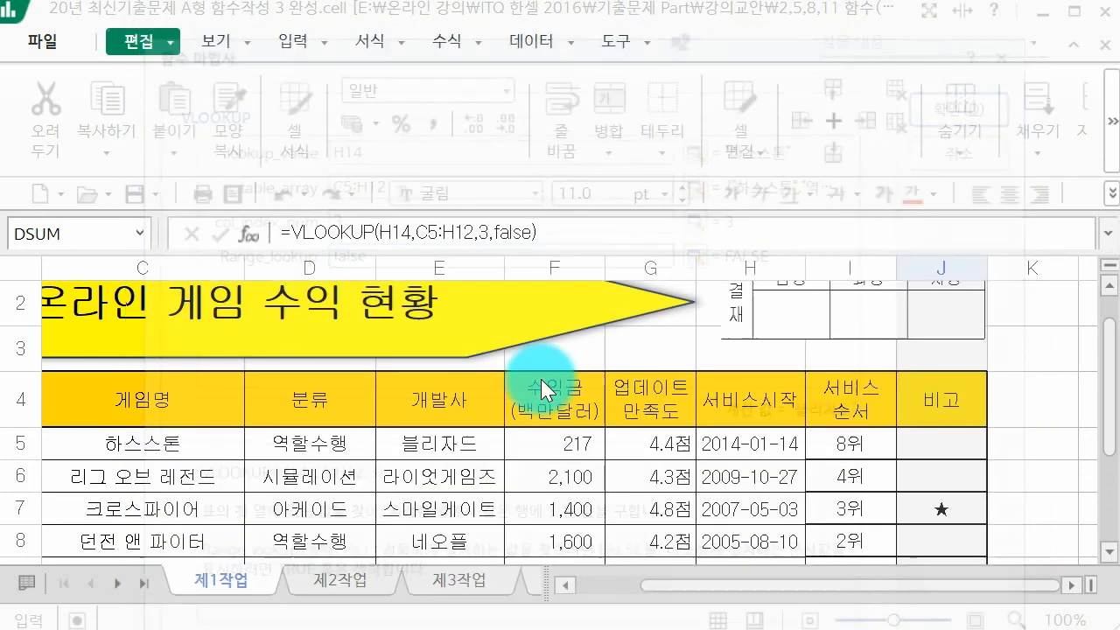
key("Return")
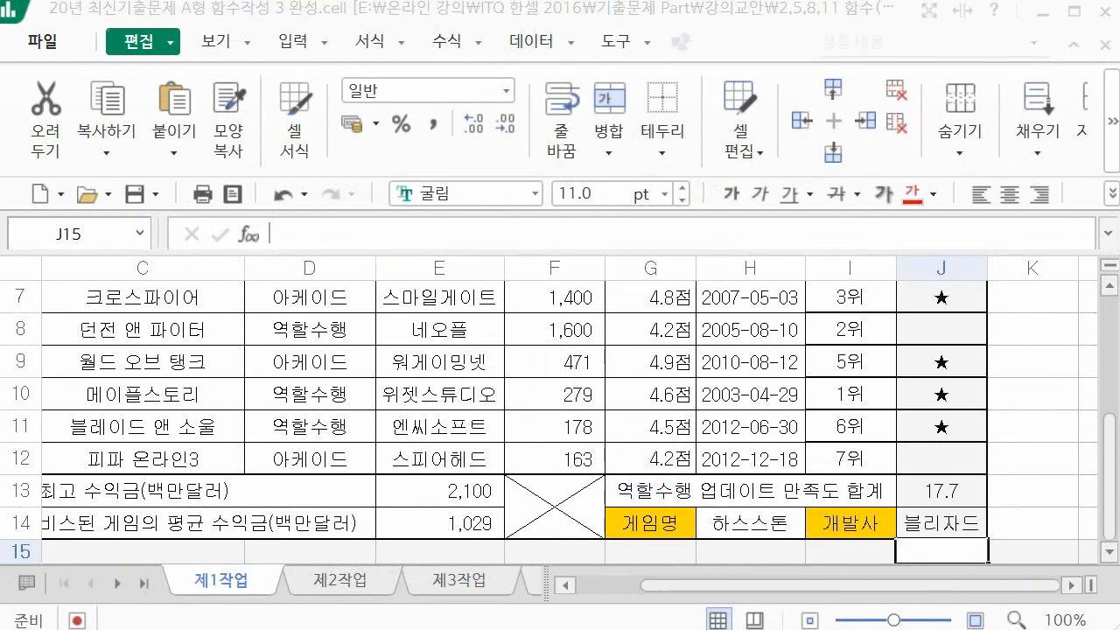
Select the game data range B5:J12 and add a new rule for it in the conditional formatting manager
key("alt+Tab")
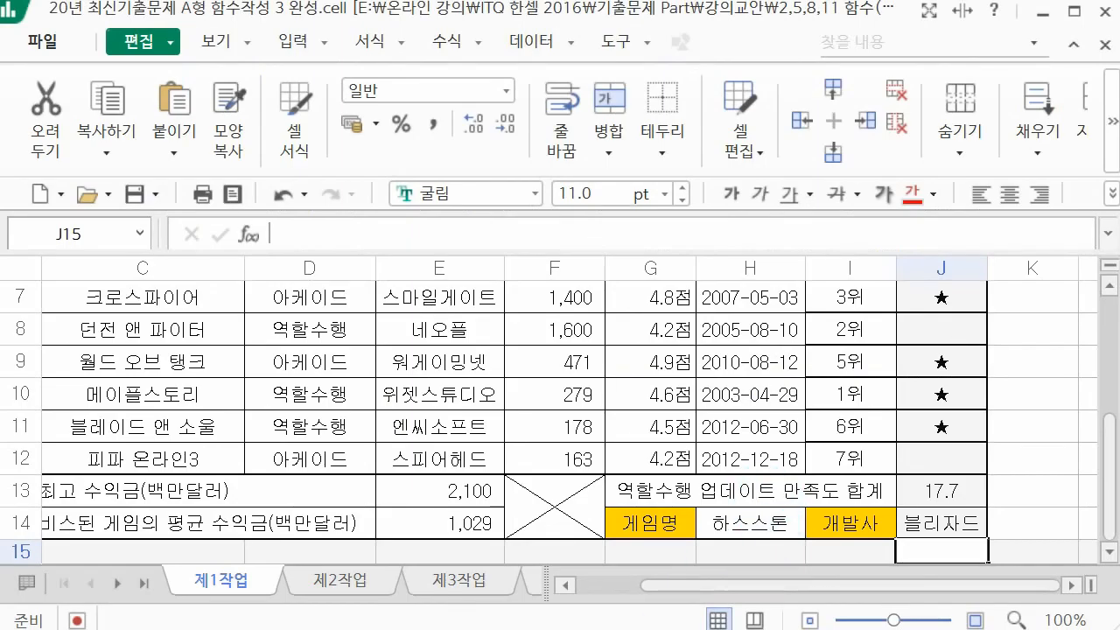
left_click_drag(726, 585, 398, 551)
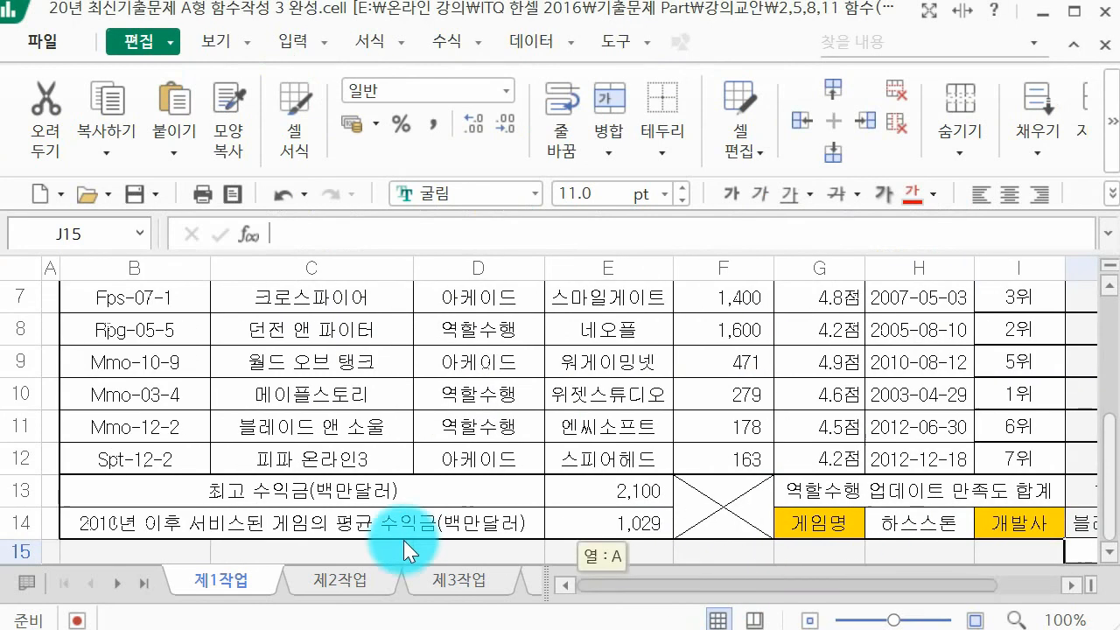
scroll(157, 395, "up", 2)
scroll(150, 387, "down", 1)
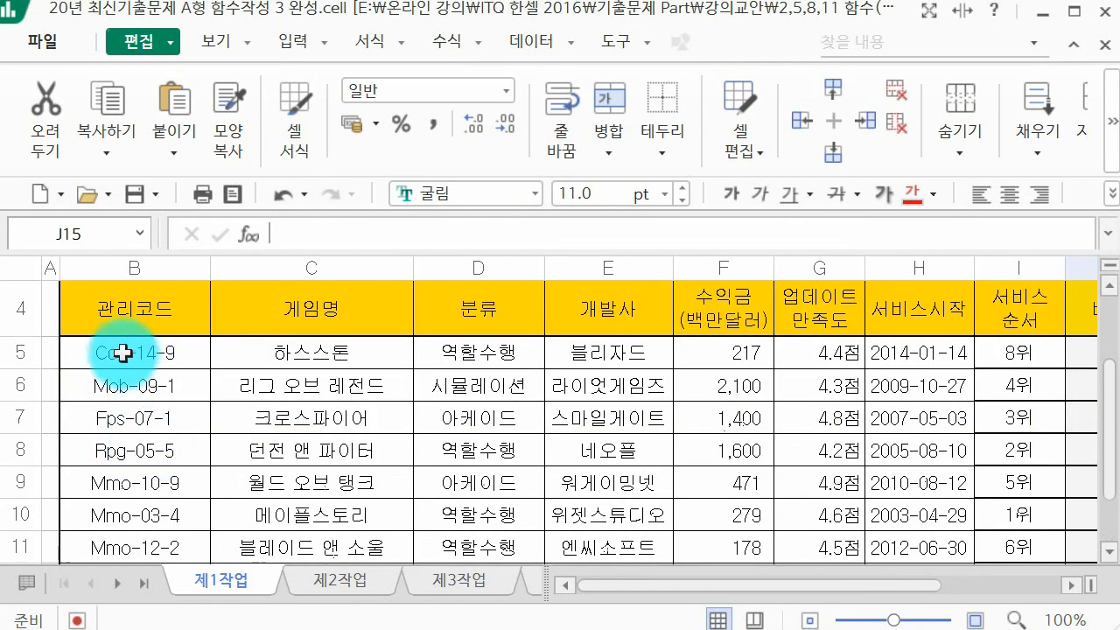
left_click_drag(122, 353, 480, 477)
left_click_drag(816, 583, 595, 567)
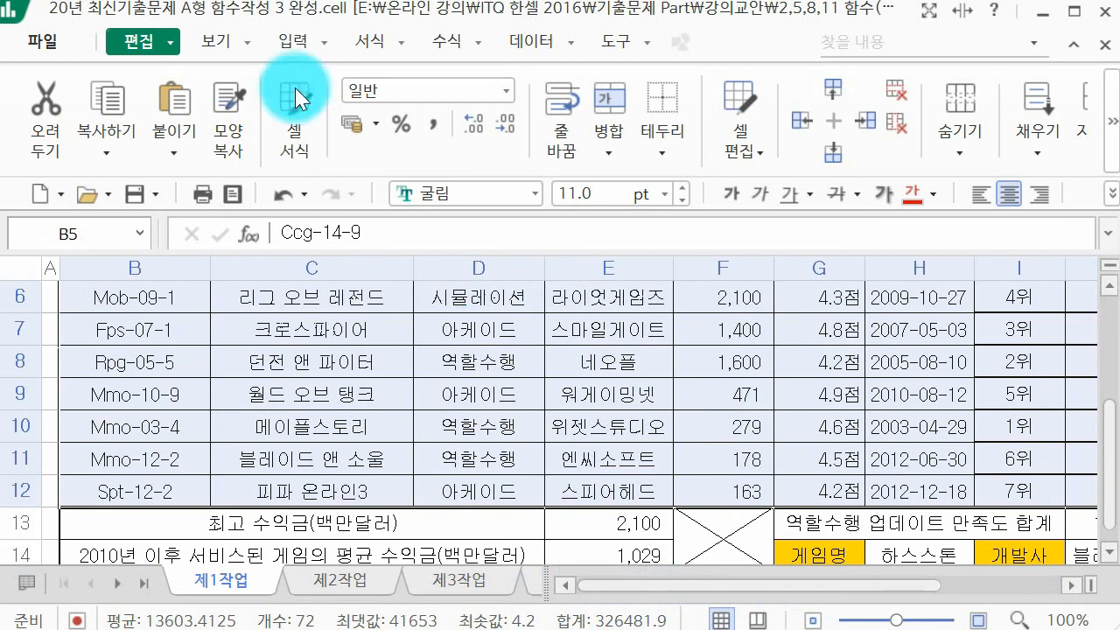
left_click(376, 37)
left_click(458, 155)
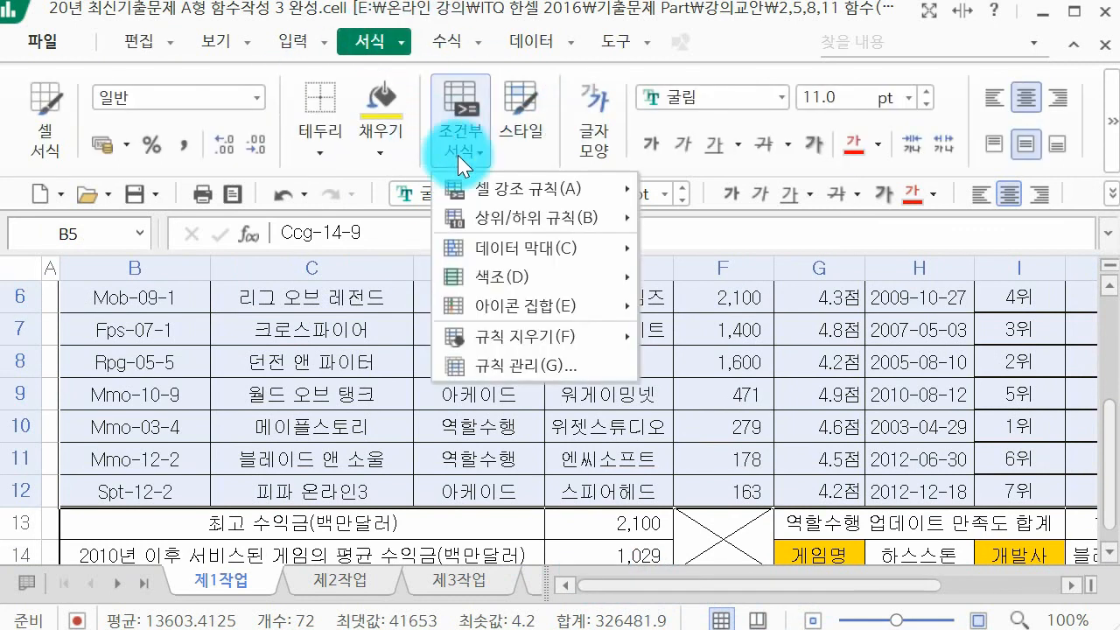
left_click(491, 367)
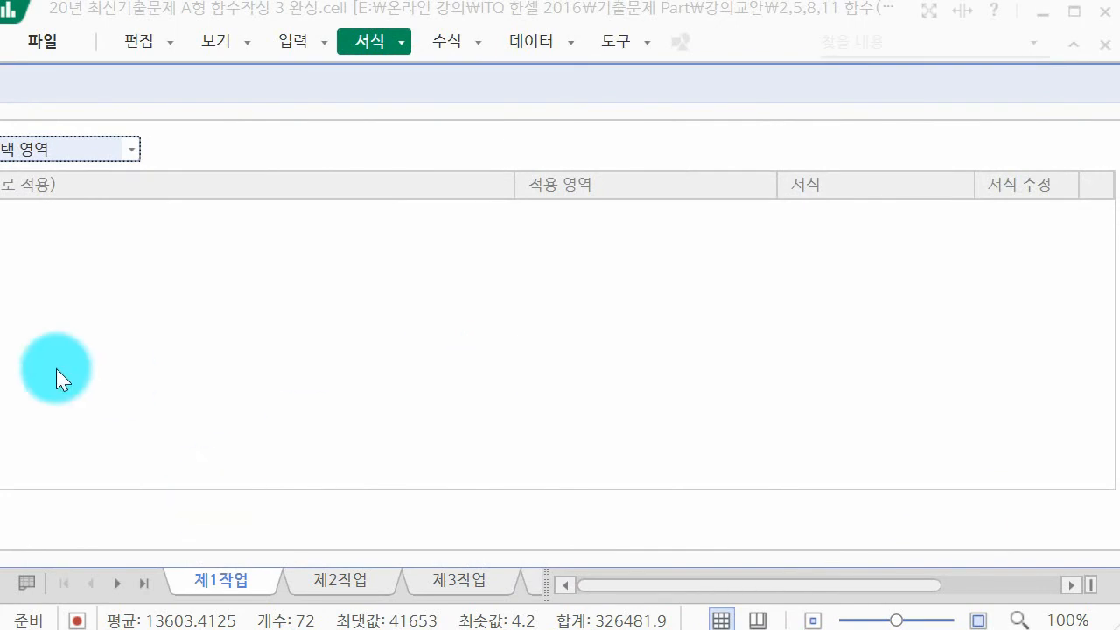
left_click_drag(207, 76, 448, 79)
left_click(148, 501)
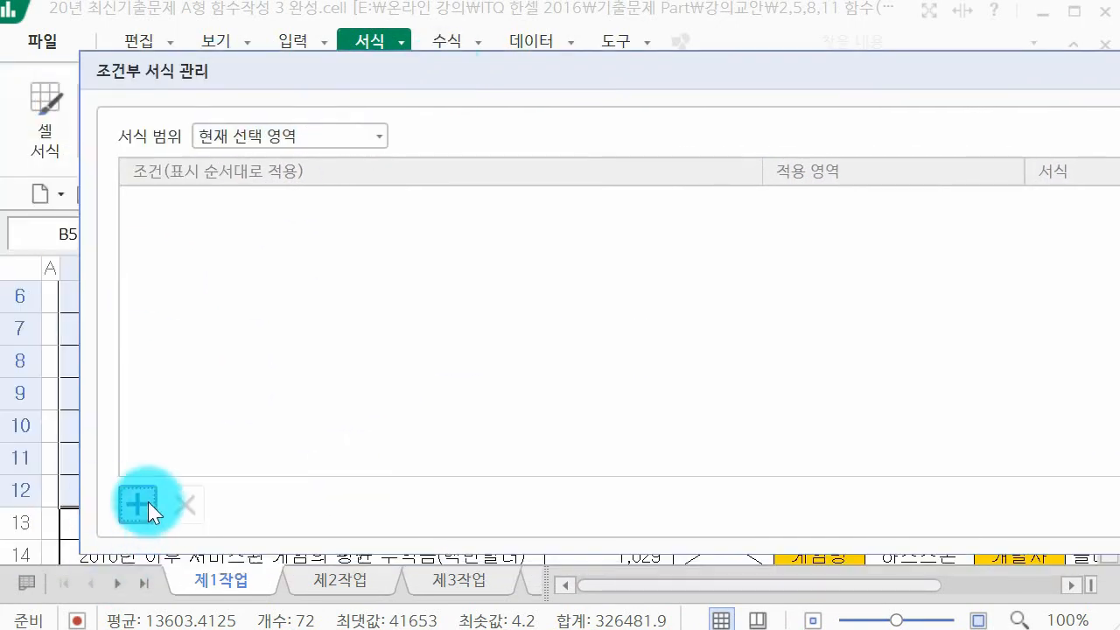
Make the rule a formula (수식) condition on update satisfaction with the formula =$G5>=4.6
left_click(233, 210)
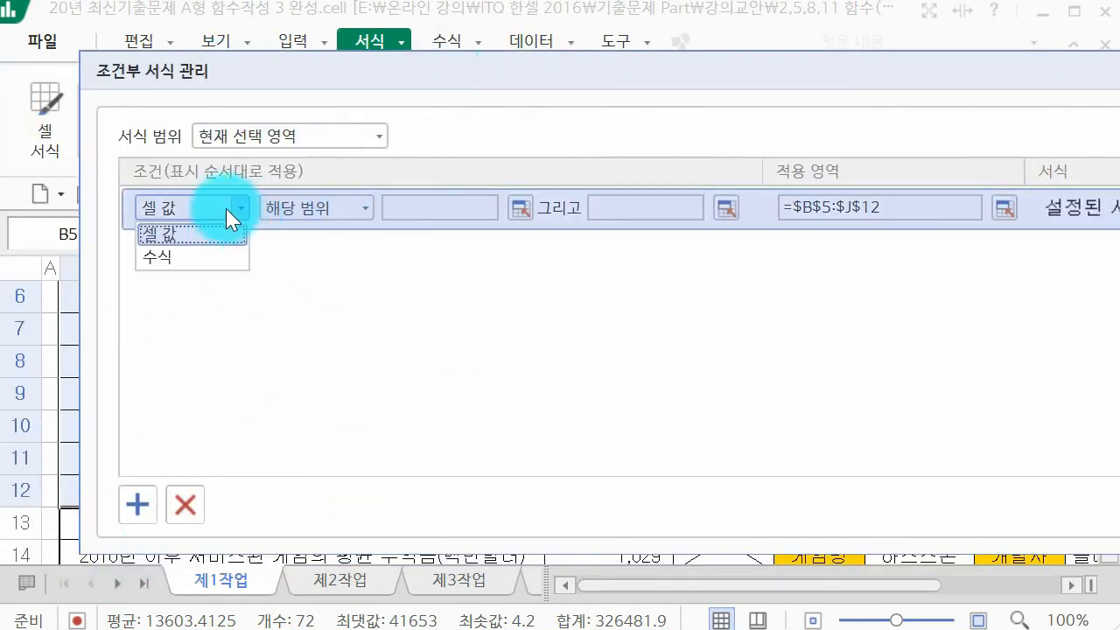
left_click(226, 255)
left_click(370, 210)
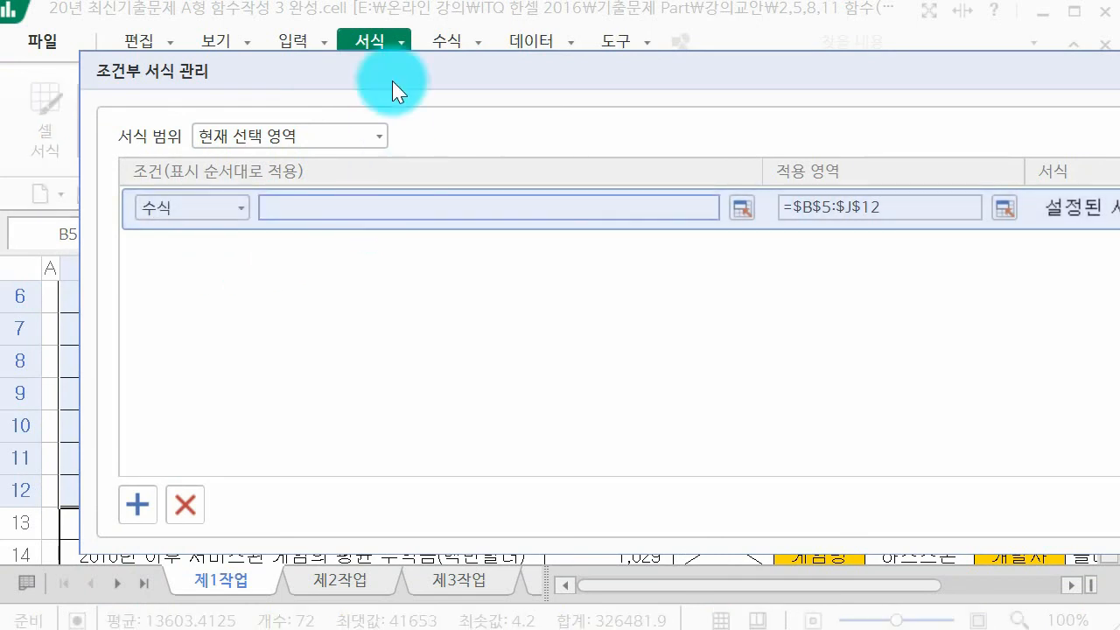
left_click_drag(392, 80, 377, 443)
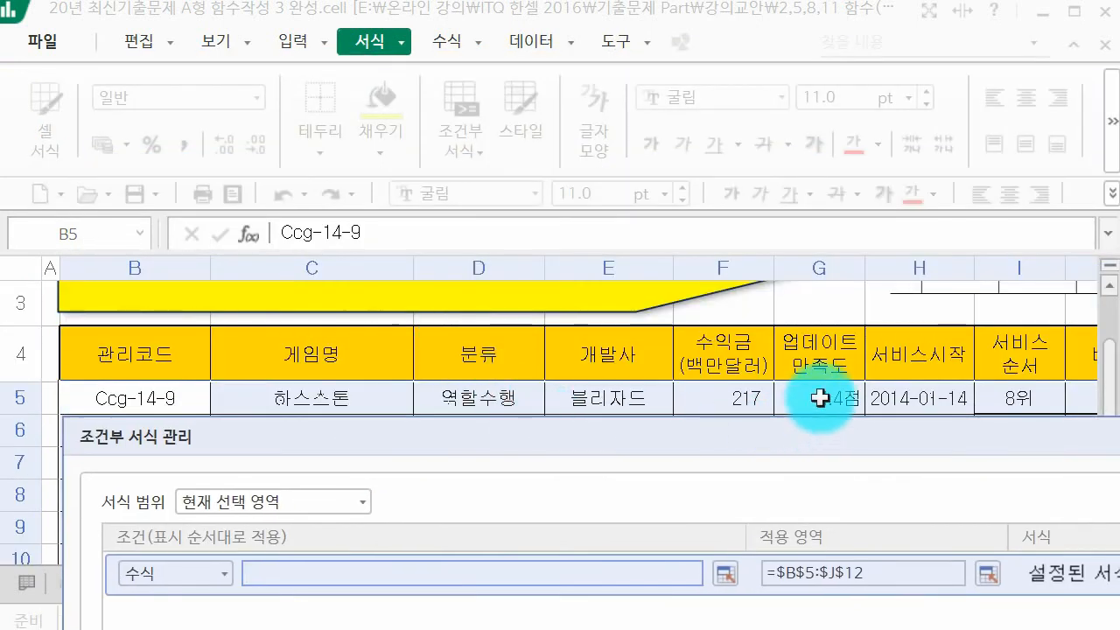
left_click(819, 398)
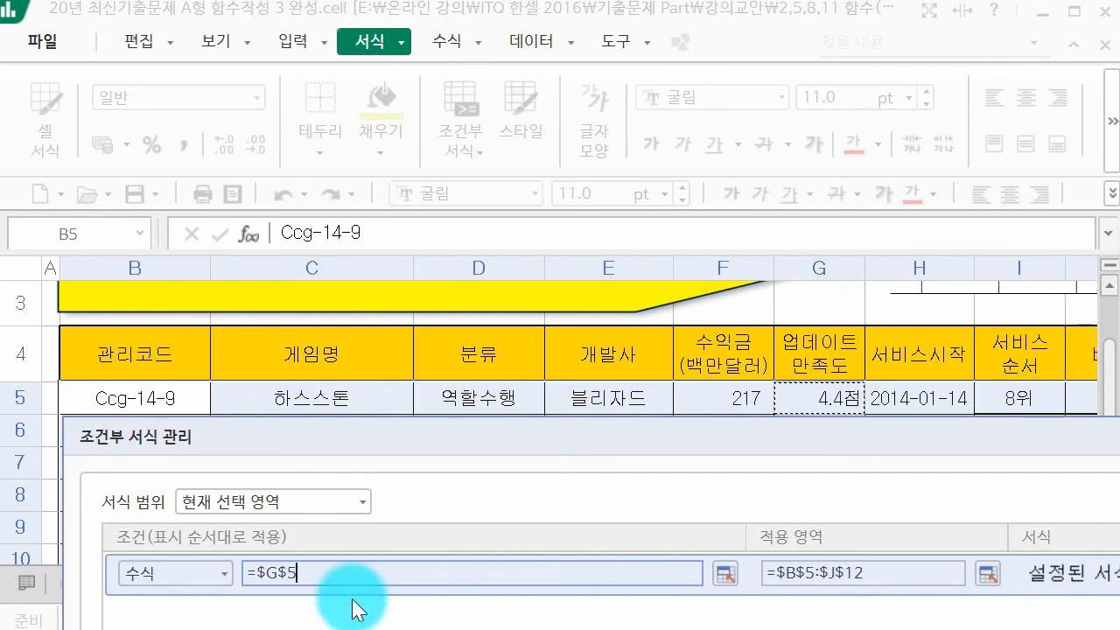
left_click(293, 571)
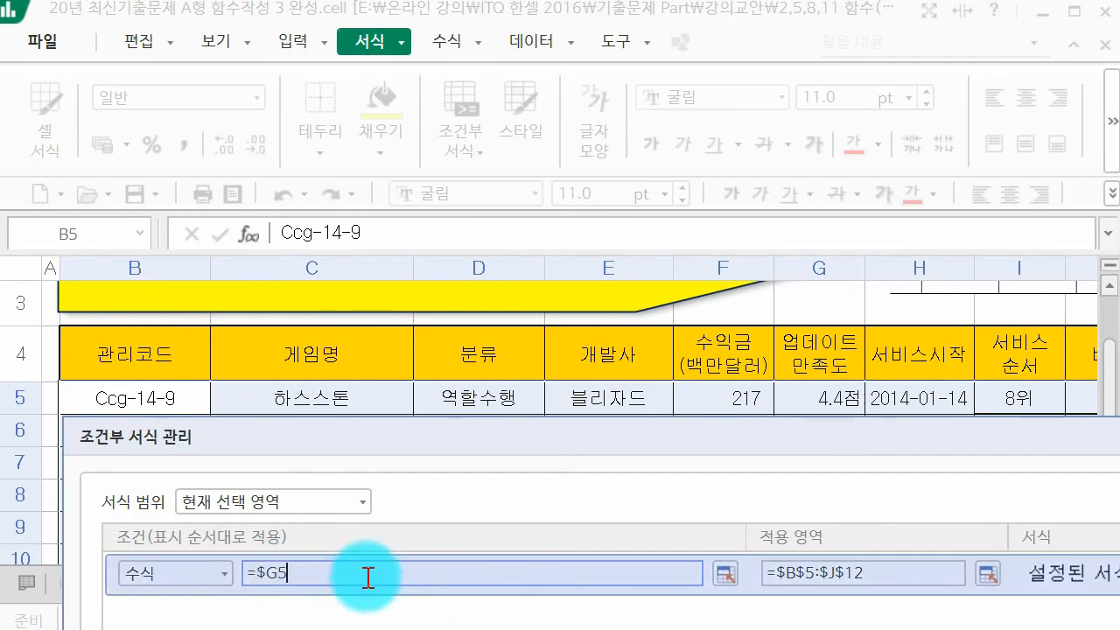
type(">=4.6")
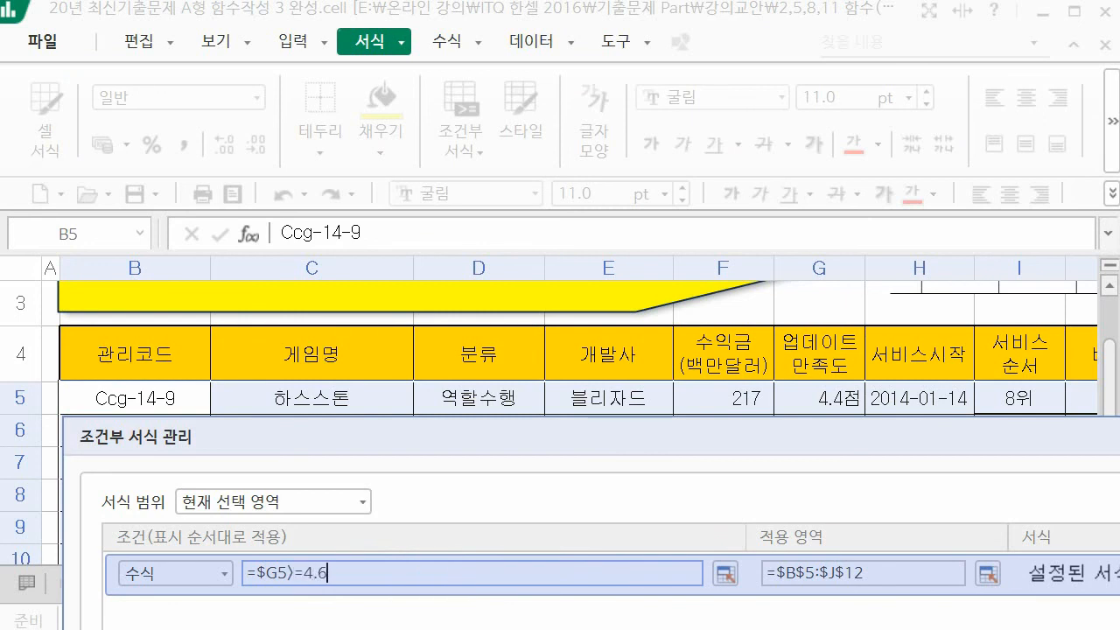
left_click(651, 491)
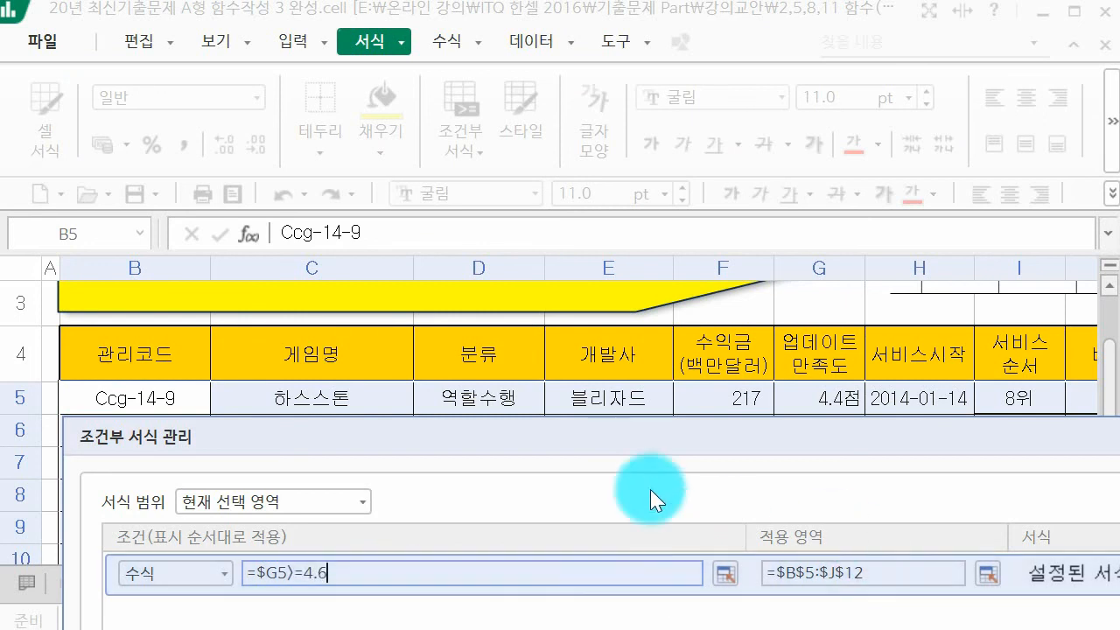
Set the conditional formatting rule's cell format to bold text with a blue font colour
left_click_drag(654, 428, 363, 331)
left_click(907, 565)
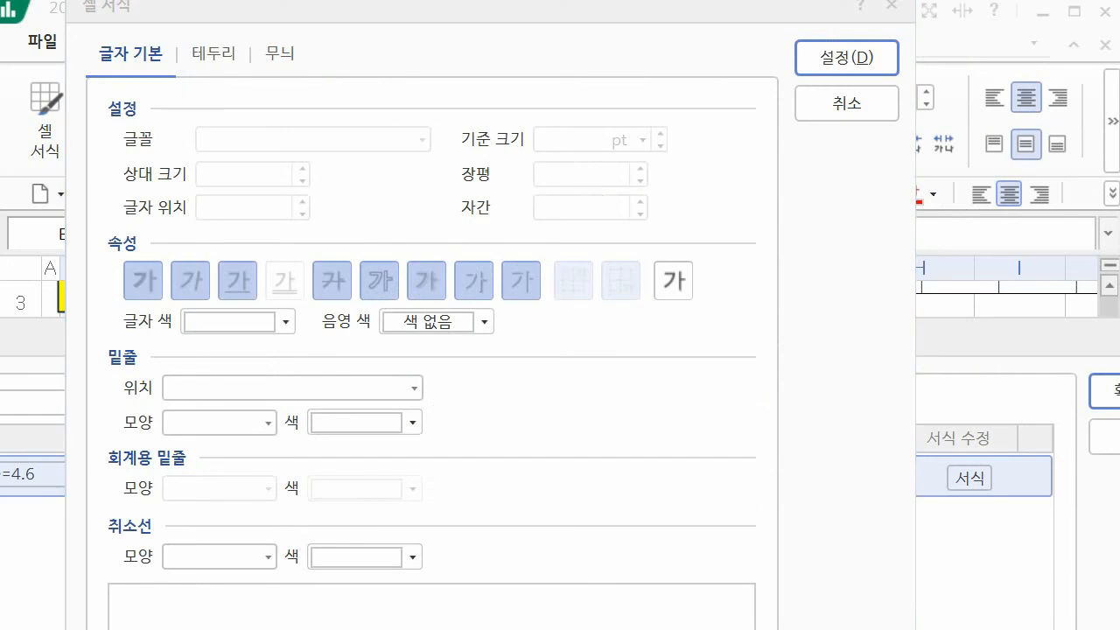
left_click(145, 282)
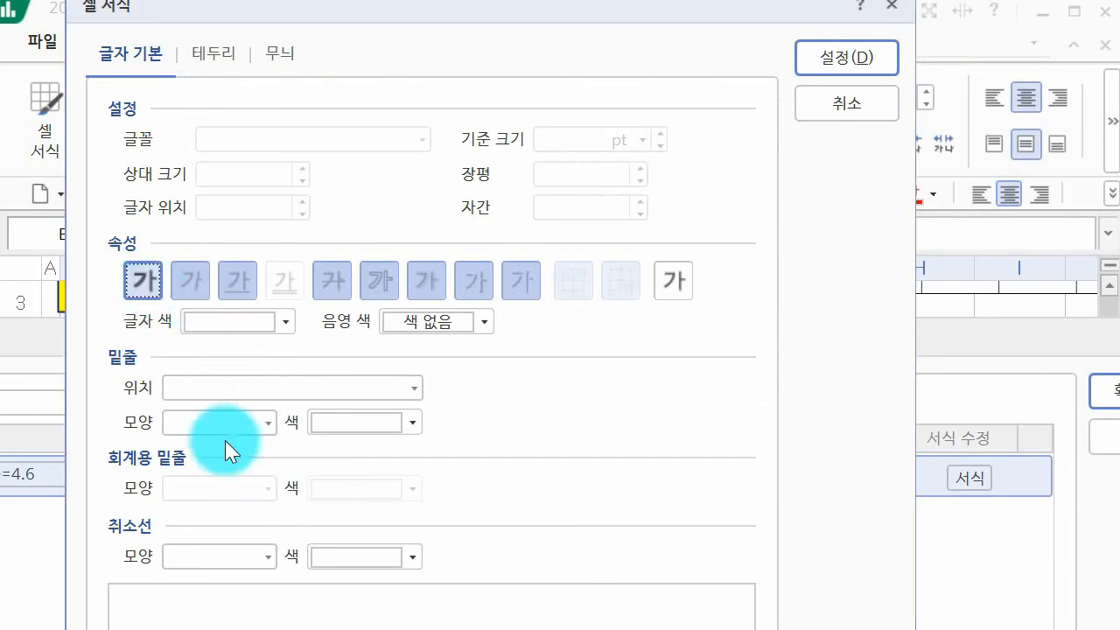
left_click(286, 322)
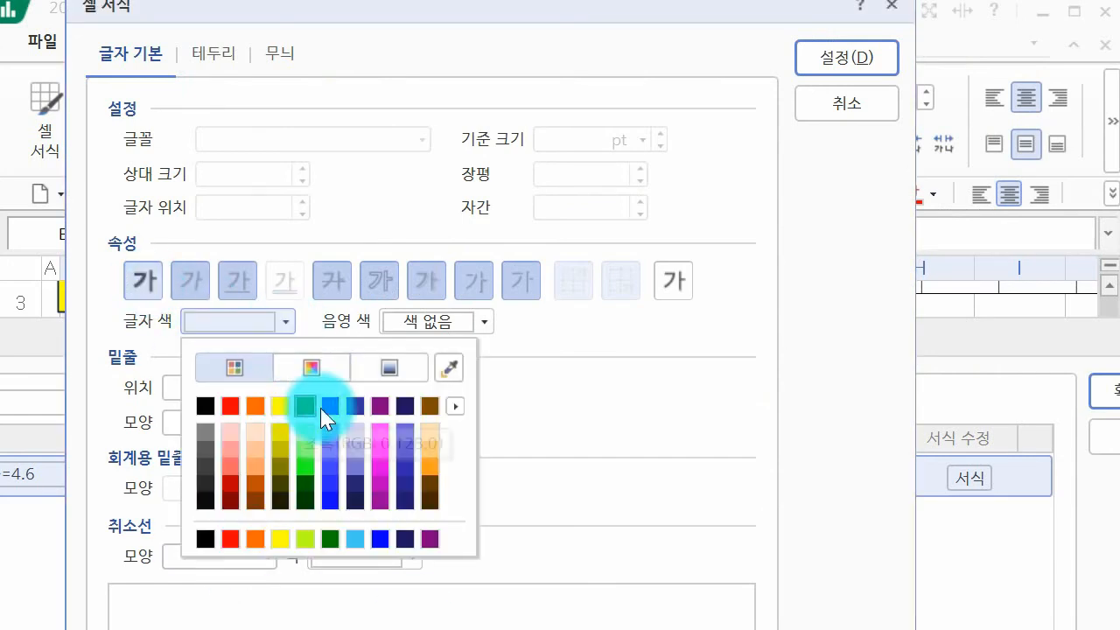
left_click(331, 405)
left_click(866, 61)
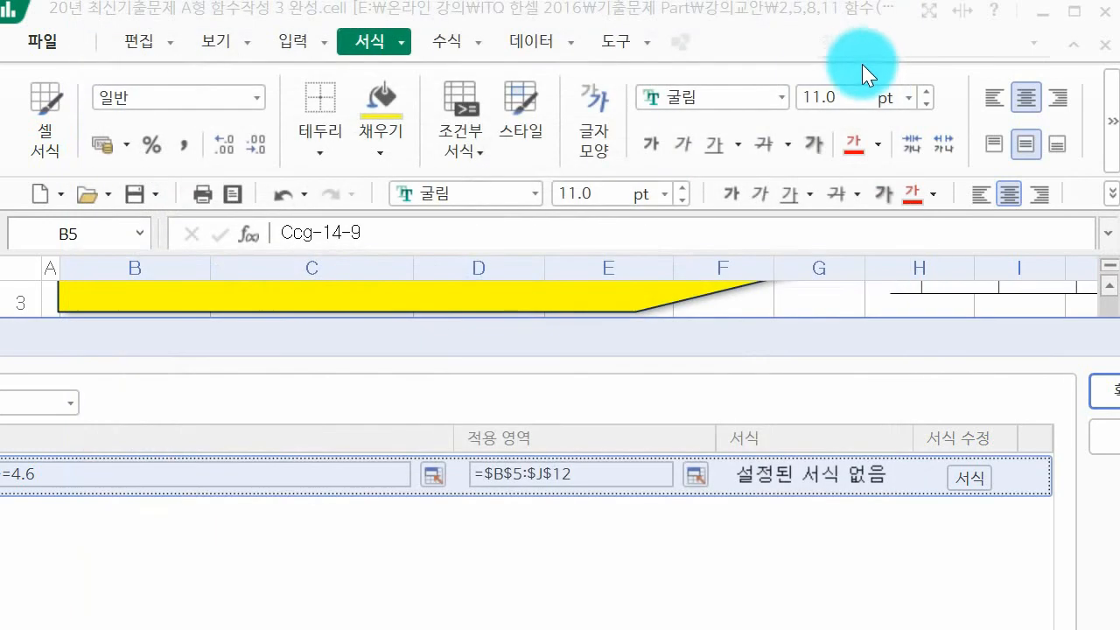
Choose the blue font colour again in the rule's format and apply the conditional formatting to the data
left_click(984, 483)
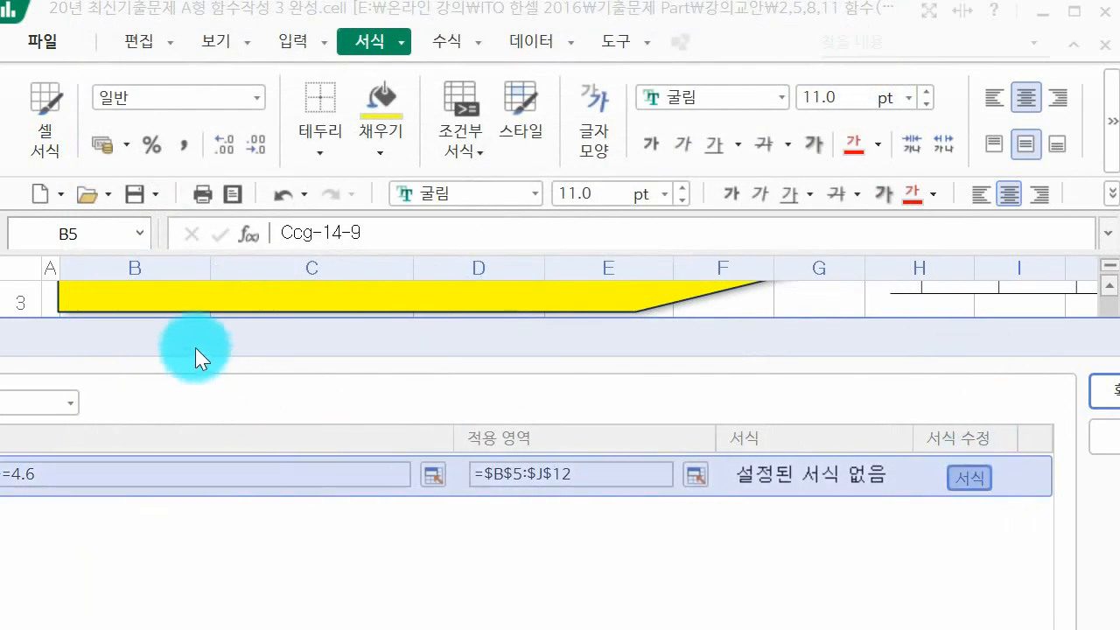
left_click(200, 325)
left_click(333, 402)
left_click(867, 58)
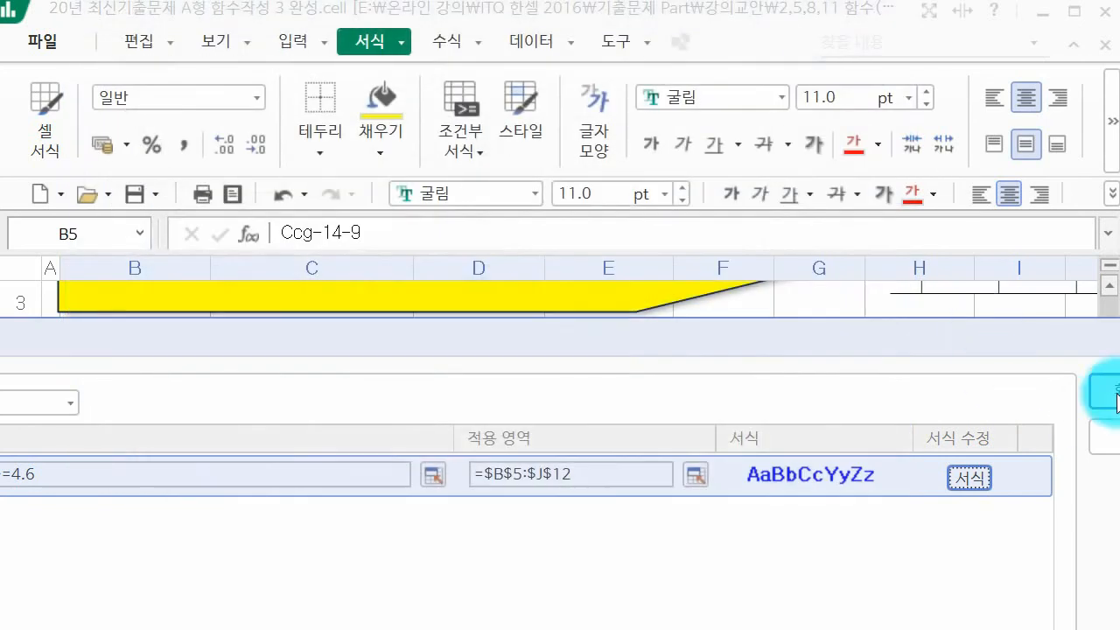
left_click(1116, 398)
Widen column H slightly so the bold service start dates fit, and save the workbook
scroll(799, 440, "down", 1)
left_click(796, 427)
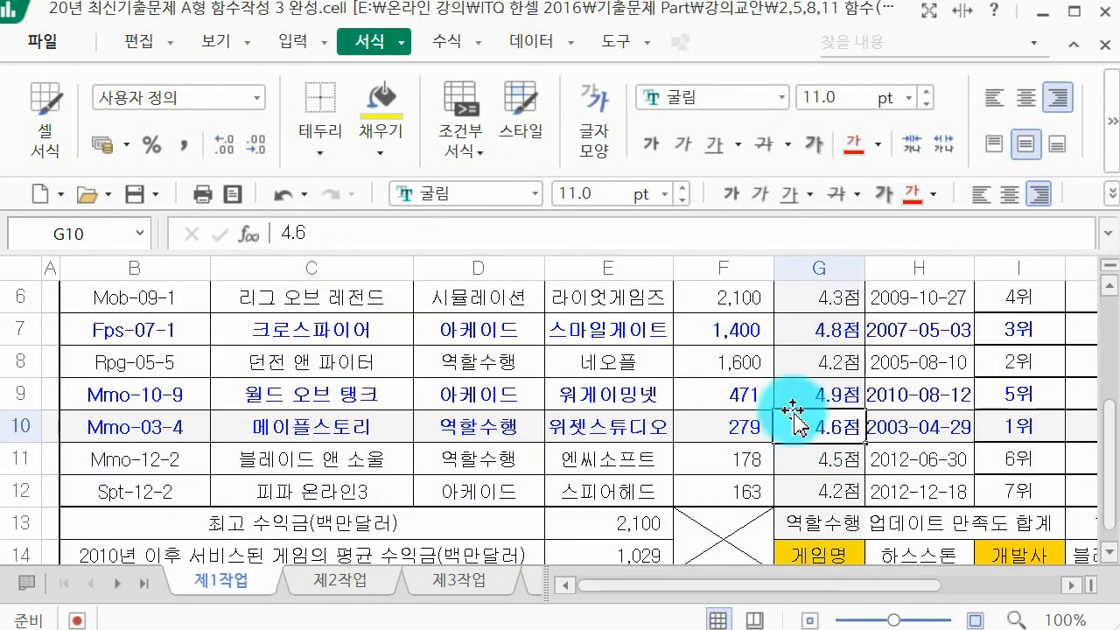
left_click_drag(972, 273, 983, 273)
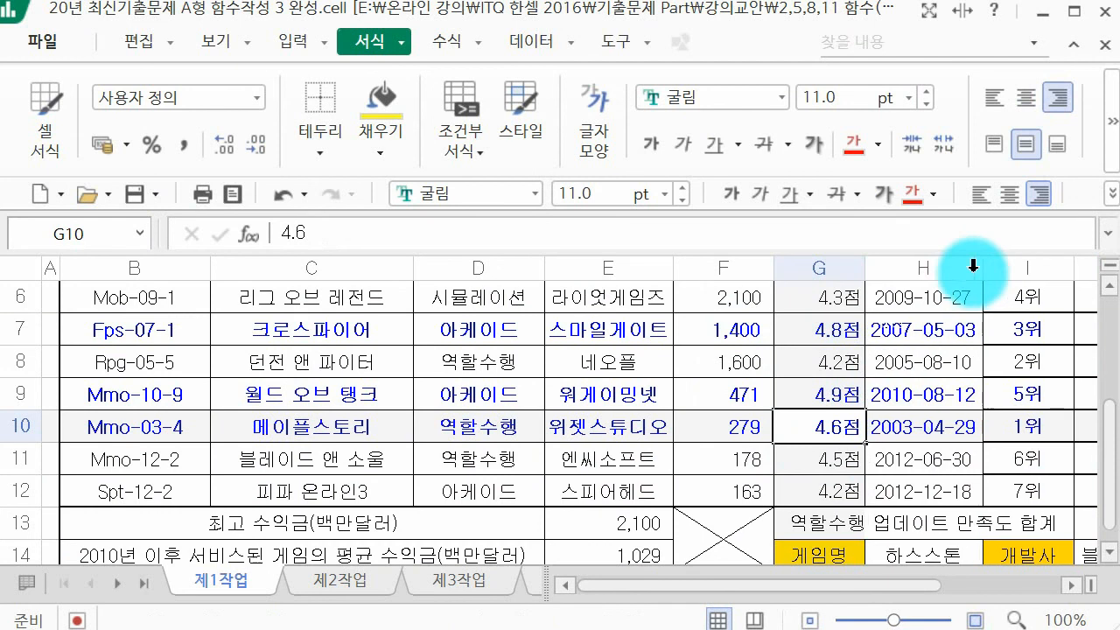
left_click(138, 203)
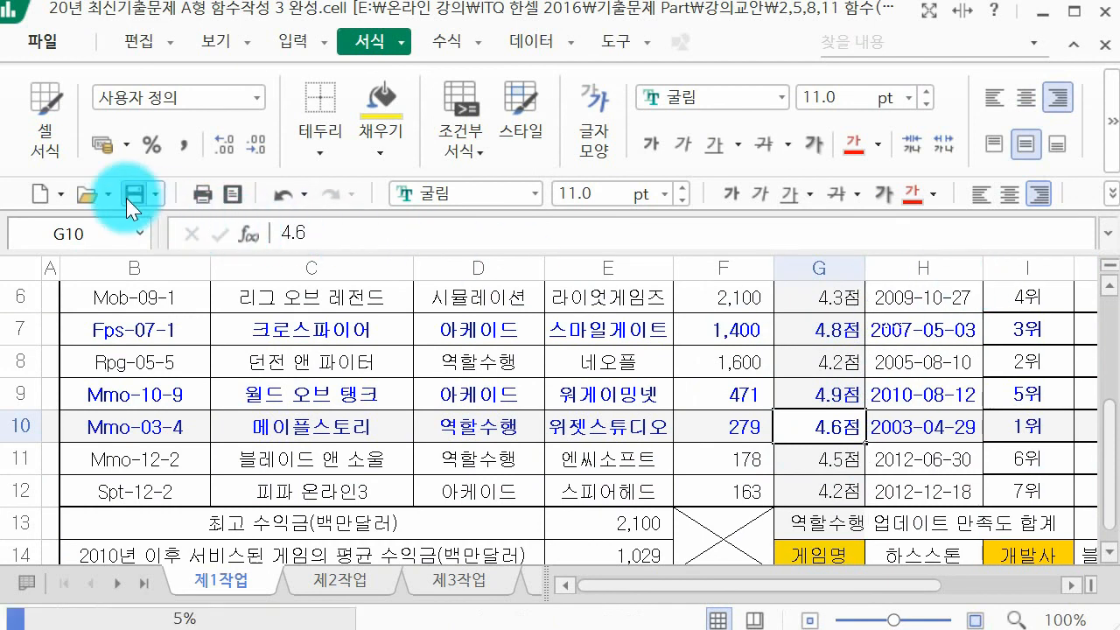